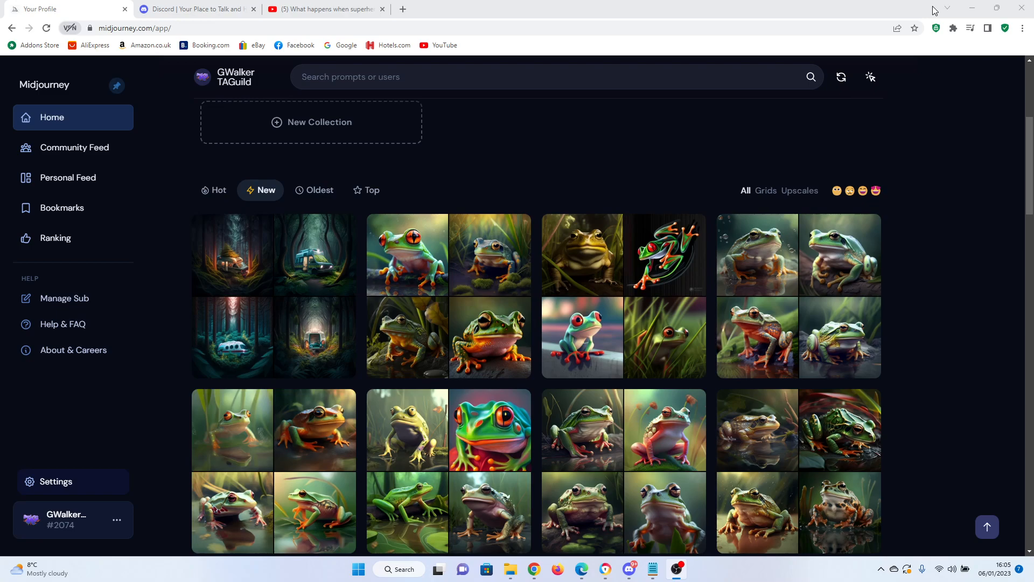
# Step: View the frog grid, the McDonald's meal grid and the Eddie Murphy werewolf portrait at larger size, closing each preview
pyautogui.click(460, 284)
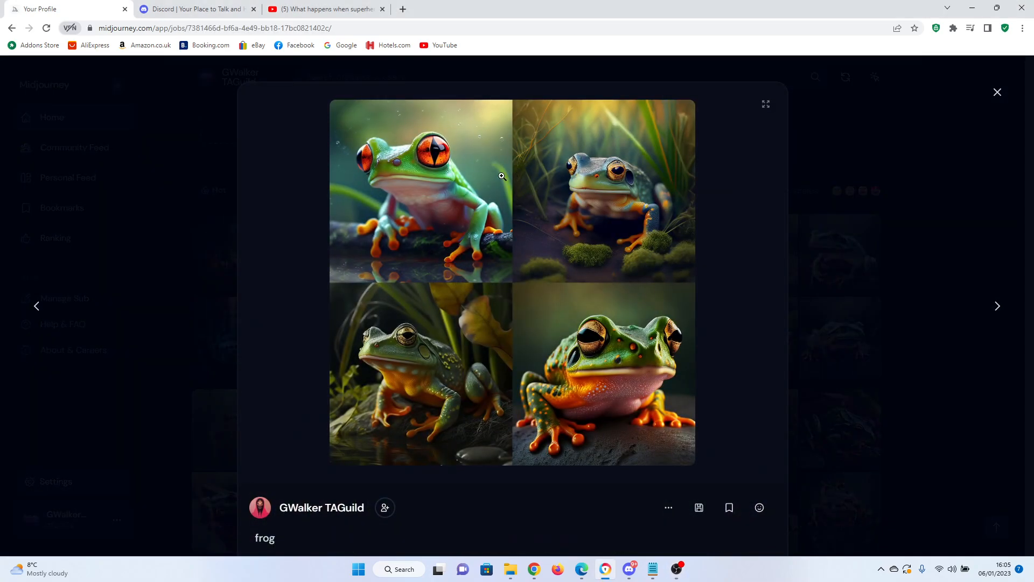
pyautogui.click(996, 95)
pyautogui.scroll(-8, 749, 262)
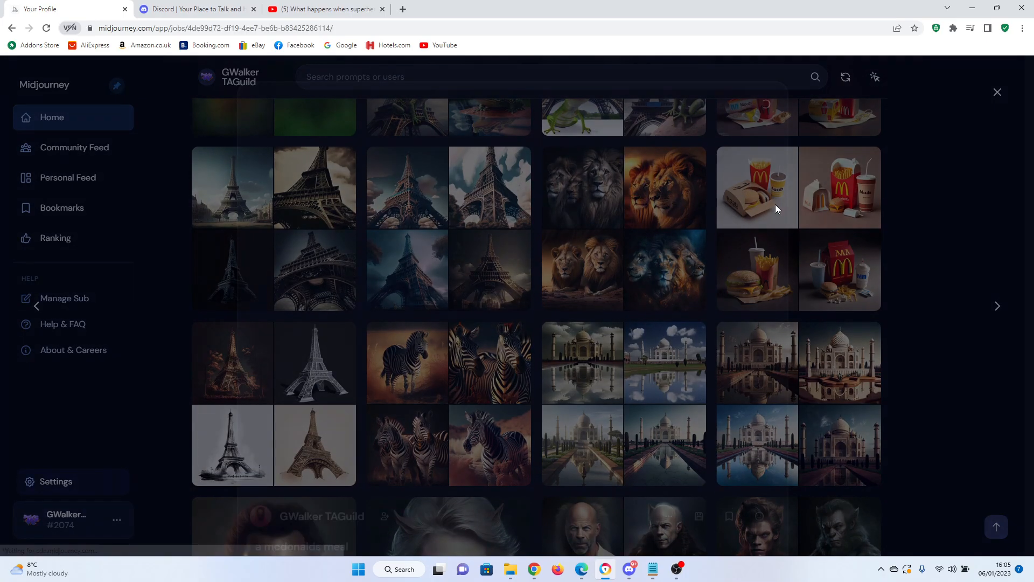
pyautogui.click(774, 205)
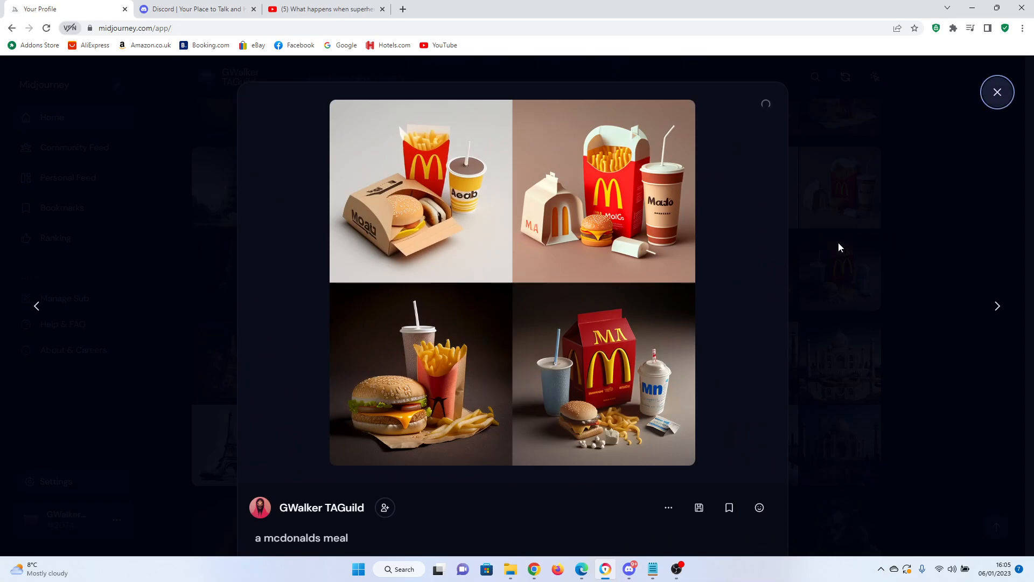
pyautogui.click(867, 229)
pyautogui.scroll(-5, 551, 273)
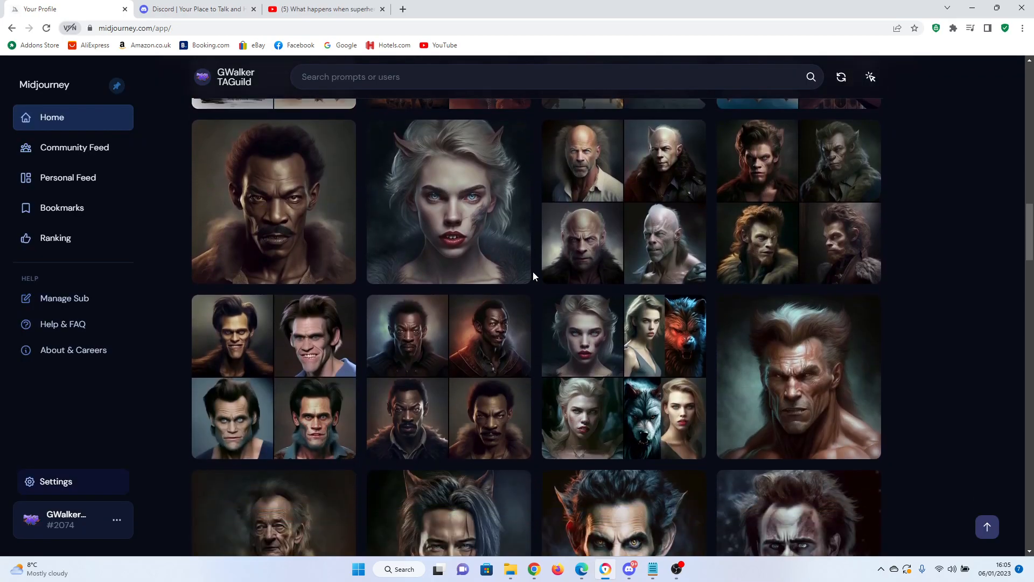
pyautogui.click(303, 191)
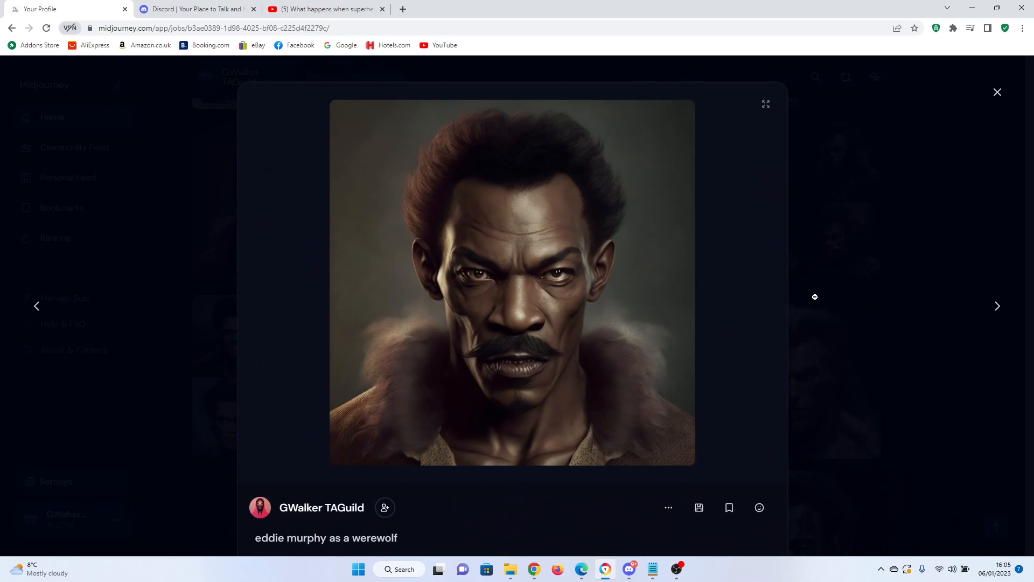
pyautogui.click(897, 294)
# Step: Browse the profile gallery and examine the werewolf portraits and guinea pig battle images along with their prompts
pyautogui.scroll(-10, 642, 283)
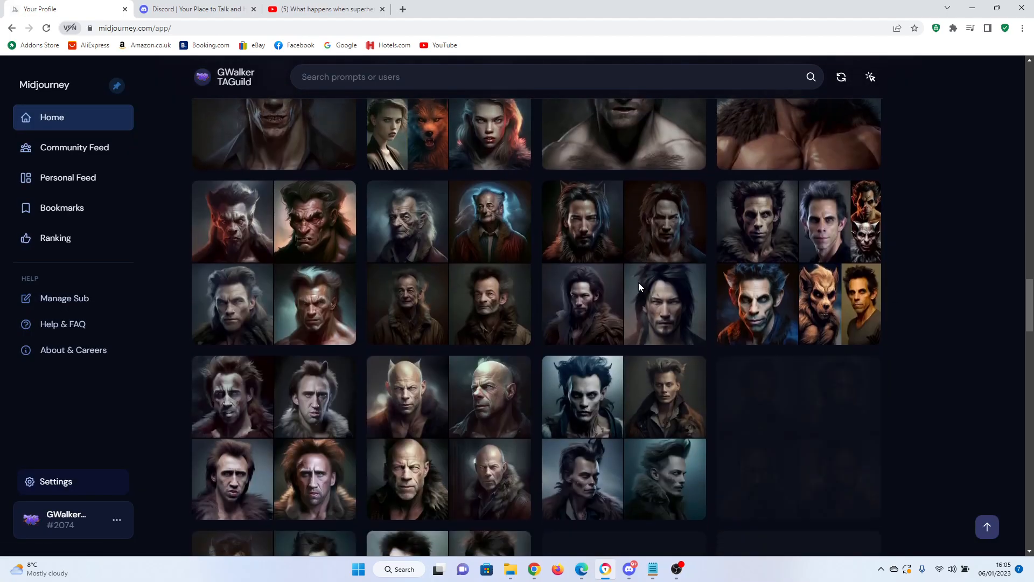
pyautogui.scroll(-10, 639, 282)
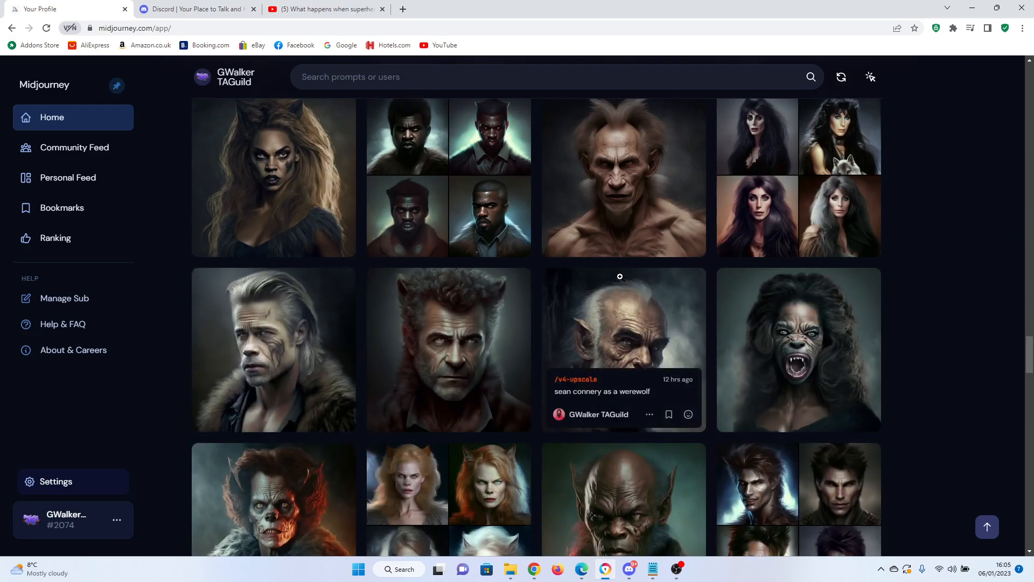
pyautogui.scroll(-5, 515, 289)
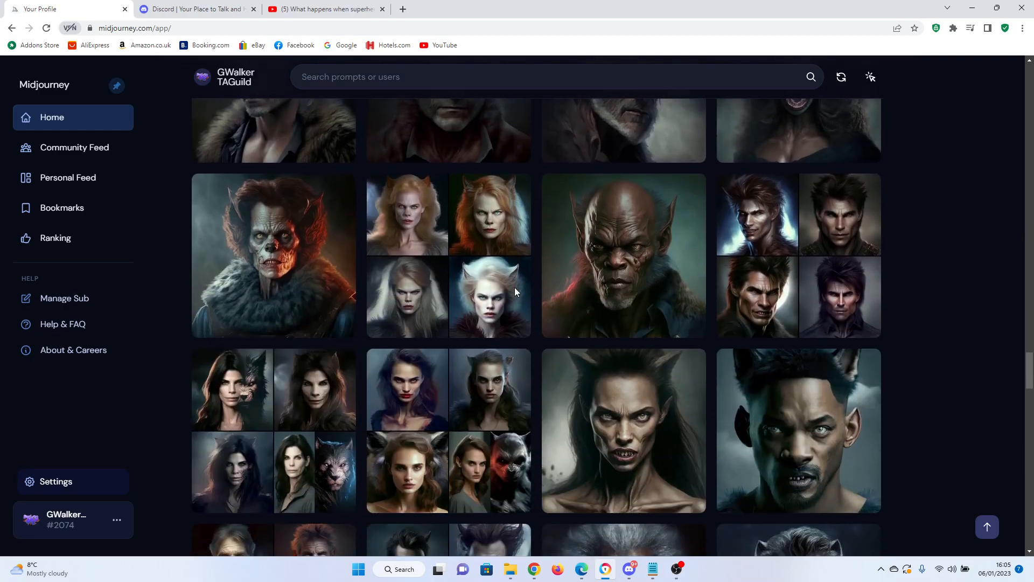
pyautogui.scroll(-19, 515, 291)
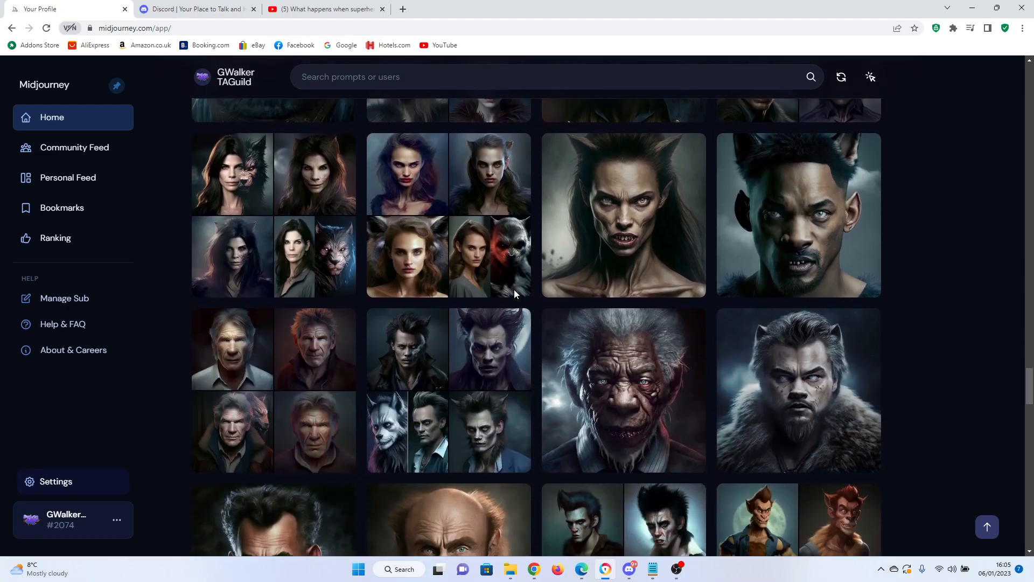
pyautogui.scroll(-13, 514, 289)
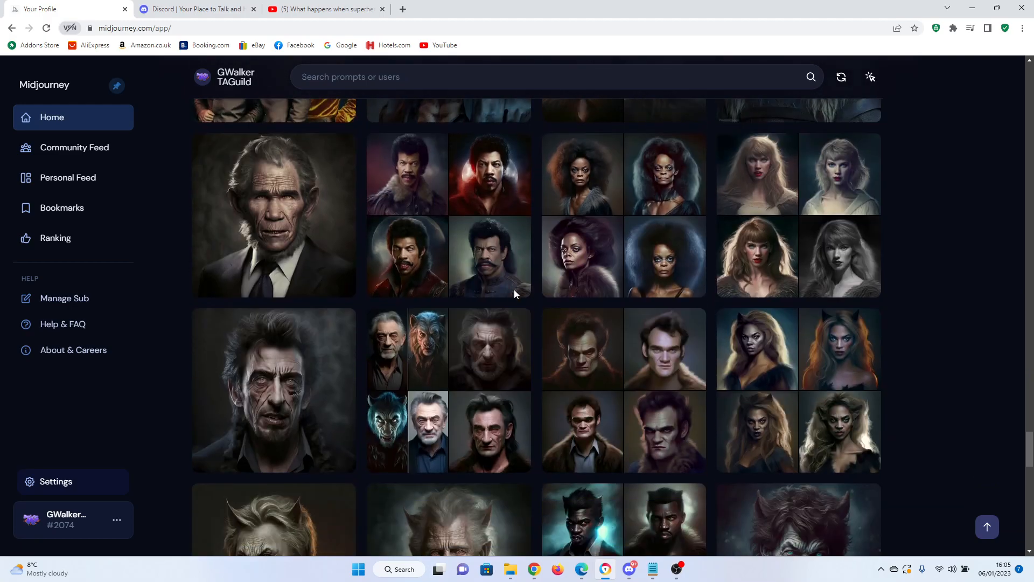
pyautogui.scroll(-15, 514, 290)
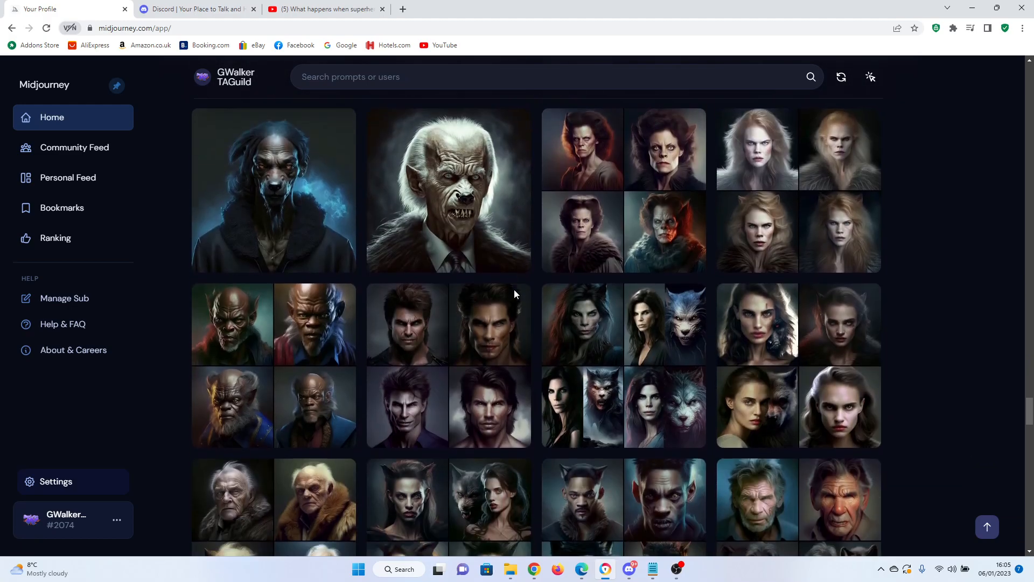
pyautogui.scroll(-15, 514, 289)
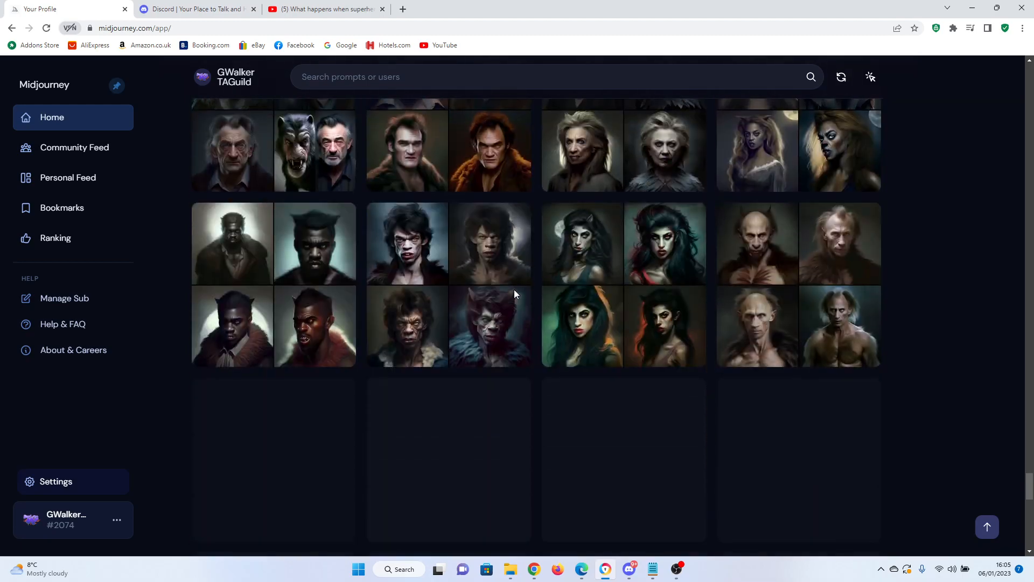
pyautogui.scroll(-3, 514, 290)
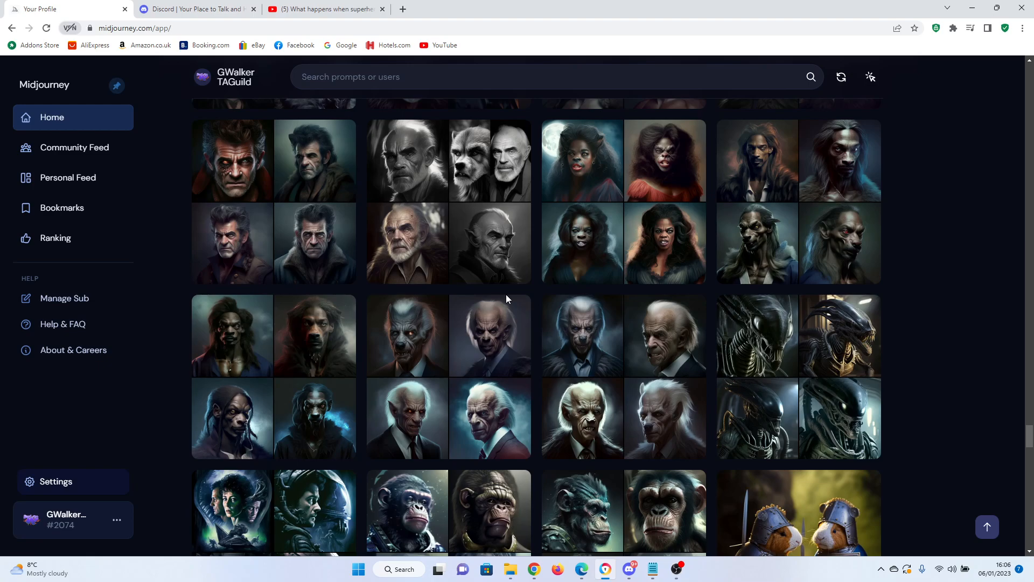
pyautogui.moveTo(456, 268)
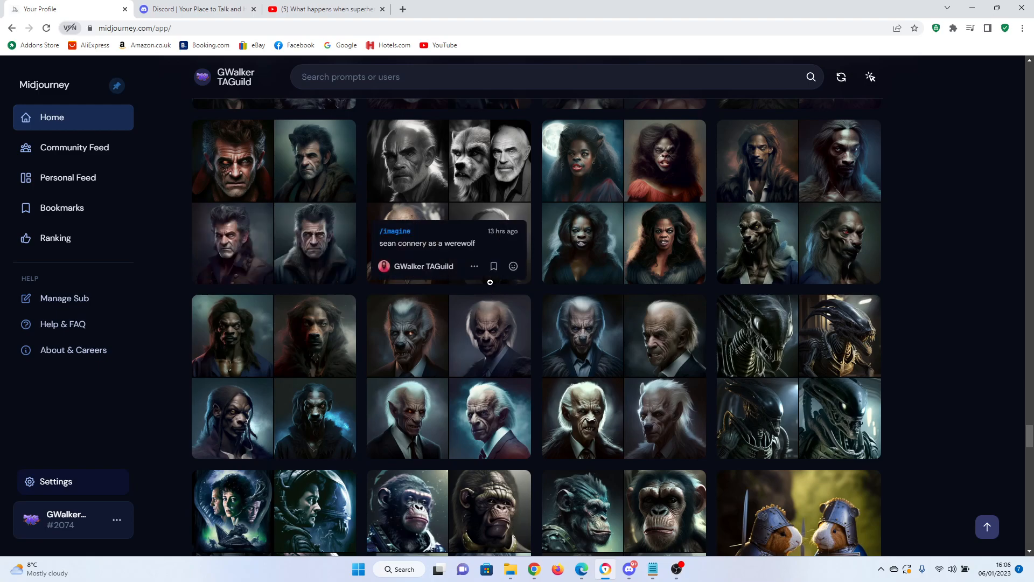
pyautogui.scroll(-8, 491, 282)
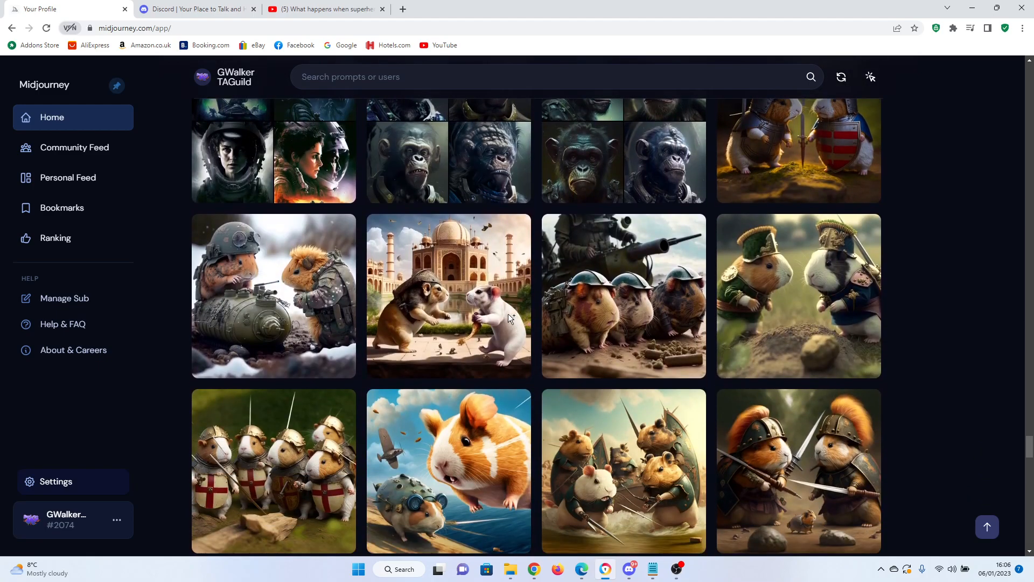
pyautogui.scroll(-4, 509, 315)
pyautogui.scroll(-7, 507, 312)
pyautogui.moveTo(477, 215)
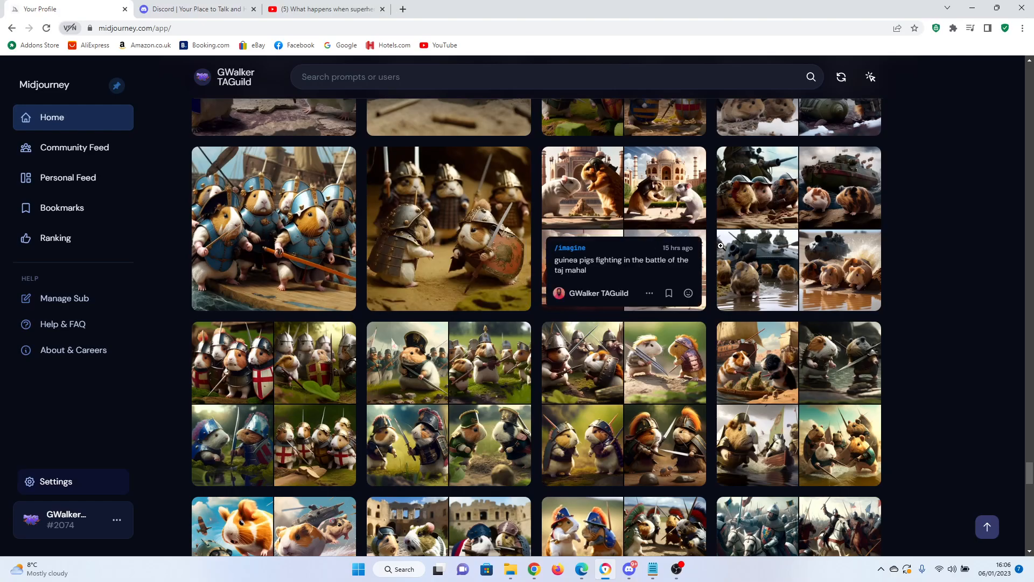
pyautogui.moveTo(722, 251)
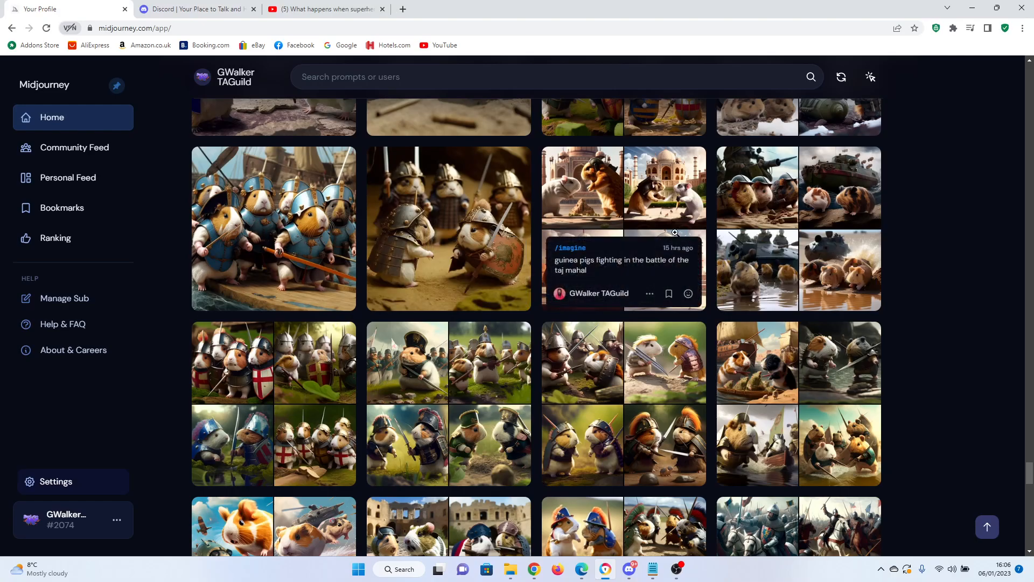
# Step: View the Discord website and briefly check the Discord desktop app
pyautogui.click(212, 7)
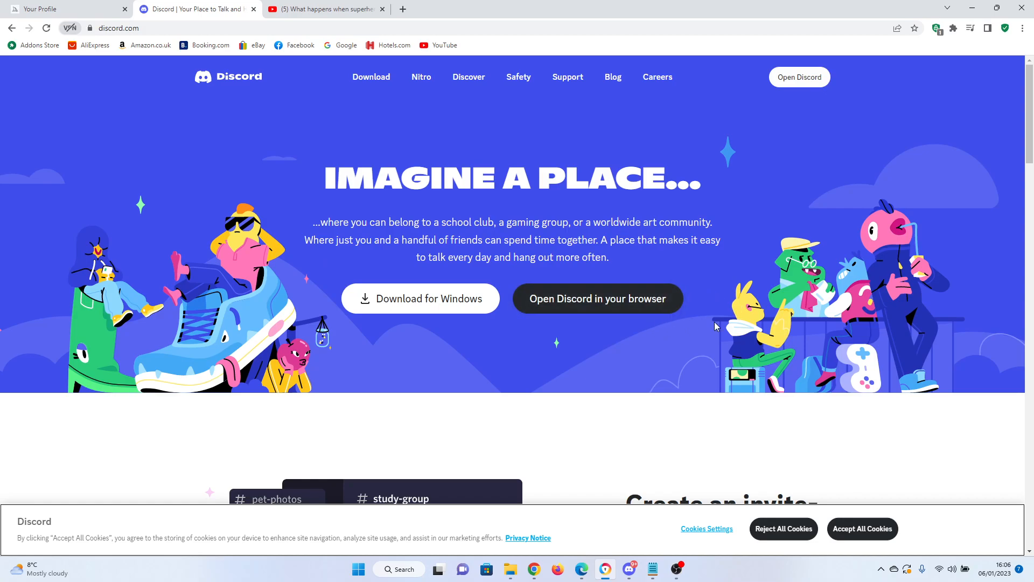
pyautogui.click(629, 574)
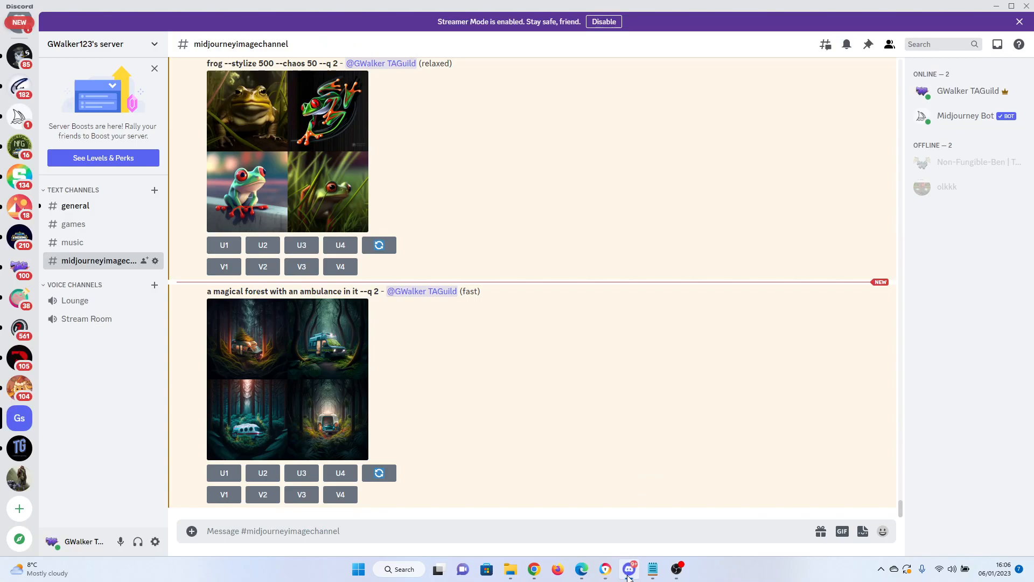
pyautogui.click(629, 574)
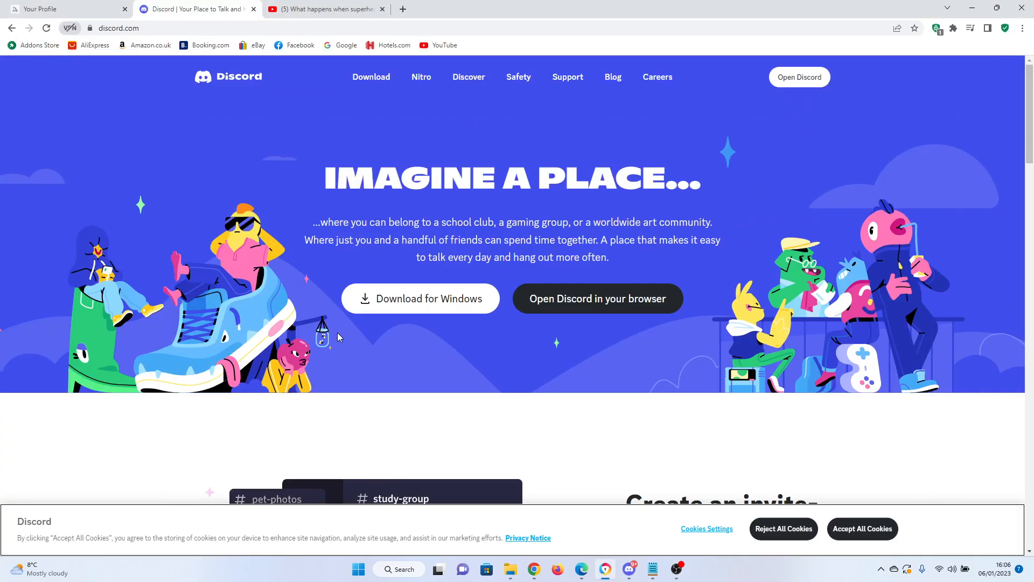
# Step: Return to the Midjourney profile page and try to load the site's main page by removing /app/ from the address
pyautogui.click(86, 6)
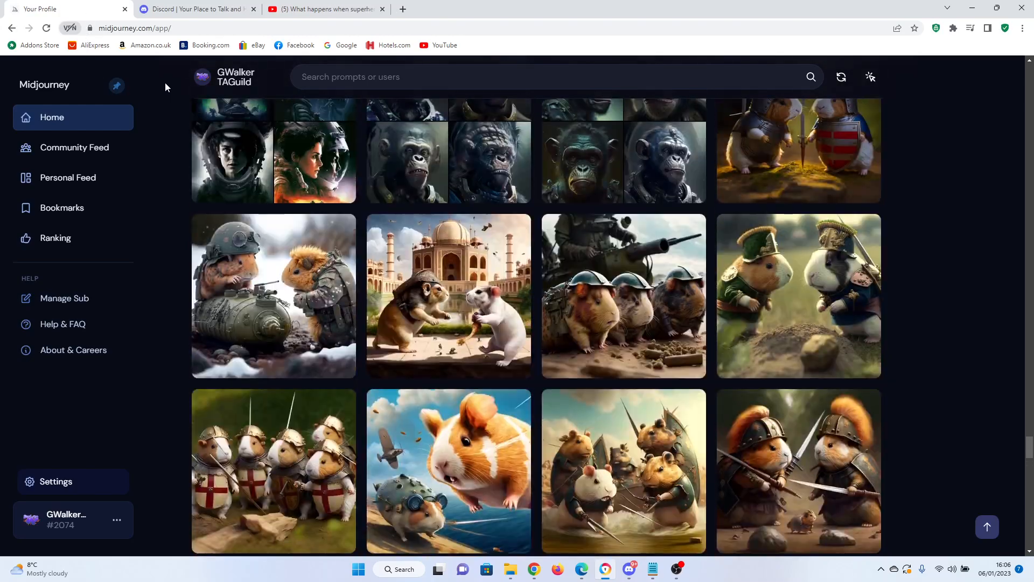
pyautogui.click(167, 28)
pyautogui.moveTo(214, 28); pyautogui.dragTo(189, 27)
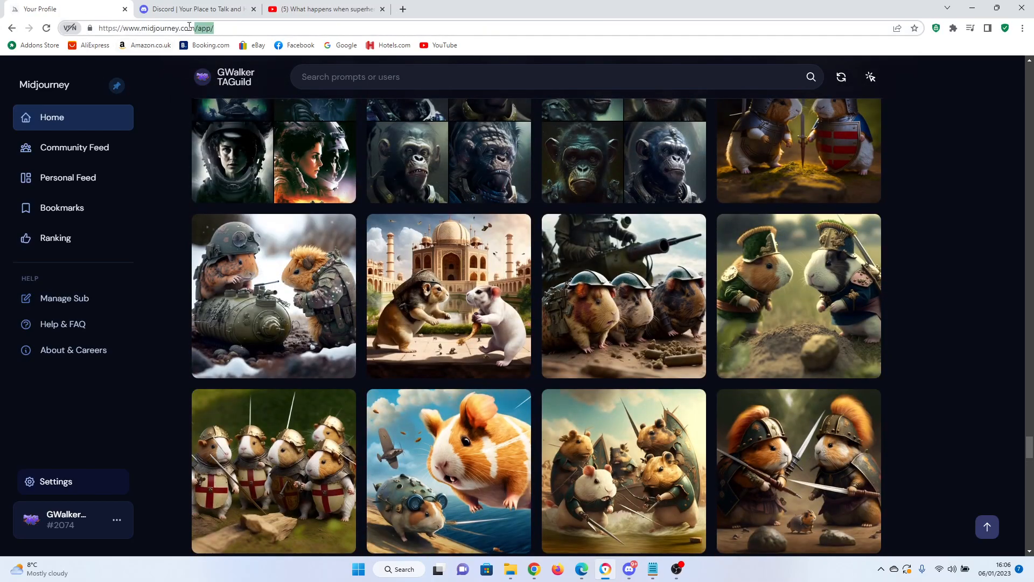
pyautogui.press('Return')
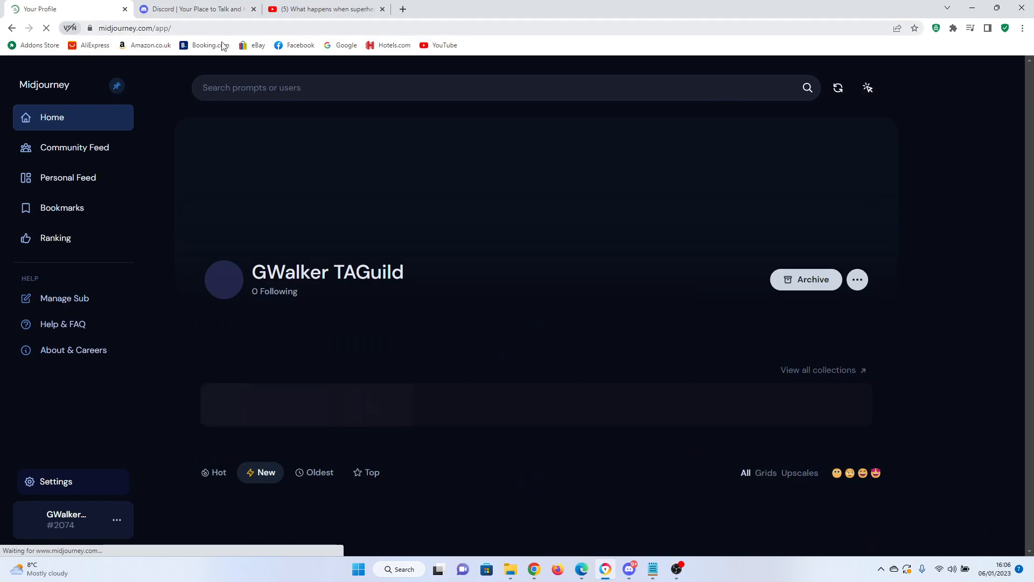
pyautogui.click(190, 25)
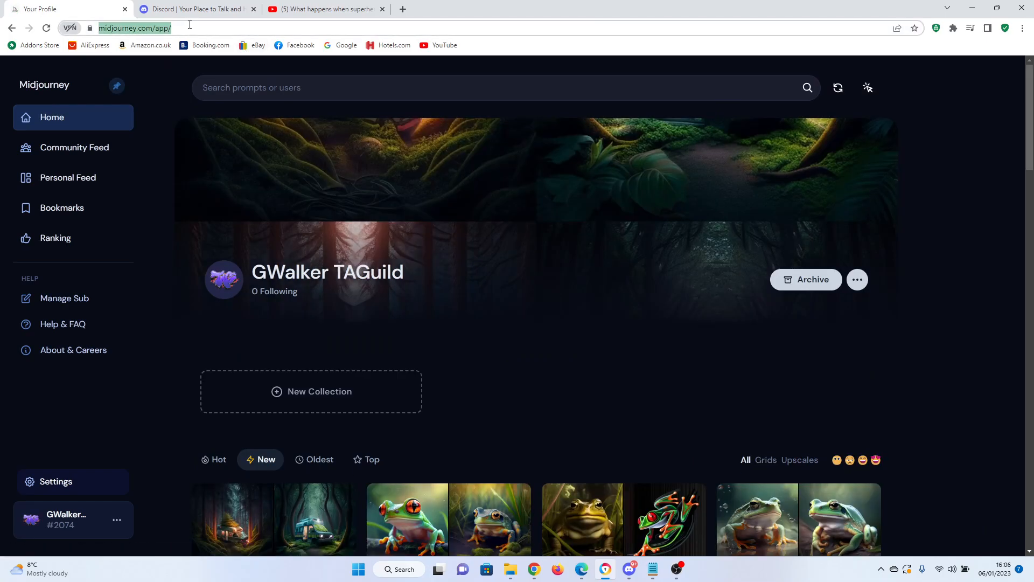
# Step: Search the web for midjourney in a new browser tab and open the official midjourney.com site
pyautogui.click(403, 9)
pyautogui.write('midjourney')
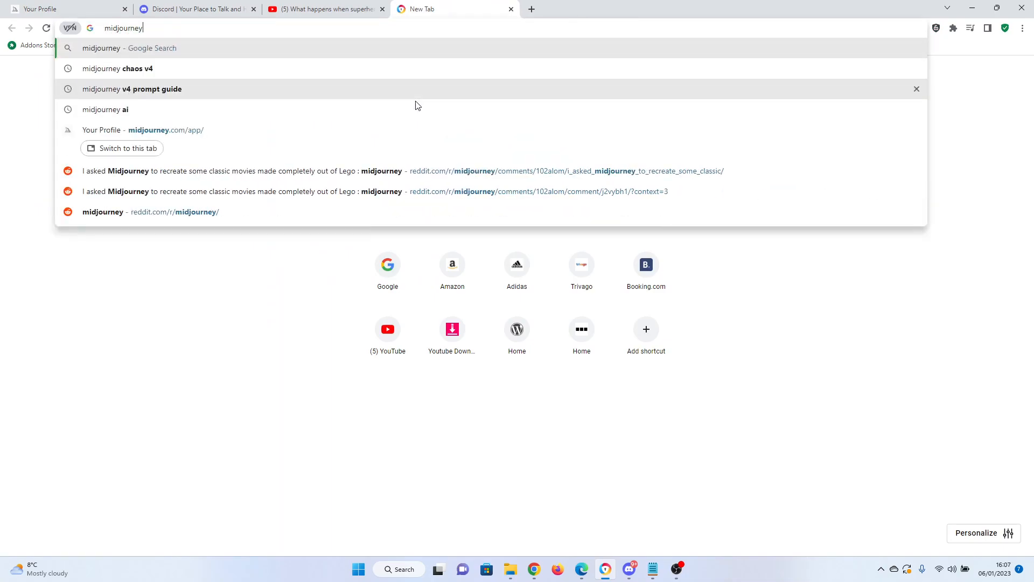
pyautogui.press('Return')
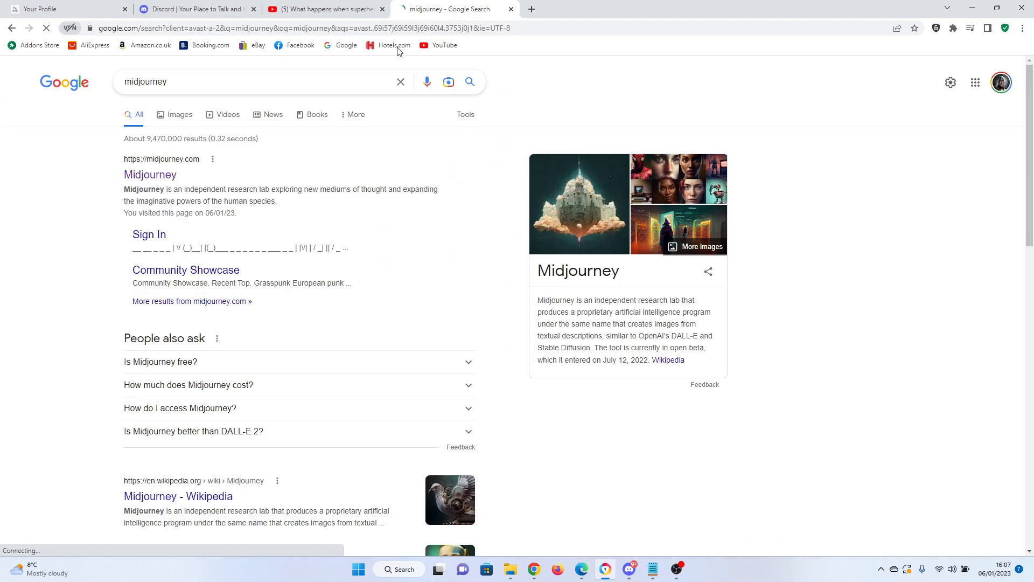
pyautogui.click(135, 175)
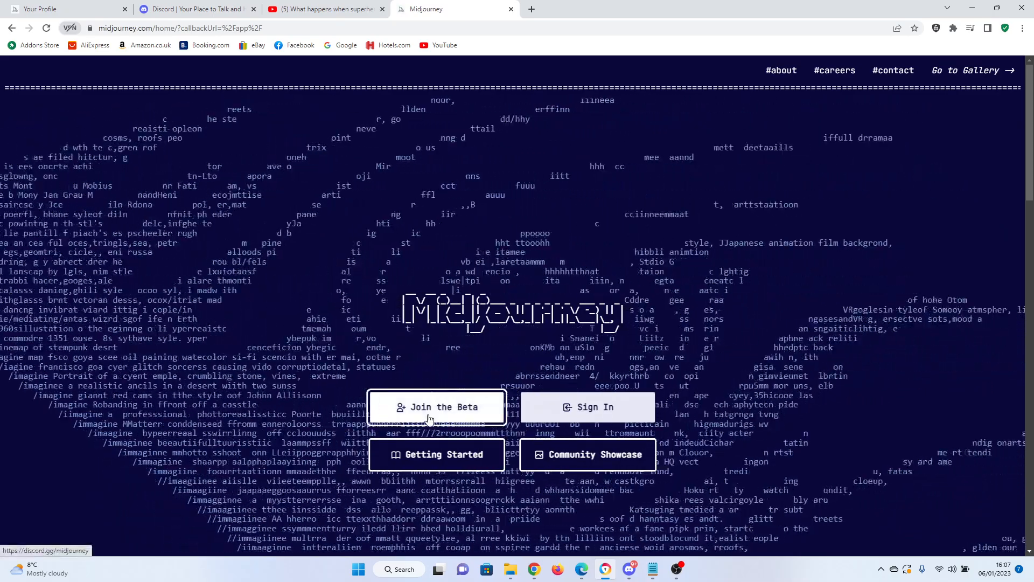
# Step: Join the Midjourney beta through its Discord server and open the newbies-39 channel
pyautogui.click(429, 416)
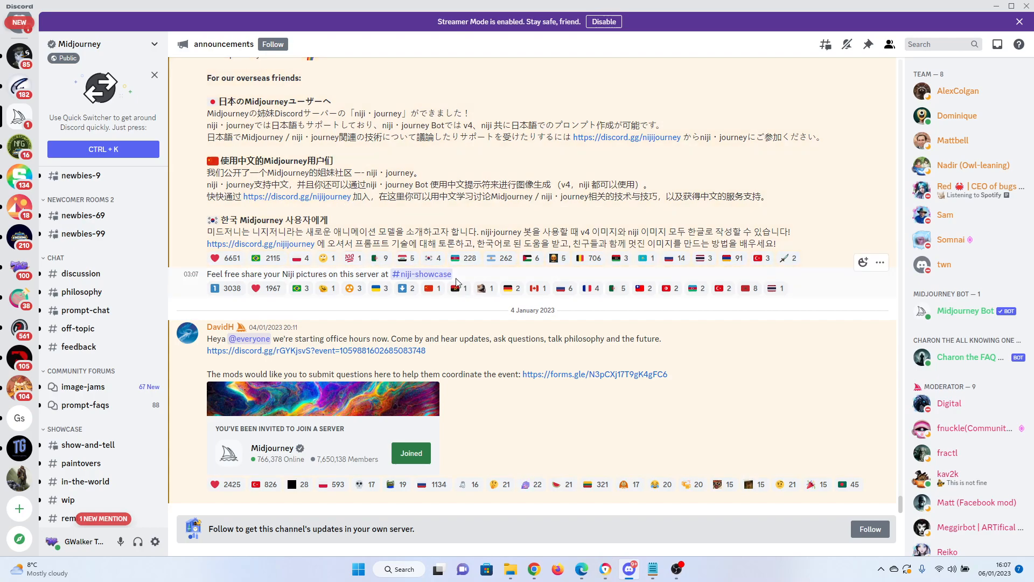
pyautogui.scroll(5, 102, 242)
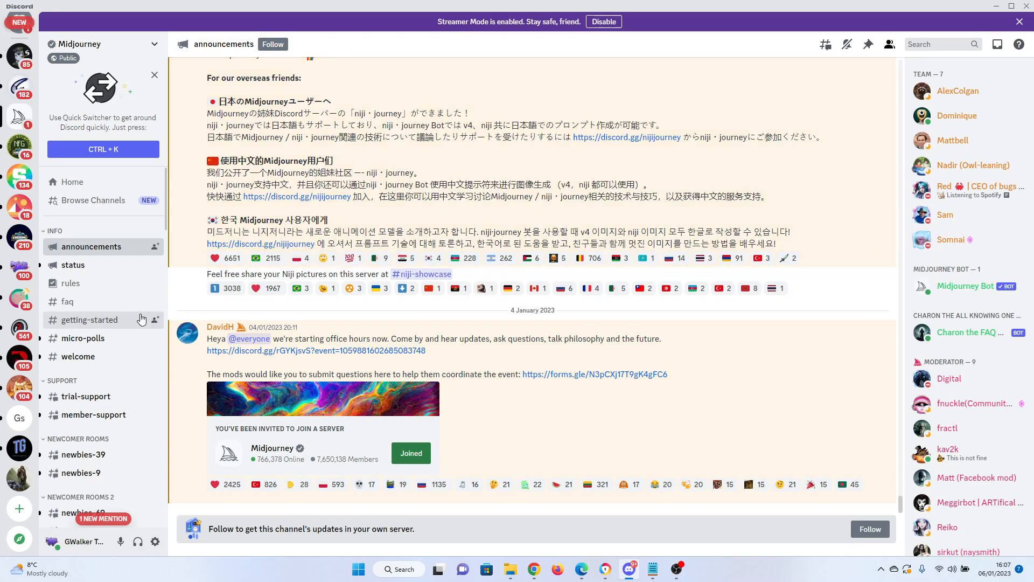
pyautogui.click(92, 455)
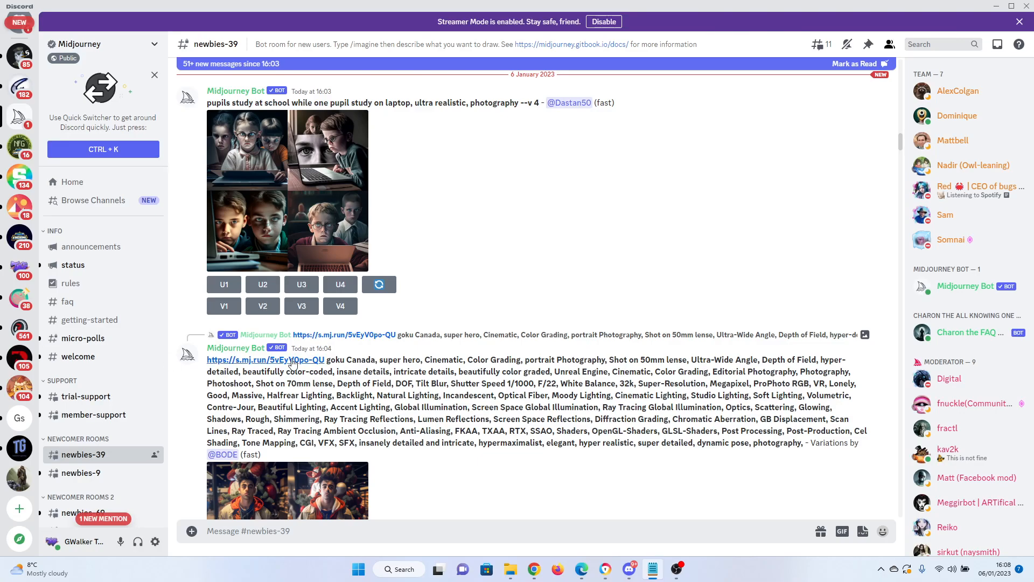
# Step: Submit an /imagine command in newbies-39 with the prompt "a giraffe in a magical forest"
pyautogui.click(378, 535)
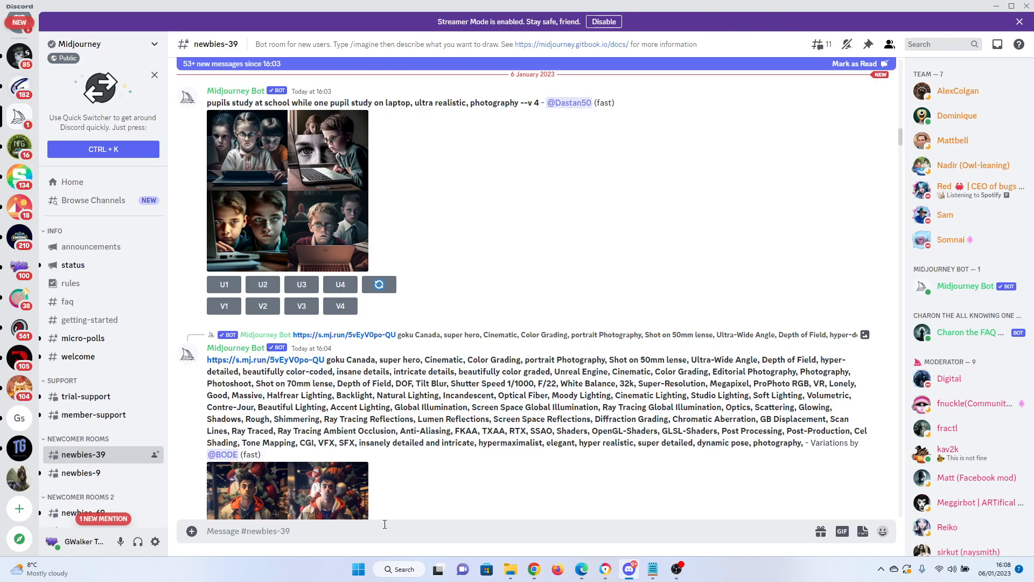
pyautogui.write('/imagine')
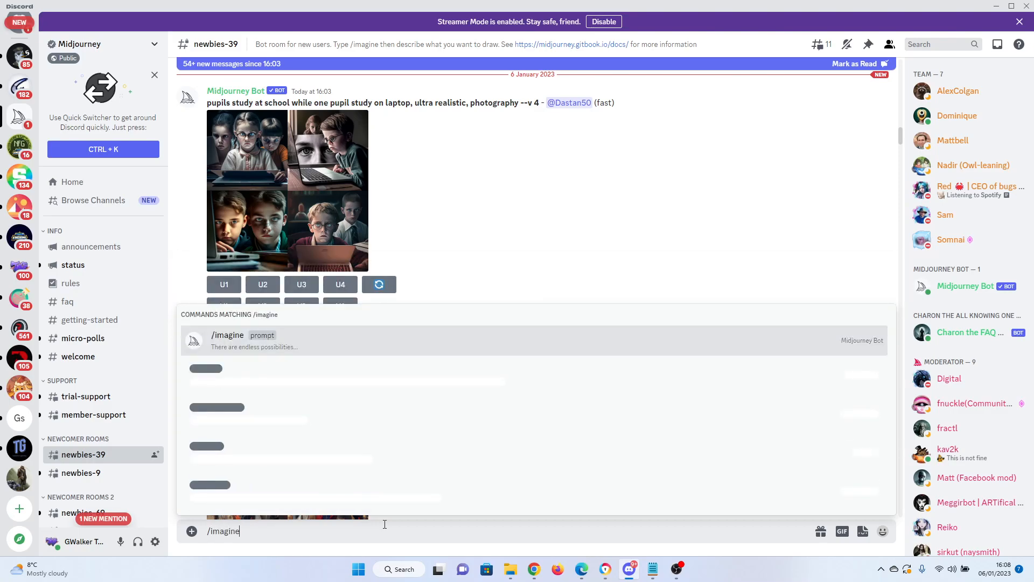
pyautogui.press('Tab')
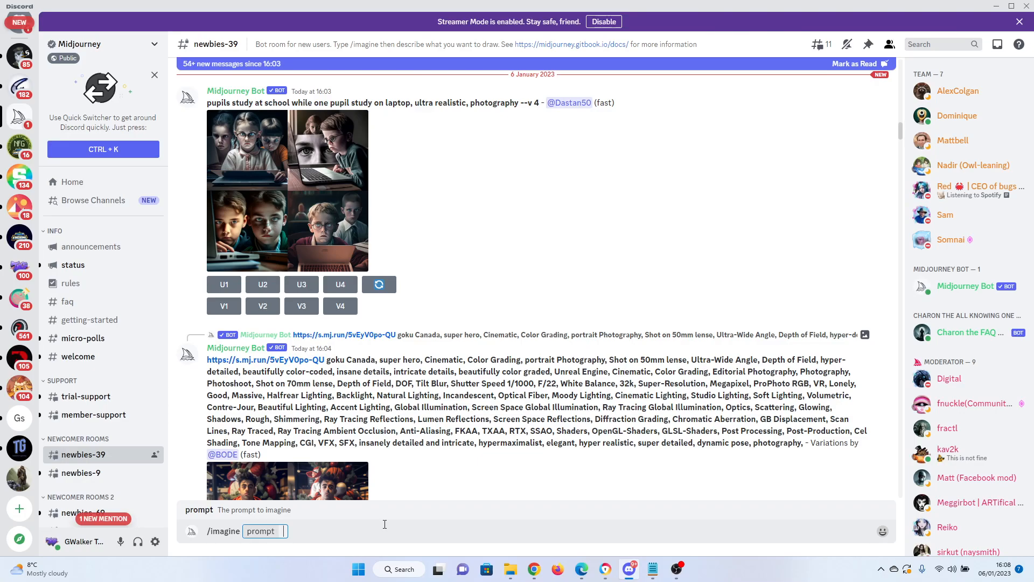
pyautogui.write('a giraffe in a magical fores')
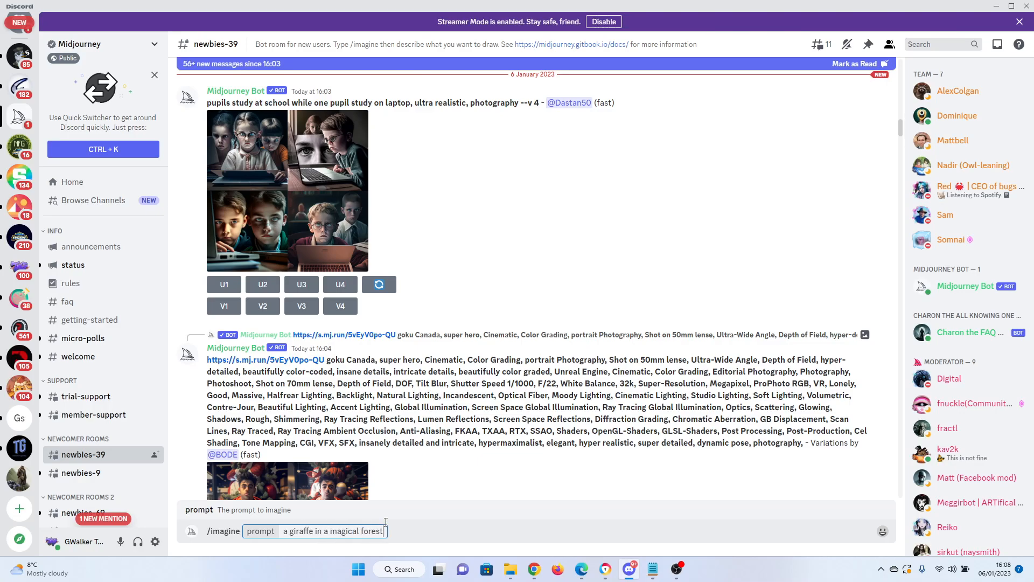
pyautogui.write('t')
pyautogui.press('Return')
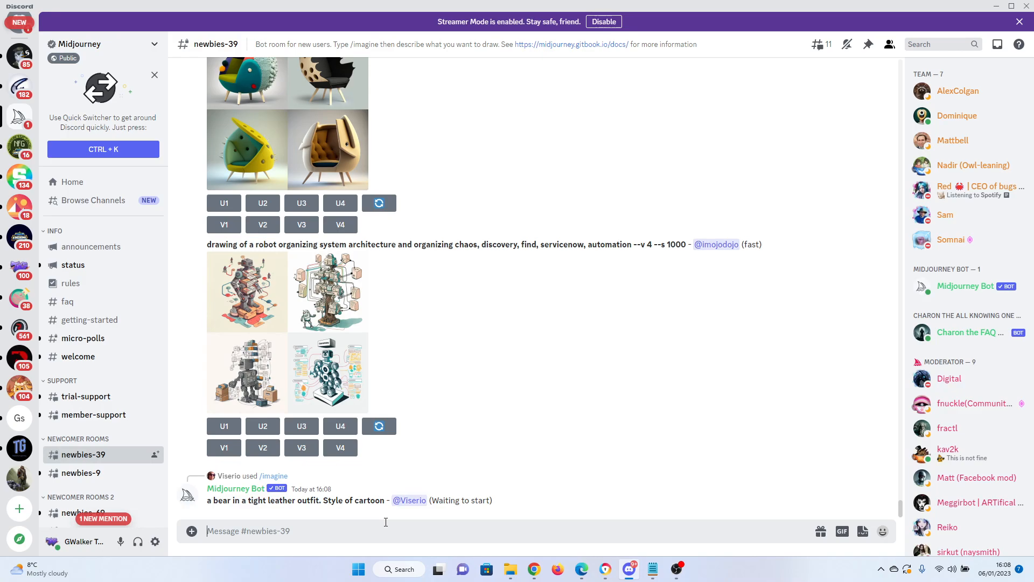
# Step: Find the "a giraffe in a magical forest" result in newbies-39 and view the finished four-image grid enlarged
pyautogui.scroll(10, 542, 439)
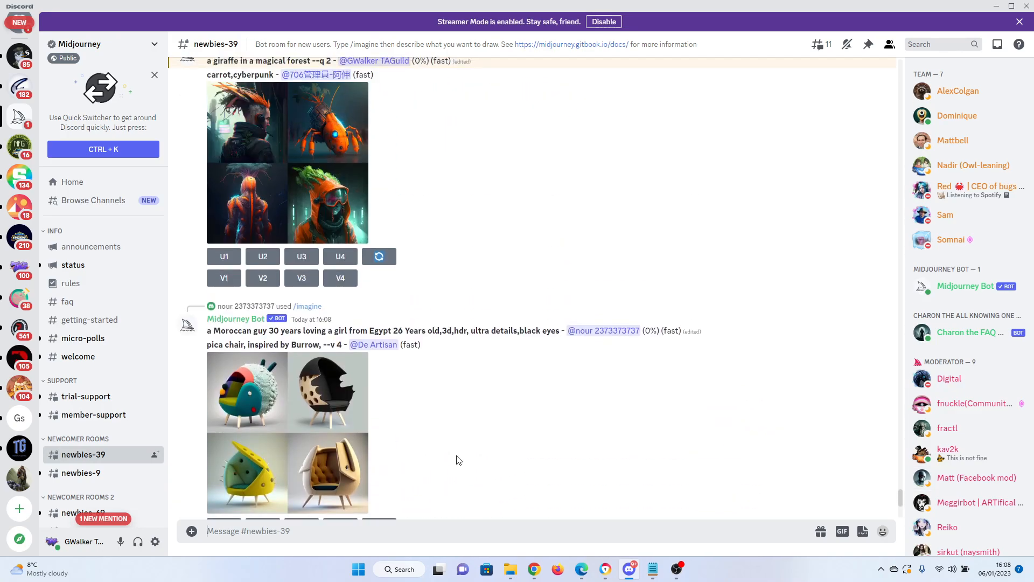
pyautogui.scroll(1, 437, 431)
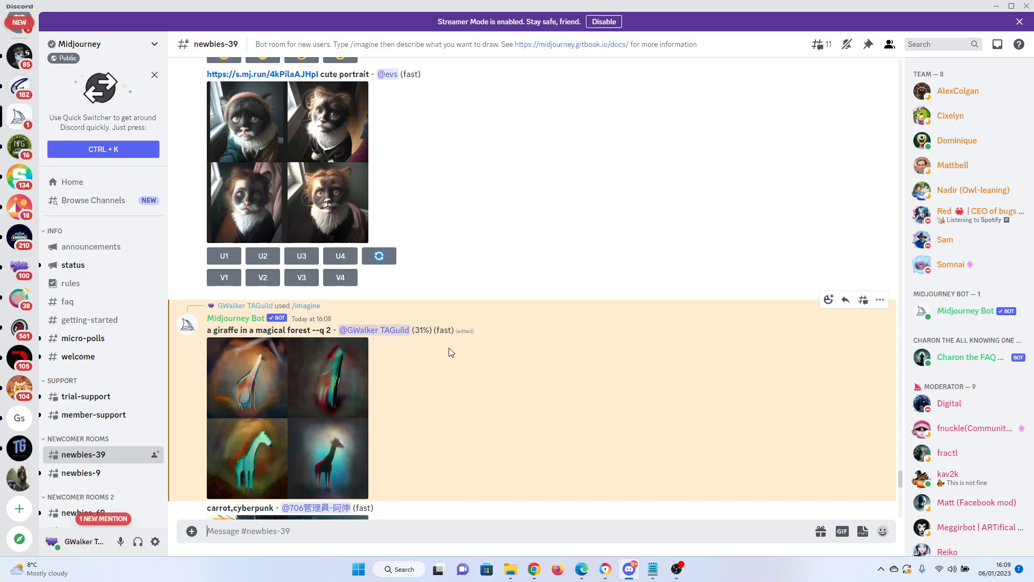
pyautogui.scroll(-8, 448, 353)
pyautogui.scroll(-10, 443, 365)
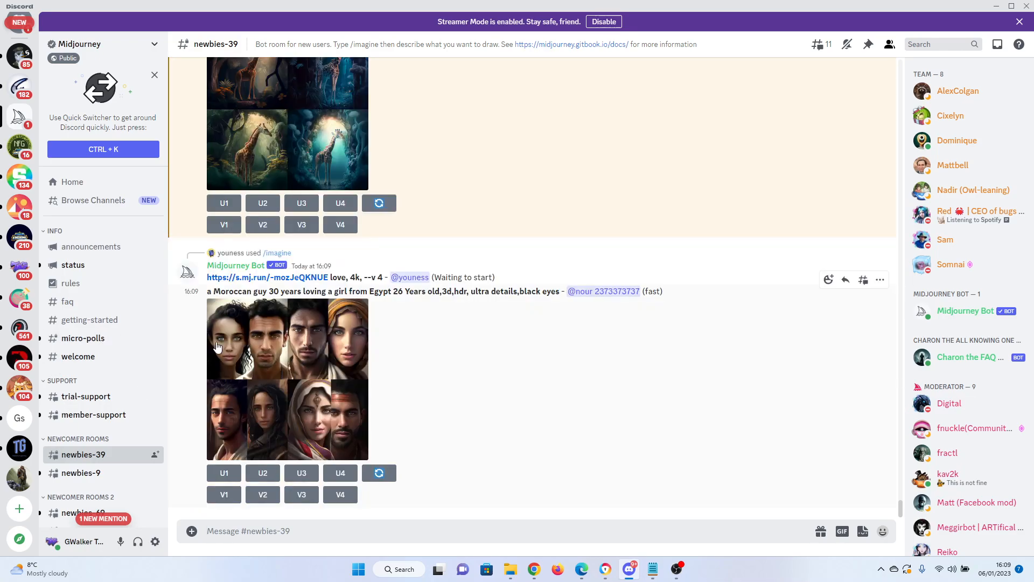
pyautogui.scroll(5, 294, 362)
pyautogui.click(293, 361)
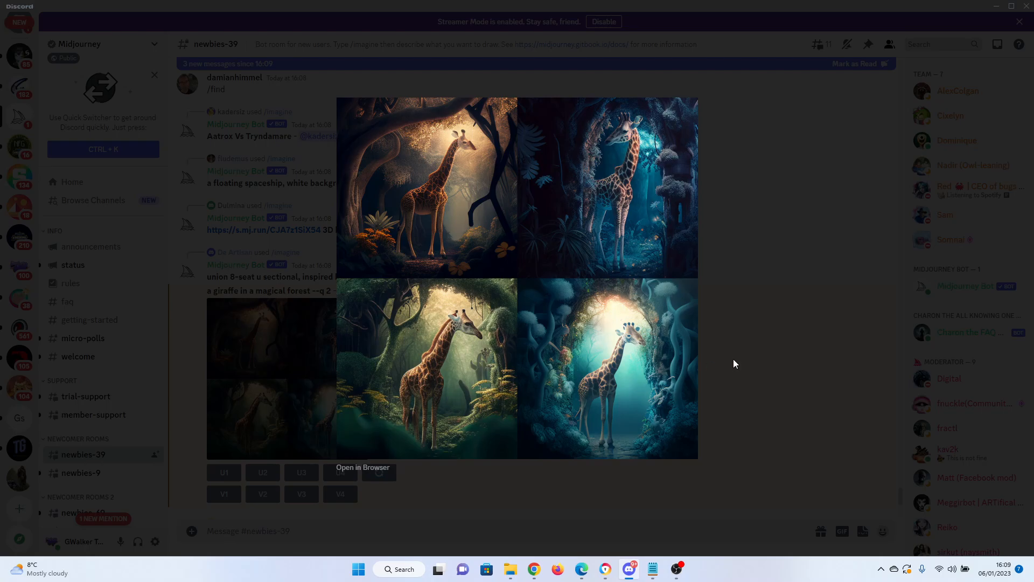
pyautogui.click(793, 339)
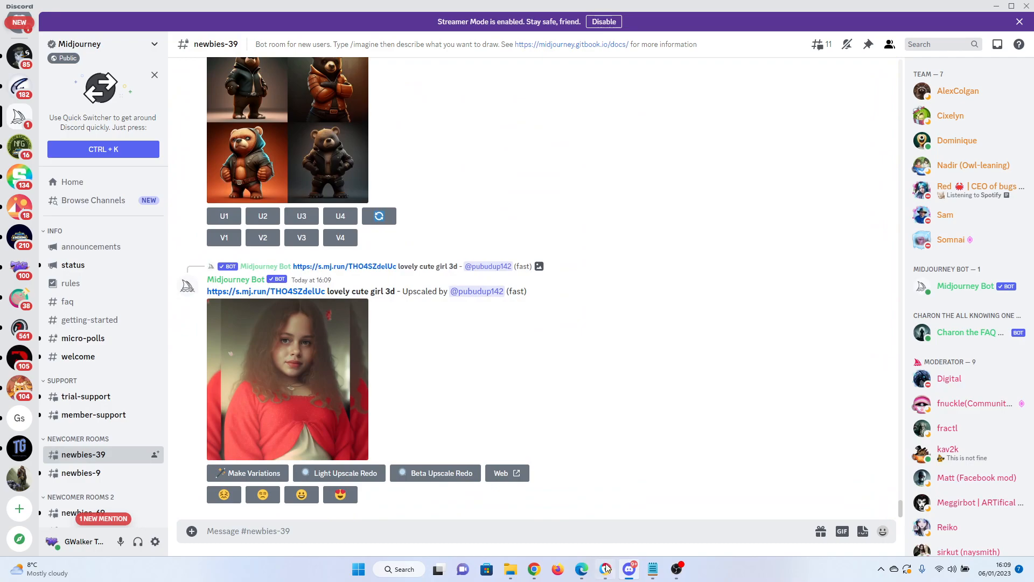
# Step: Switch to the browser's YouTube page and look through the videos in the "Art Created by AI" playlist
pyautogui.moveTo(607, 571)
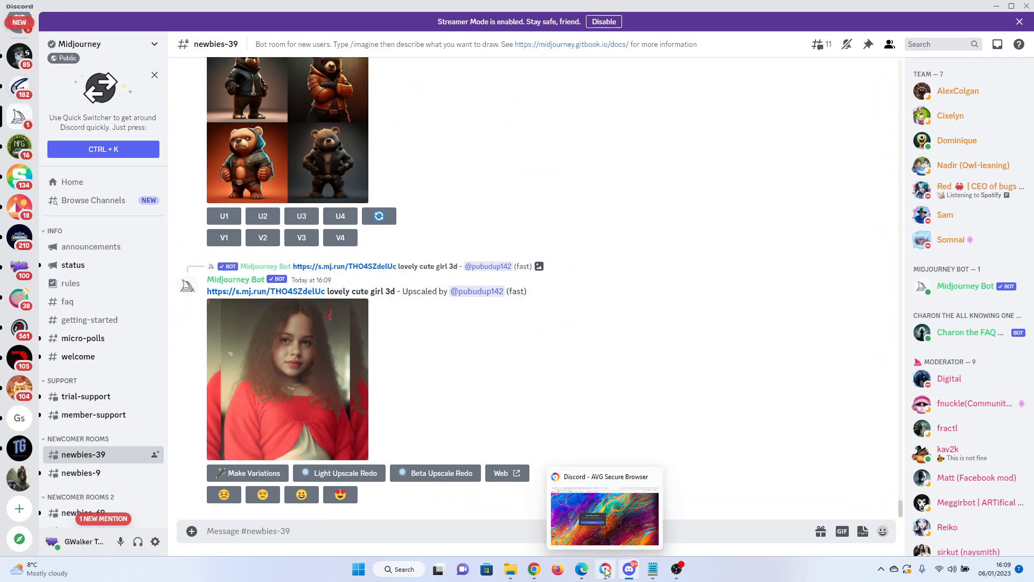
pyautogui.click(607, 571)
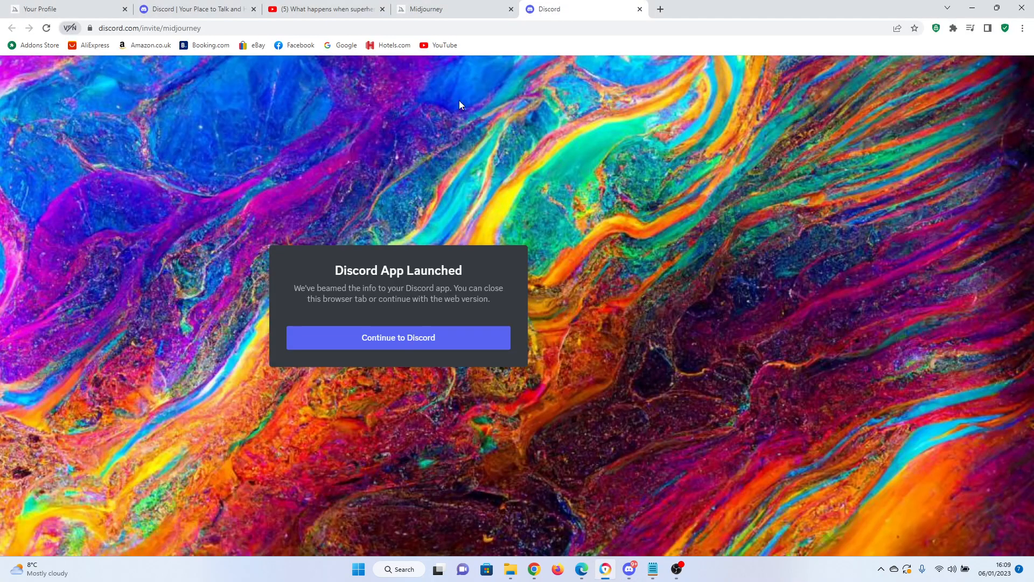
pyautogui.click(326, 9)
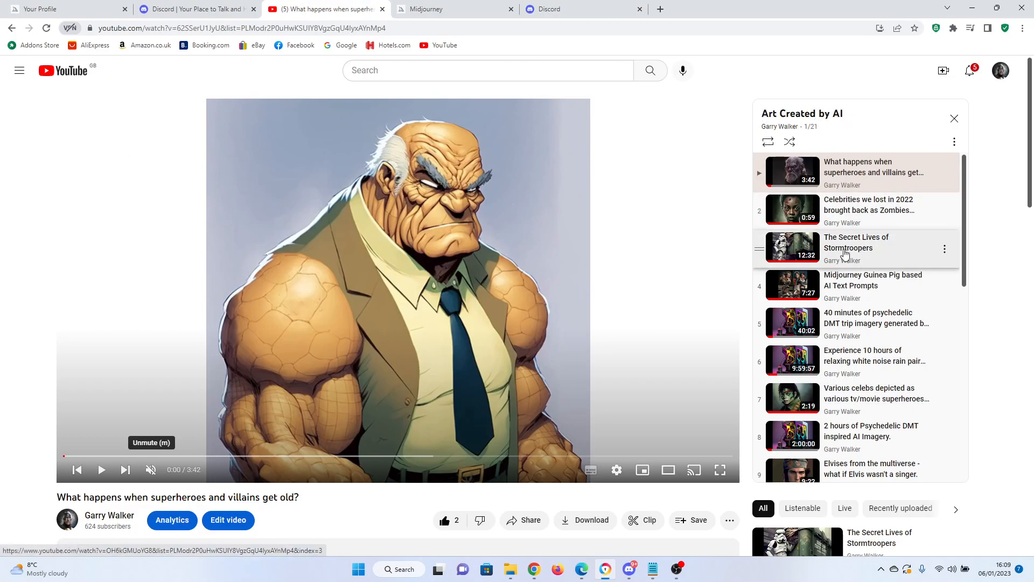
pyautogui.scroll(-4, 854, 259)
pyautogui.scroll(-4, 854, 262)
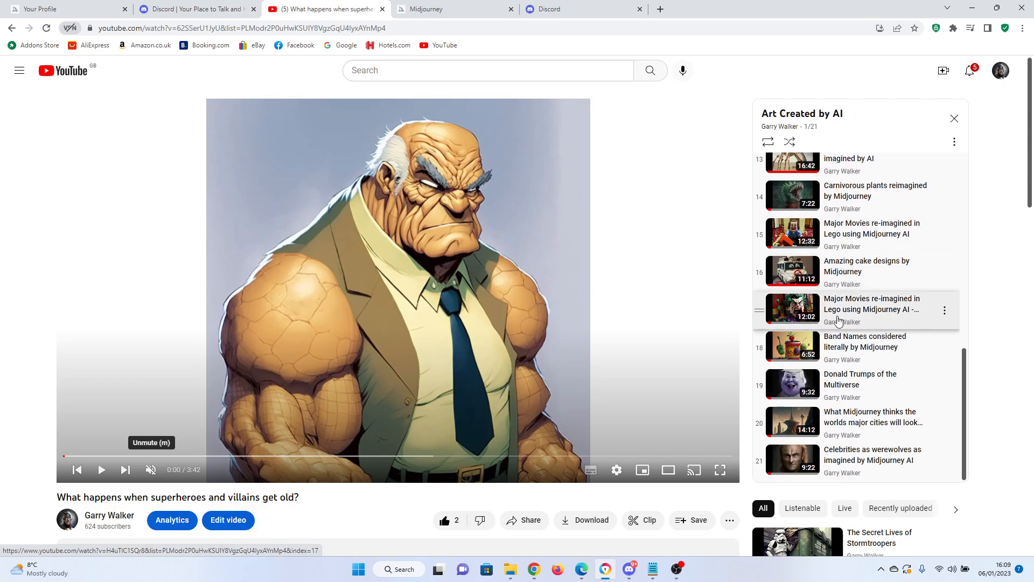
pyautogui.scroll(8, 832, 398)
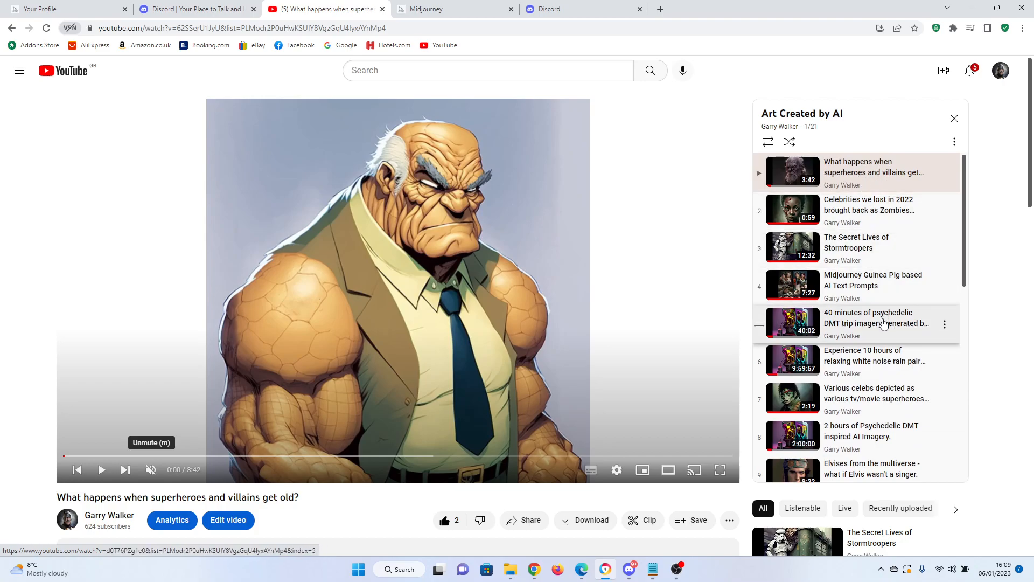
pyautogui.scroll(-3, 869, 322)
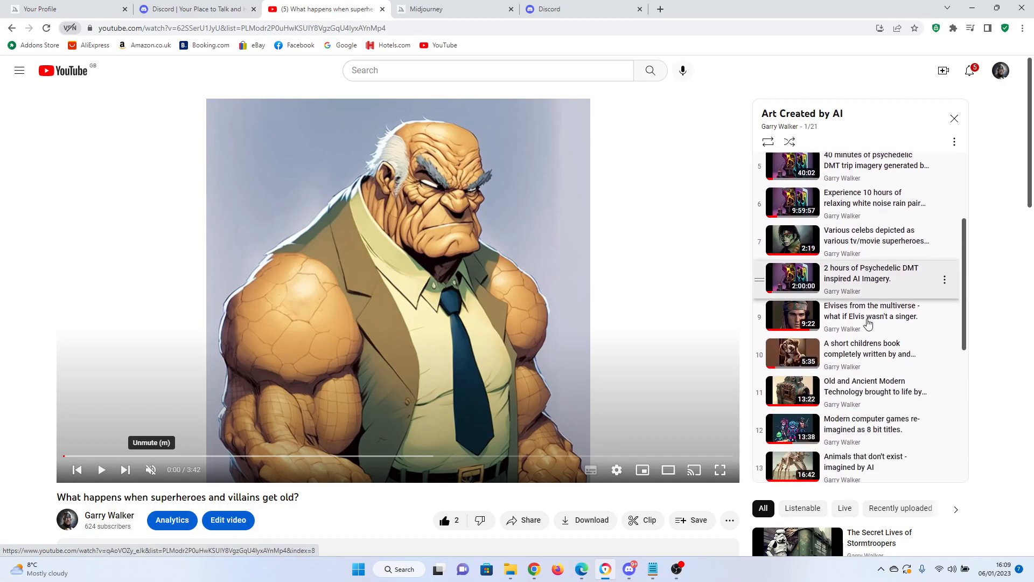
pyautogui.scroll(-2, 864, 309)
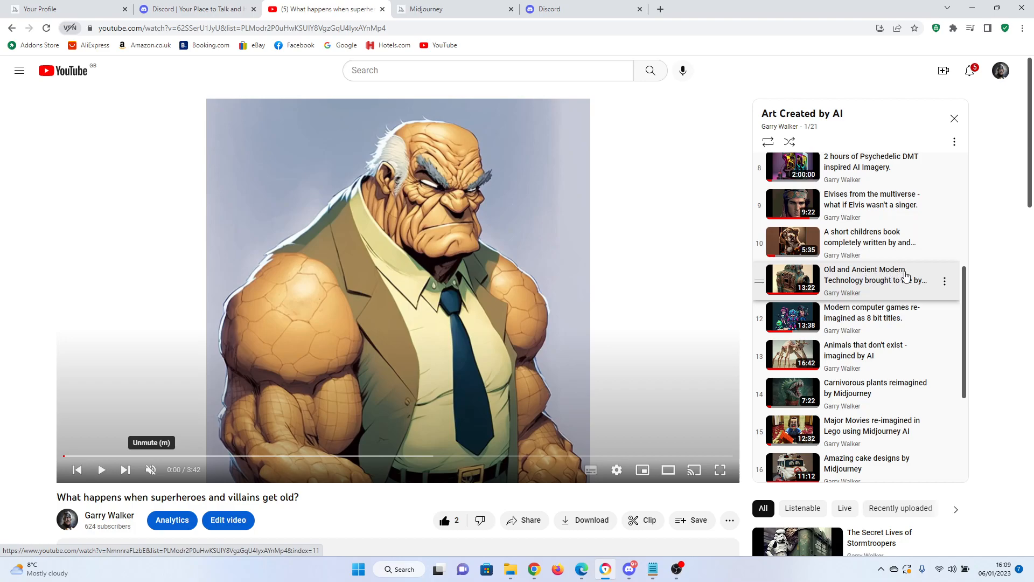
pyautogui.scroll(-1, 883, 270)
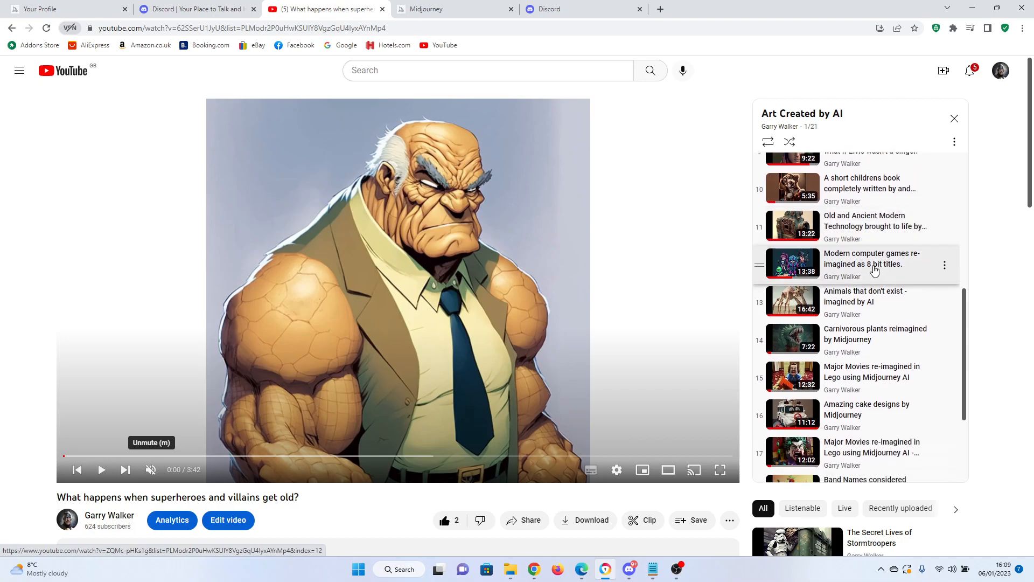
pyautogui.scroll(-1, 860, 306)
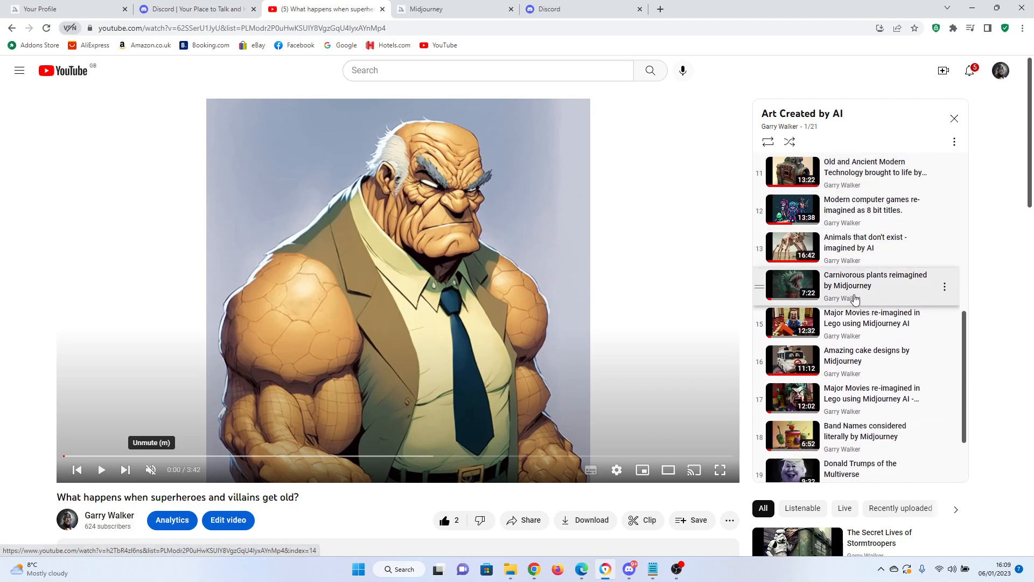
pyautogui.scroll(-2, 854, 301)
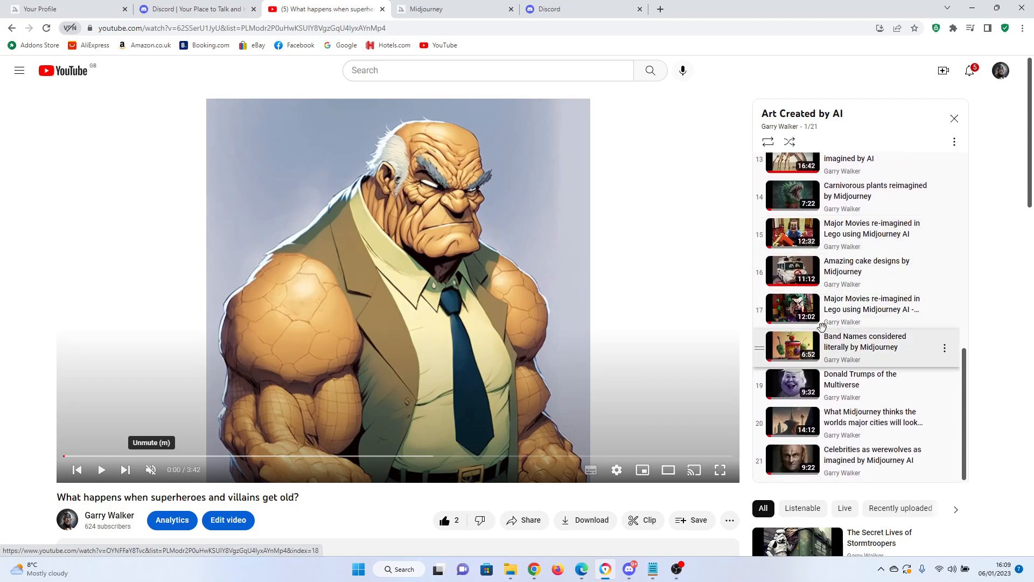
pyautogui.scroll(8, 840, 323)
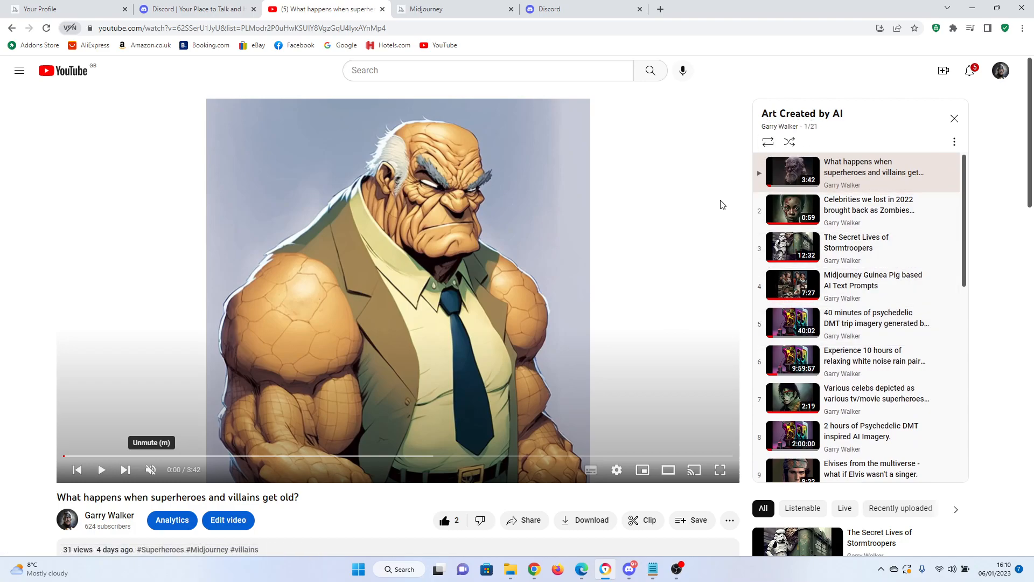
# Step: Return to Discord and request upscales of the second and third images in the giraffe grid
pyautogui.click(631, 571)
pyautogui.scroll(8, 436, 335)
pyautogui.scroll(15, 435, 335)
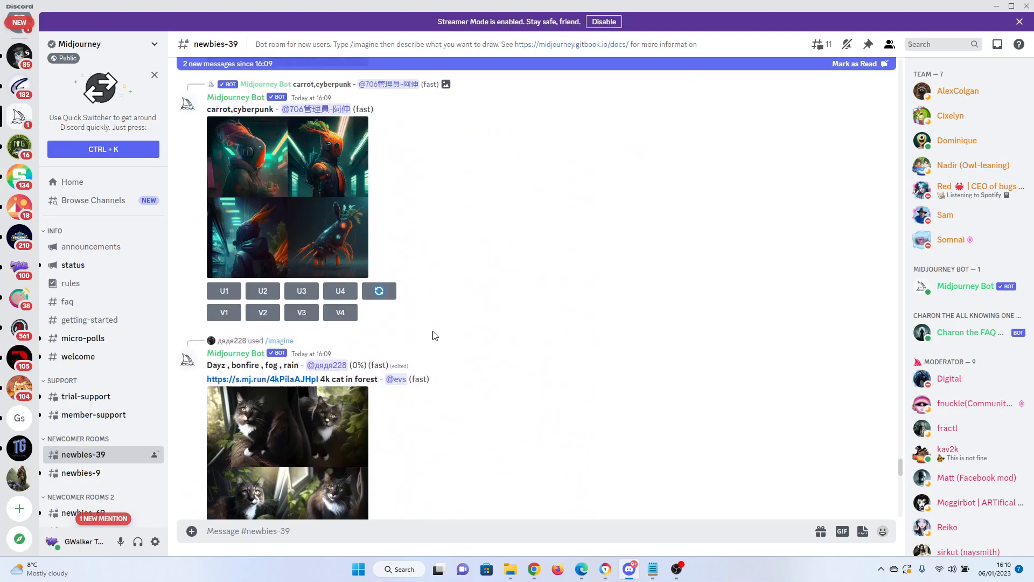
pyautogui.scroll(15, 435, 335)
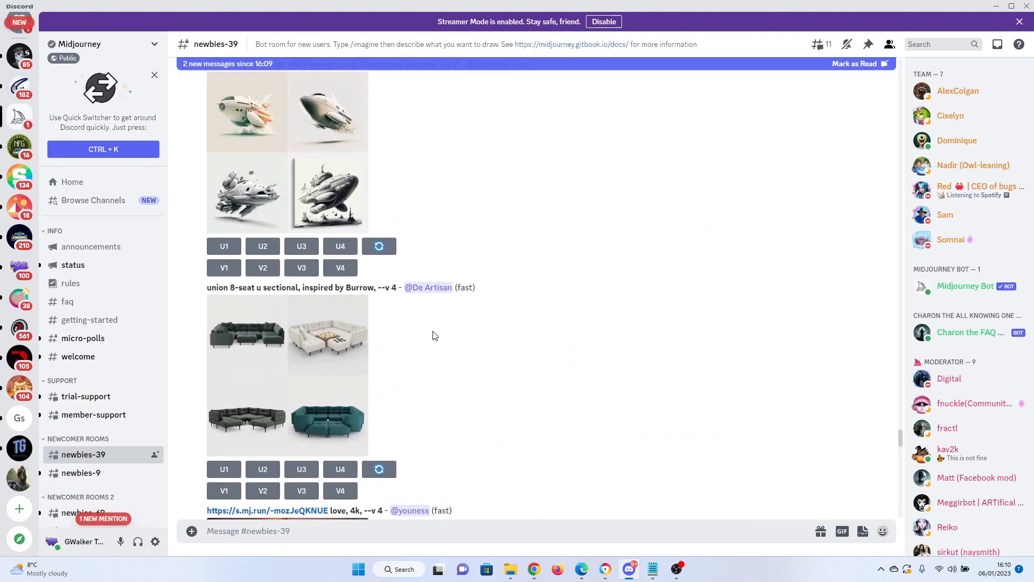
pyautogui.scroll(10, 436, 335)
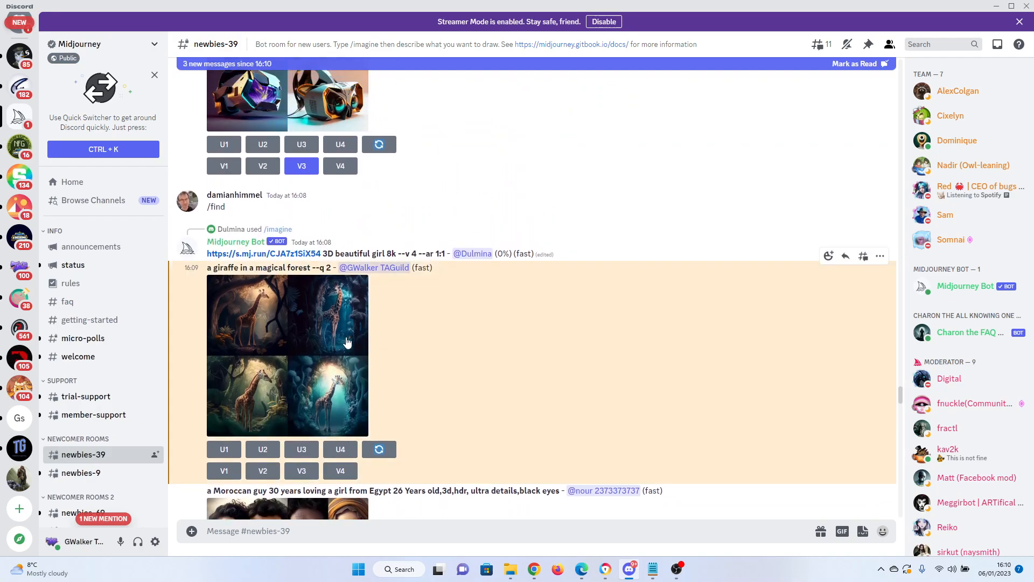
pyautogui.scroll(-2, 345, 342)
pyautogui.click(263, 341)
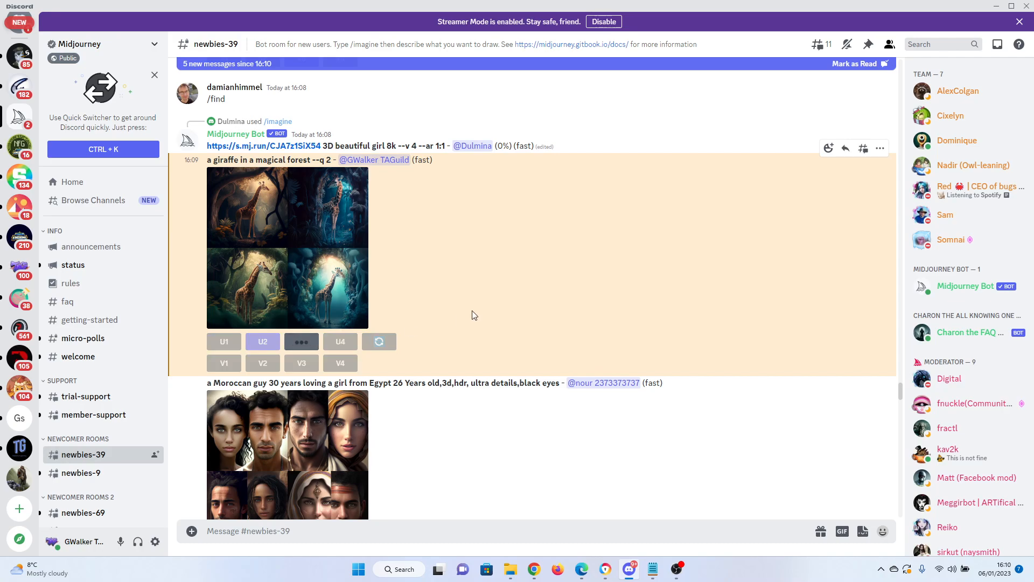
# Step: Look through the newest newbies-39 messages and browse the server's channel list down to the thread channels
pyautogui.scroll(-15, 490, 286)
pyautogui.scroll(-10, 489, 298)
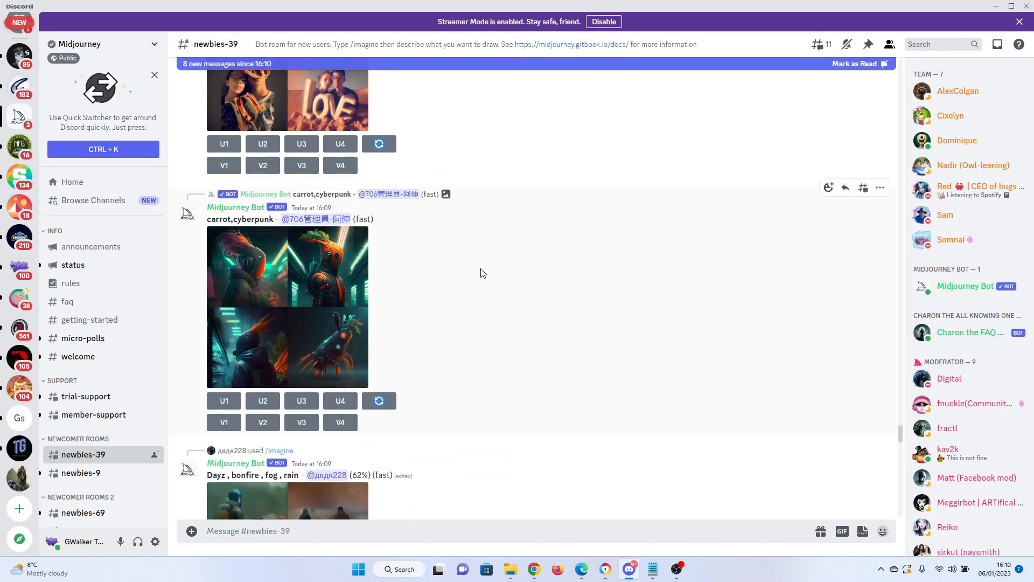
pyautogui.scroll(-10, 501, 313)
pyautogui.scroll(-5, 571, 382)
pyautogui.scroll(-15, 623, 415)
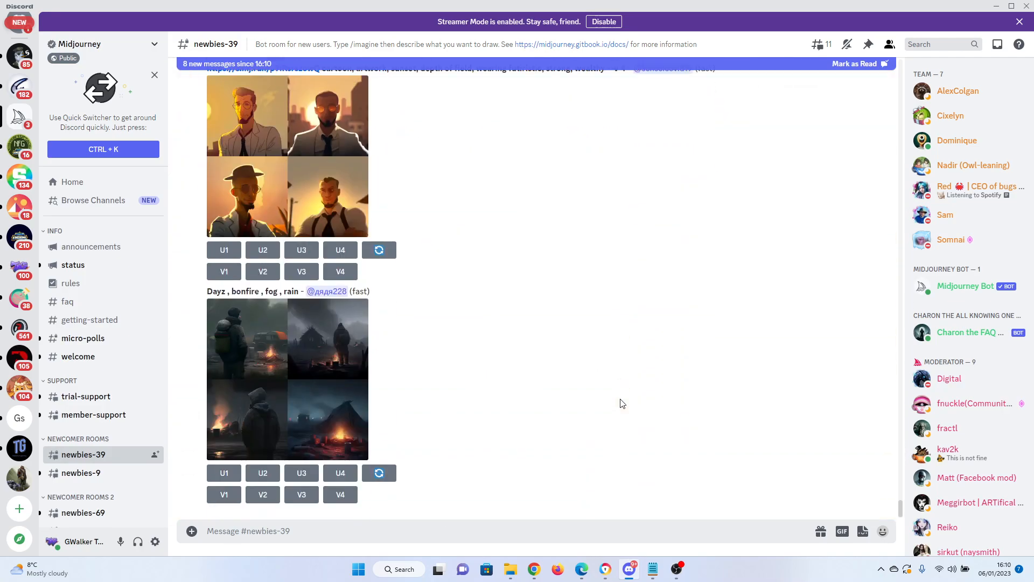
pyautogui.scroll(-8, 619, 403)
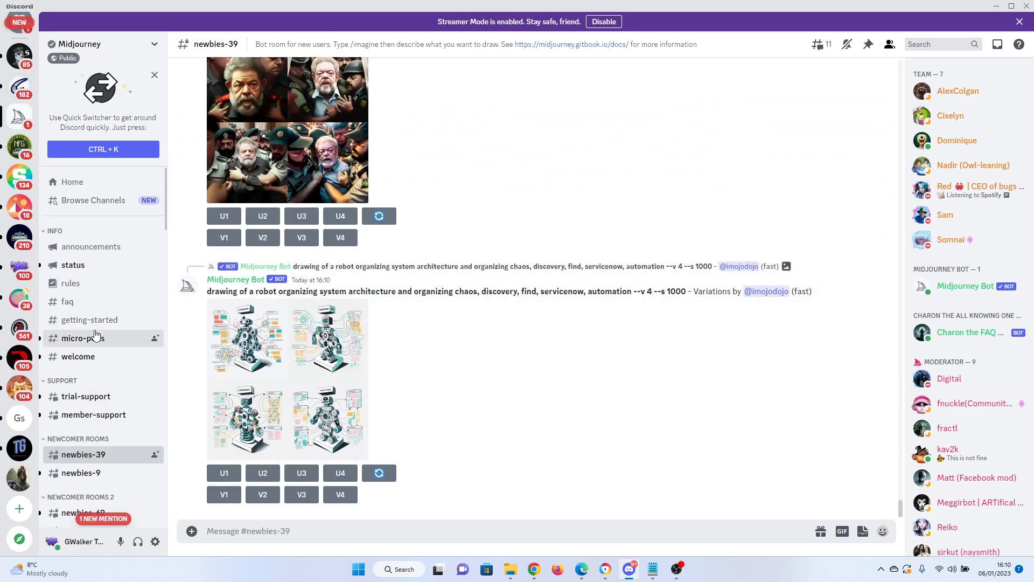
pyautogui.scroll(-5, 95, 334)
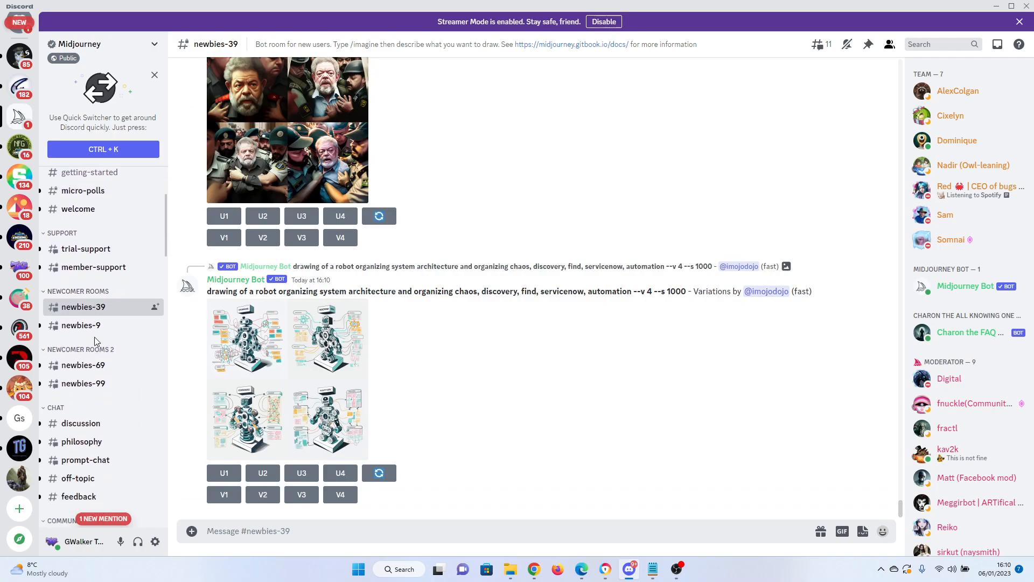
pyautogui.moveTo(106, 362)
pyautogui.scroll(-4, 102, 367)
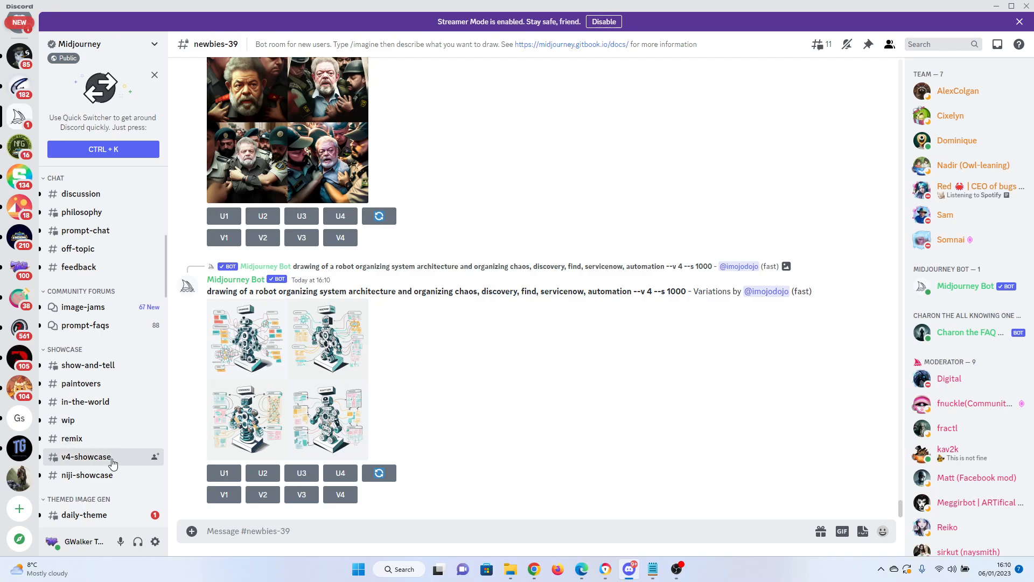
pyautogui.scroll(-5, 114, 458)
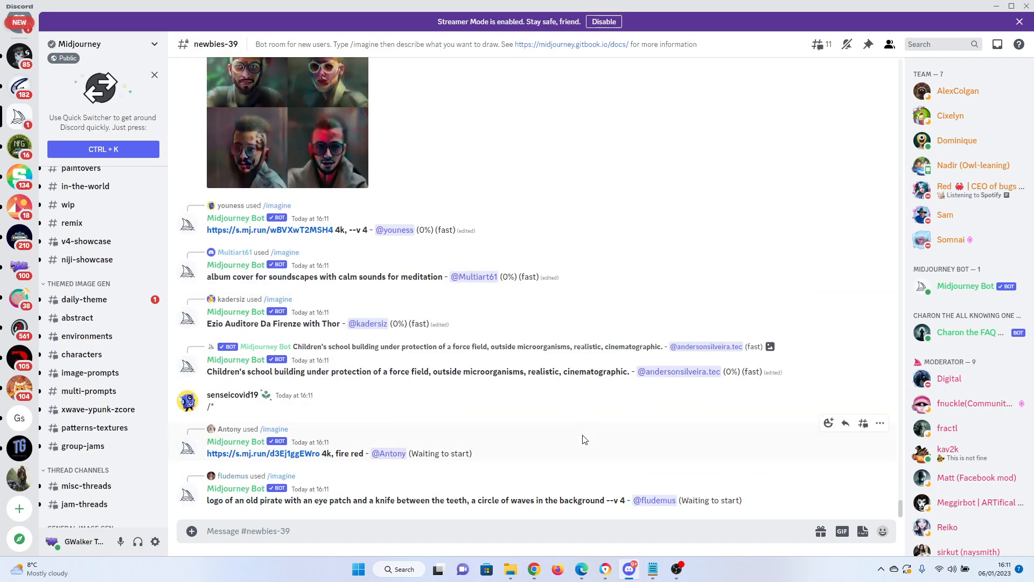
# Step: Run the /info command in newbies-39 to request the account's profile information
pyautogui.scroll(10, 508, 366)
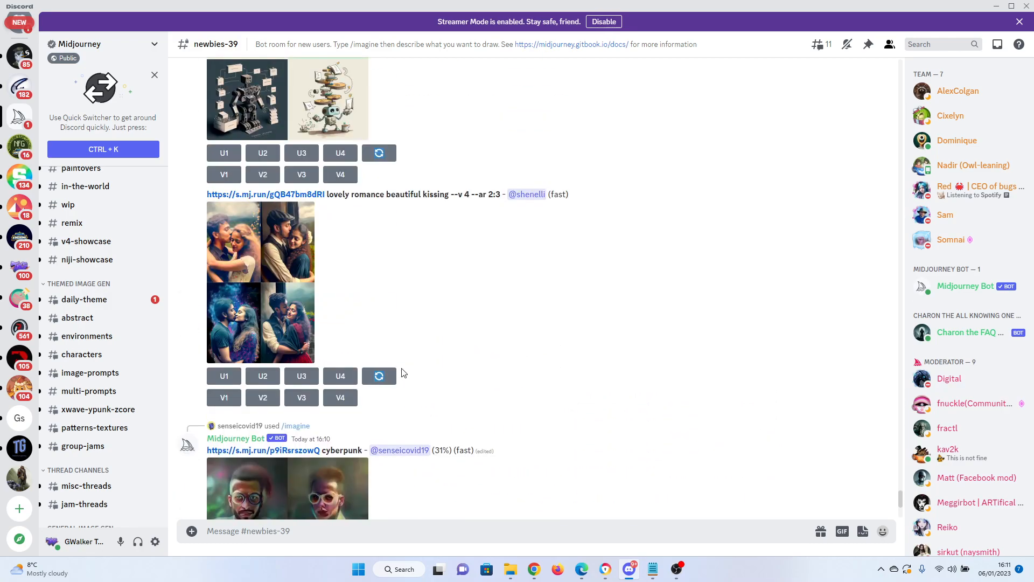
pyautogui.scroll(3, 383, 341)
pyautogui.scroll(-5, 384, 355)
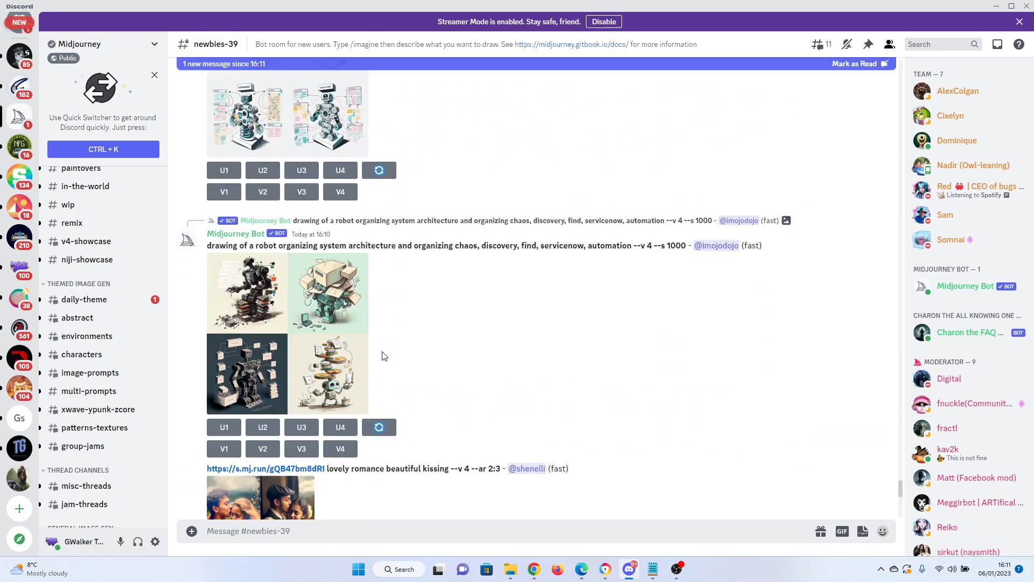
pyautogui.scroll(-10, 589, 405)
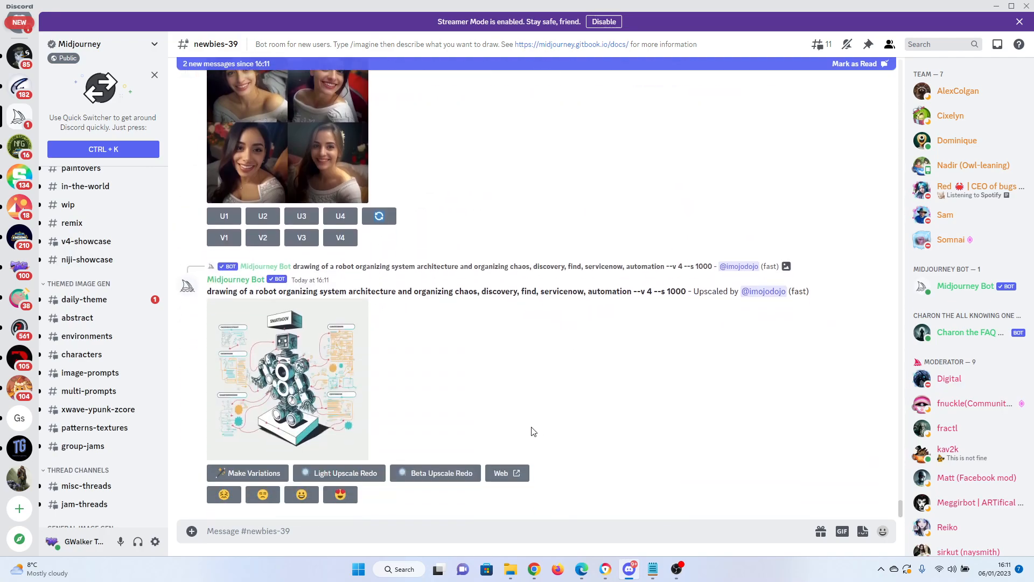
pyautogui.write('/')
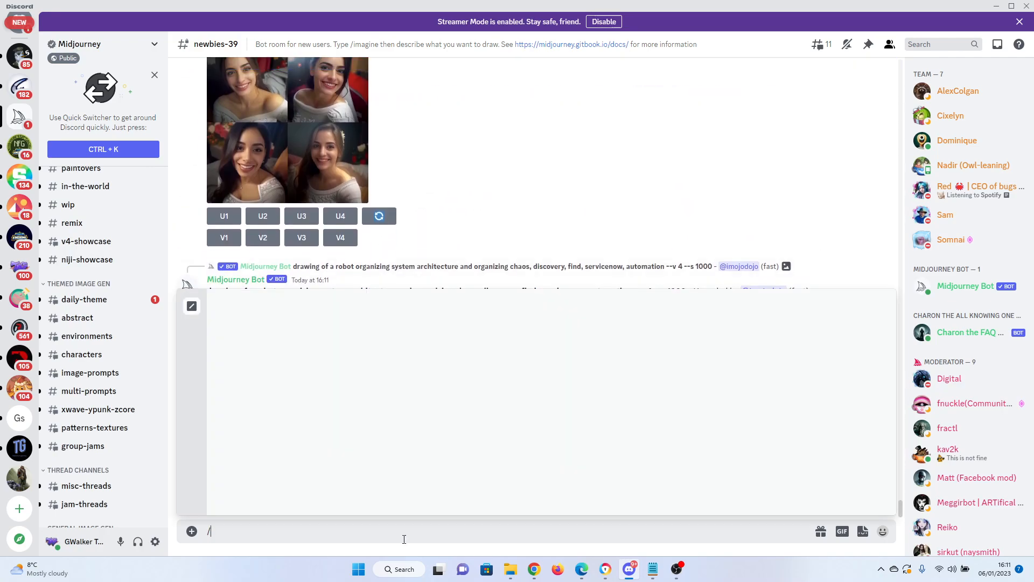
pyautogui.write('infr')
pyautogui.press('BackSpace')
pyautogui.write('o')
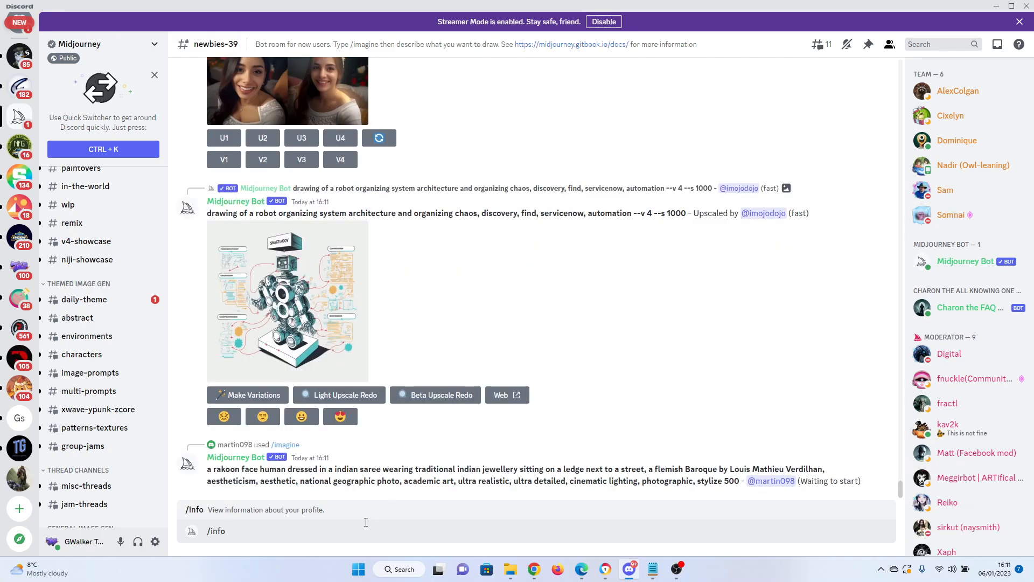
pyautogui.press('Return')
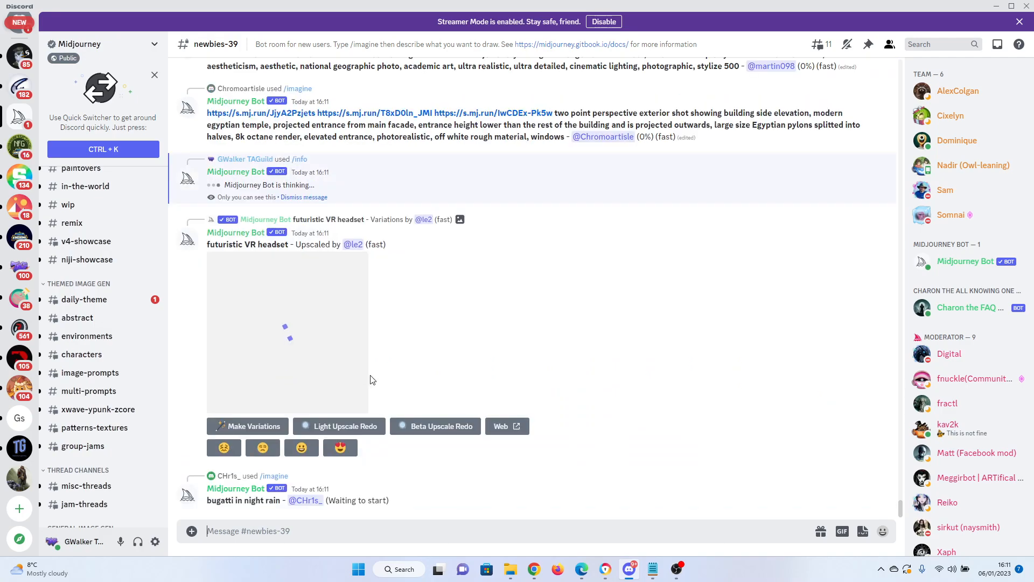
# Step: Review the subscription, fast time, usage and running jobs in the bot's /info reply
pyautogui.scroll(5, 334, 345)
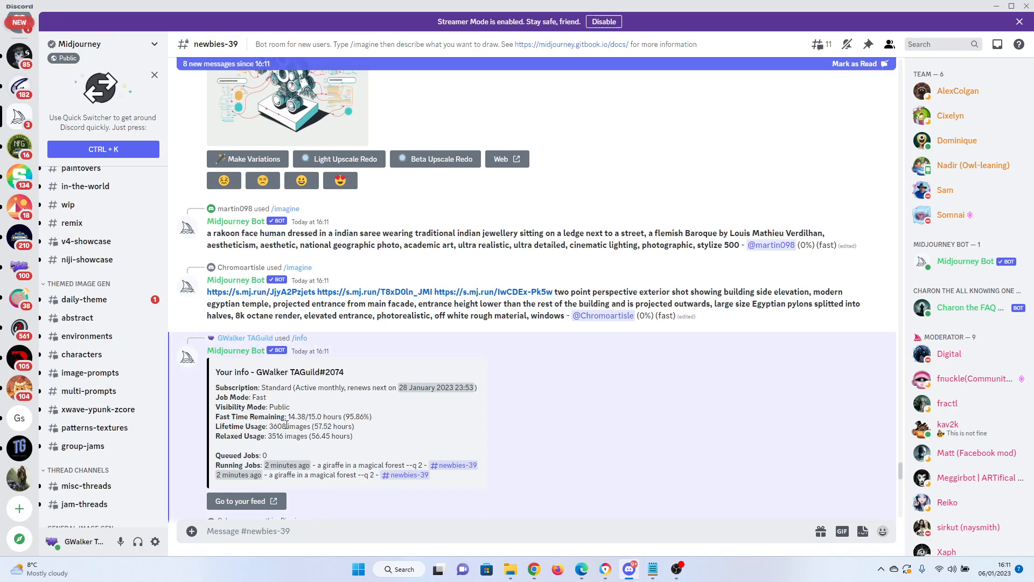
pyautogui.moveTo(287, 429); pyautogui.dragTo(275, 428)
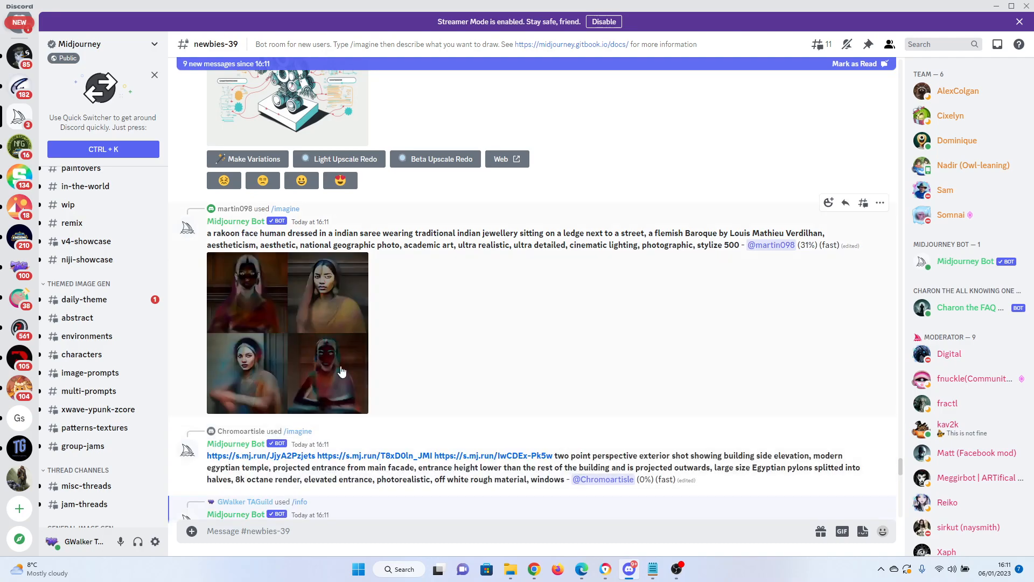
pyautogui.scroll(6, 366, 358)
pyautogui.scroll(-10, 364, 356)
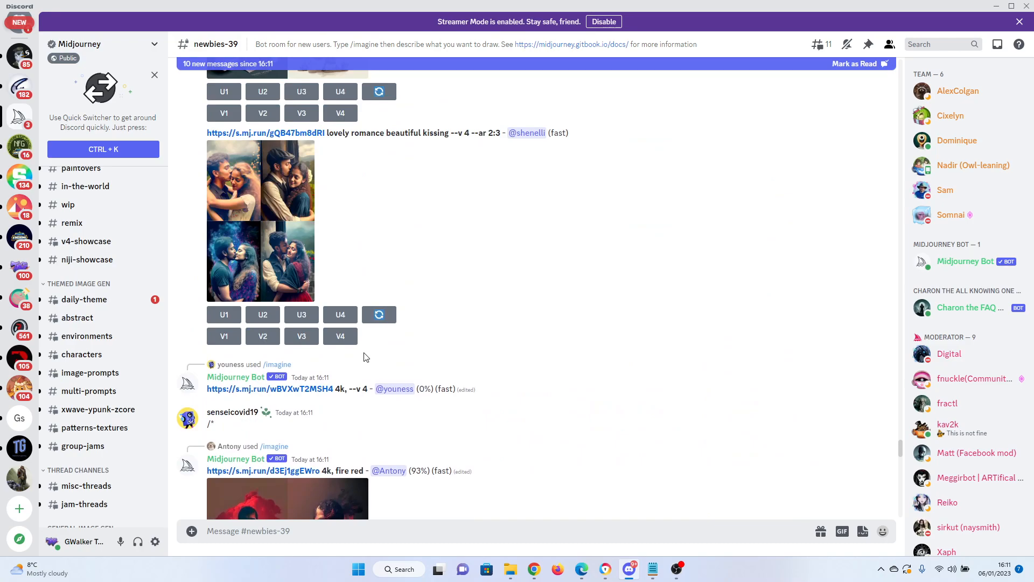
# Step: Find the two upscaled giraffe images in newbies-39 and view each one enlarged
pyautogui.scroll(-12, 365, 357)
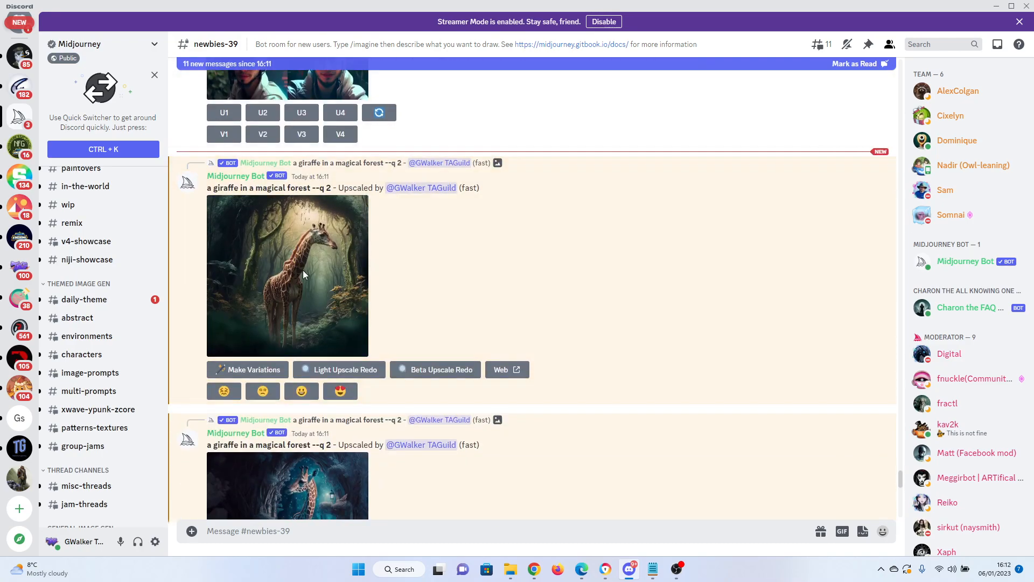
pyautogui.click(306, 279)
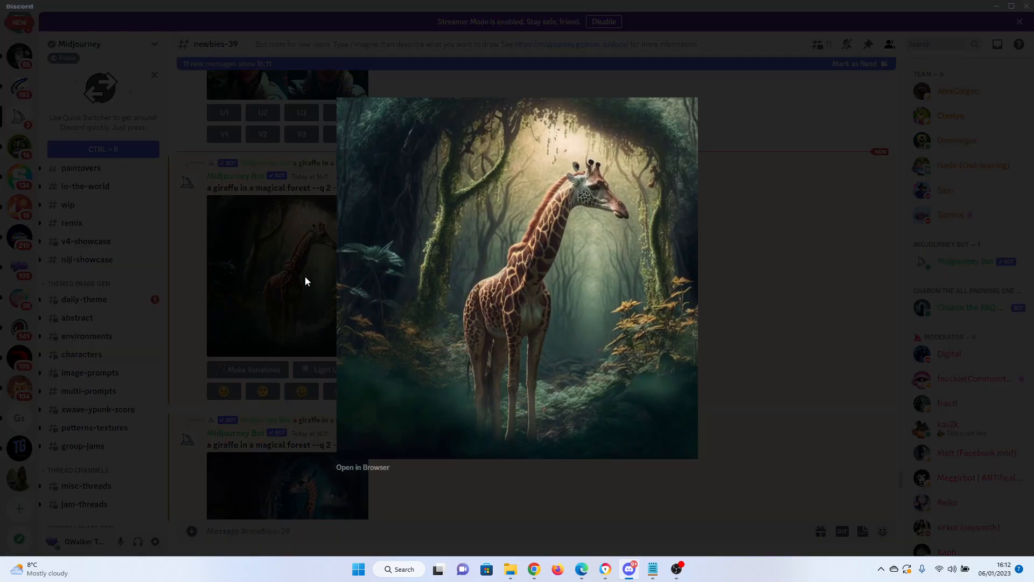
pyautogui.click(747, 379)
pyautogui.scroll(-5, 317, 193)
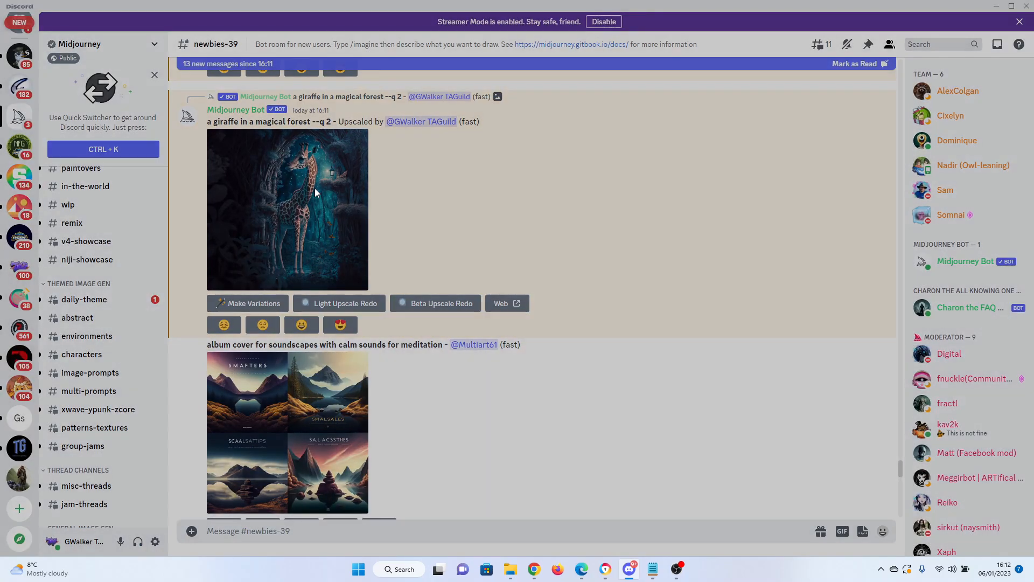
pyautogui.click(316, 192)
pyautogui.click(810, 350)
# Step: Open a direct message conversation with the Midjourney Bot from the newbies-39 member list
pyautogui.scroll(-10, 475, 267)
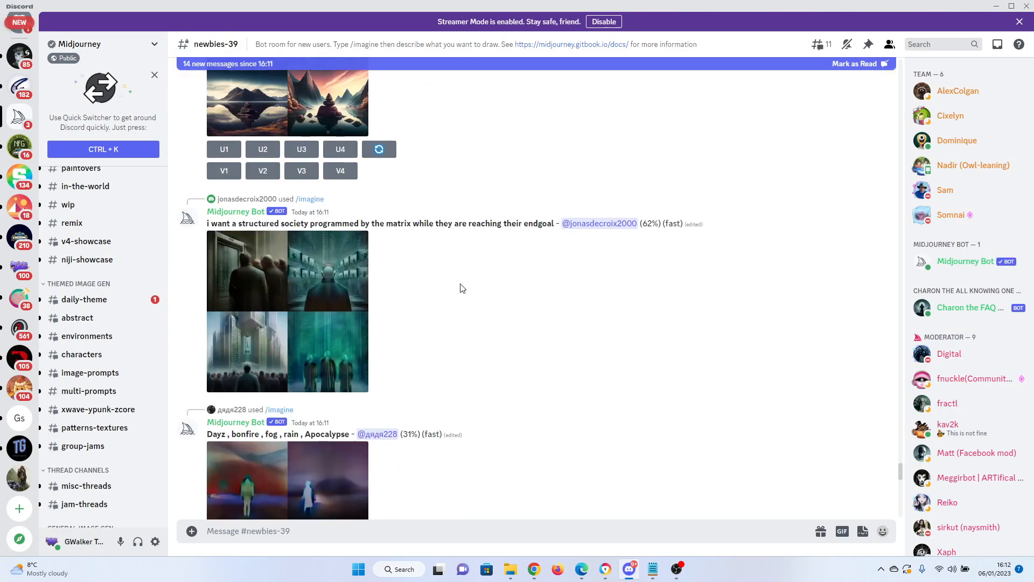
pyautogui.scroll(-15, 276, 332)
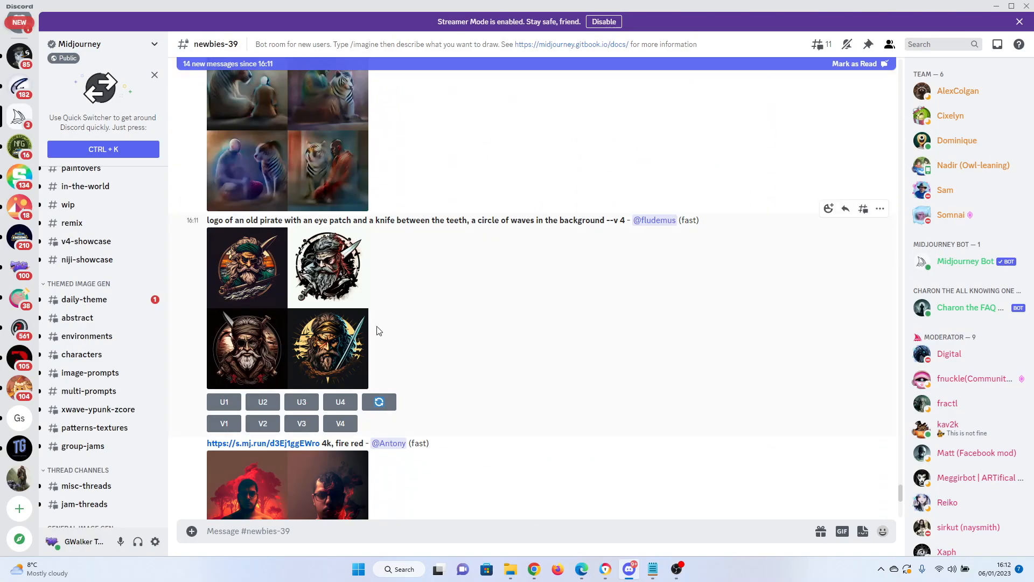
pyautogui.scroll(-5, 402, 320)
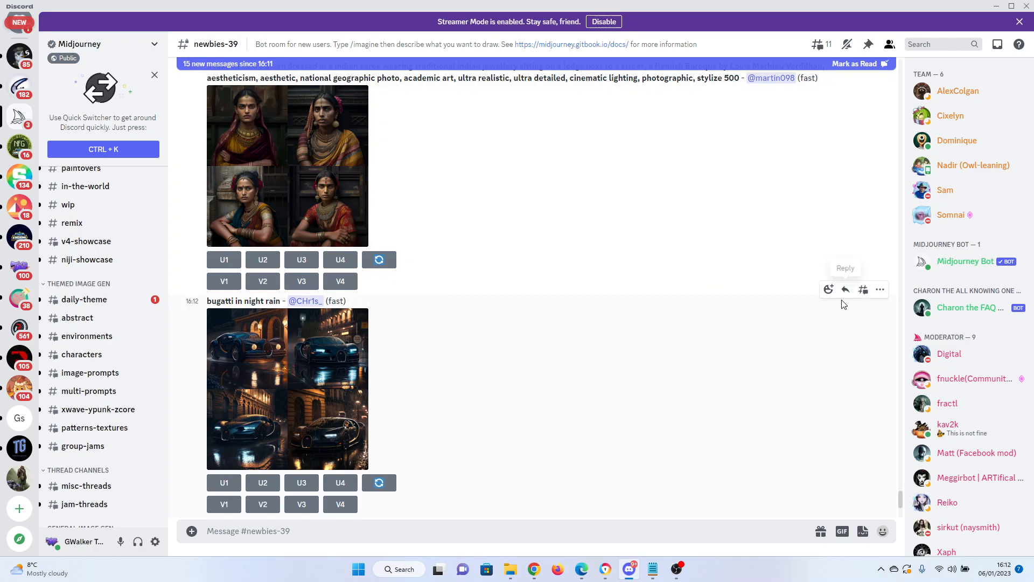
pyautogui.click(947, 261)
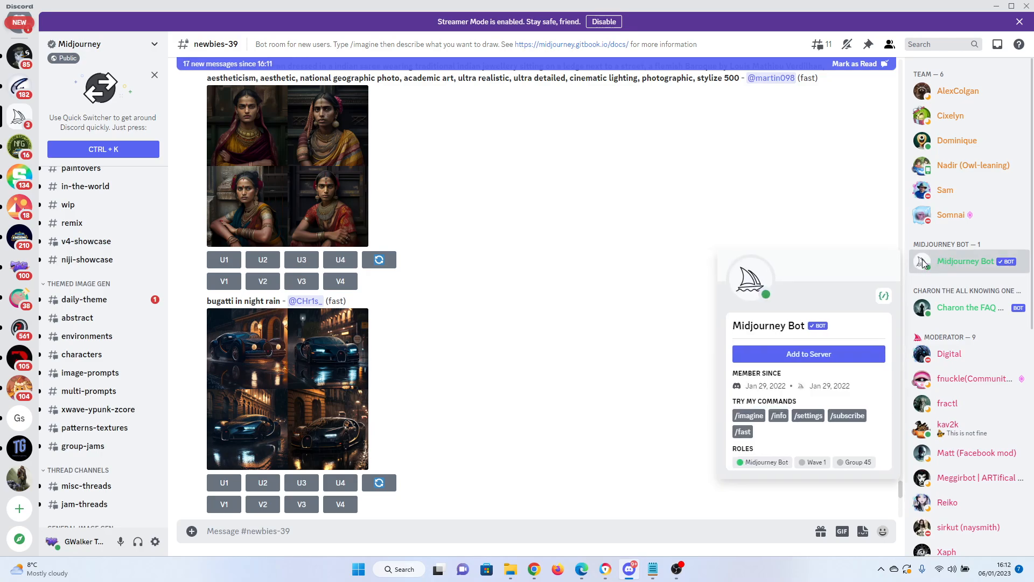
pyautogui.rightClick(949, 258)
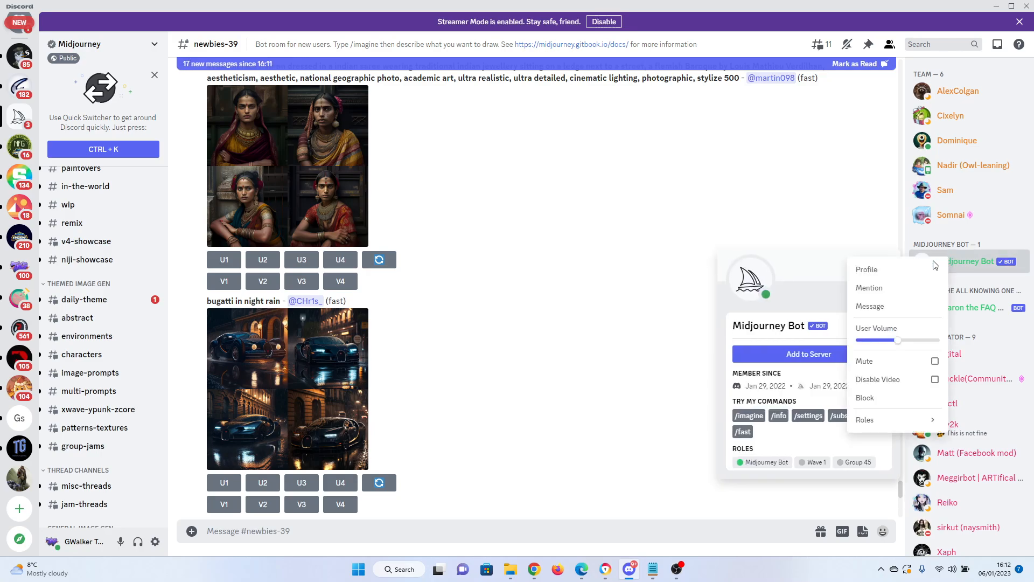
pyautogui.click(870, 305)
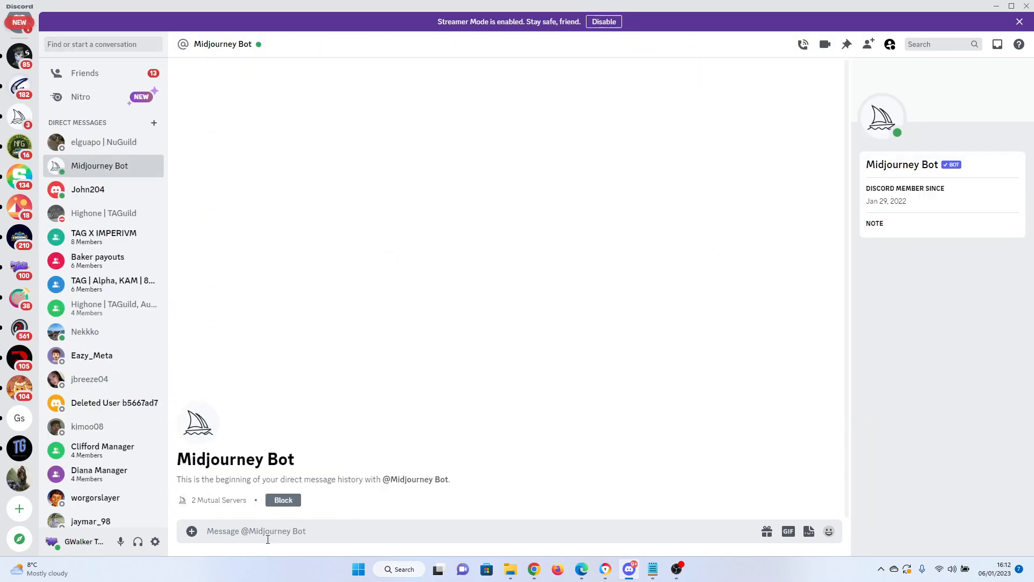
# Step: Try to run /imagine in the bot's direct messages with the prompt "the movie pulp fiction starring only bunny rabbits"
pyautogui.write('/imagine')
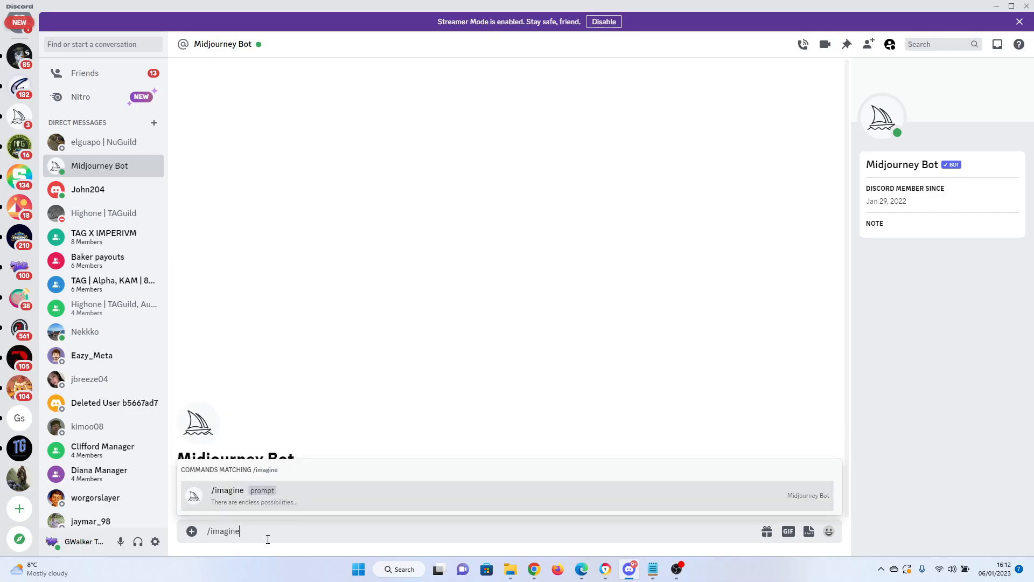
pyautogui.press('Tab')
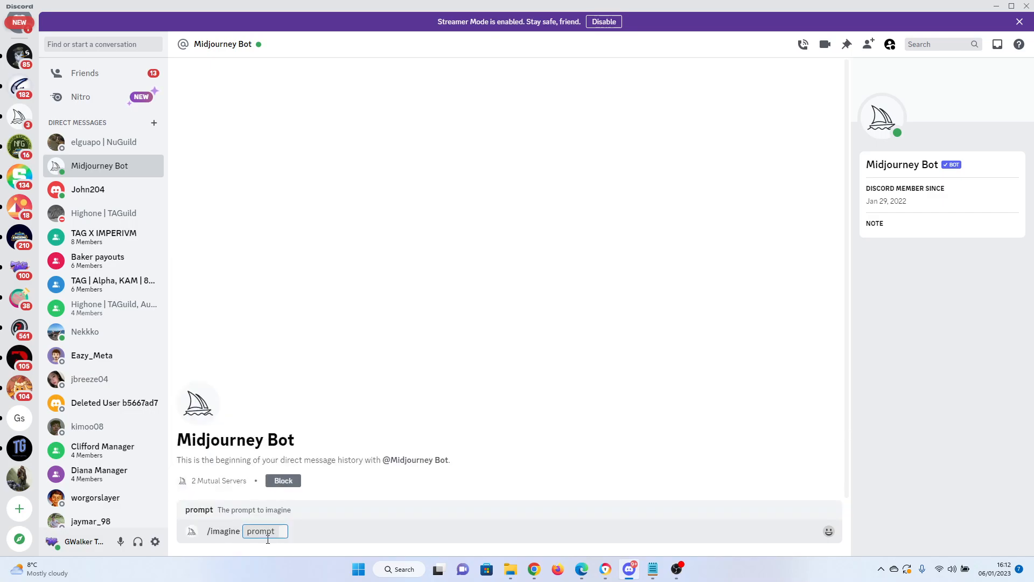
pyautogui.write('the movie pulp fiction star')
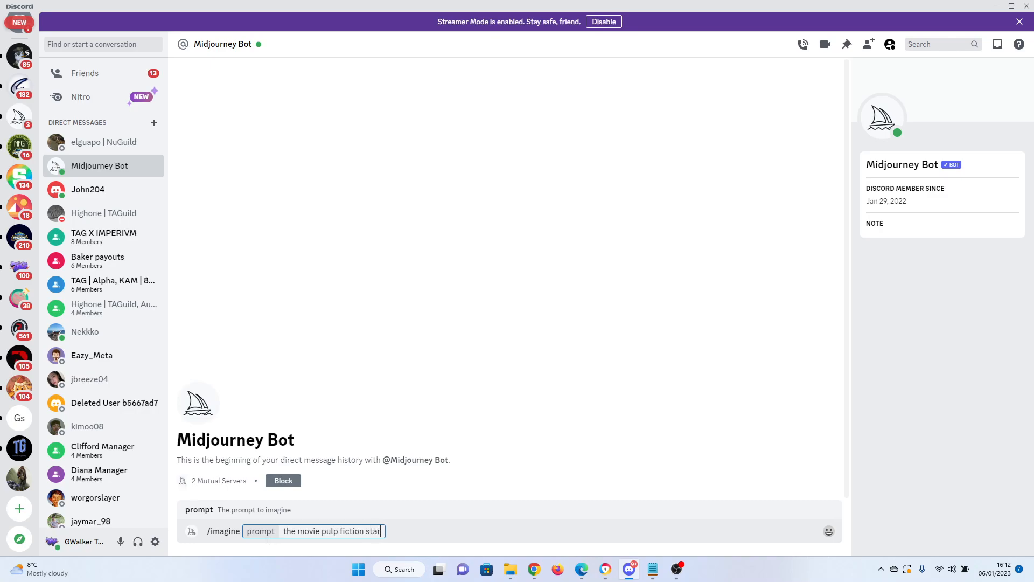
pyautogui.write('ring only bunny rabbits')
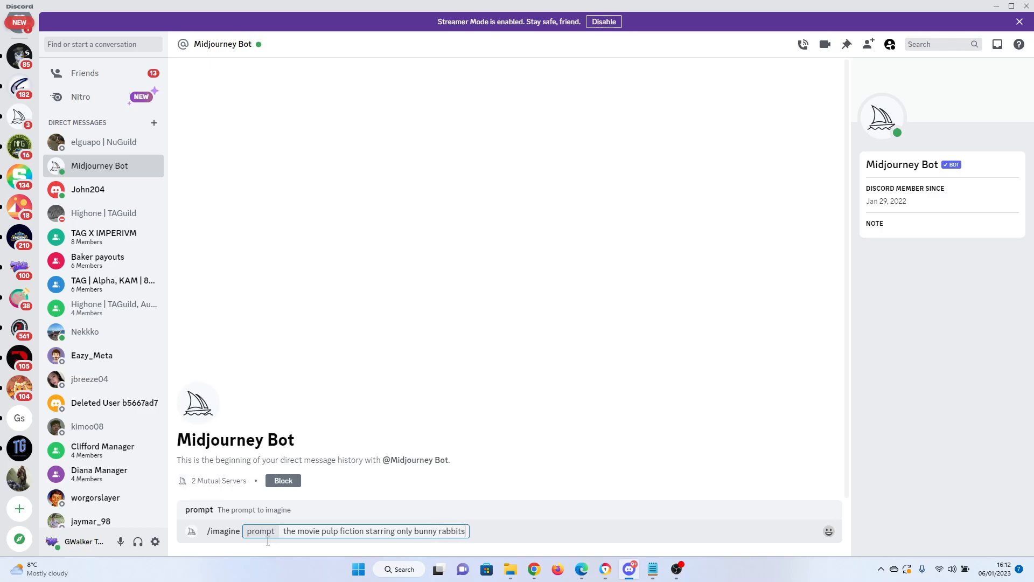
pyautogui.press('Return')
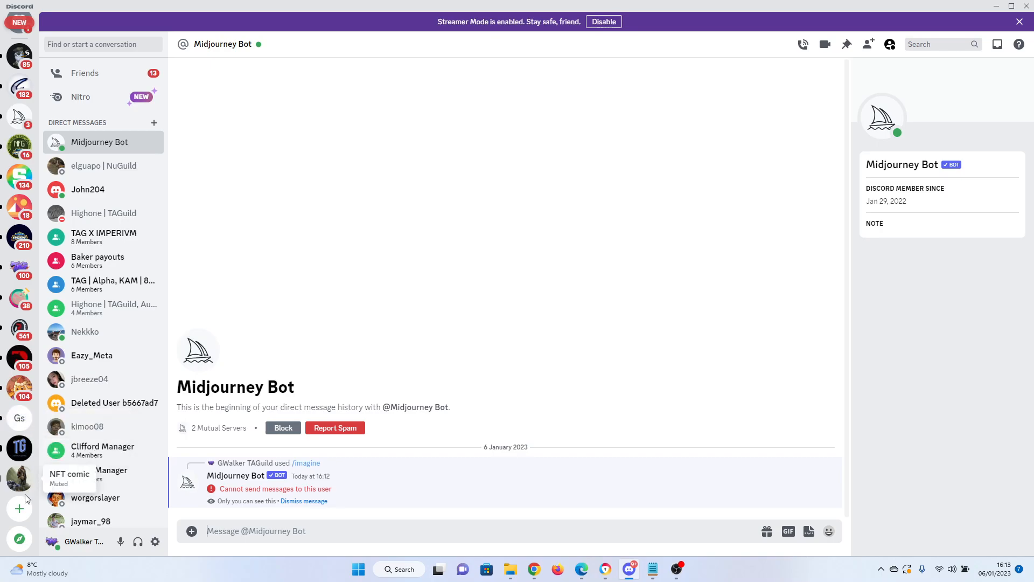
# Step: Visit the private server's image channel, return to the Midjourney server, and inspect the bot's Add to Server request without authorizing it
pyautogui.click(27, 429)
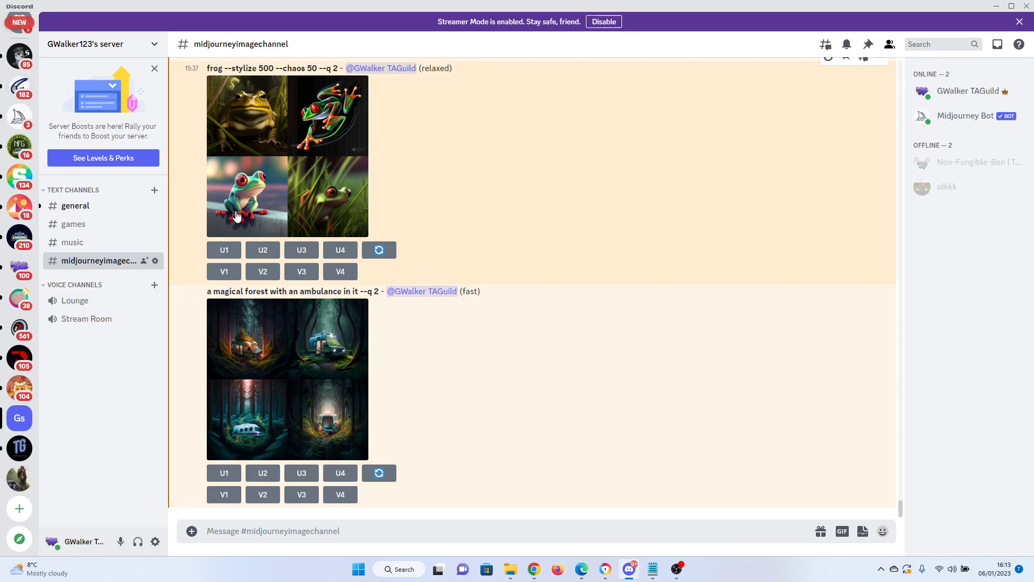
pyautogui.click(19, 116)
pyautogui.click(938, 266)
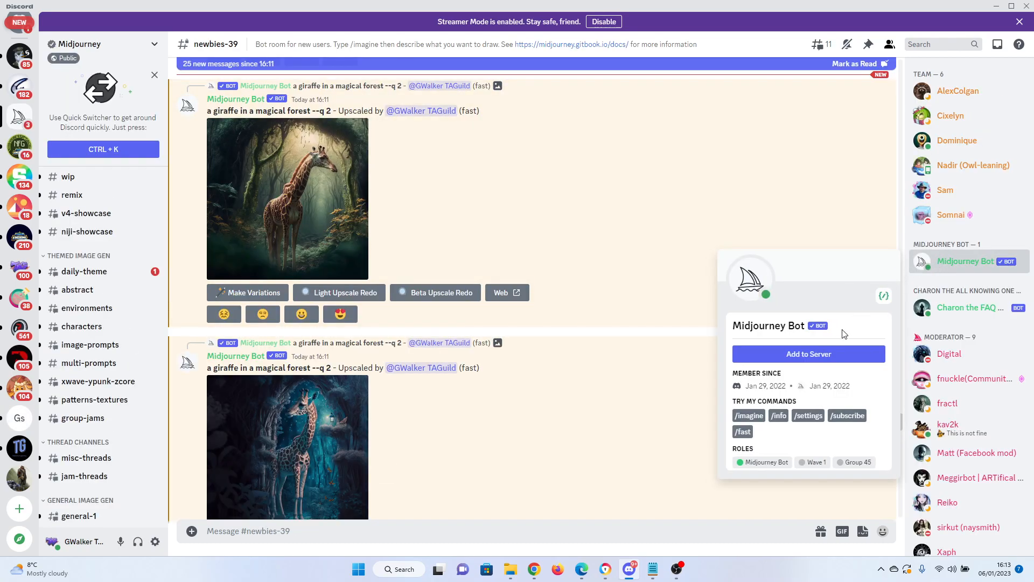
pyautogui.click(822, 354)
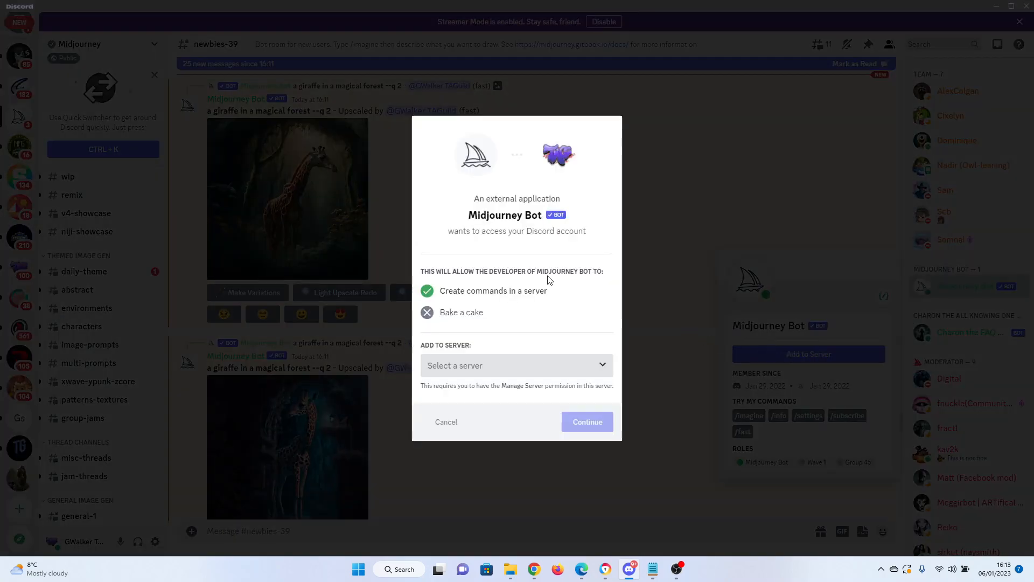
pyautogui.click(506, 371)
pyautogui.click(666, 349)
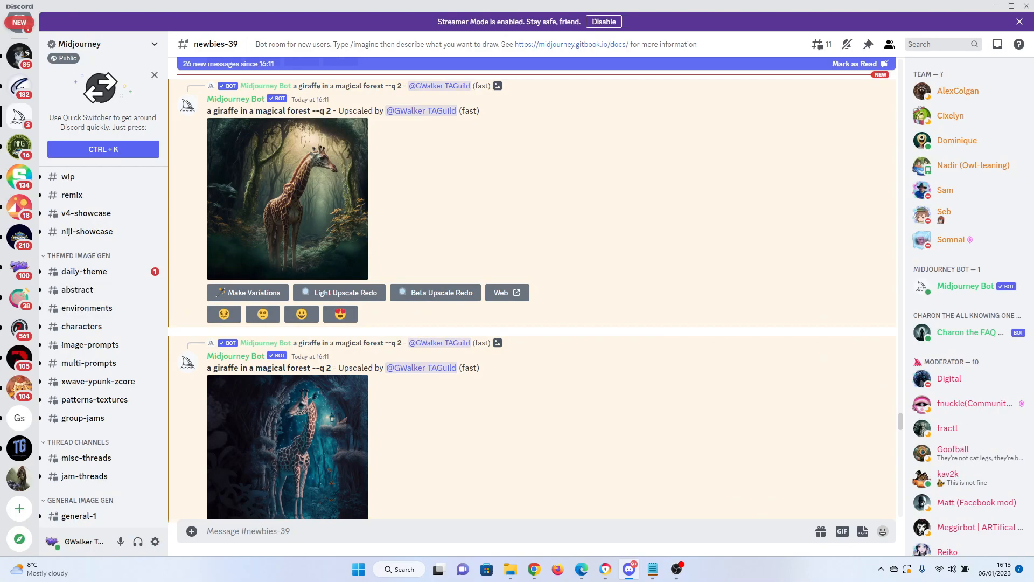
# Step: In the private server's midjourneyimagechannel, run /imagine with the prompt "the movie pulp fiction starring only bunny rabbits"
pyautogui.click(19, 417)
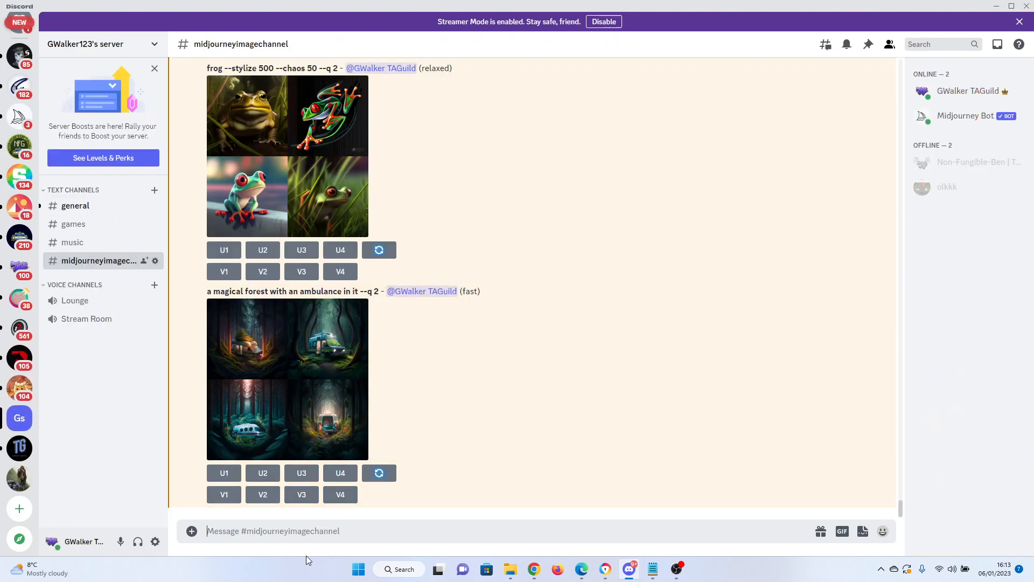
pyautogui.write('/imagine')
pyautogui.press('Tab')
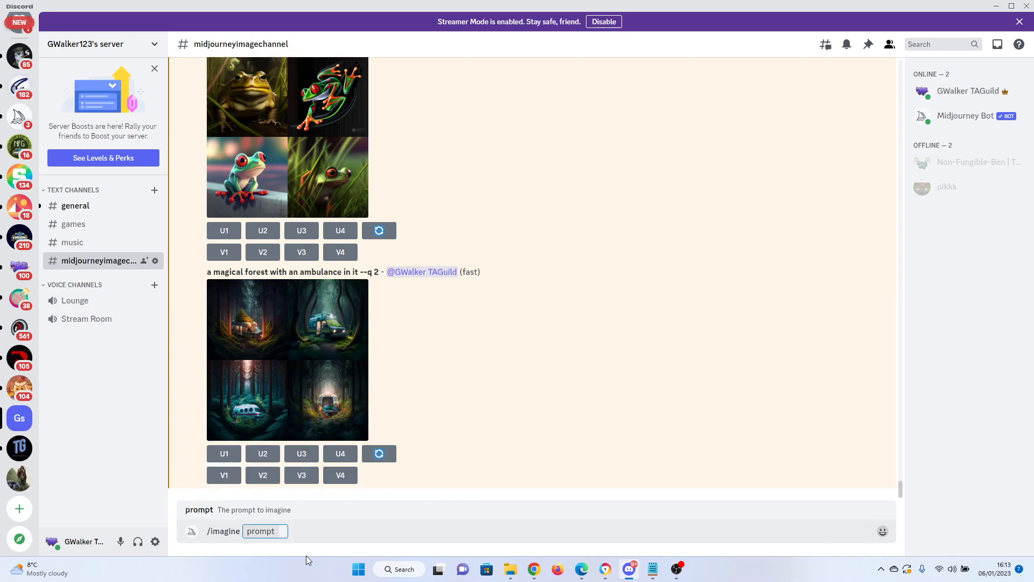
pyautogui.write('the movie pulp fiction starring only bunny rabbits')
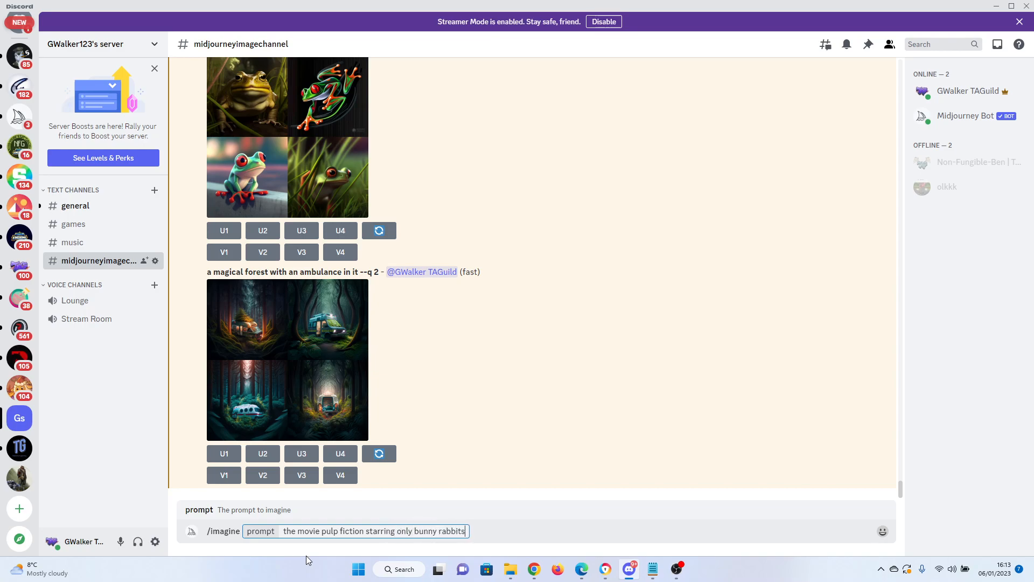
pyautogui.press('Return')
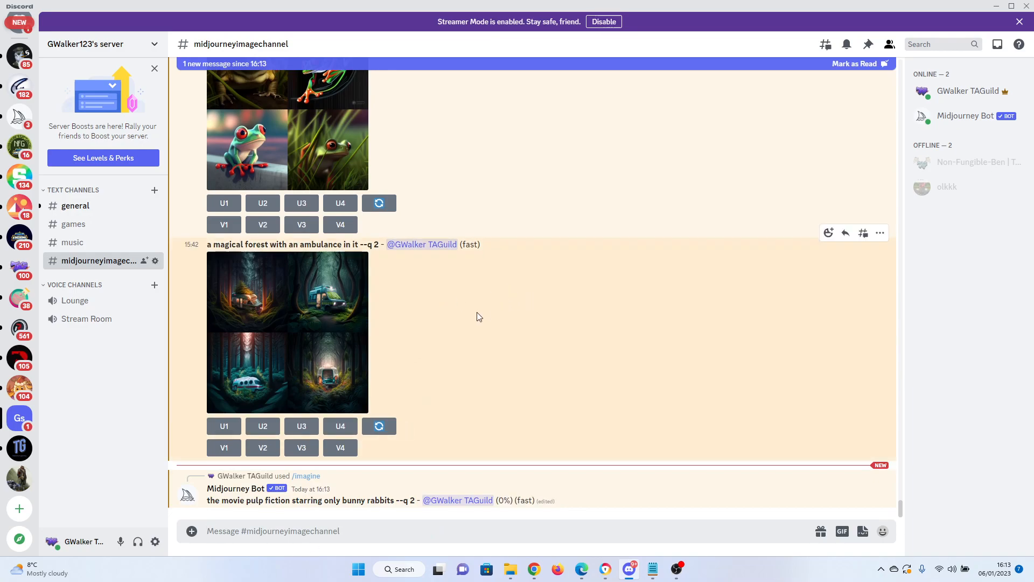
# Step: Look back through the earlier generations and bot replies in midjourneyimagechannel, and return to the newest message
pyautogui.scroll(5, 456, 323)
pyautogui.scroll(20, 455, 323)
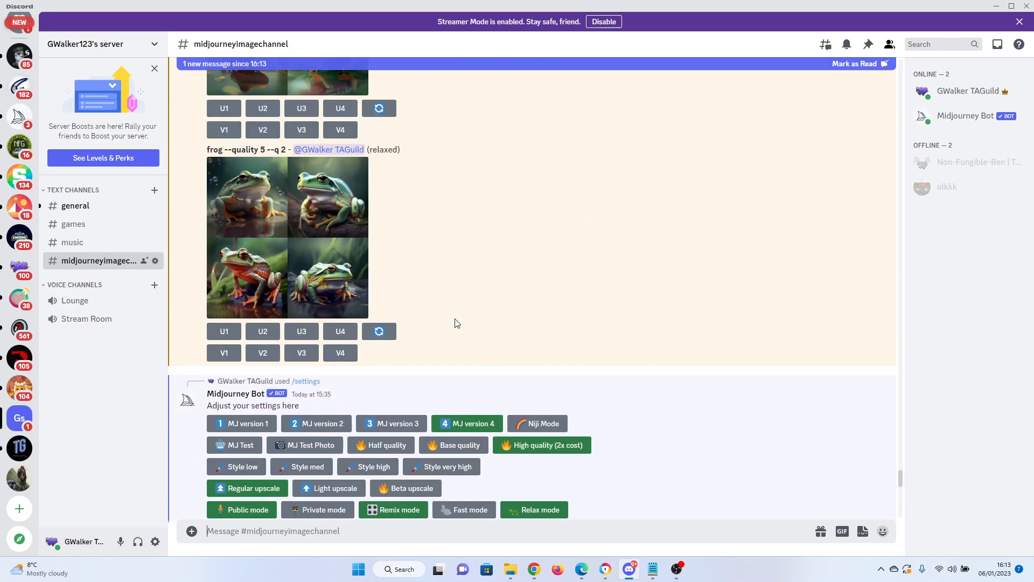
pyautogui.scroll(20, 456, 324)
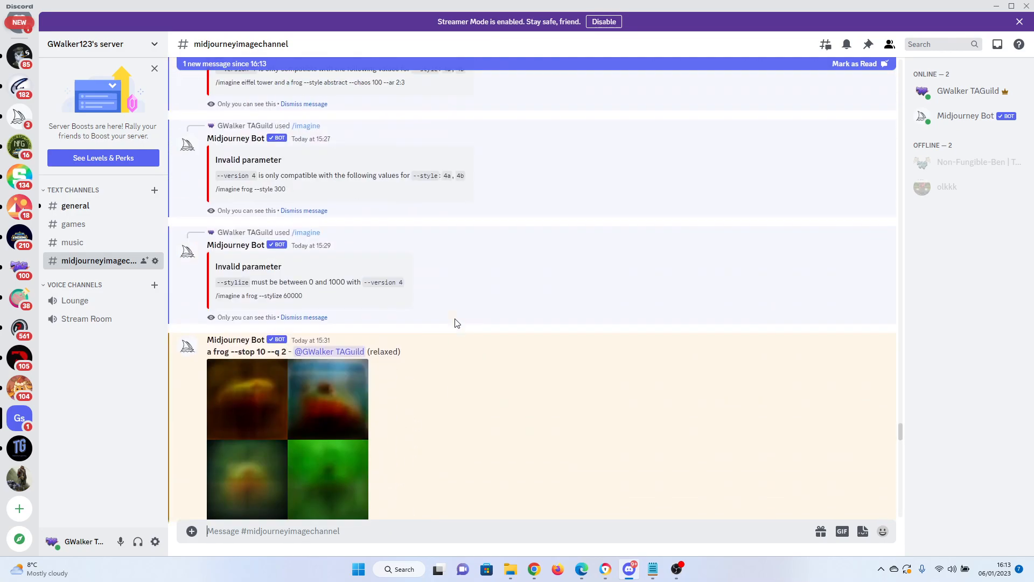
pyautogui.scroll(-20, 456, 324)
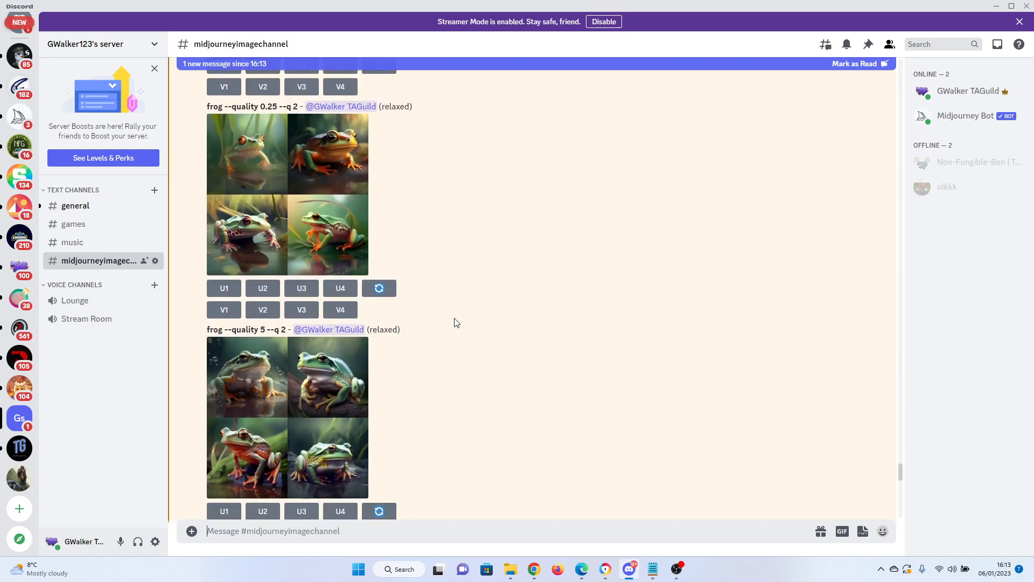
pyautogui.scroll(-1, 455, 323)
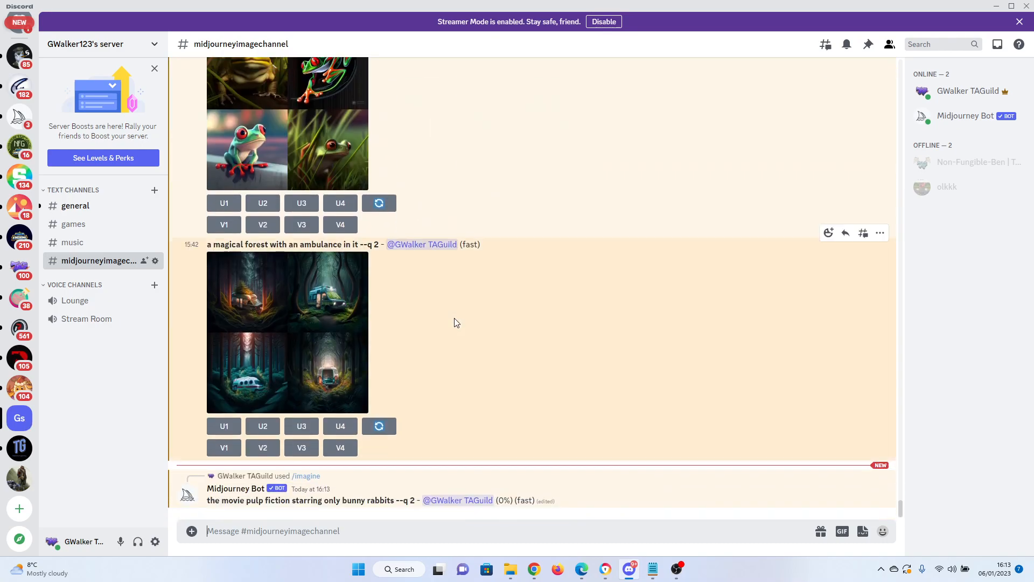
# Step: Switch to the web browser's Midjourney tab and load the account's home page at midjourney.com/app/
pyautogui.click(605, 570)
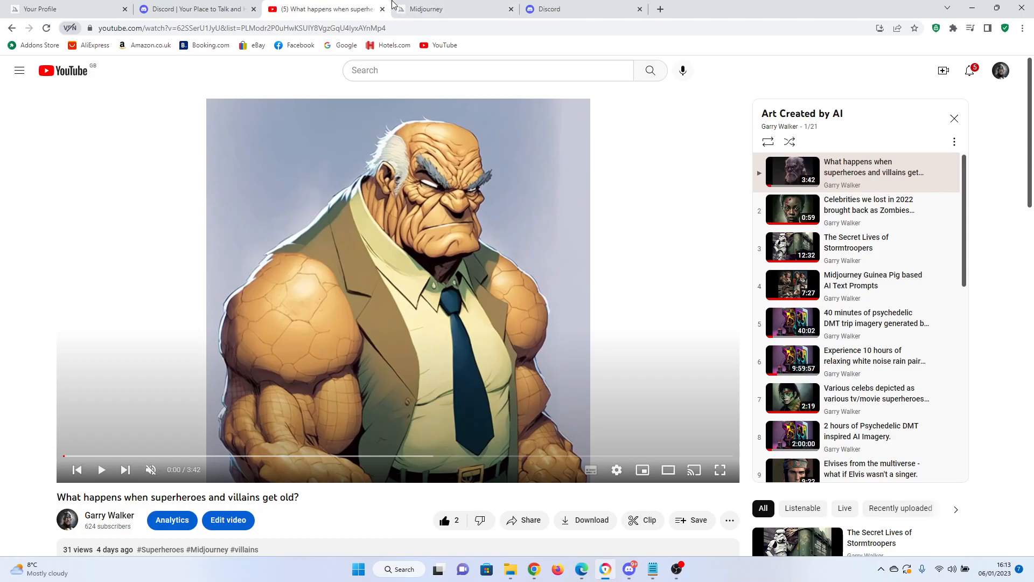
pyautogui.click(421, 10)
pyautogui.moveTo(157, 28); pyautogui.dragTo(355, 28)
pyautogui.write('app')
pyautogui.press('Return')
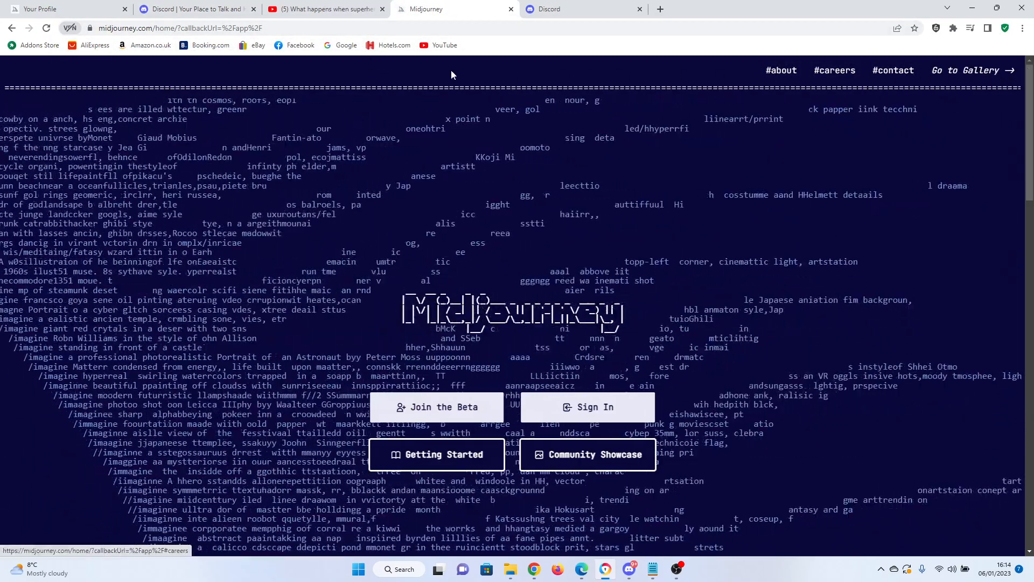
pyautogui.click(304, 28)
pyautogui.write('midjour')
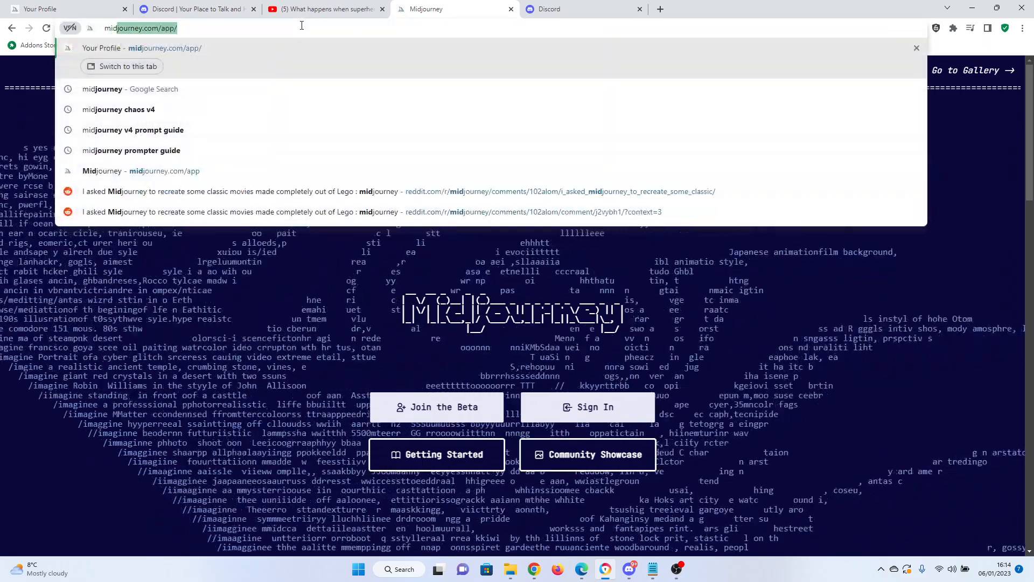
pyautogui.write('ney')
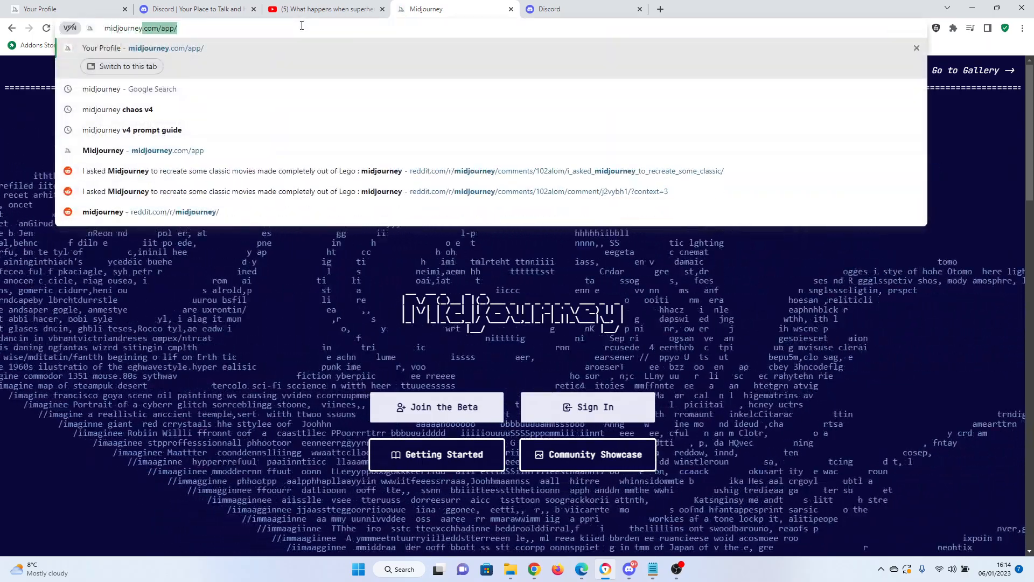
pyautogui.press('Return')
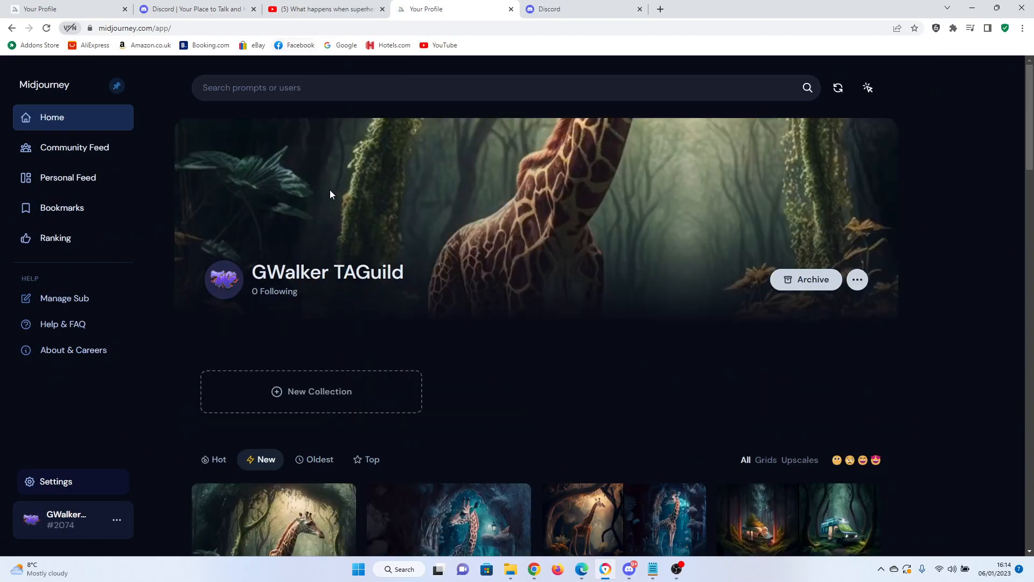
# Step: Browse the generated images on the profile page and show the "Open in..." options of a frog grid
pyautogui.scroll(-20, 474, 232)
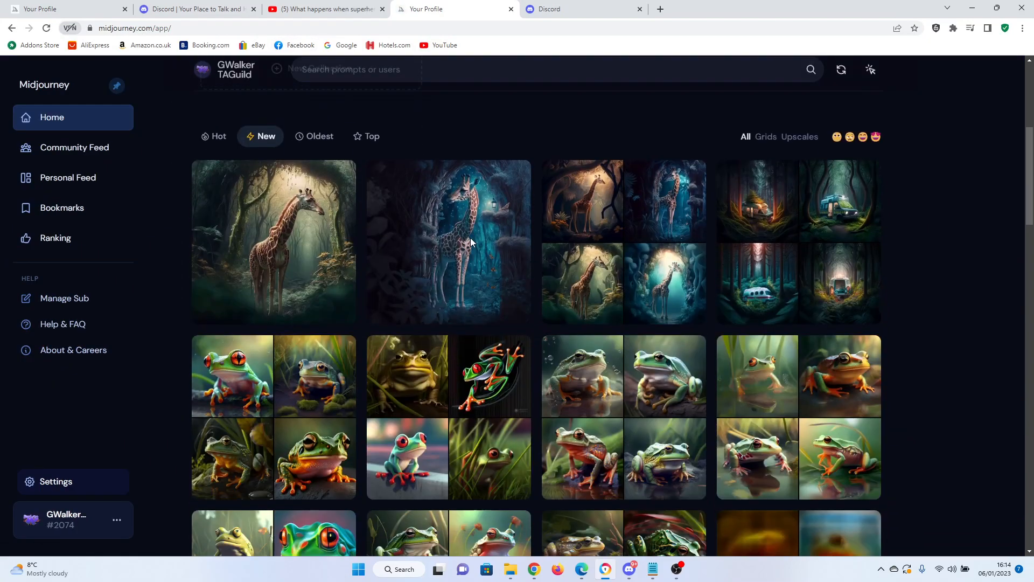
pyautogui.scroll(9, 485, 249)
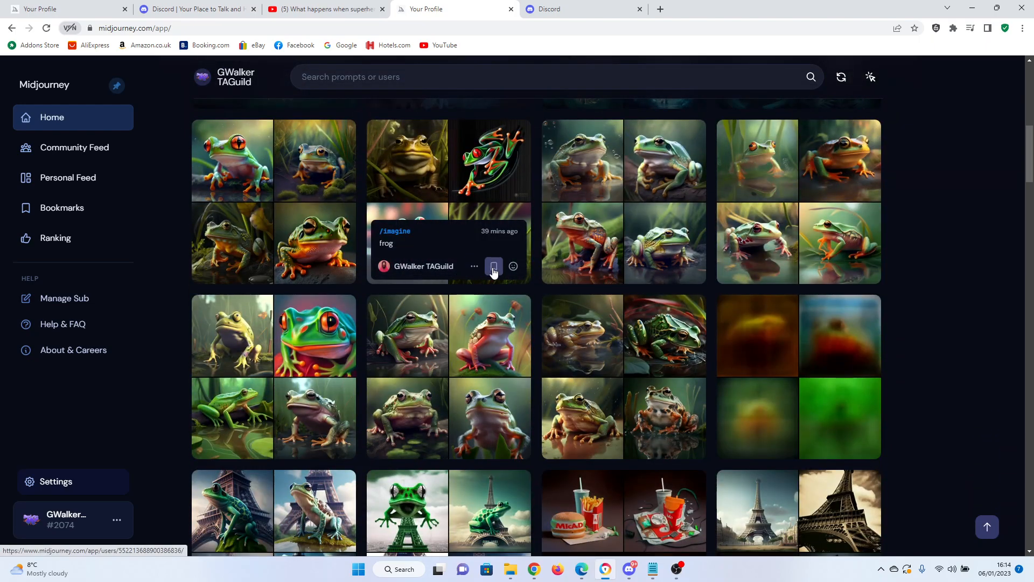
pyautogui.click(474, 266)
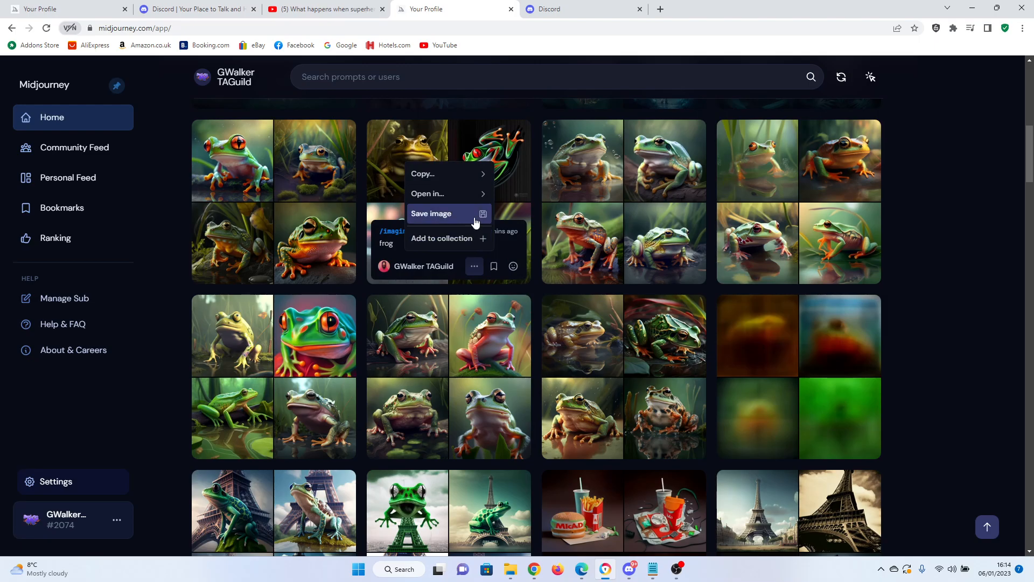
pyautogui.moveTo(478, 194)
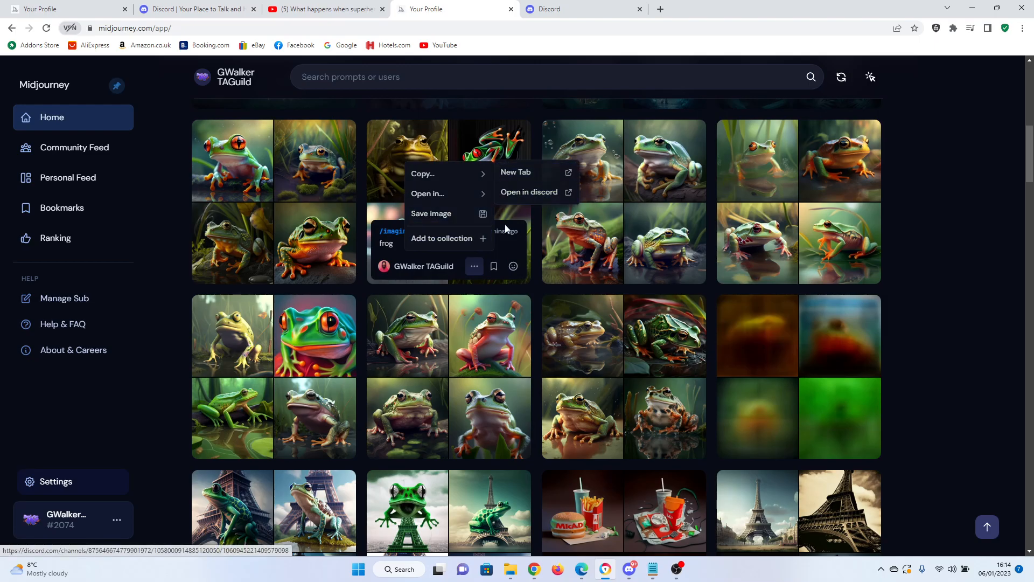
# Step: Browse further through the profile's generated images, switch to Discord, and view the bunny rabbits Pulp Fiction grid enlarged
pyautogui.scroll(-6, 645, 350)
pyautogui.scroll(-15, 585, 317)
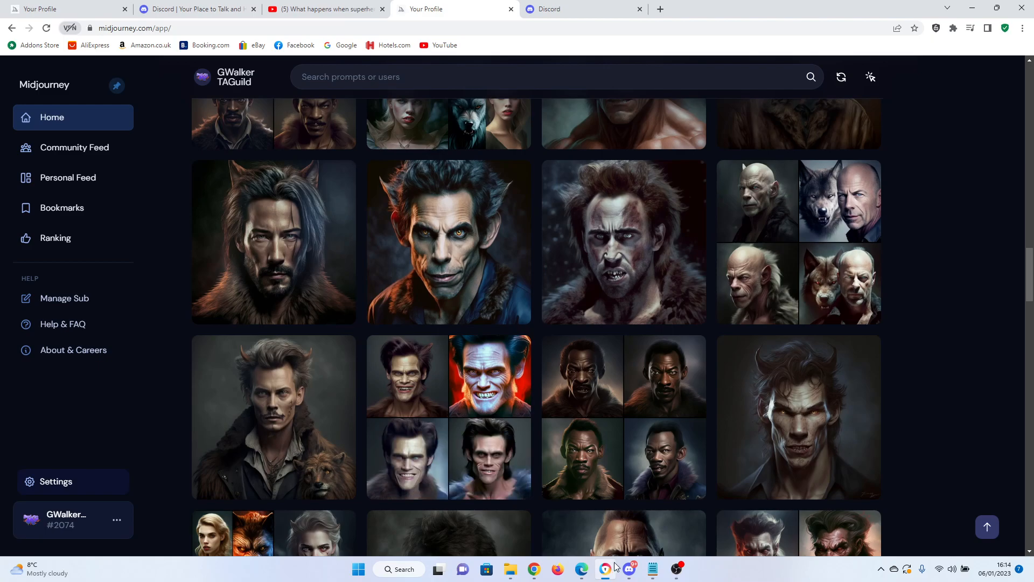
pyautogui.click(629, 569)
pyautogui.click(290, 383)
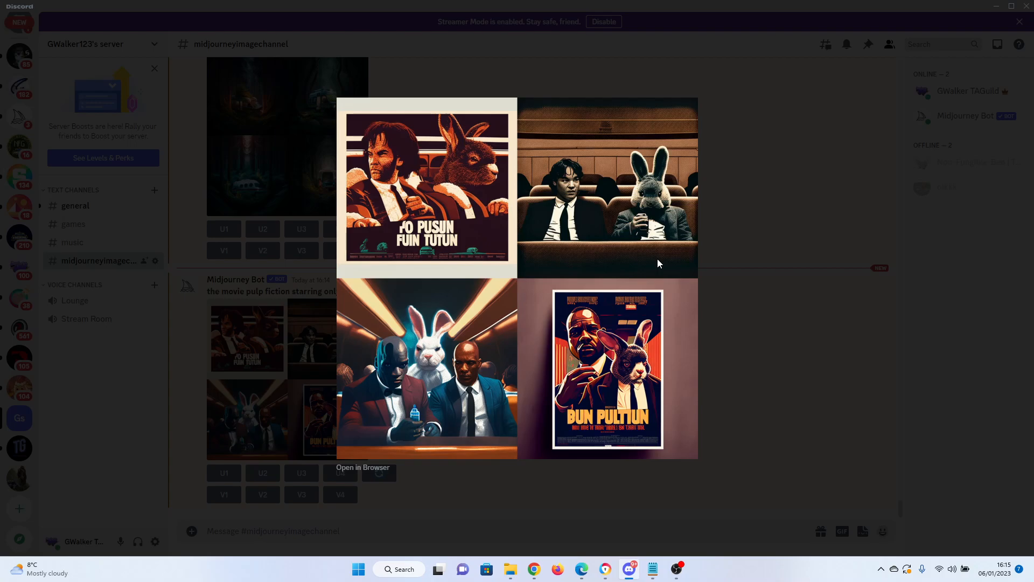
pyautogui.click(820, 386)
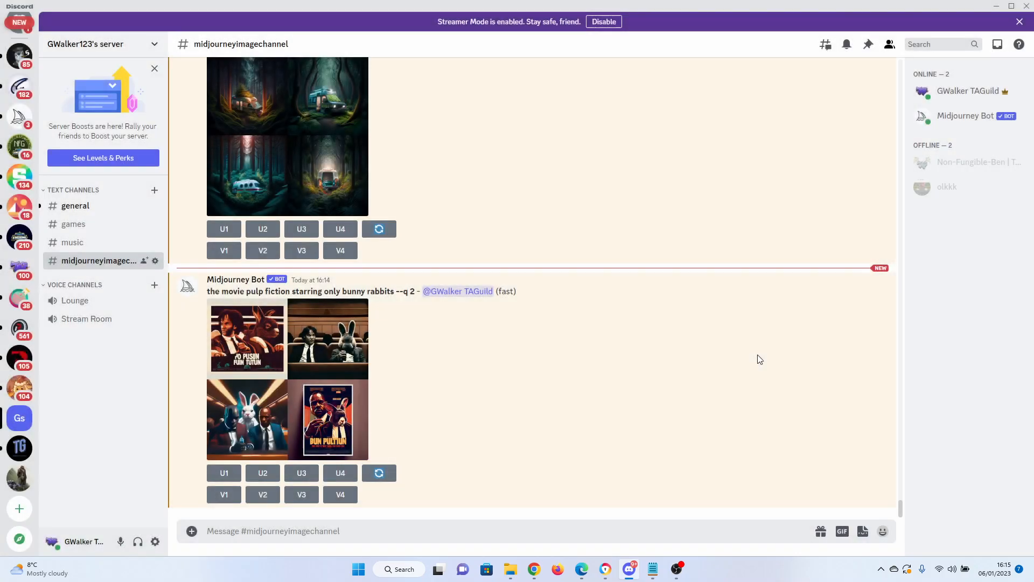
# Step: In midjourneyimagechannel, run /imagine with the prompt "a frog riding on a horse"
pyautogui.write('/ina')
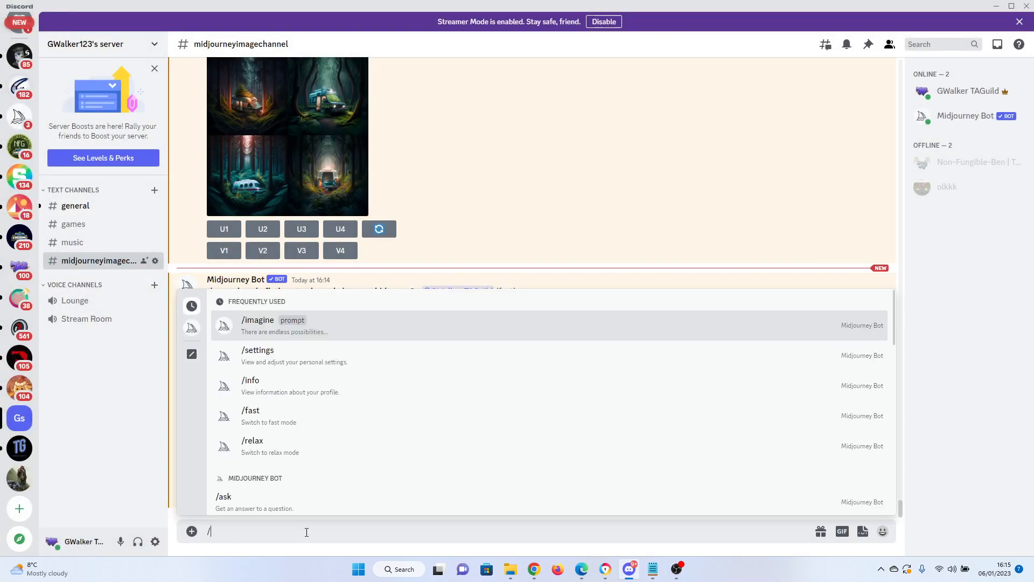
pyautogui.press('BackSpace')
pyautogui.press('BackSpace')
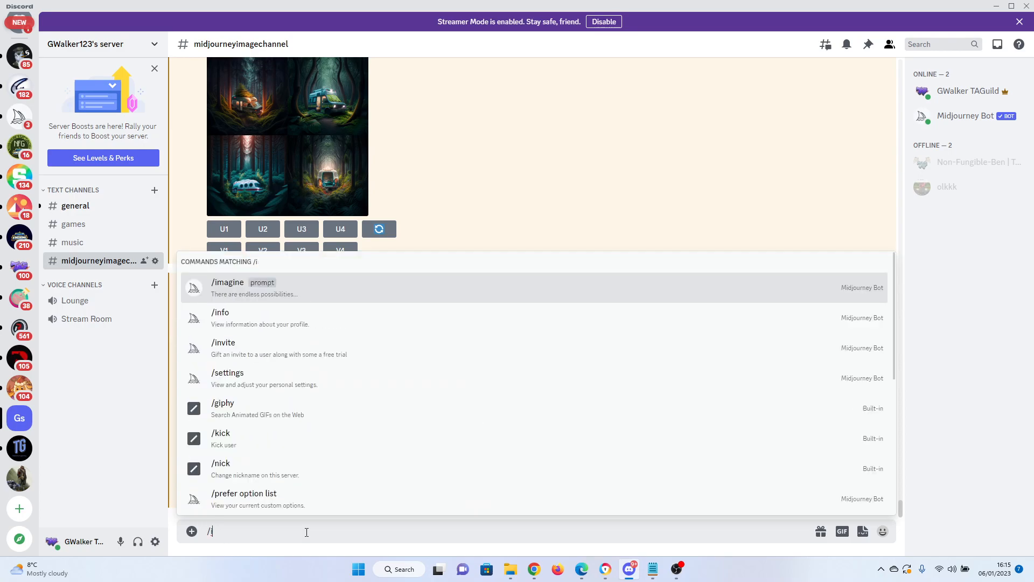
pyautogui.write('magine')
pyautogui.press('BackSpace')
pyautogui.press('BackSpace')
pyautogui.write('a fo')
pyautogui.press('BackSpace')
pyautogui.write('rg riding on a horse')
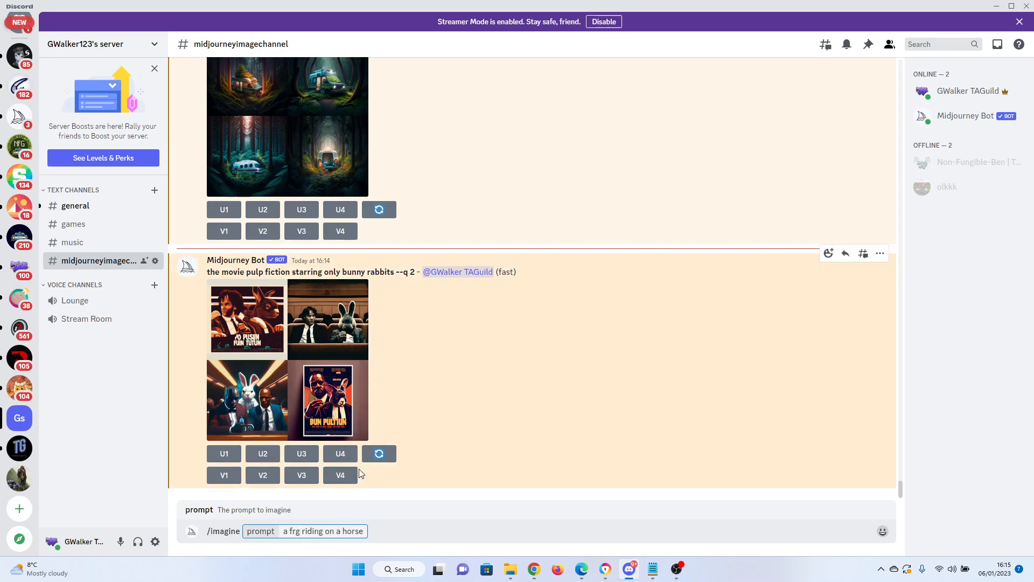
pyautogui.click(299, 532)
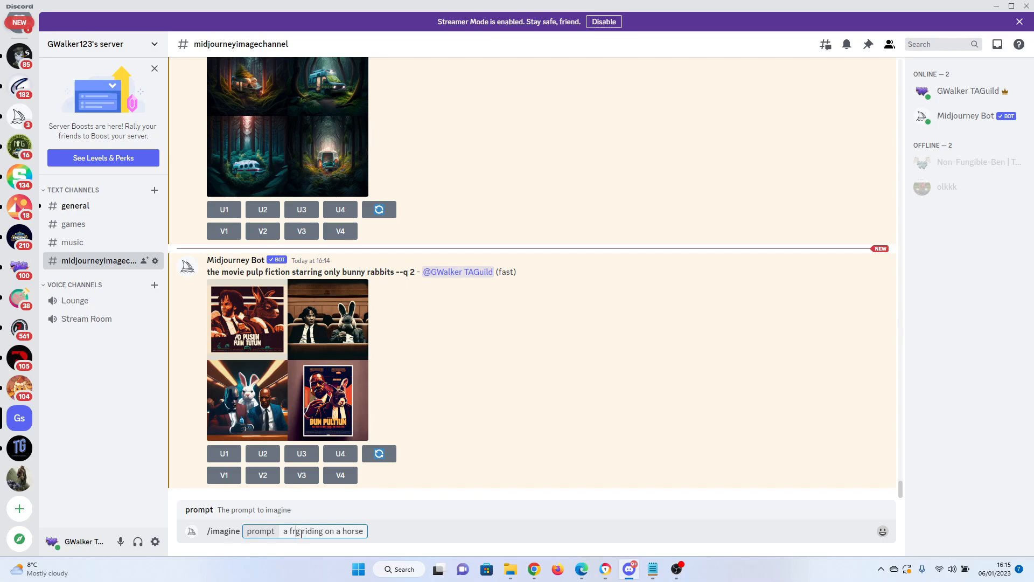
pyautogui.write('og')
pyautogui.press('Return')
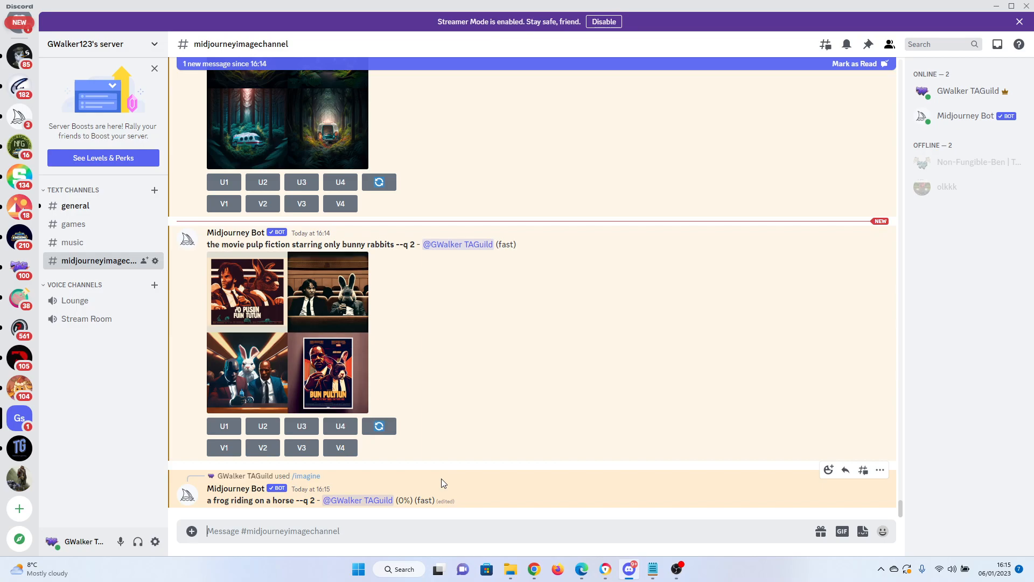
# Step: Run /info in the channel and highlight the percentage of fast time remaining in the bot's reply
pyautogui.click(395, 528)
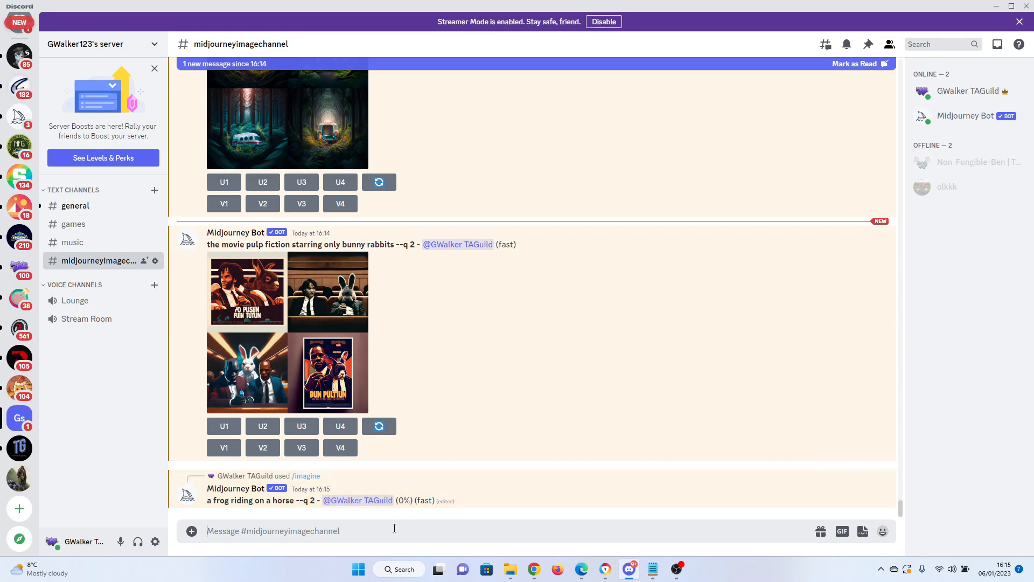
pyautogui.write('/info')
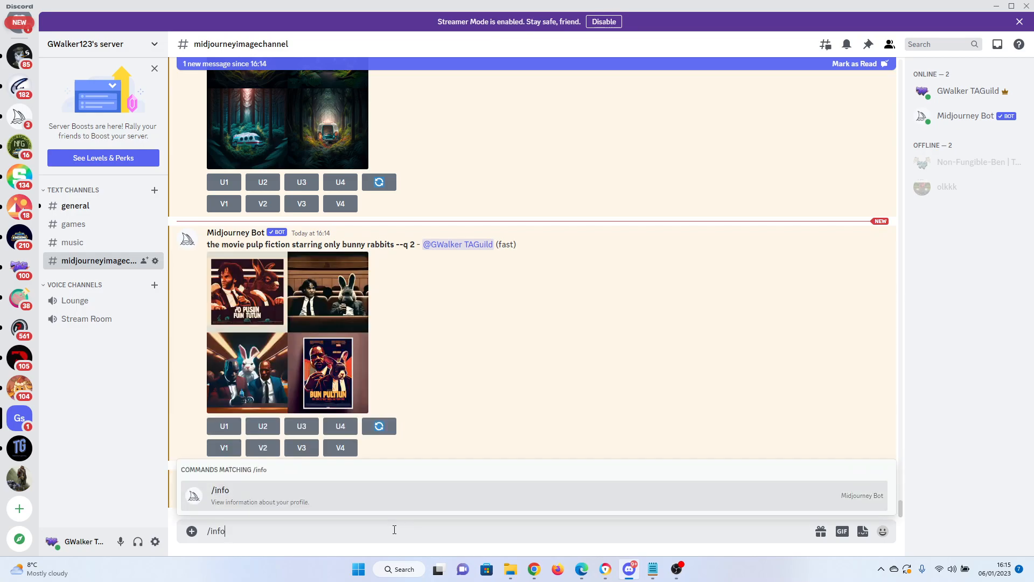
pyautogui.press('Return')
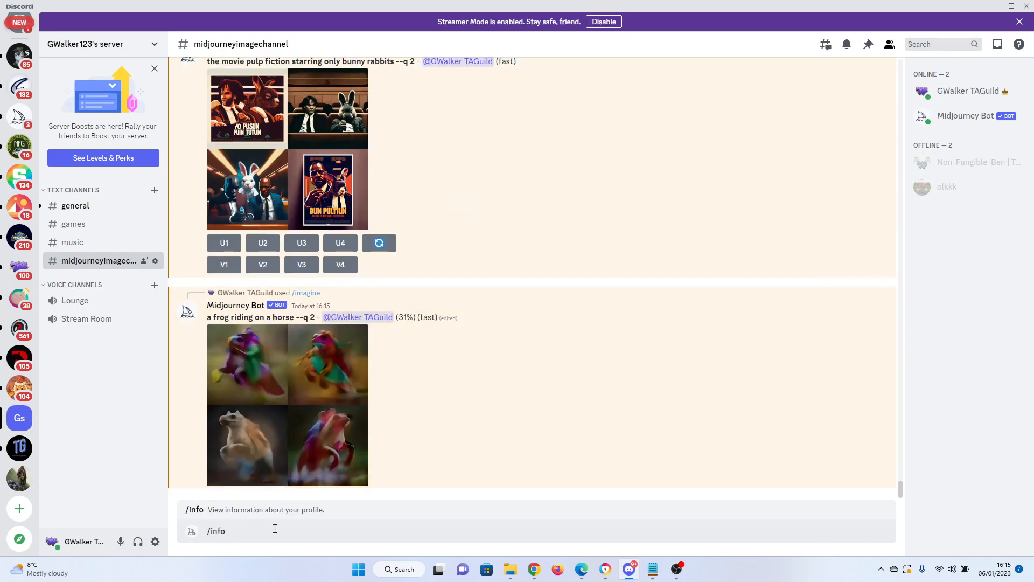
pyautogui.press('Return')
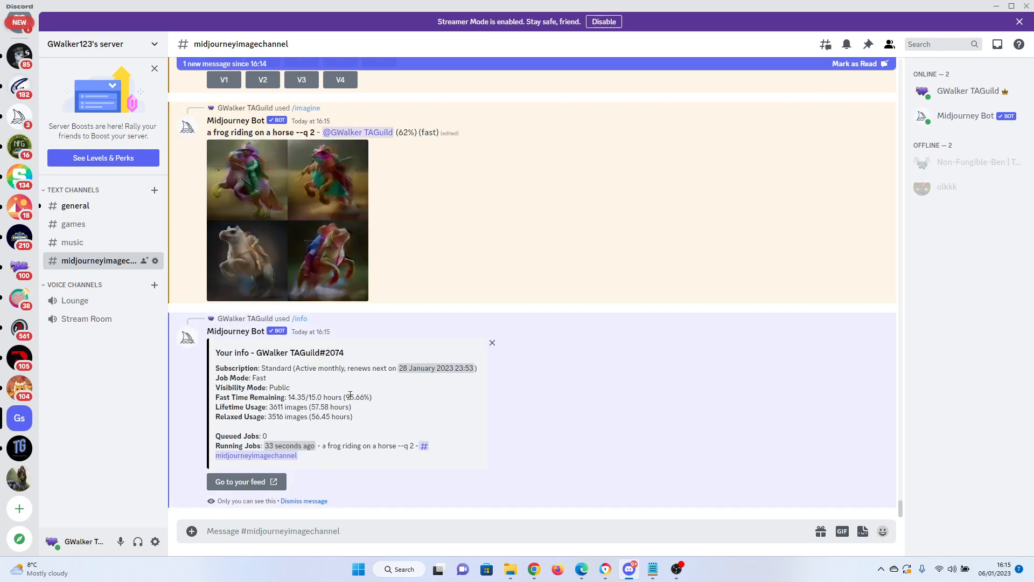
pyautogui.moveTo(347, 397); pyautogui.dragTo(371, 398)
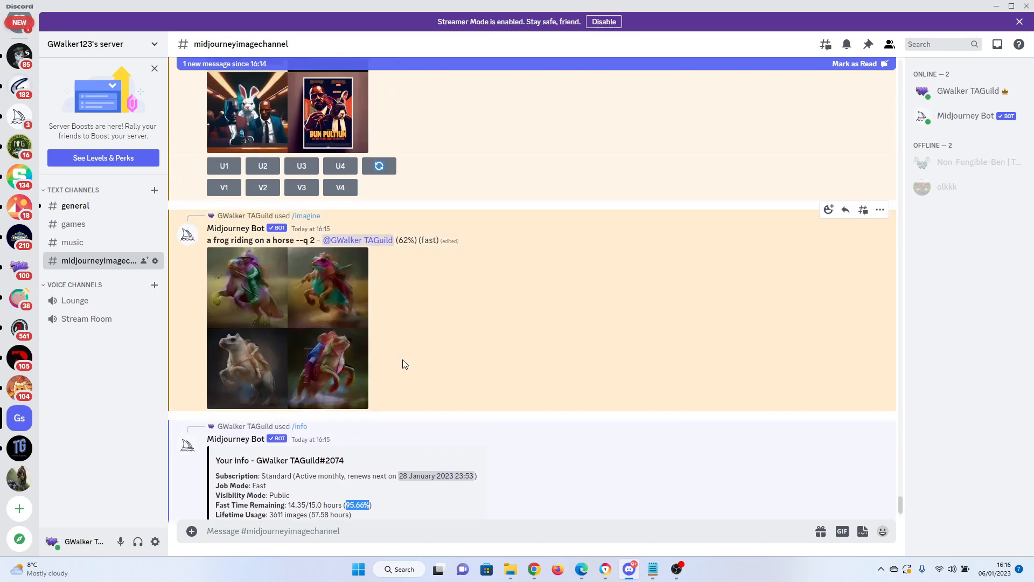
# Step: View the image grid for "a frog riding on a horse" enlarged, and return to the channel
pyautogui.click(296, 356)
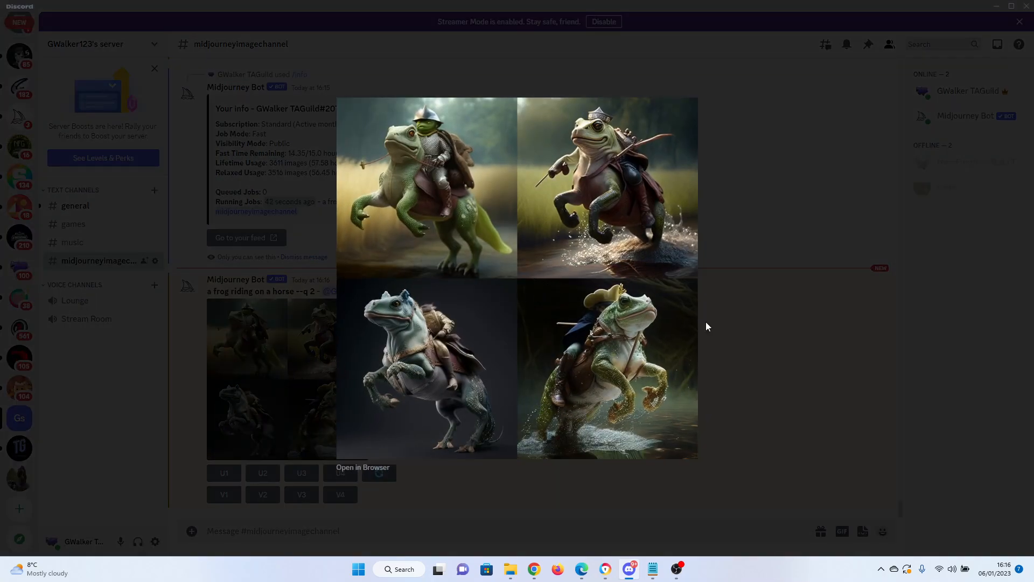
pyautogui.click(752, 334)
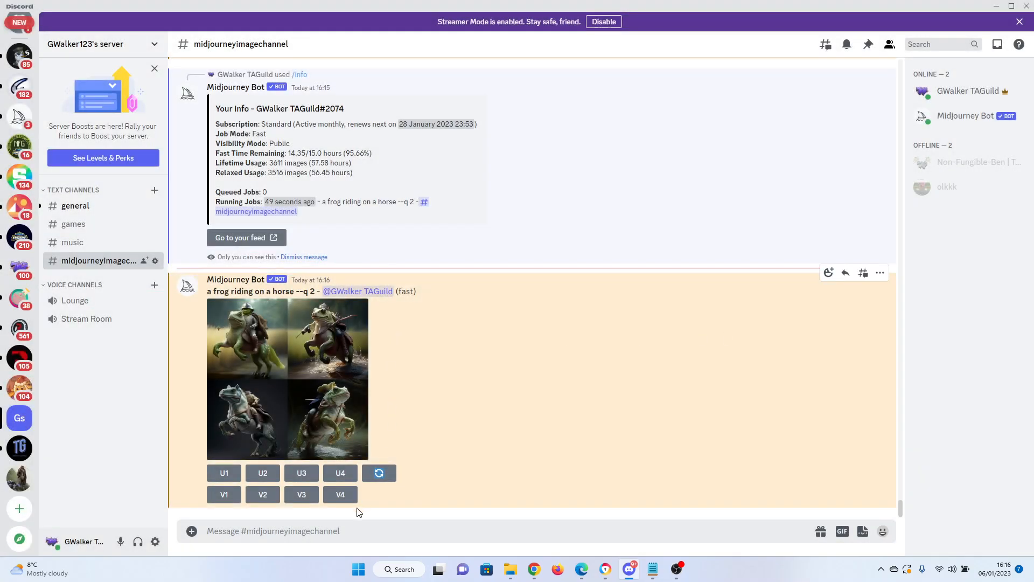
# Step: Switch the Midjourney bot to relax mode by running the /relax command
pyautogui.write('/')
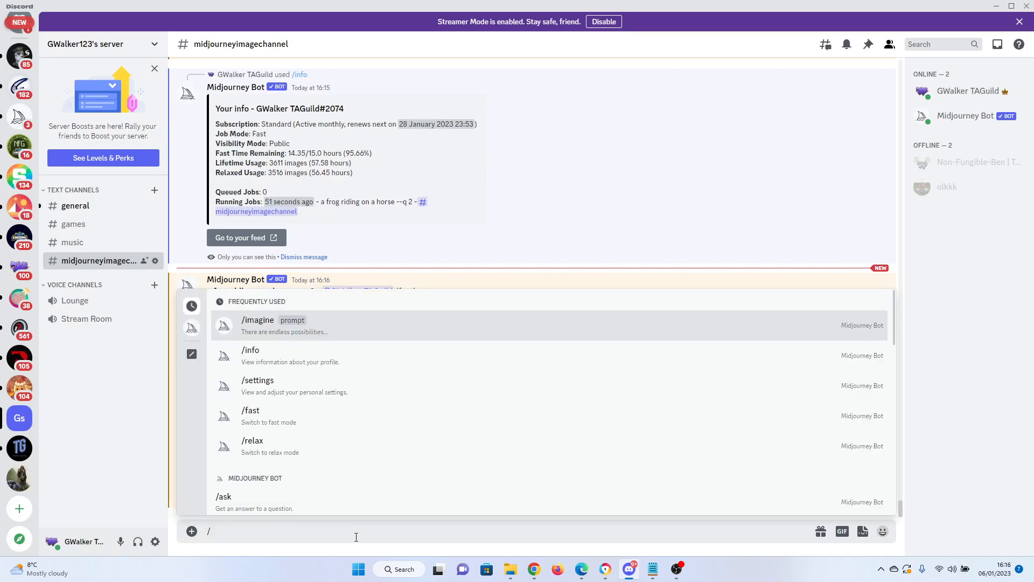
pyautogui.write('re')
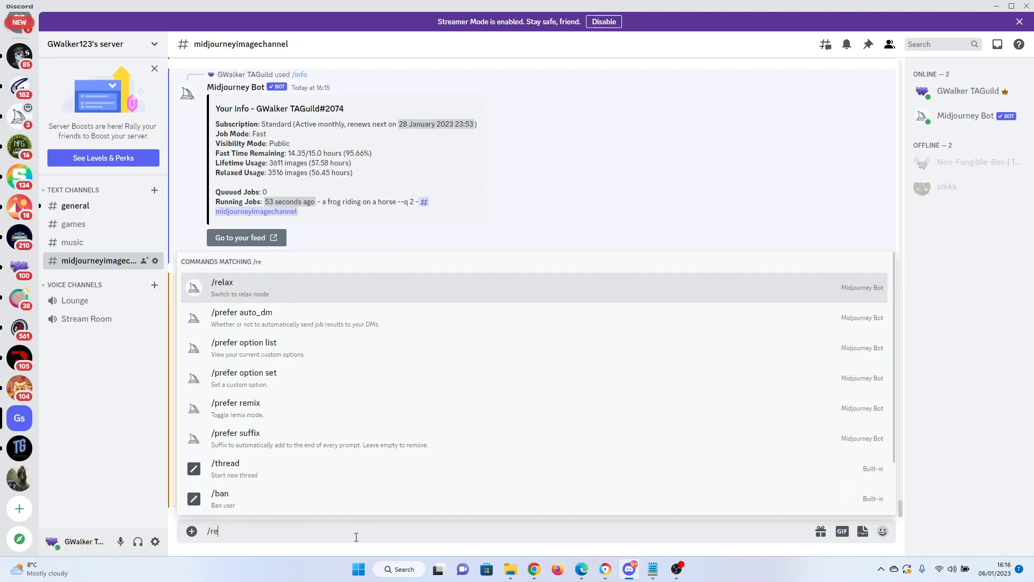
pyautogui.write('lax')
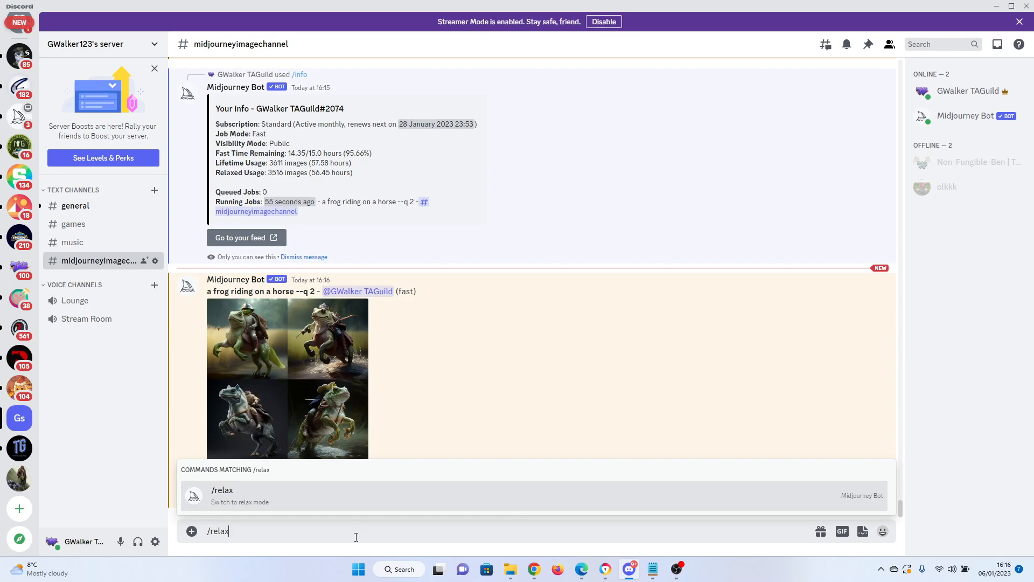
pyautogui.press('Return')
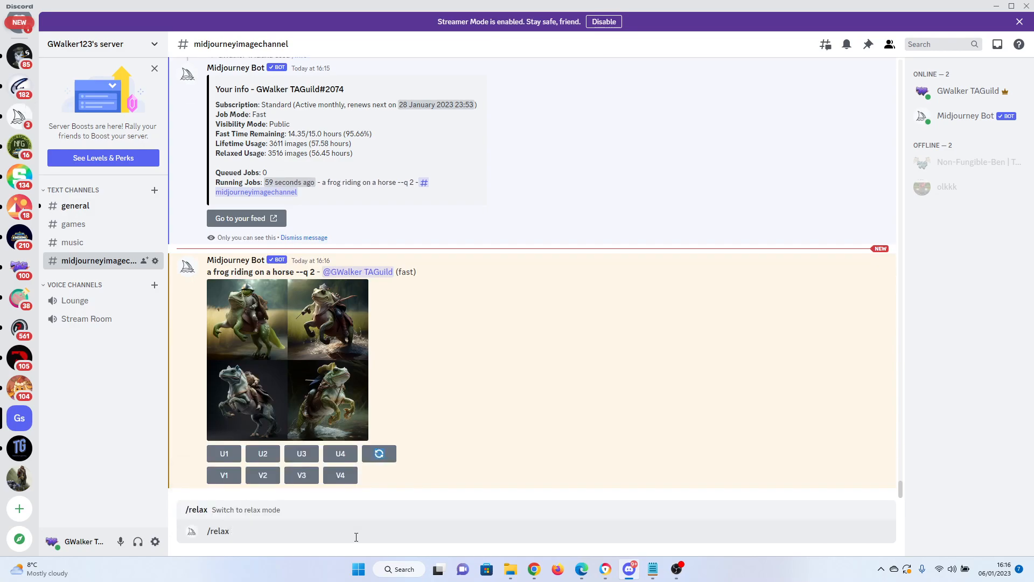
pyautogui.press('Return')
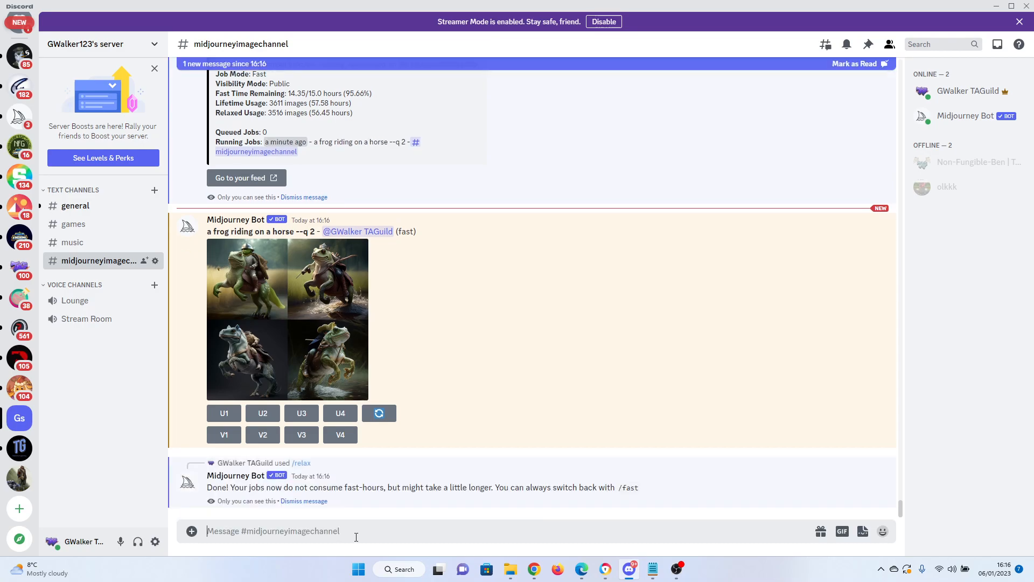
# Step: Run /imagine with the prompt "a goblin eating a mcdonalds meal"
pyautogui.write('/imagine')
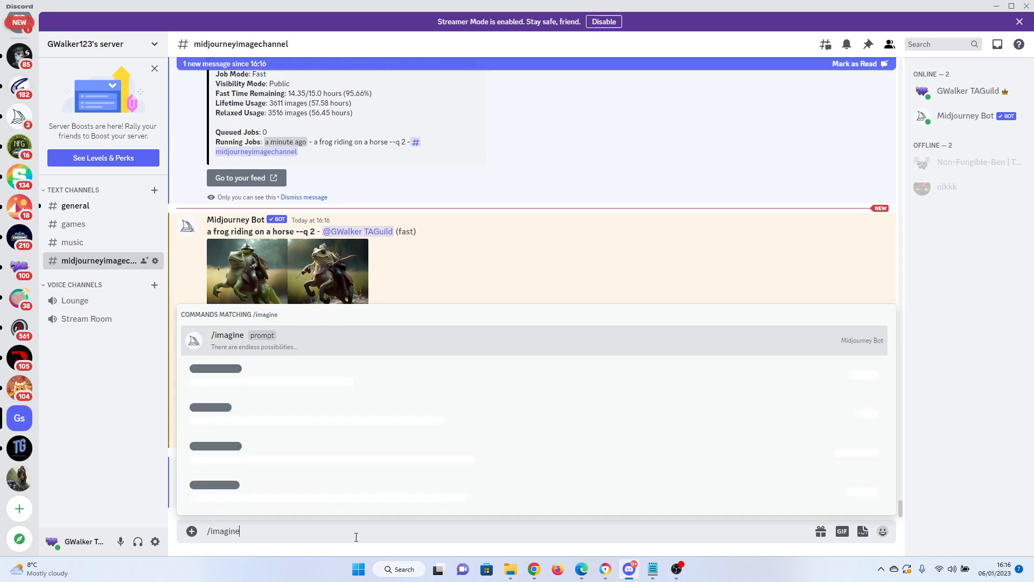
pyautogui.press('Tab')
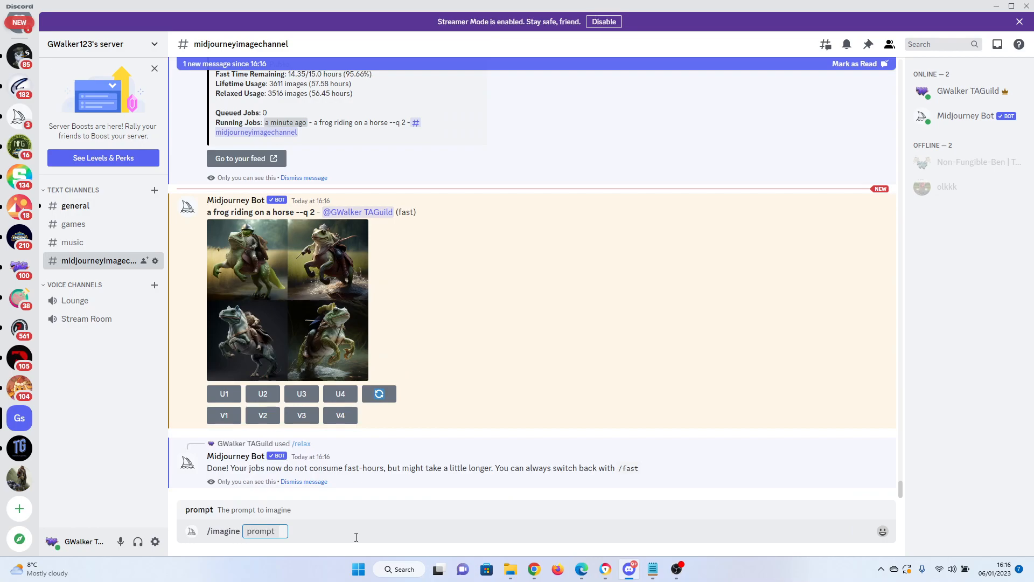
pyautogui.write('a goblin eating a mcdonalds meal')
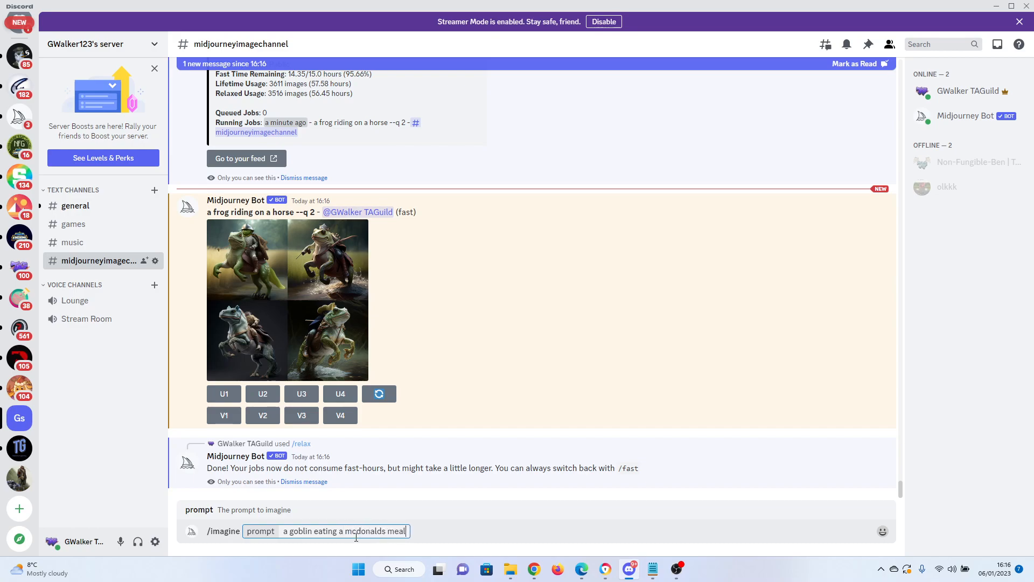
pyautogui.press('Return')
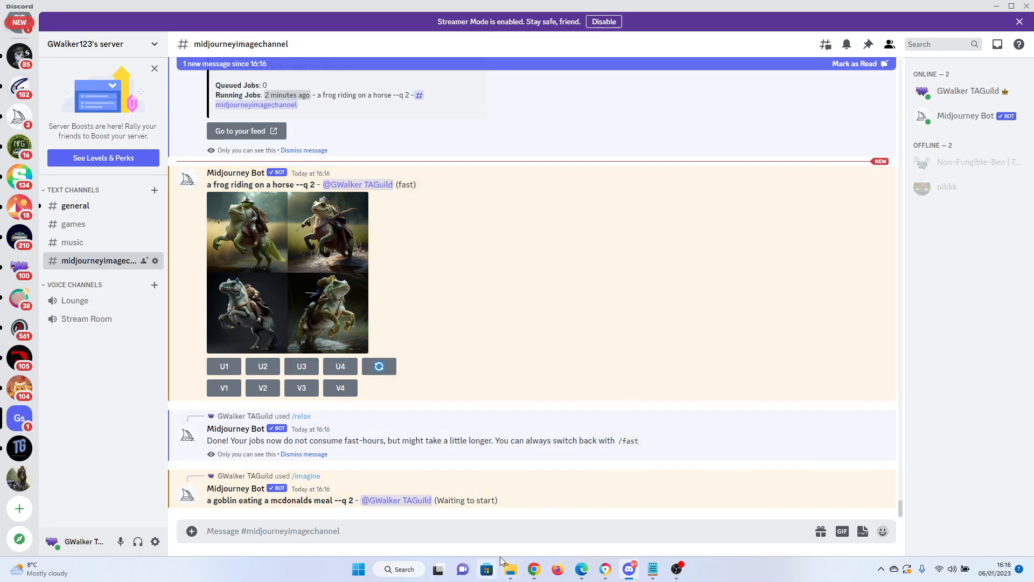
# Step: Look back through the earlier frog generations, comparing their stop, stylize and quality parameters, and review the bot's /settings options and /fast reply
pyautogui.scroll(1, 379, 331)
pyautogui.scroll(15, 379, 331)
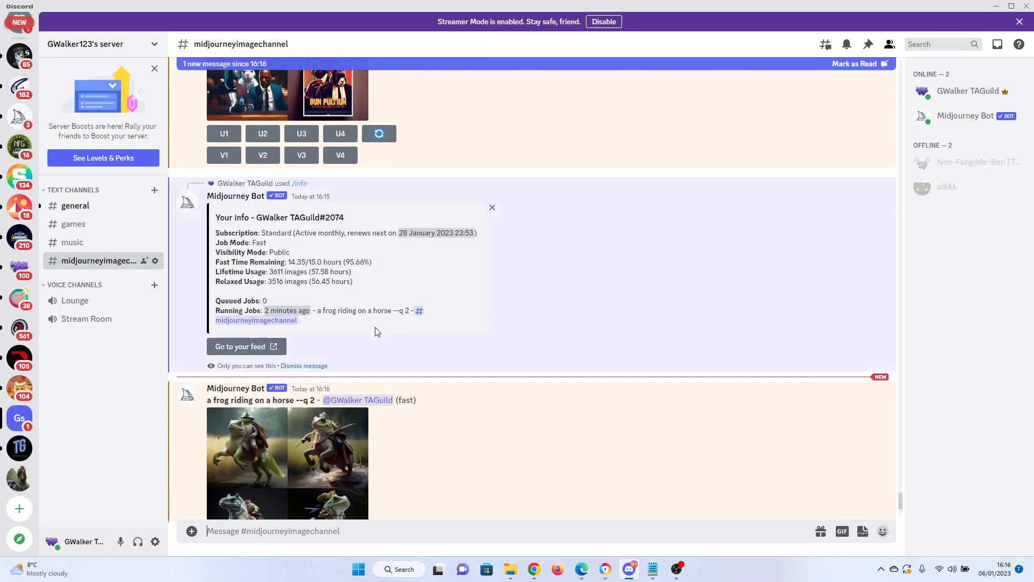
pyautogui.scroll(15, 377, 345)
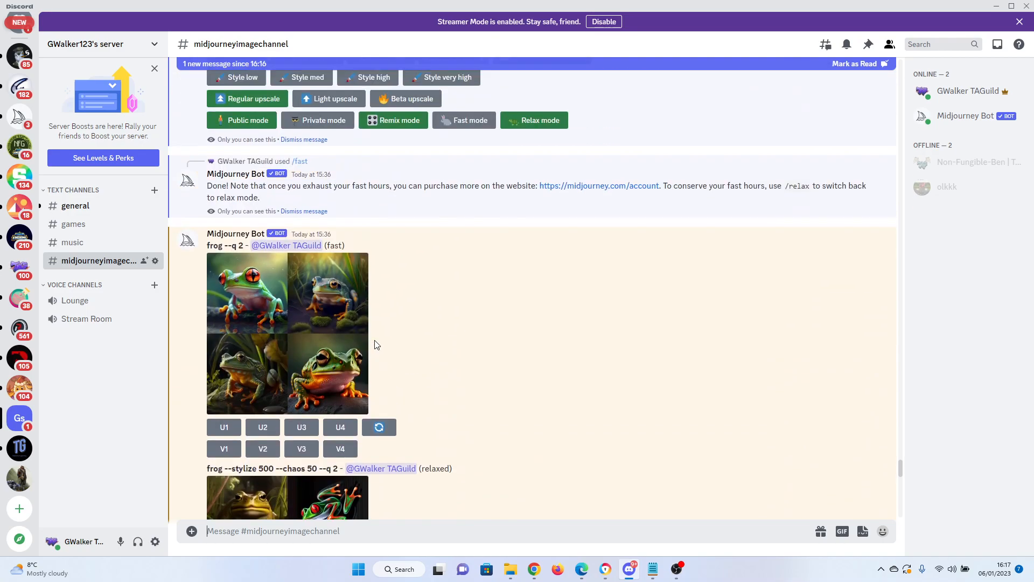
pyautogui.scroll(15, 376, 345)
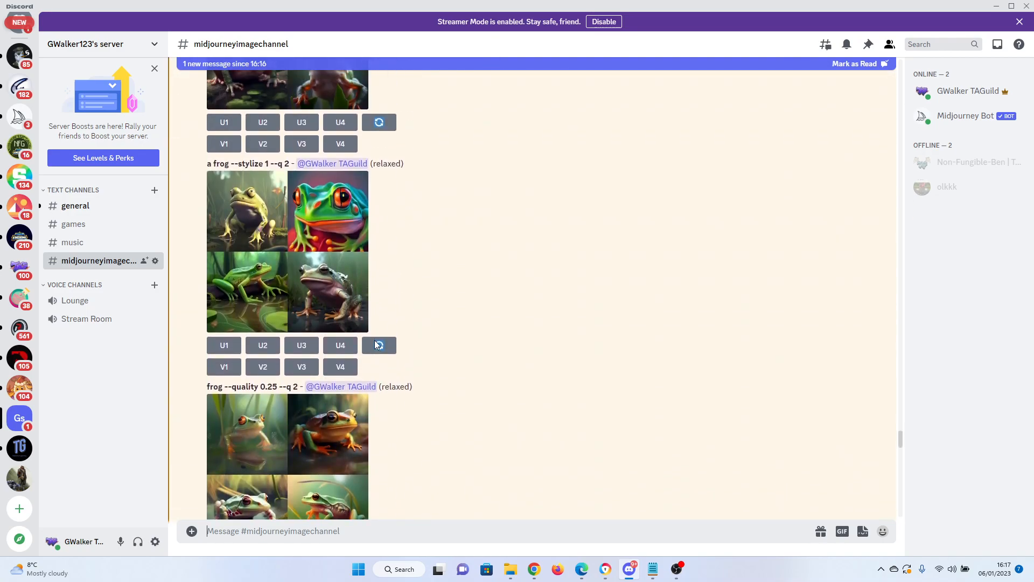
pyautogui.scroll(5, 374, 340)
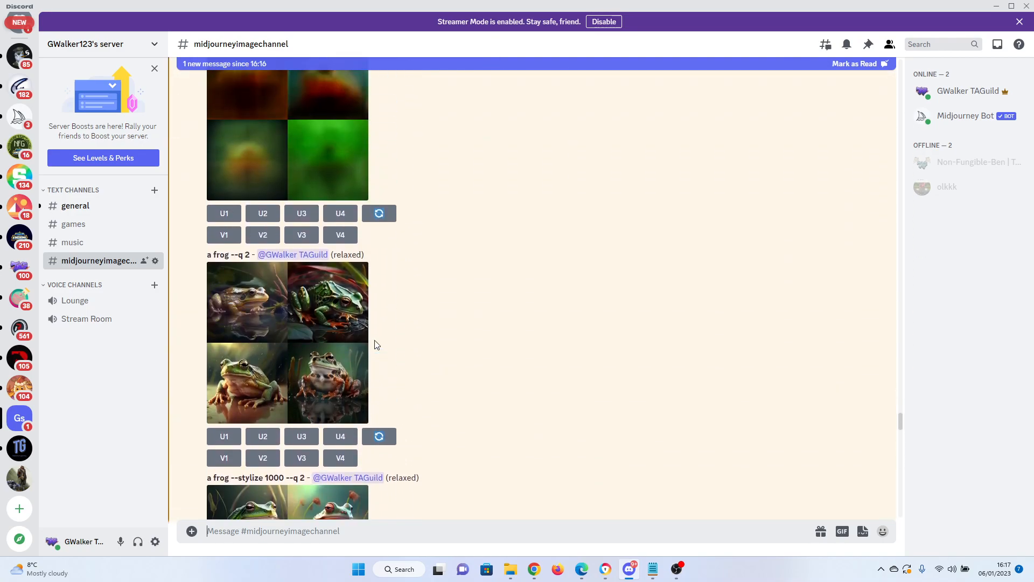
pyautogui.scroll(1, 371, 351)
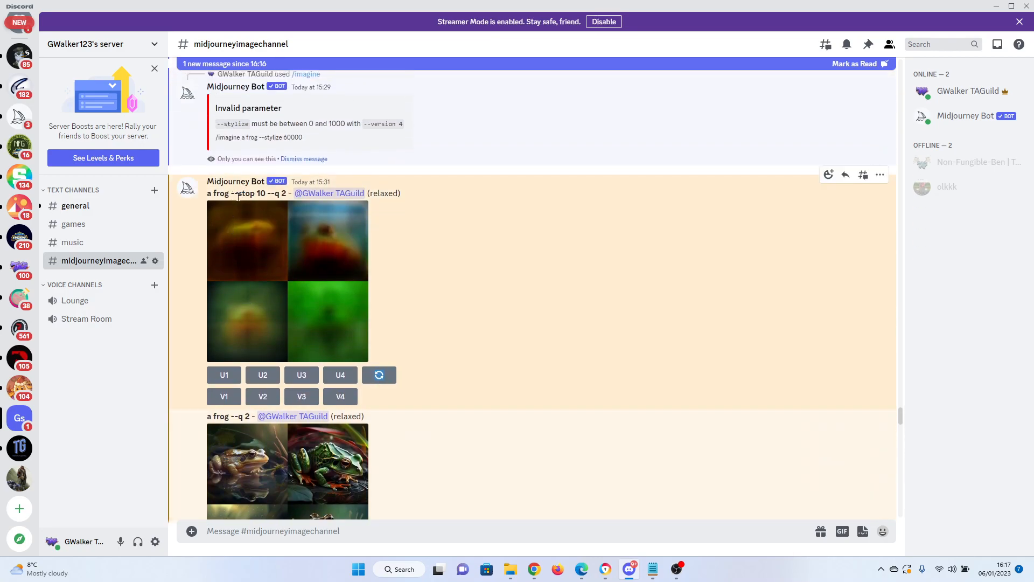
pyautogui.scroll(-5, 255, 197)
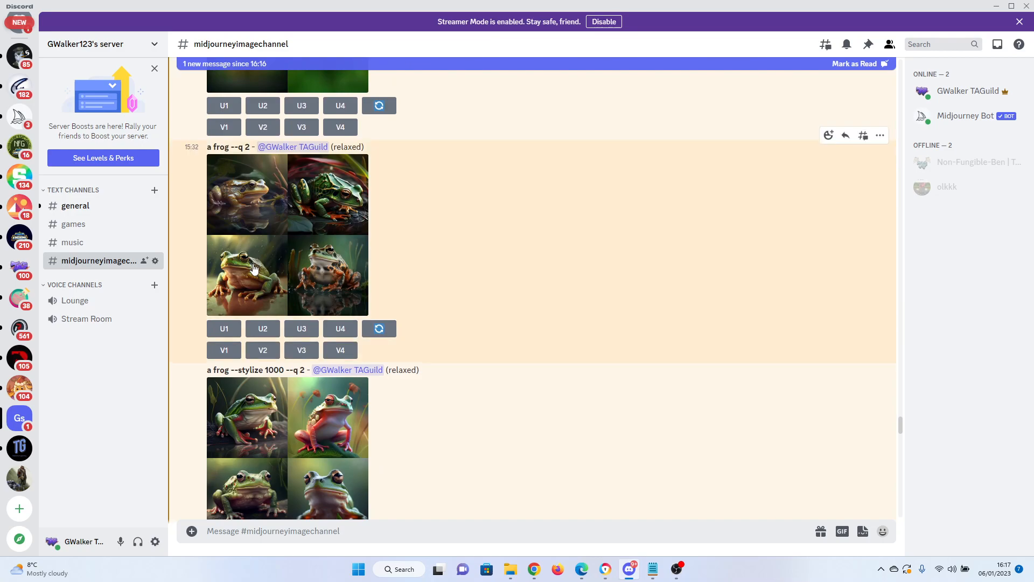
pyautogui.scroll(-9, 257, 361)
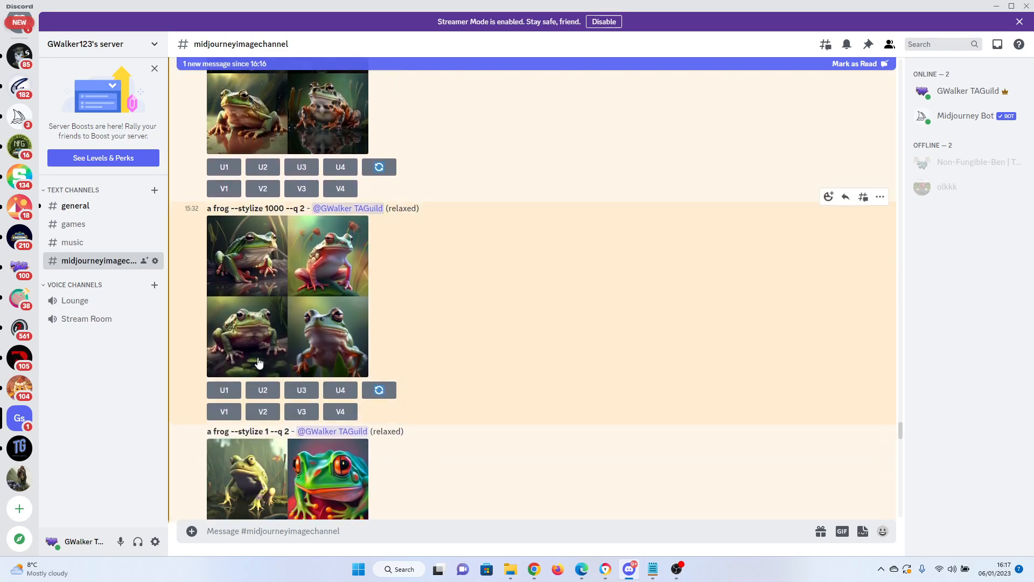
pyautogui.scroll(-2, 257, 361)
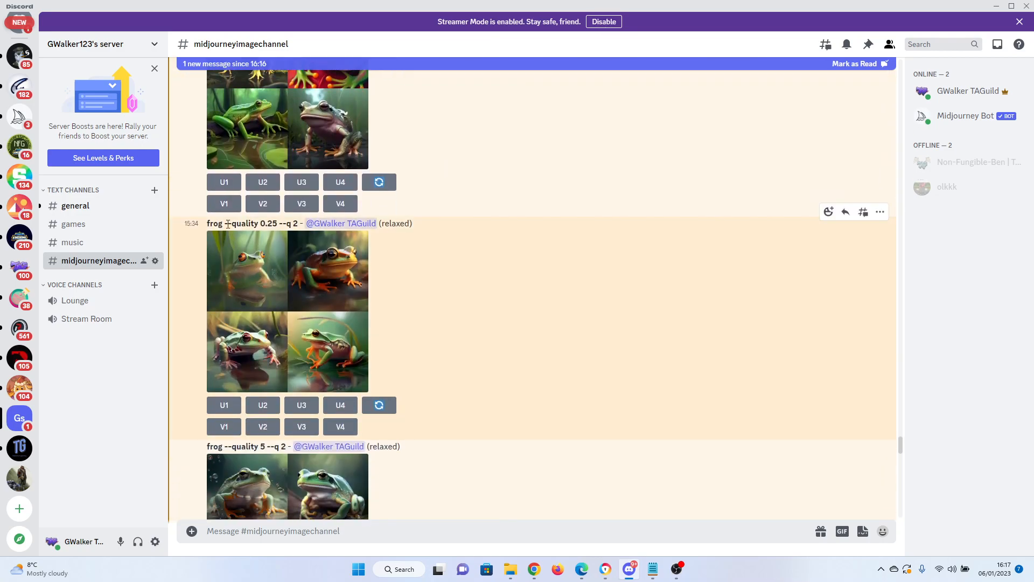
pyautogui.scroll(-6, 266, 277)
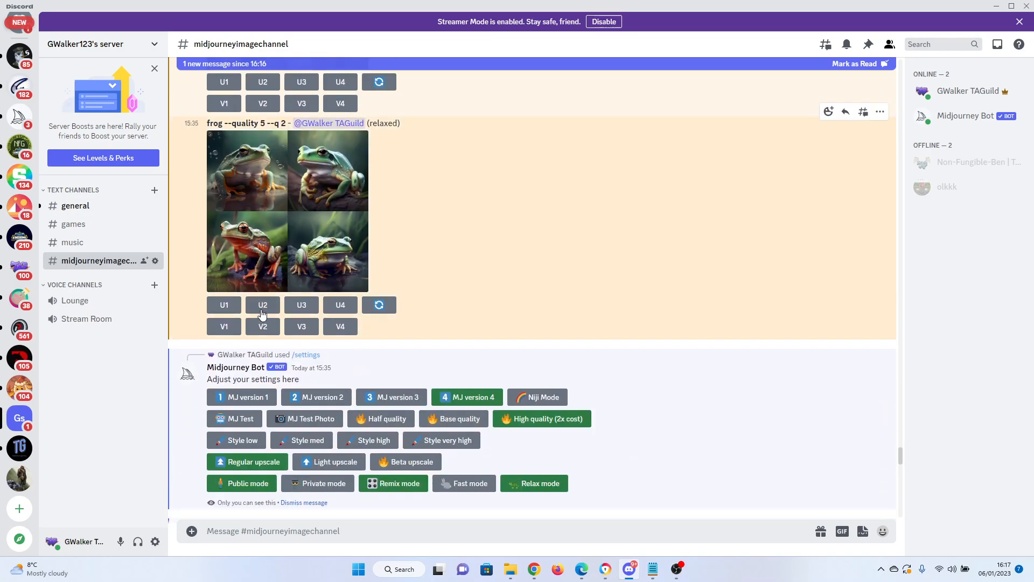
pyautogui.scroll(-5, 309, 469)
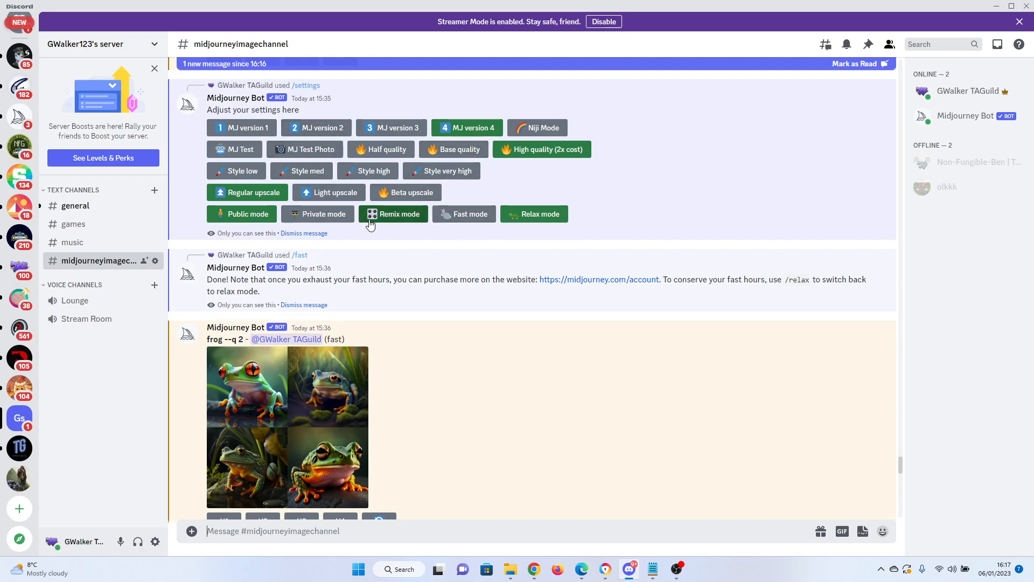
pyautogui.scroll(-7, 398, 281)
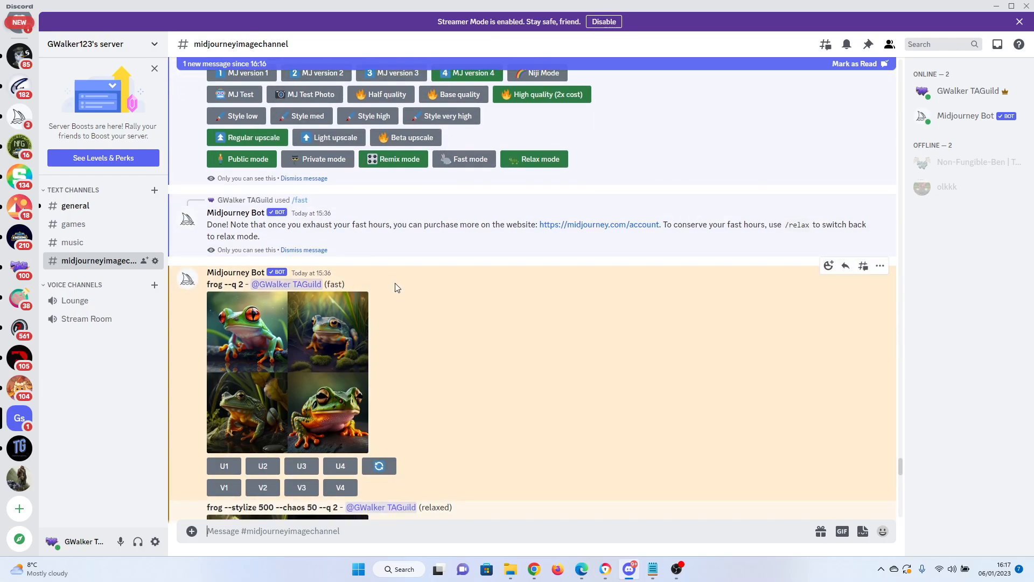
# Step: Review the account details in the bot's /info reply, and return to the newest generation in the channel
pyautogui.scroll(-10, 399, 282)
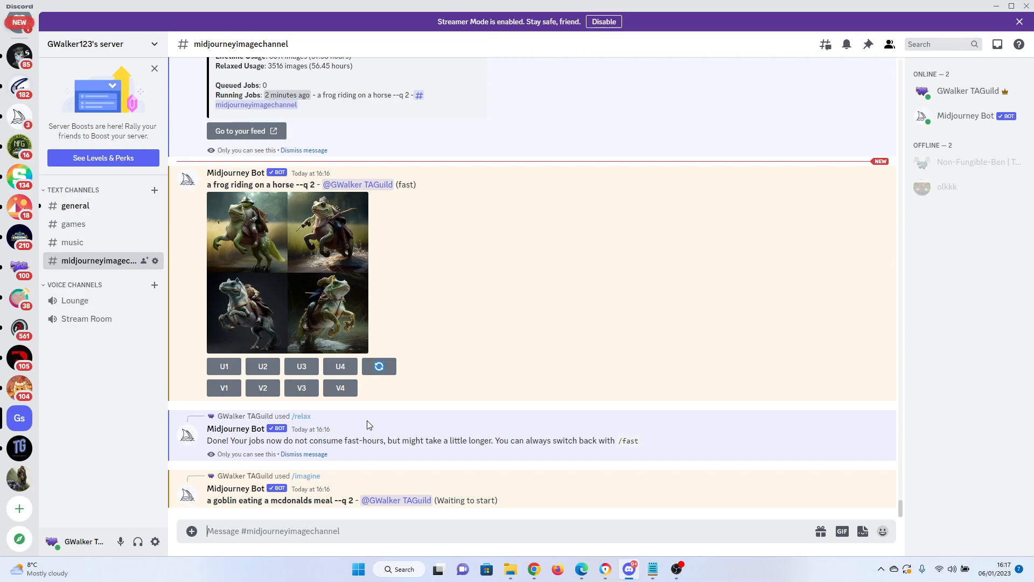
pyautogui.scroll(4, 323, 366)
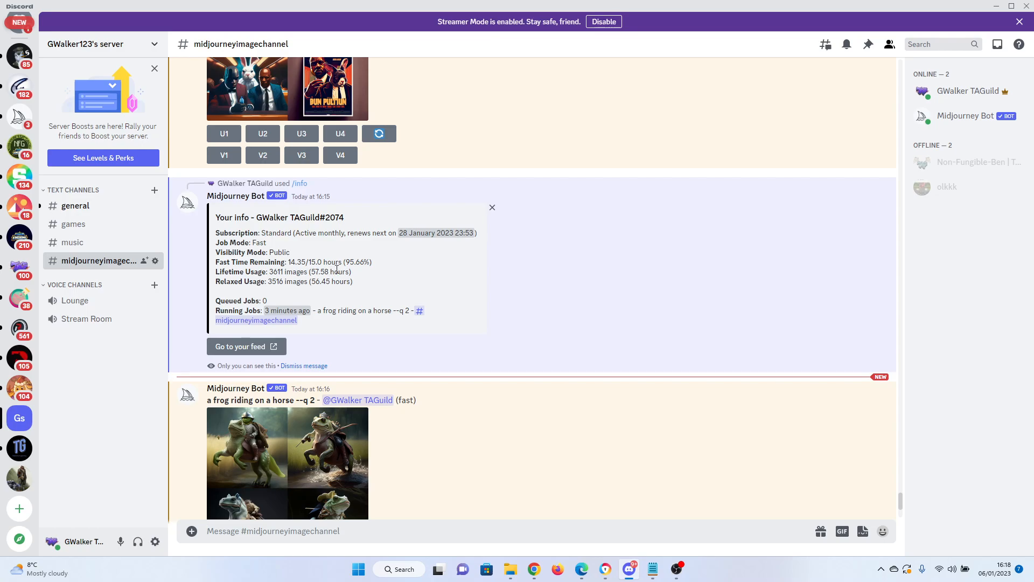
pyautogui.scroll(-4, 329, 272)
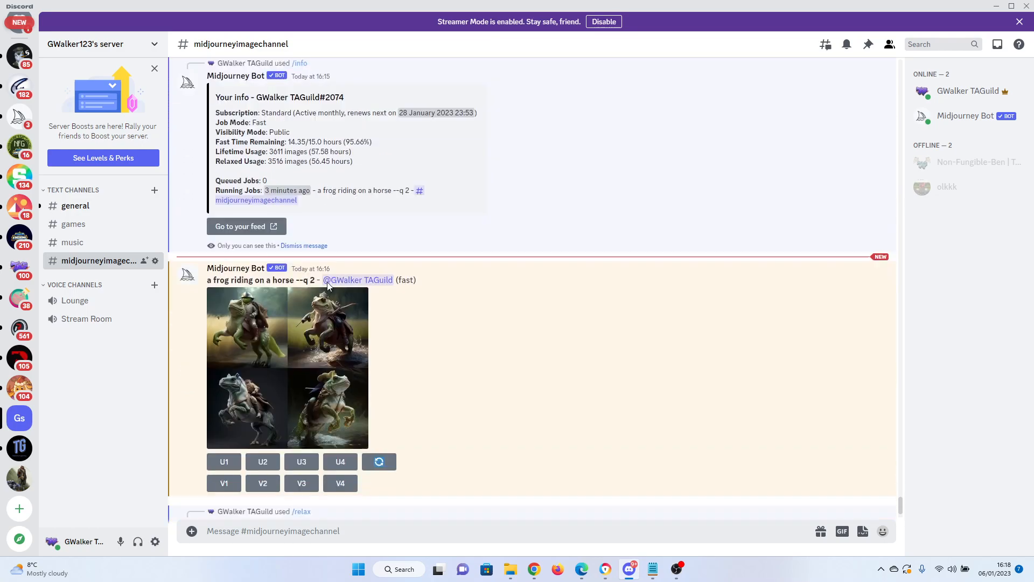
pyautogui.scroll(4, 329, 286)
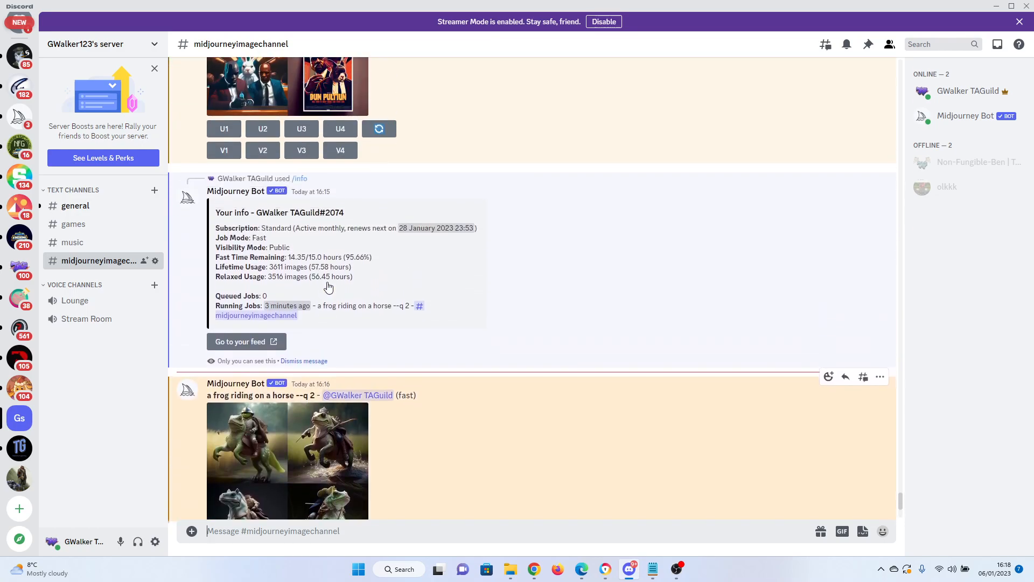
pyautogui.scroll(-2, 372, 323)
pyautogui.scroll(-2, 338, 306)
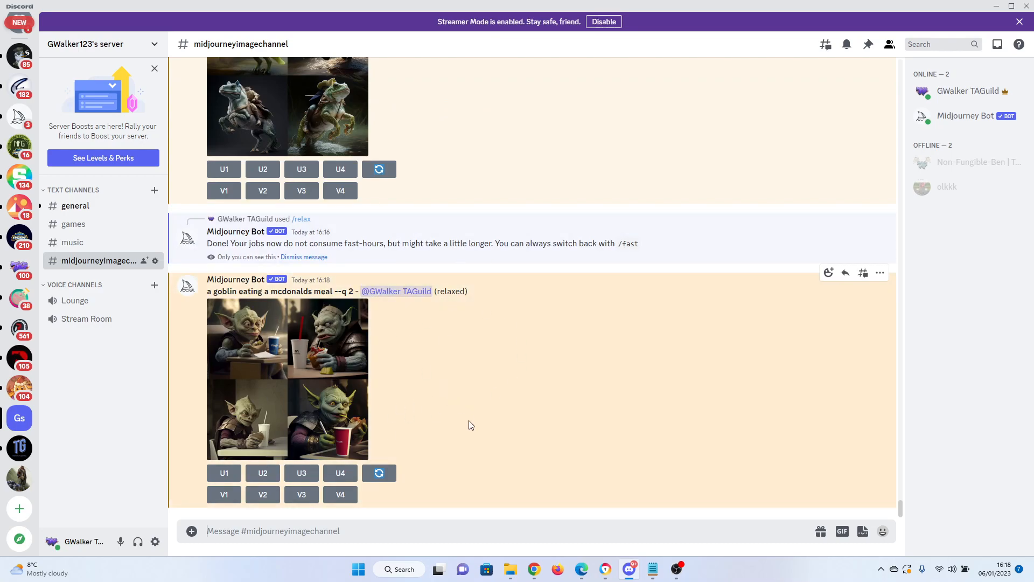
# Step: Switch the Midjourney bot to fast mode by running the /fast command
pyautogui.click(297, 376)
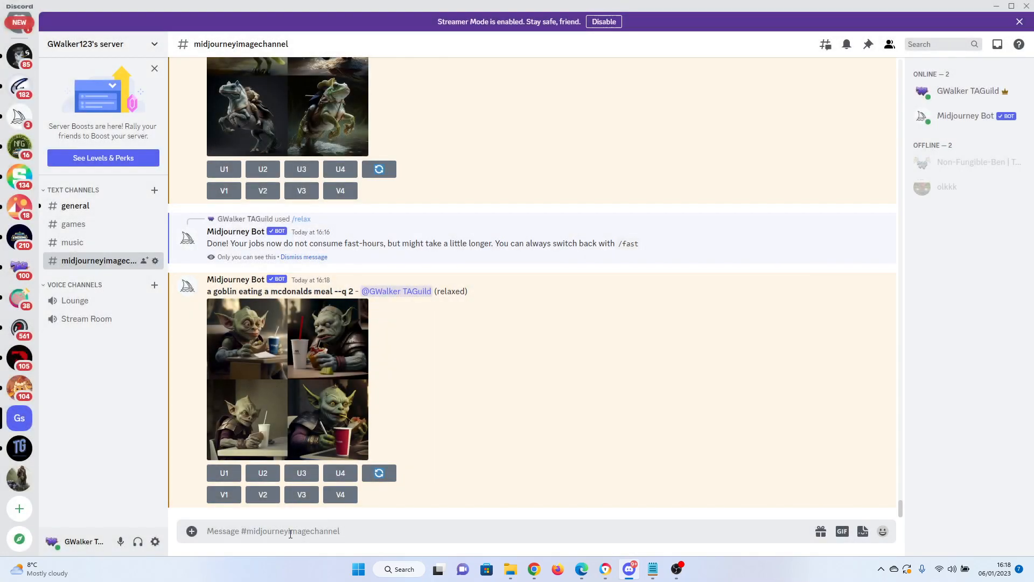
pyautogui.write('/fast')
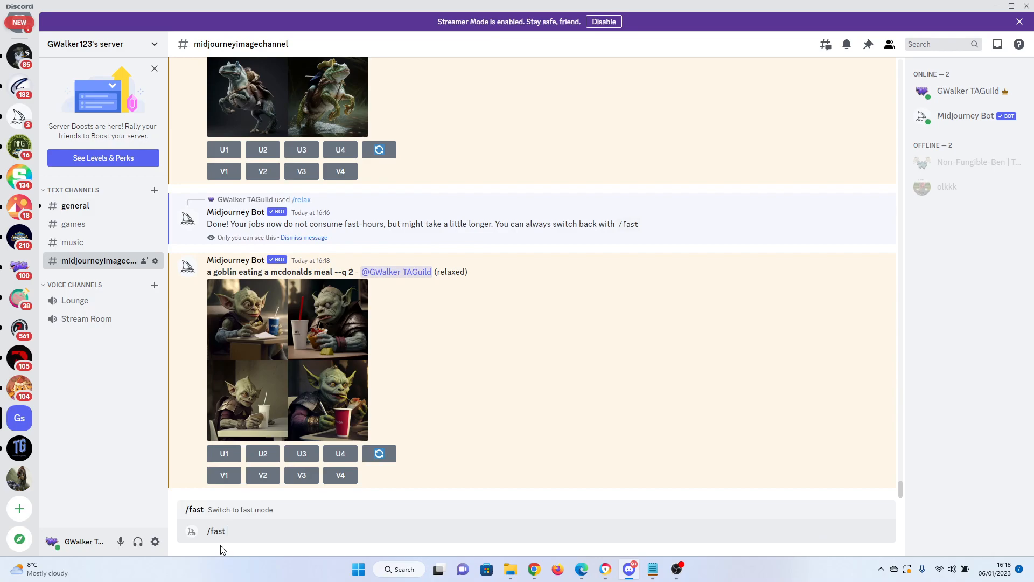
pyautogui.press('Return')
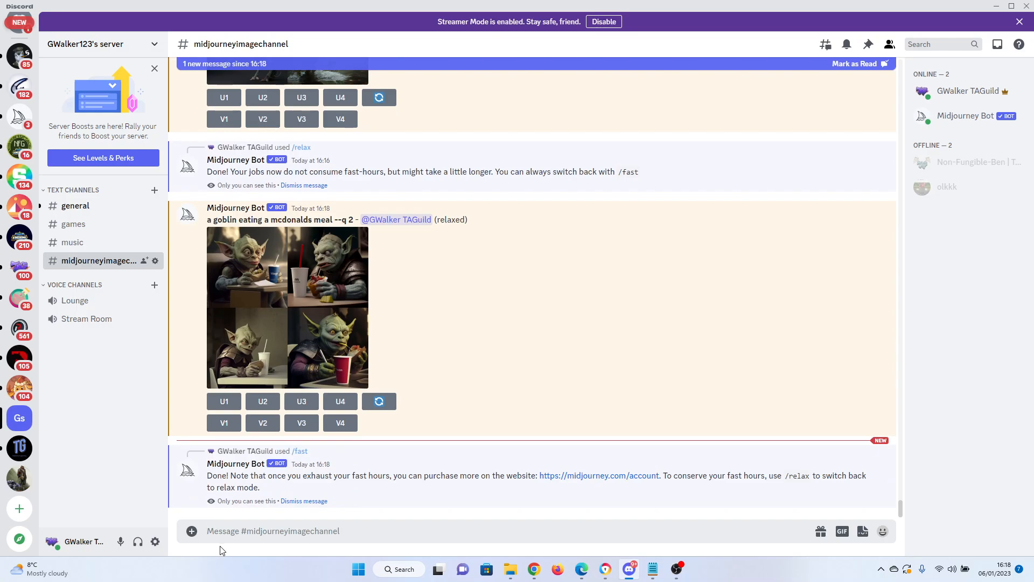
# Step: View the grid for "a goblin eating a mcdonalds meal" enlarged, and upscale its first image
pyautogui.click(298, 357)
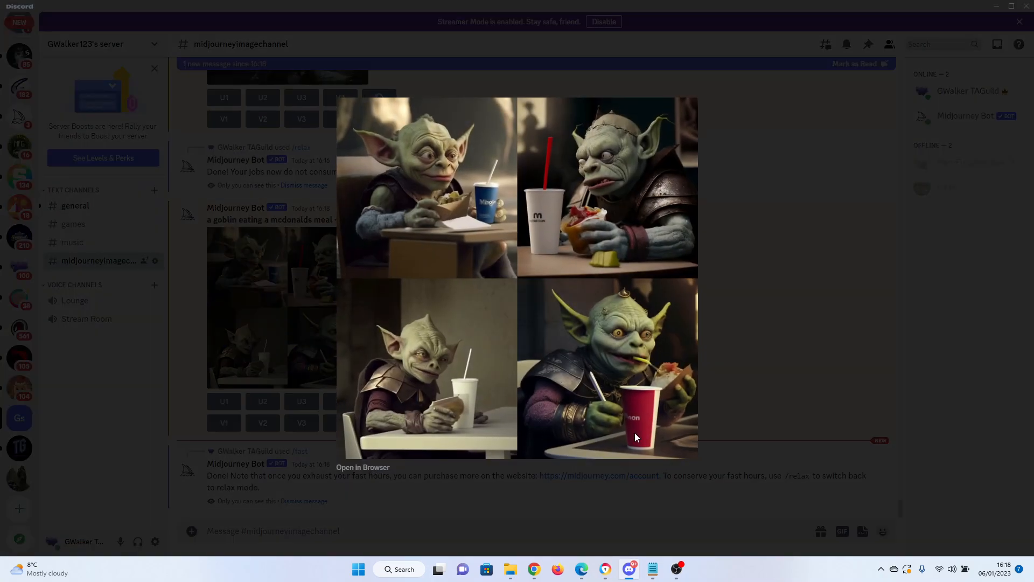
pyautogui.click(765, 363)
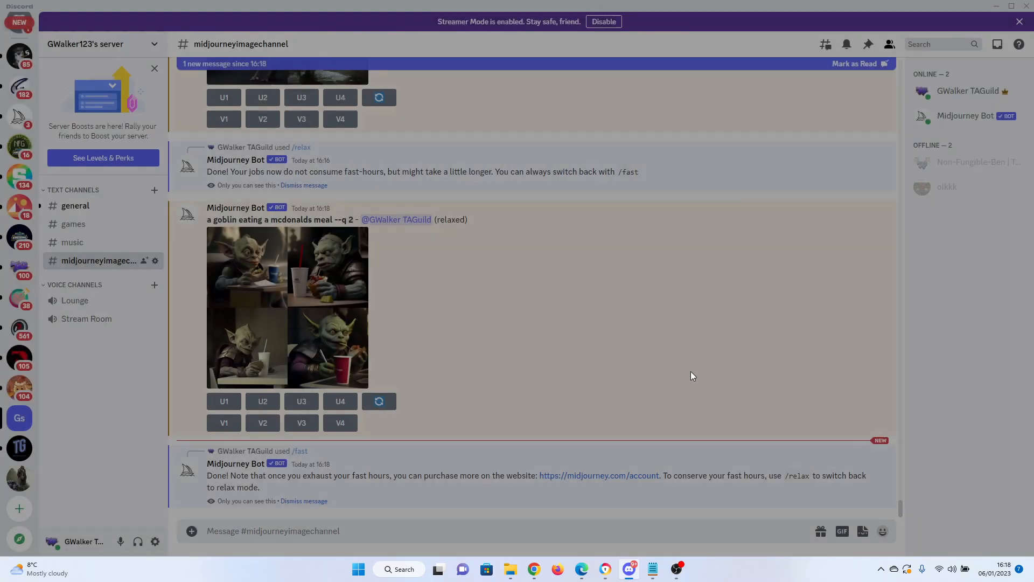
pyautogui.click(224, 402)
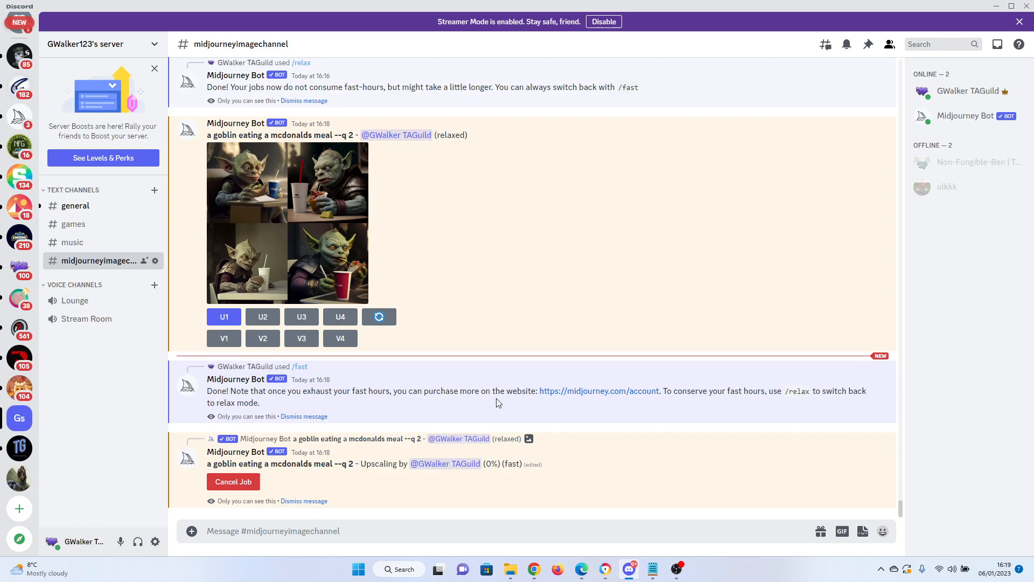
# Step: Examine the four goblin images in the enlarged grid, and return to the channel
pyautogui.click(276, 202)
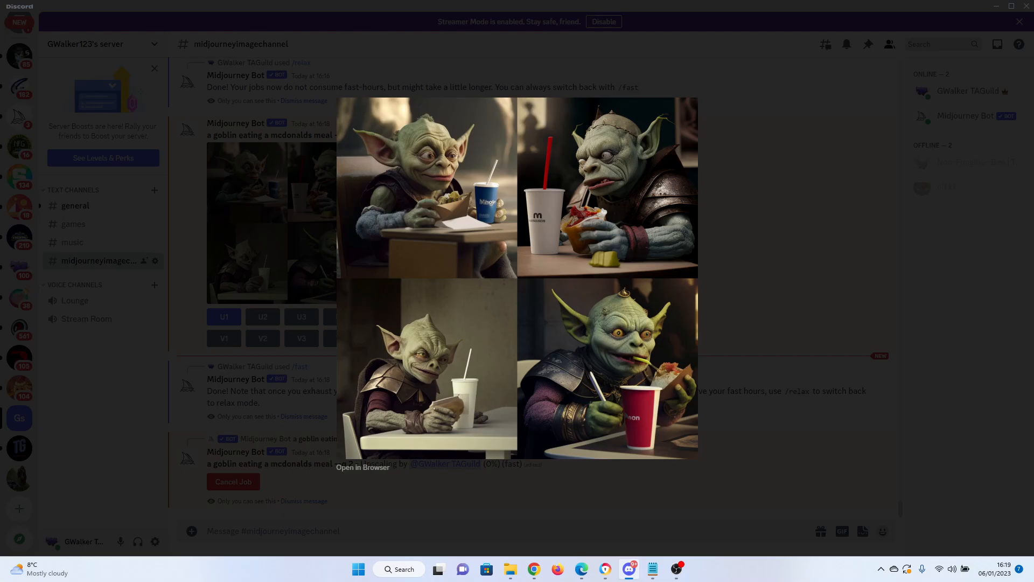
pyautogui.click(776, 324)
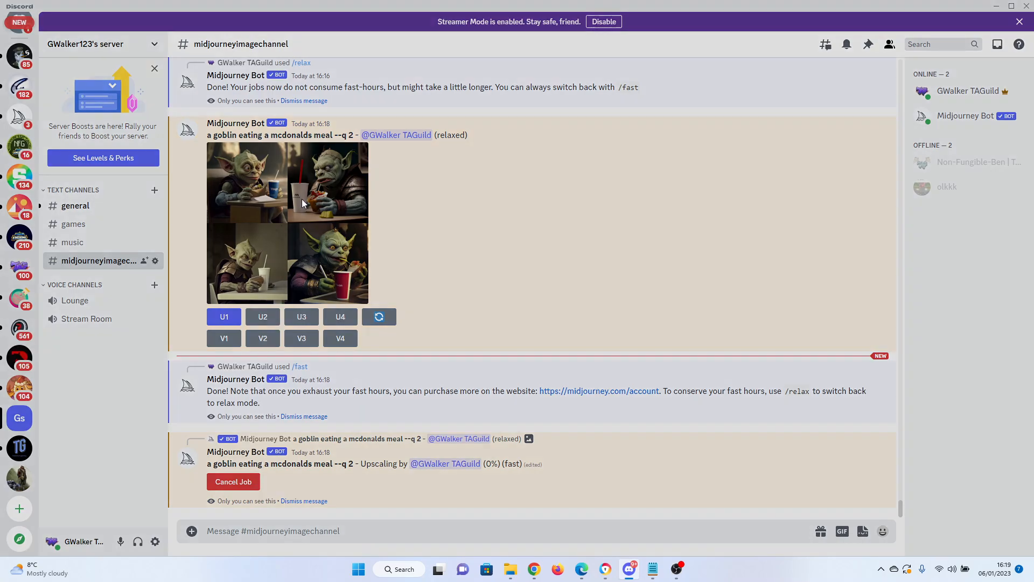
pyautogui.click(302, 201)
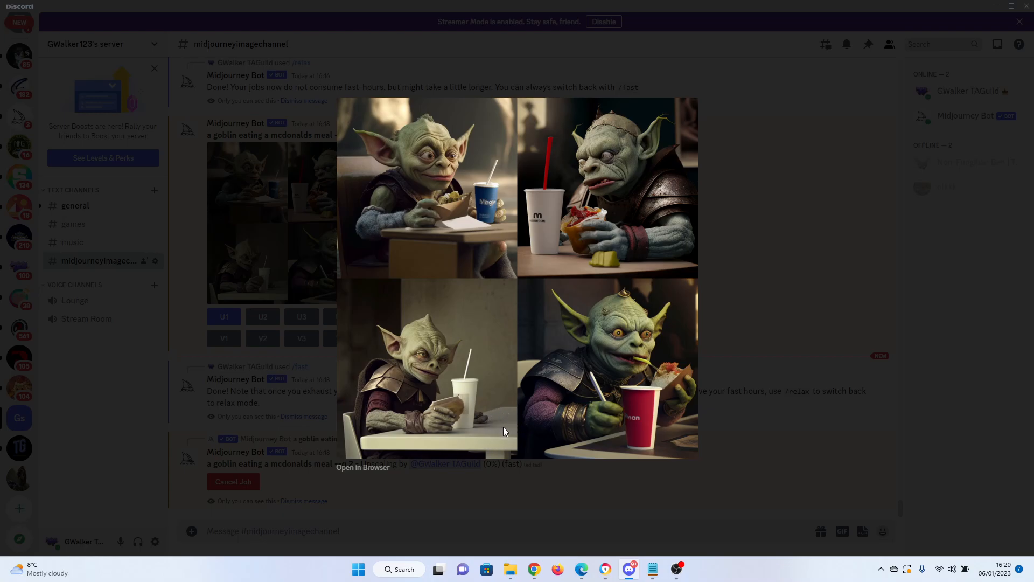
pyautogui.click(810, 307)
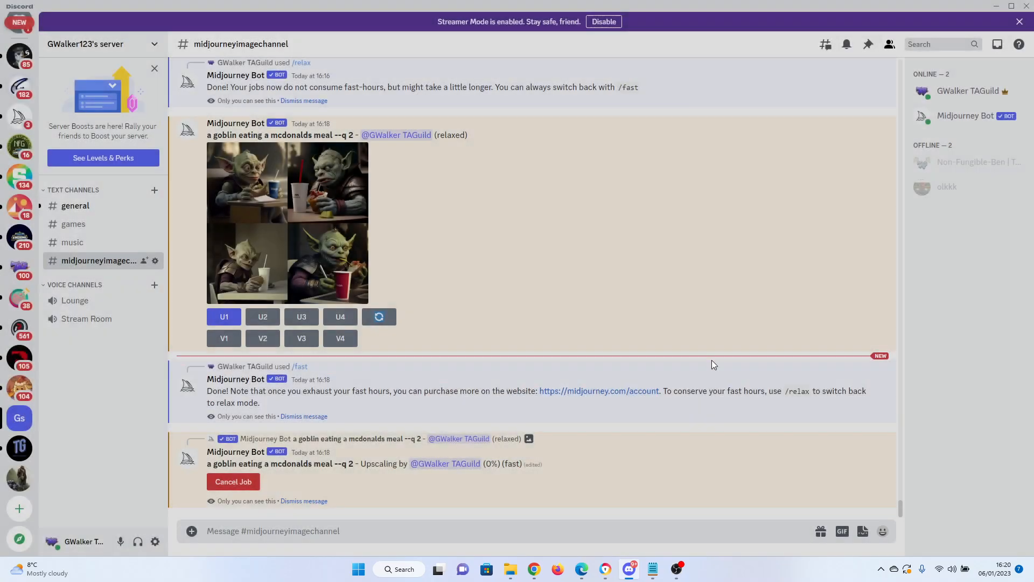
# Step: Enter the Midjourney bot's /settings command in the message box without sending it
pyautogui.write('/')
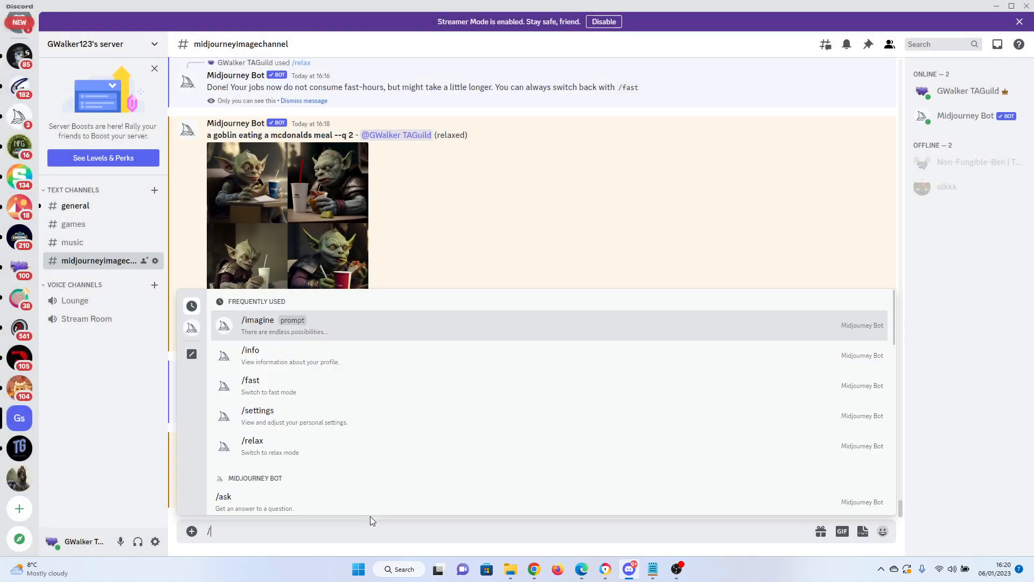
pyautogui.write('settings')
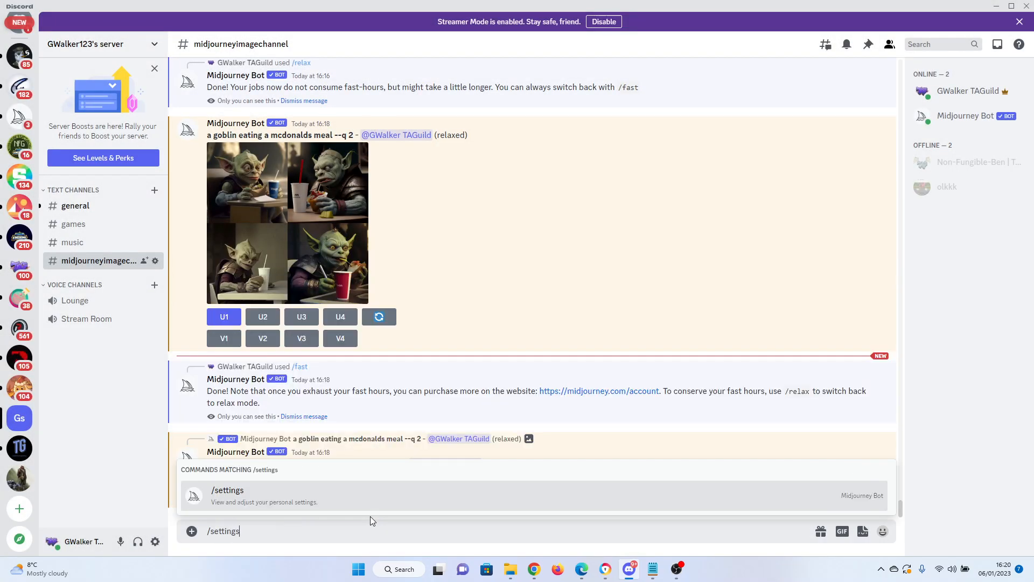
pyautogui.press('Tab')
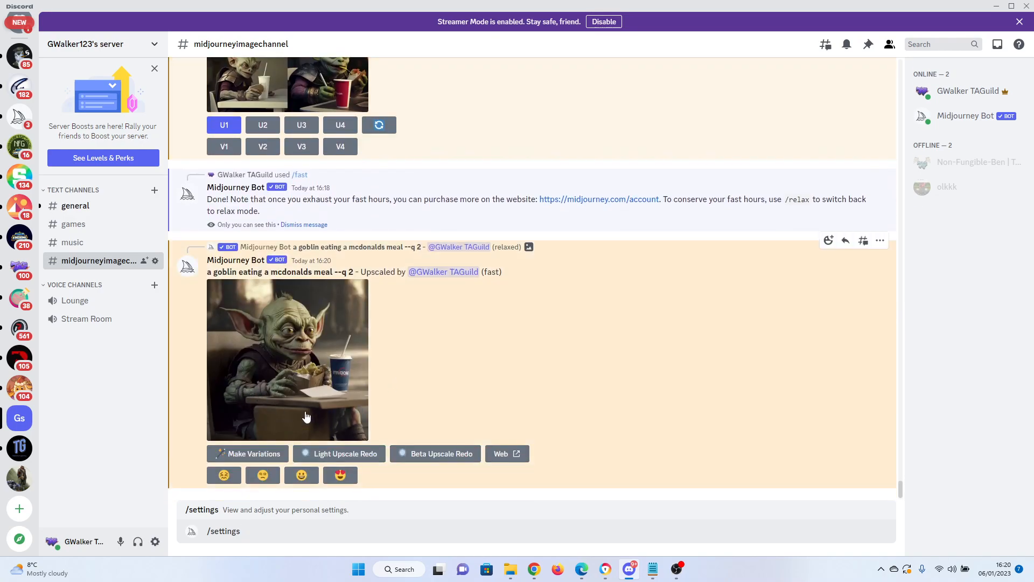
# Step: Compare the enlarged goblin grid with the enlarged upscale of its first image
pyautogui.scroll(3, 298, 346)
pyautogui.click(292, 182)
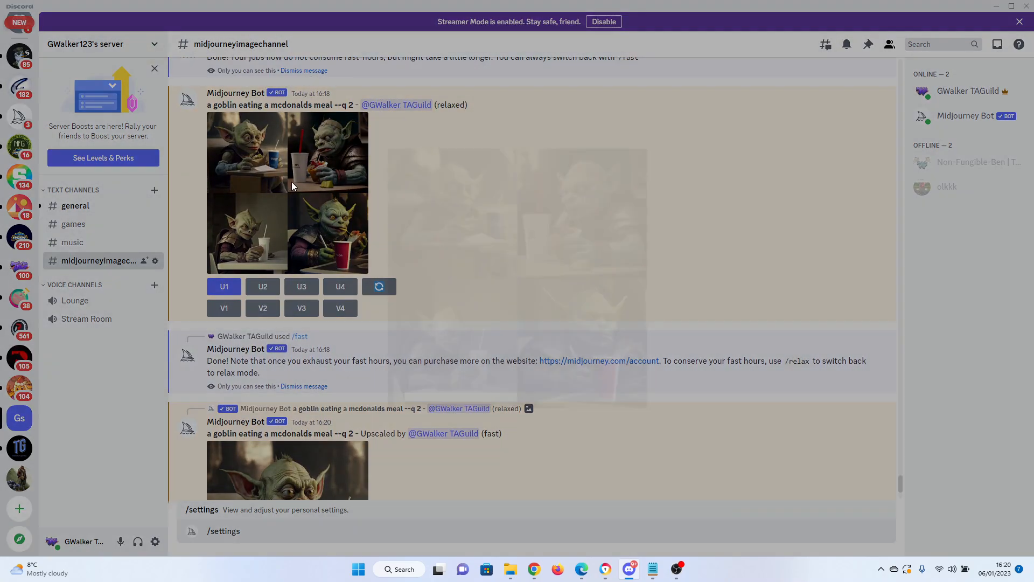
pyautogui.click(820, 389)
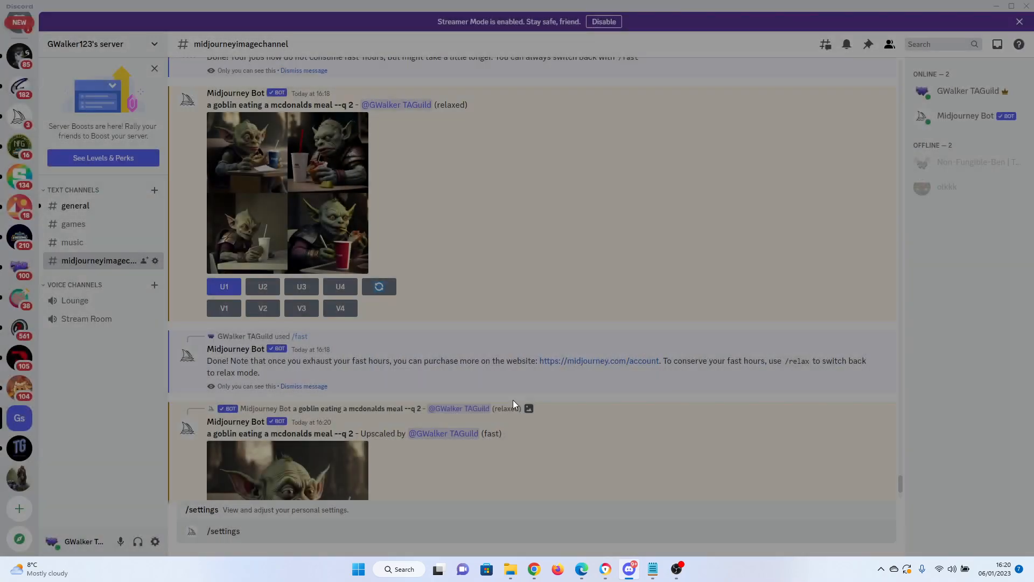
pyautogui.scroll(-3, 321, 359)
pyautogui.click(315, 342)
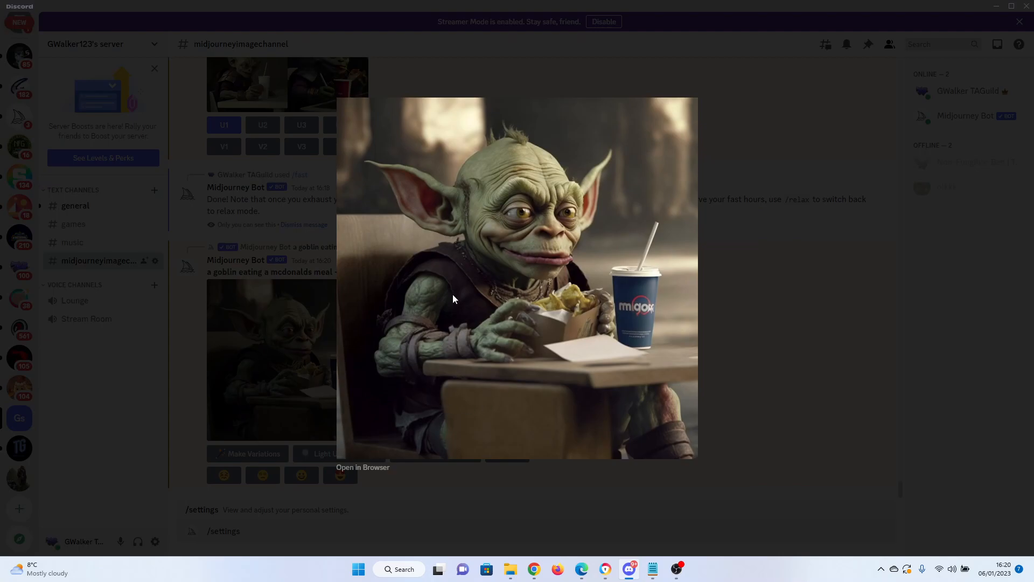
pyautogui.click(780, 371)
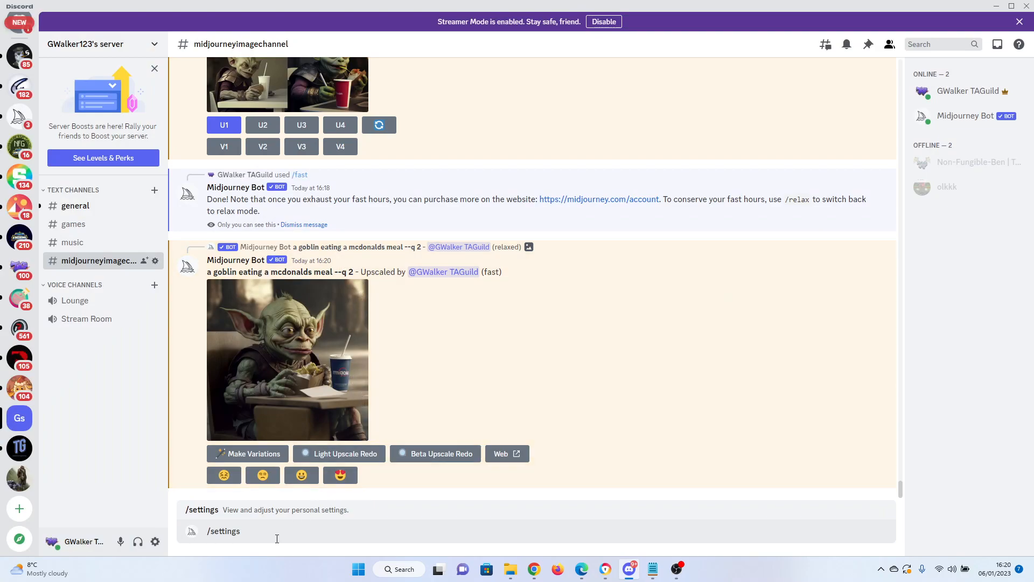
# Step: Send the /settings command and try to enable Private mode in the bot's settings
pyautogui.press('Return')
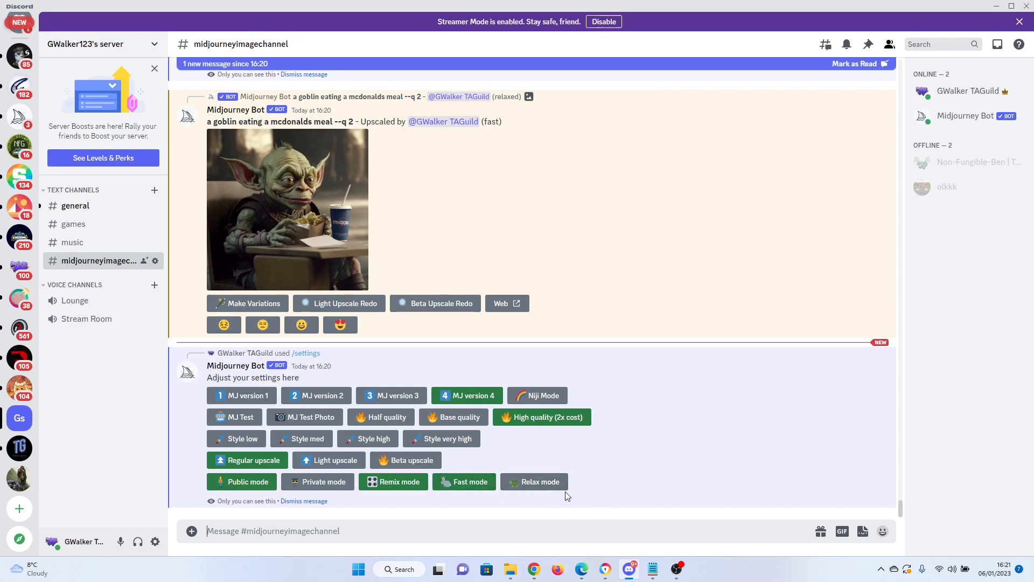
pyautogui.click(310, 482)
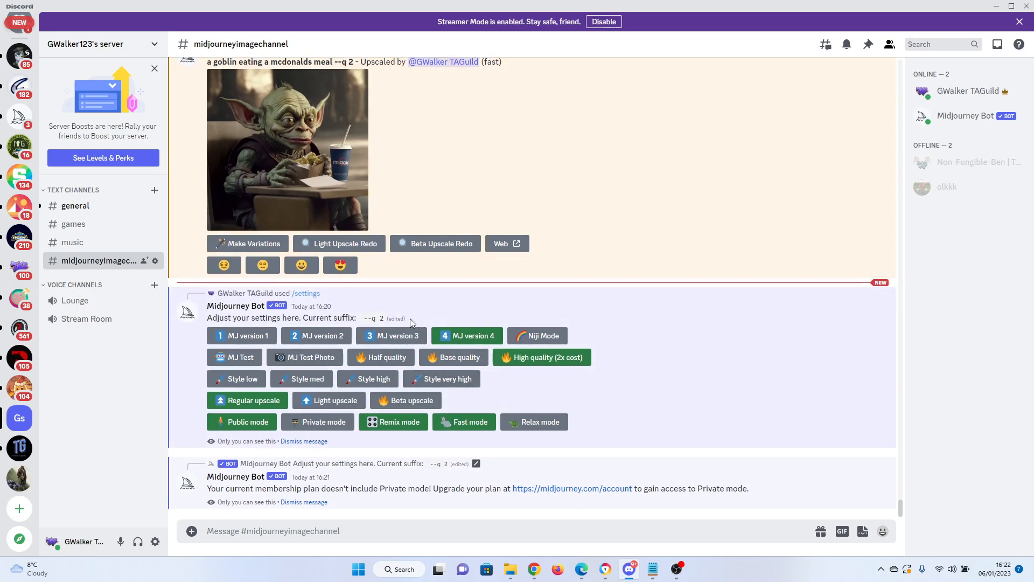
# Step: Create variations of the first goblin image with the remix prompt "a goblin eating a mcdonalds meal --no drink --q 2"
pyautogui.scroll(8, 410, 319)
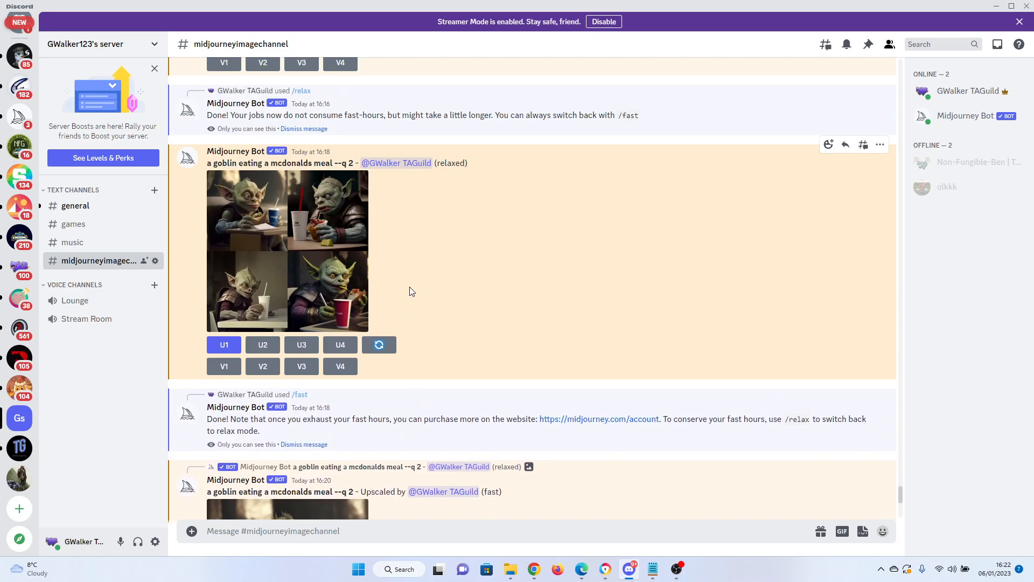
pyautogui.click(288, 247)
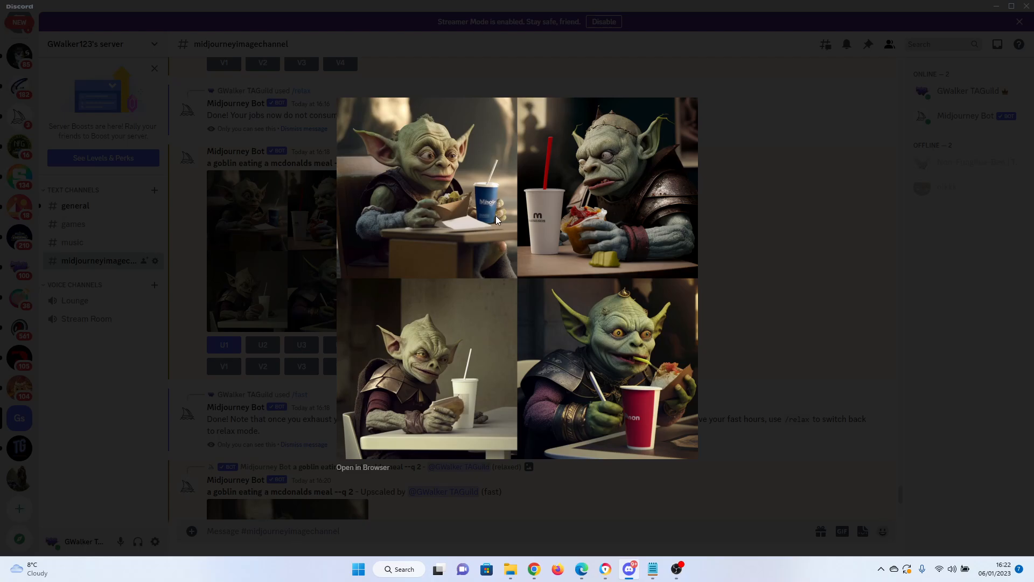
pyautogui.click(839, 251)
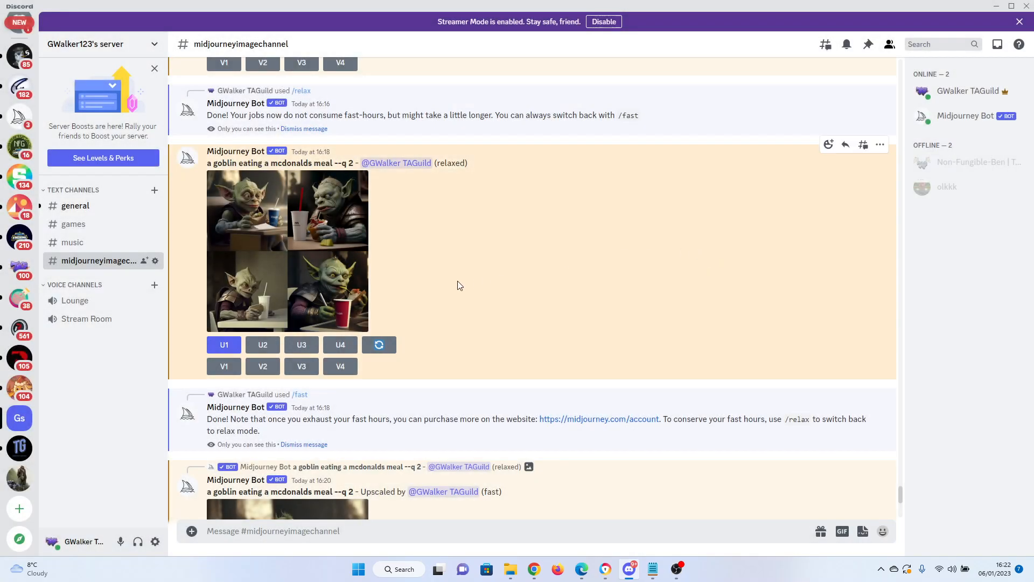
pyautogui.click(224, 369)
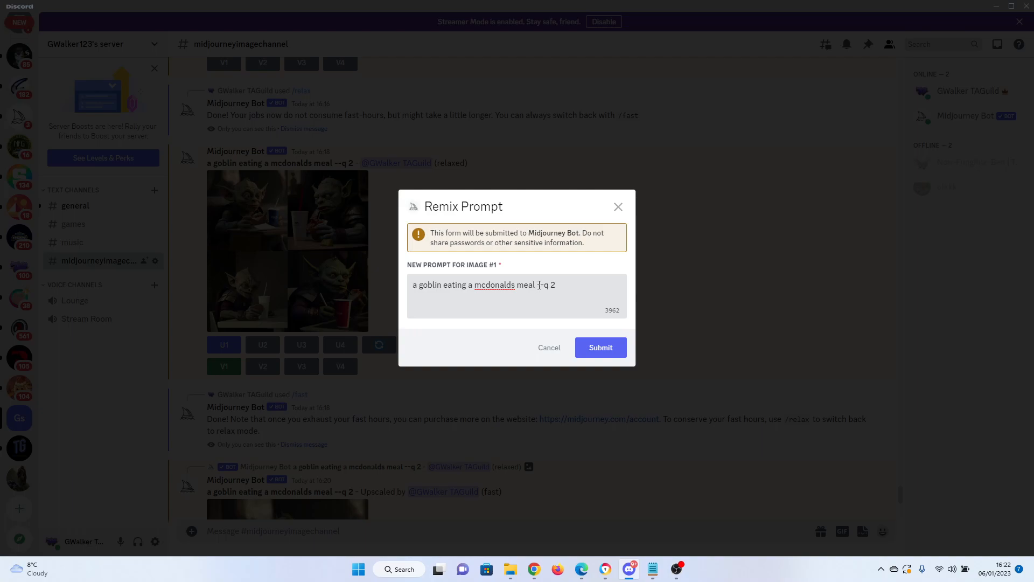
pyautogui.click(538, 284)
pyautogui.write('--no drink --')
pyautogui.click(603, 348)
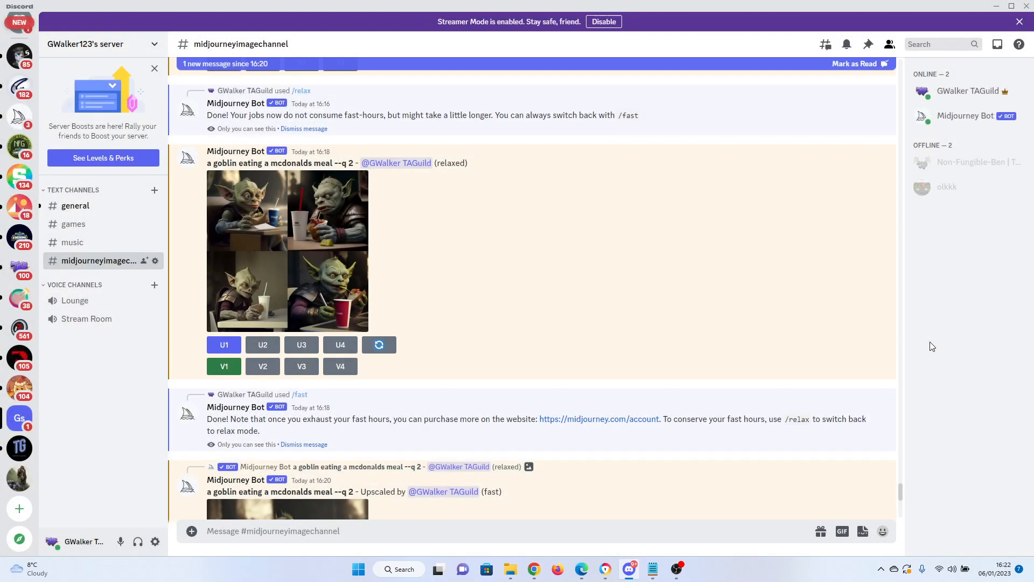
pyautogui.scroll(-8, 640, 363)
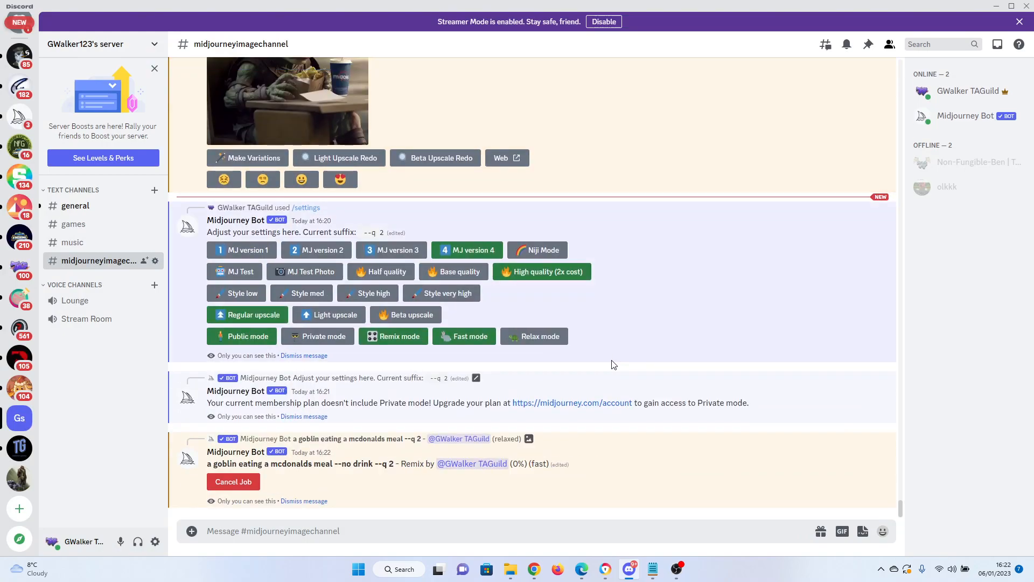
# Step: Create variations of the third goblin image with the remix prompt "a goblin eating a mcdonalds meal with a burger --q 2"
pyautogui.scroll(14, 539, 363)
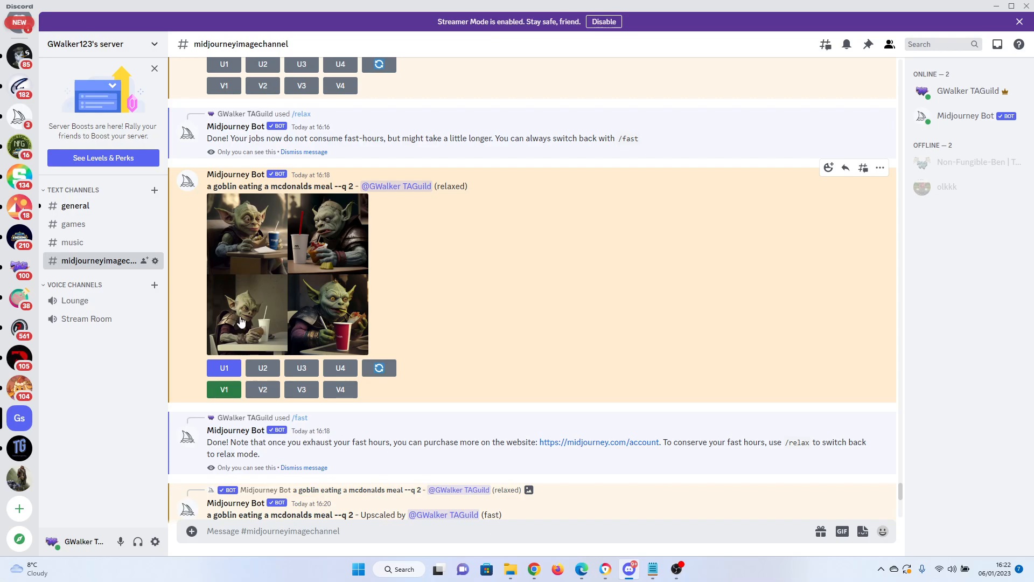
pyautogui.click(302, 389)
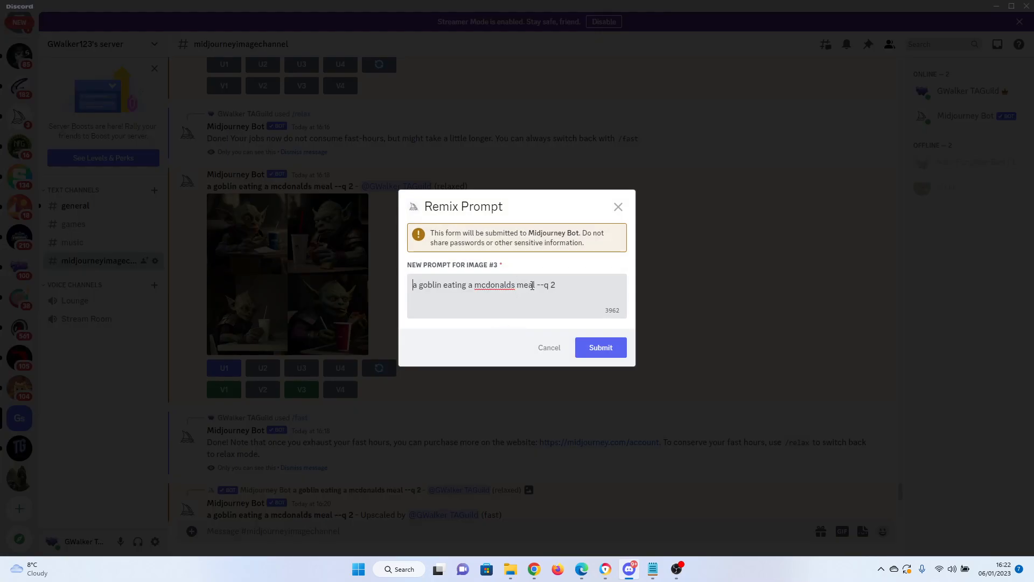
pyautogui.click(533, 286)
pyautogui.write('with a burger --q 2')
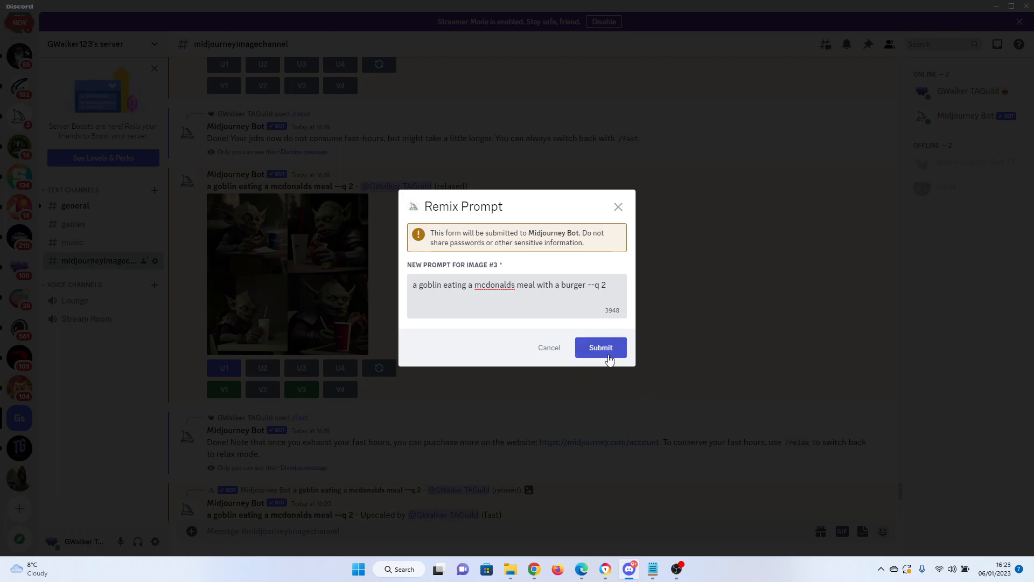
pyautogui.click(599, 350)
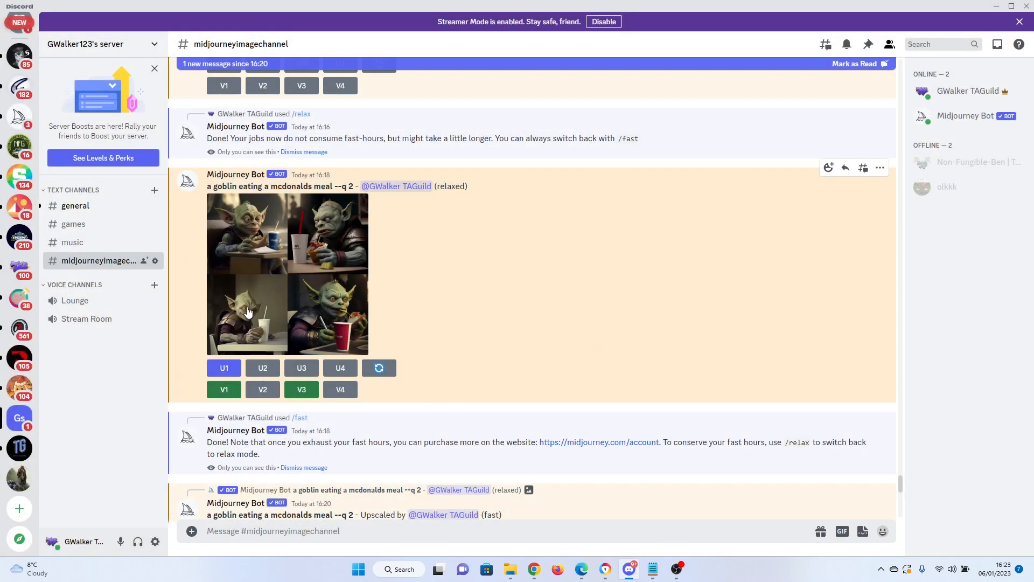
pyautogui.scroll(-1, 313, 346)
pyautogui.scroll(-15, 313, 345)
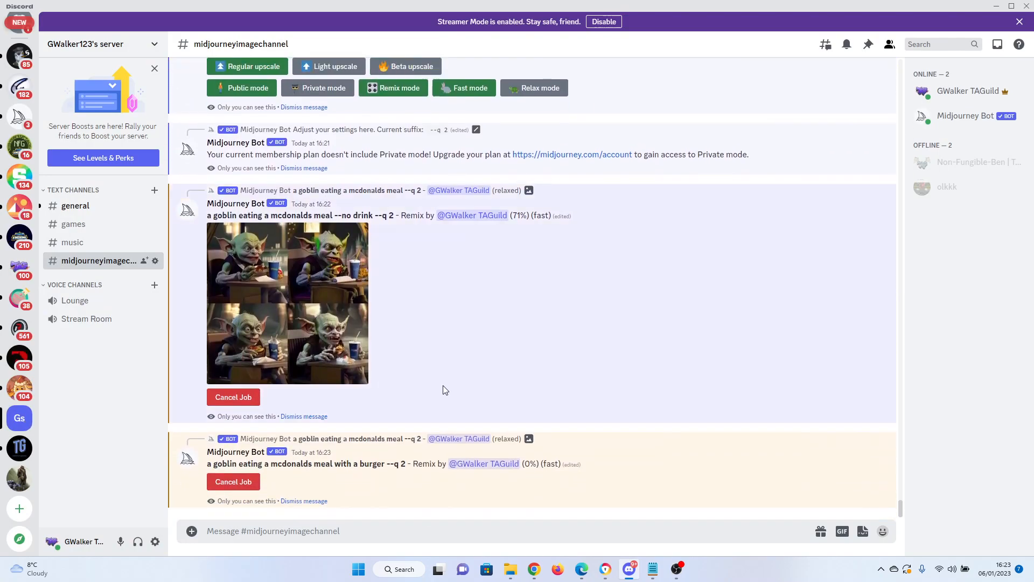
# Step: Examine the enlarged "--no drink" remix grid and the enlarged "with a burger" remix grid
pyautogui.click(275, 298)
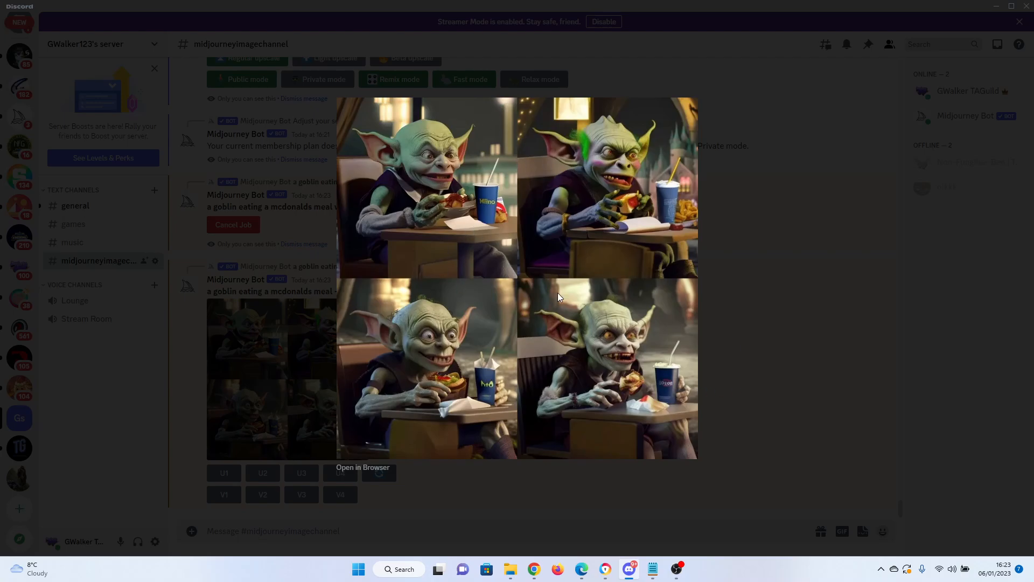
pyautogui.click(770, 376)
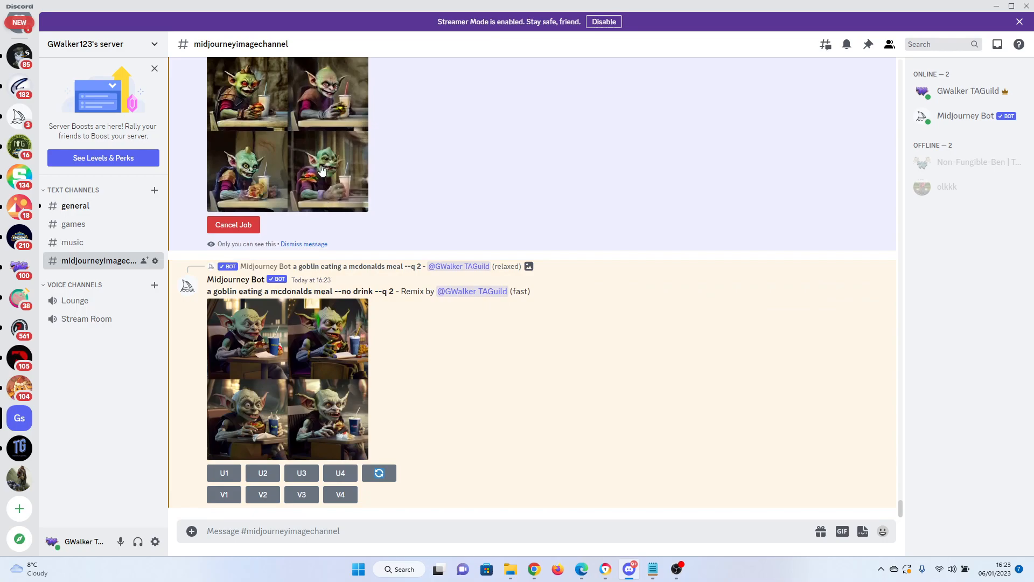
pyautogui.click(320, 385)
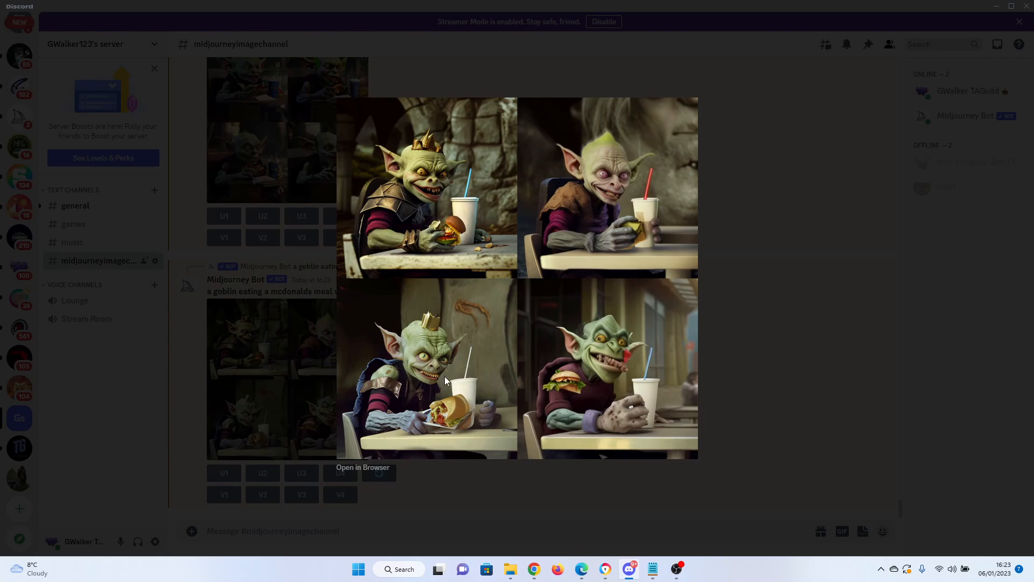
pyautogui.click(780, 313)
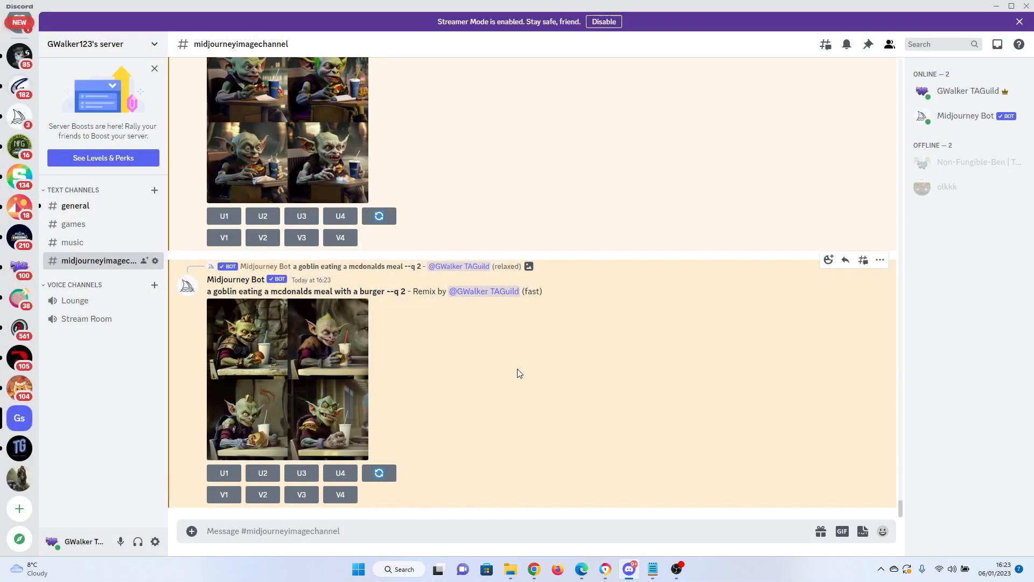
# Step: Reroll the "with a burger" remix grid and the original "a goblin eating a mcdonalds meal" grid
pyautogui.click(380, 473)
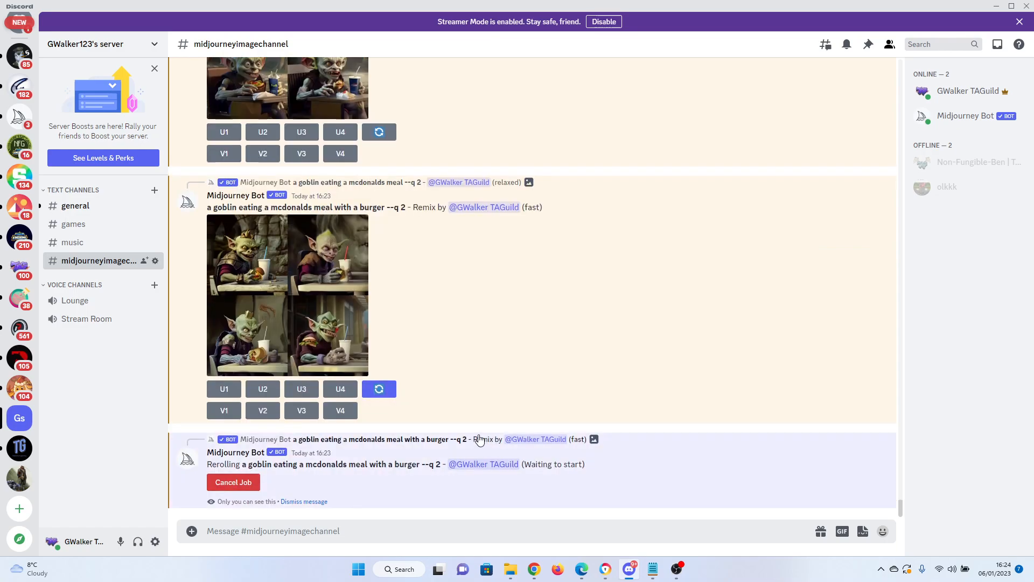
pyautogui.scroll(15, 487, 439)
pyautogui.scroll(5, 478, 435)
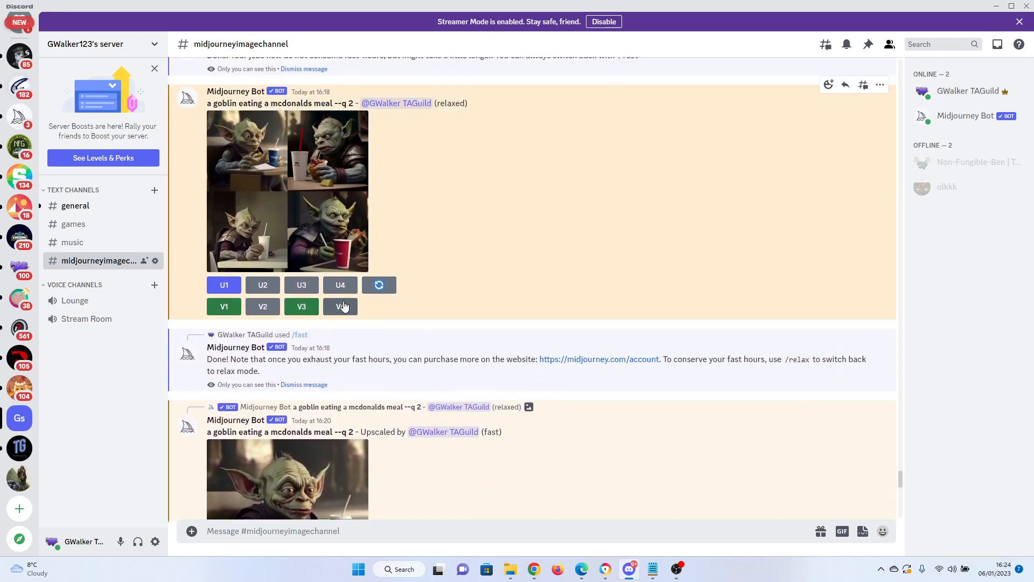
pyautogui.scroll(-15, 509, 254)
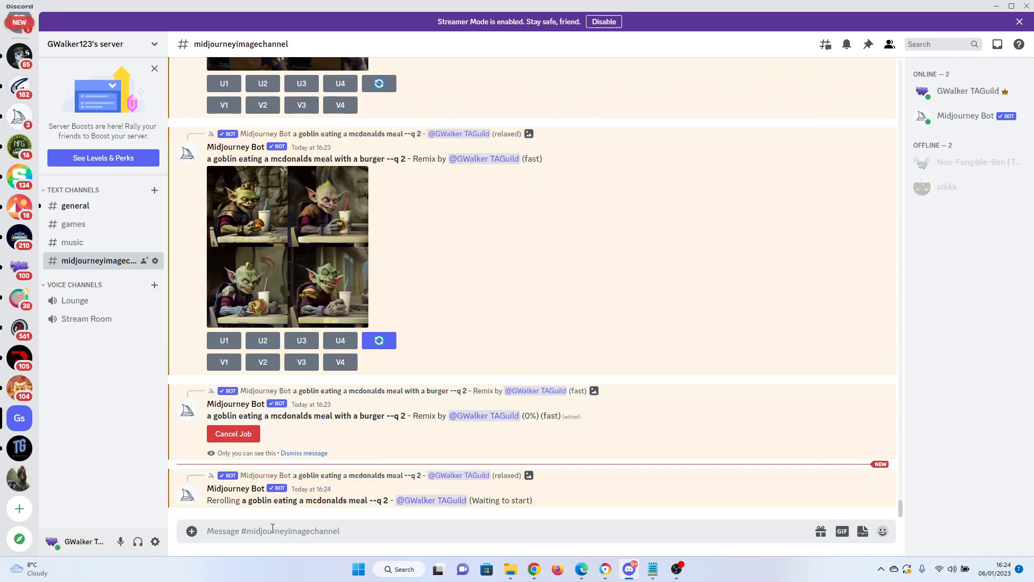
# Step: Copy the prompt text "a goblin eating a mcdonalds meal" from the upscaled goblin image's message, without the --q 2 suffix
pyautogui.scroll(10, 296, 374)
pyautogui.scroll(6, 295, 374)
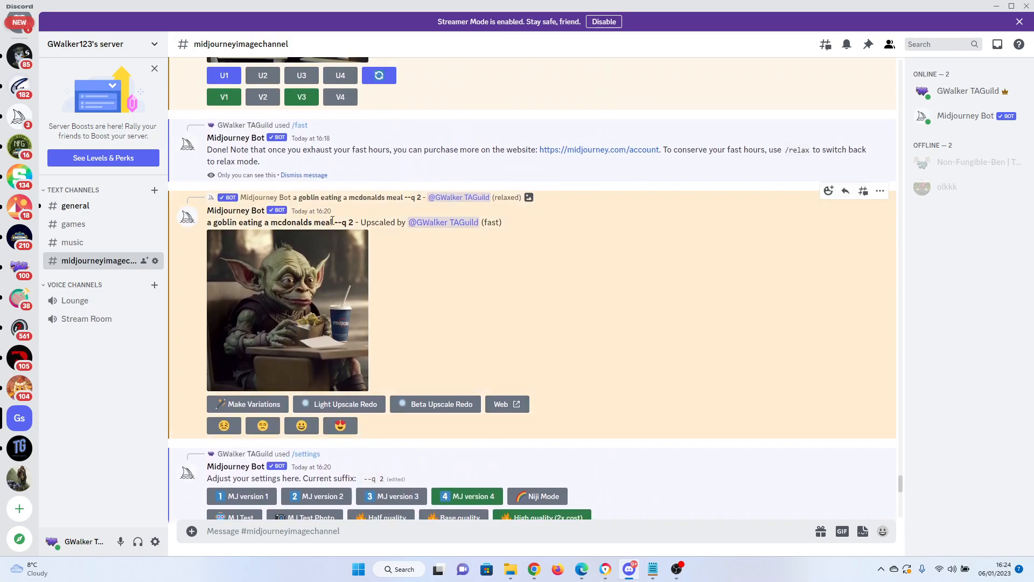
pyautogui.moveTo(333, 221); pyautogui.dragTo(223, 222)
pyautogui.rightClick(224, 223)
pyautogui.click(240, 234)
# Step: Generate images using /imagine with the copied prompt extended to "a goblin eating a mcdonalds meal watercolor style"
pyautogui.scroll(-10, 332, 357)
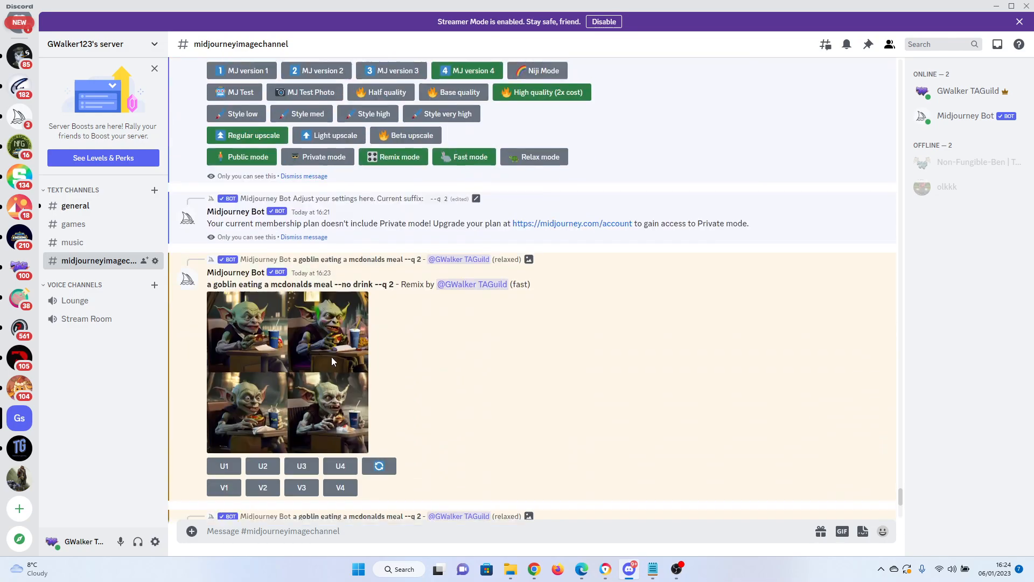
pyautogui.scroll(-7, 305, 467)
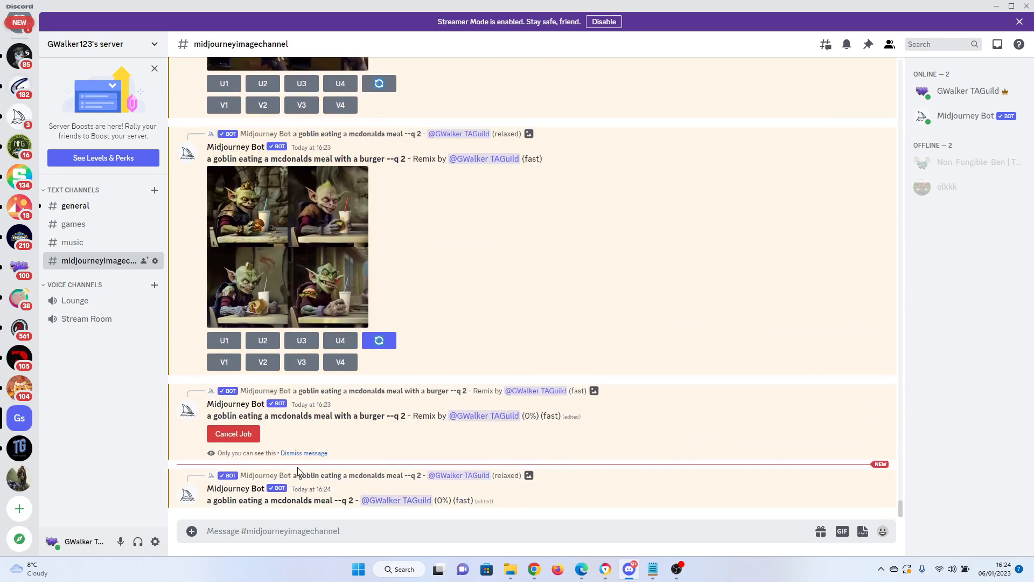
pyautogui.click(295, 533)
pyautogui.write('/imagine')
pyautogui.press('Tab')
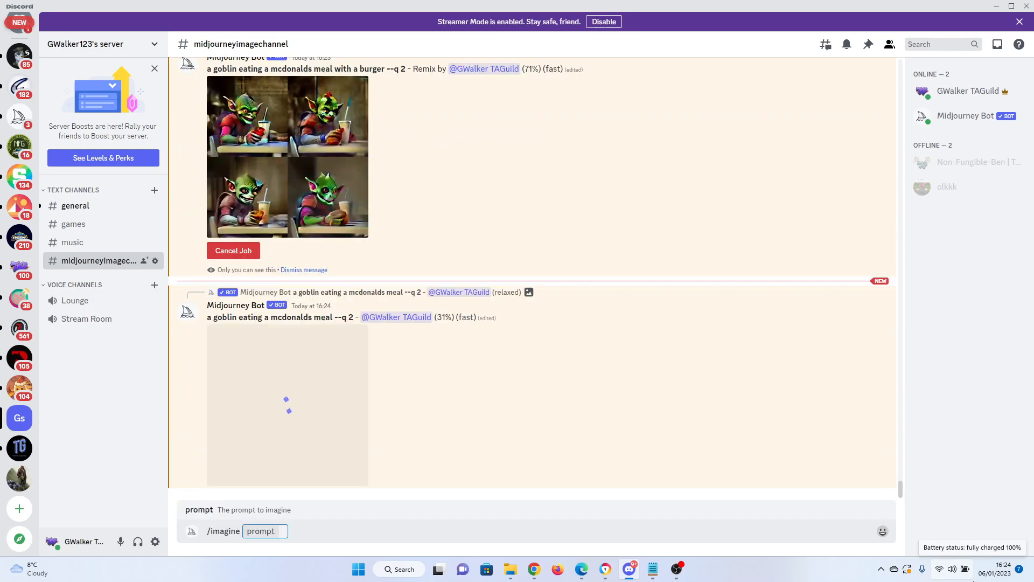
pyautogui.hotkey('ctrl', 'v')
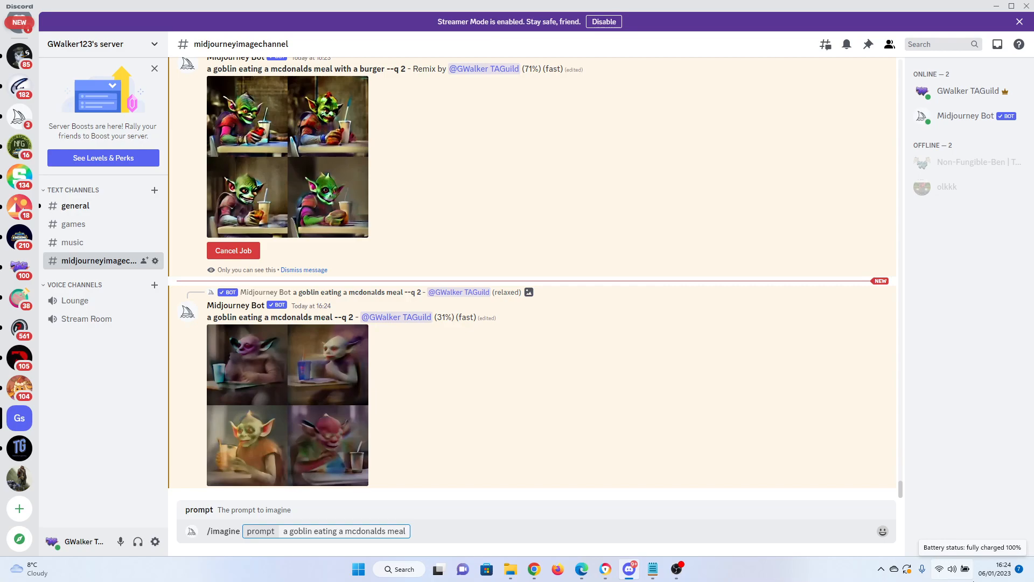
pyautogui.write('watercolor style')
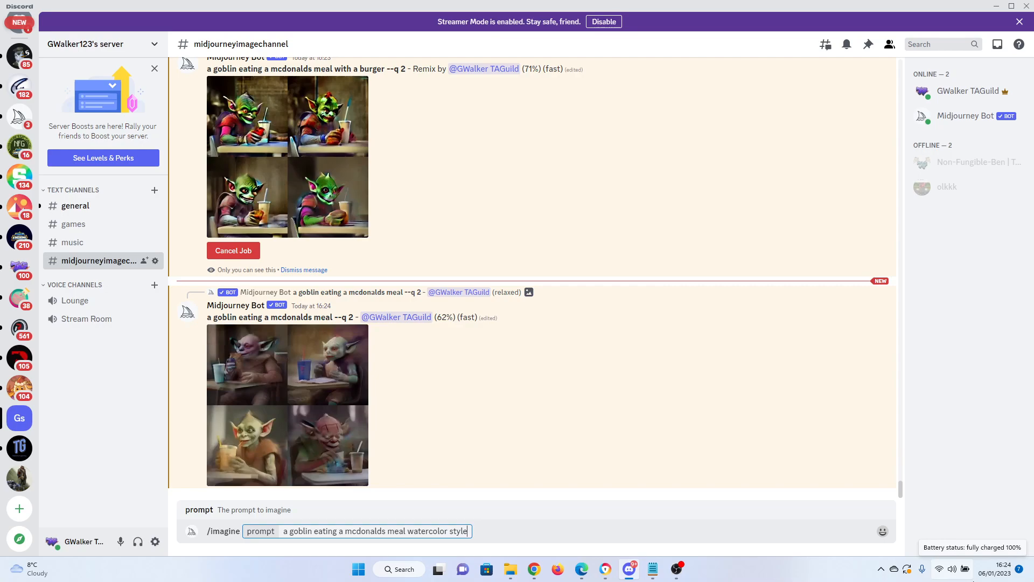
pyautogui.press('Return')
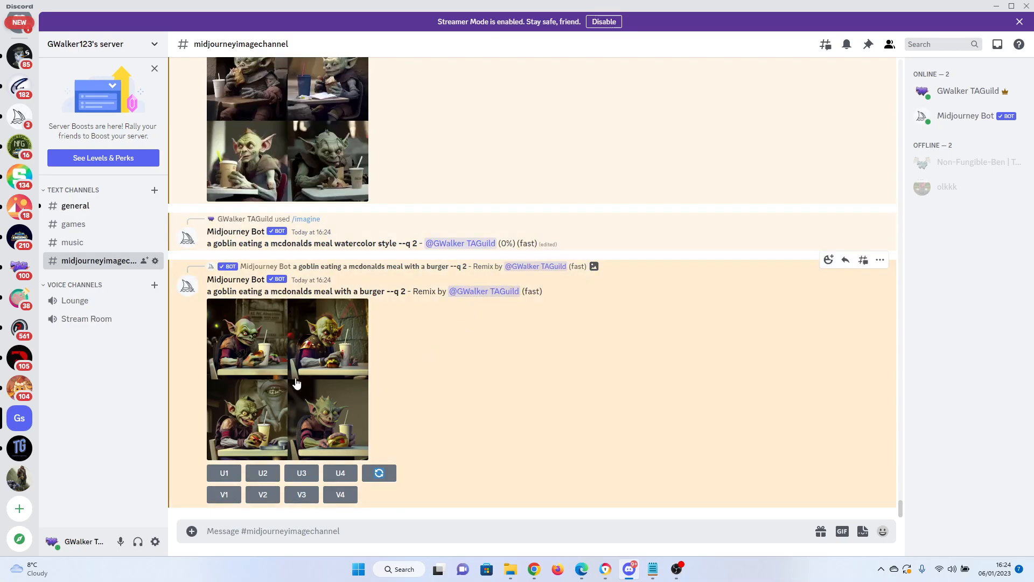
# Step: Examine the enlarged rerolled burger grid and the enlarged reroll of the original goblin prompt
pyautogui.scroll(3, 315, 377)
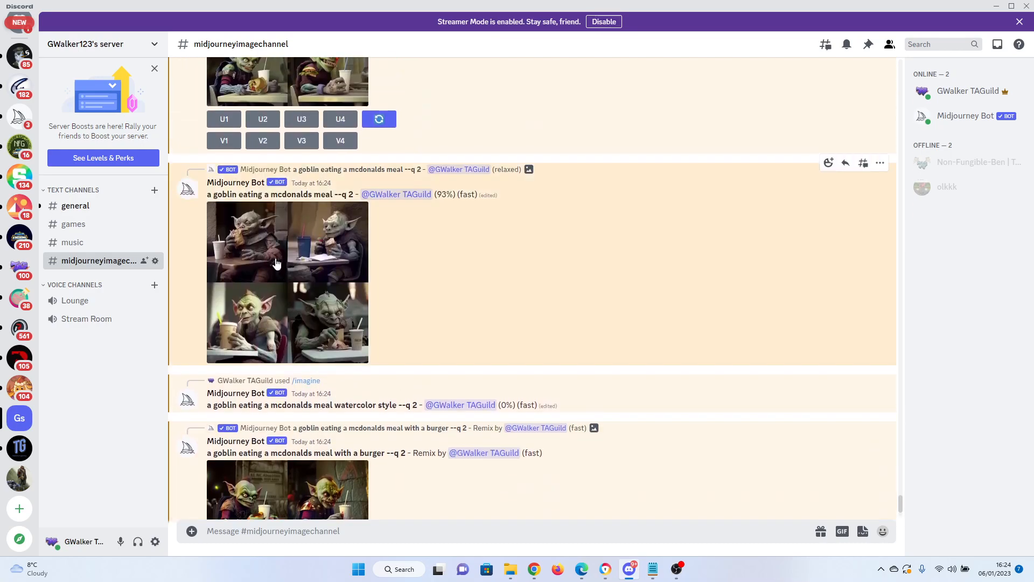
pyautogui.scroll(-3, 318, 437)
pyautogui.click(346, 375)
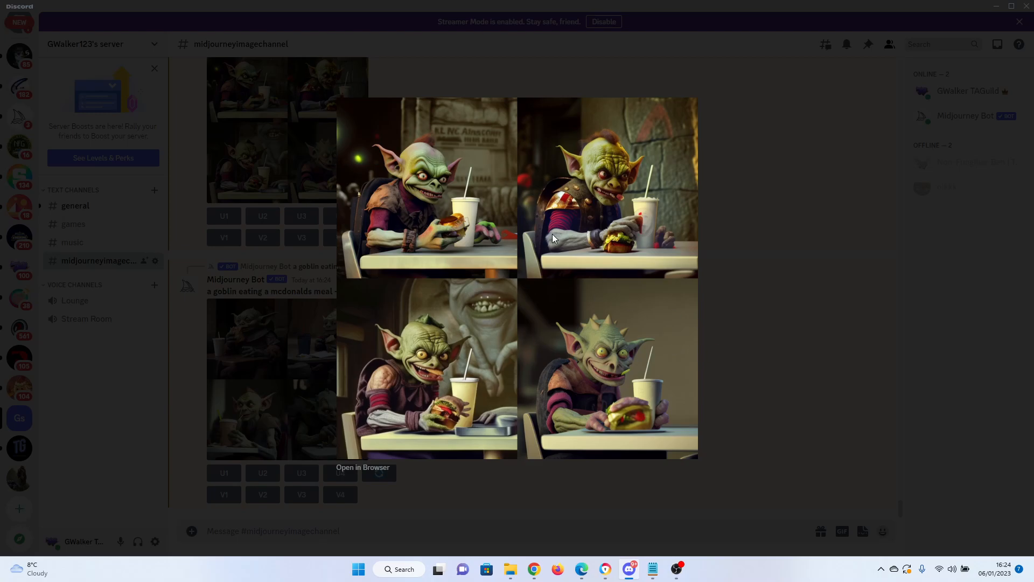
pyautogui.click(787, 313)
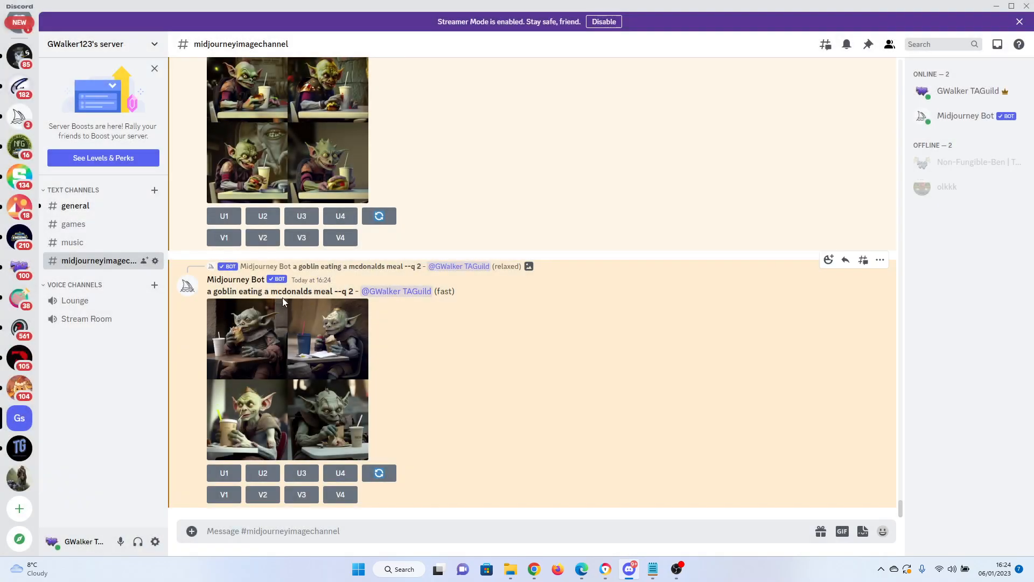
pyautogui.click(289, 360)
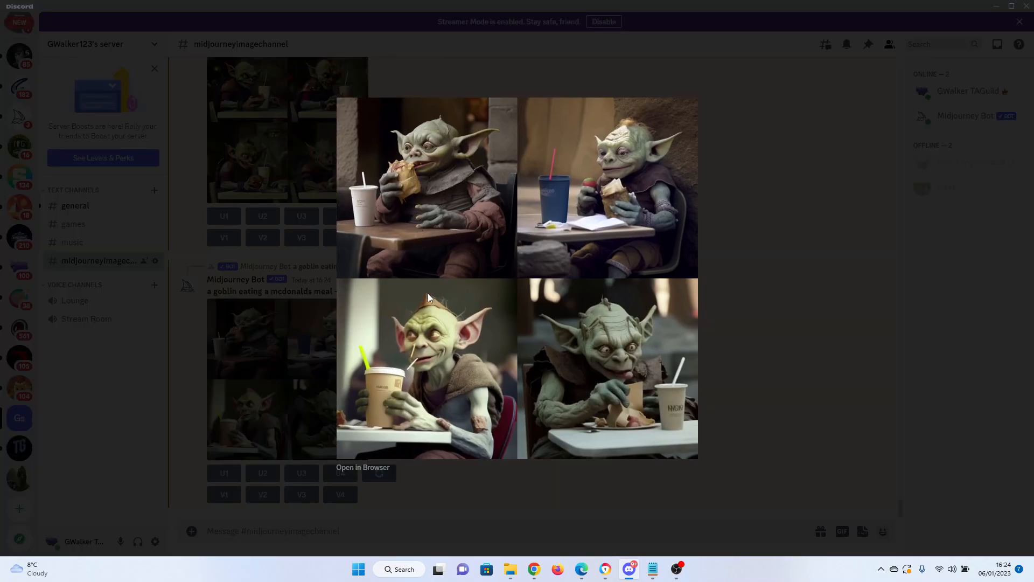
pyautogui.click(775, 367)
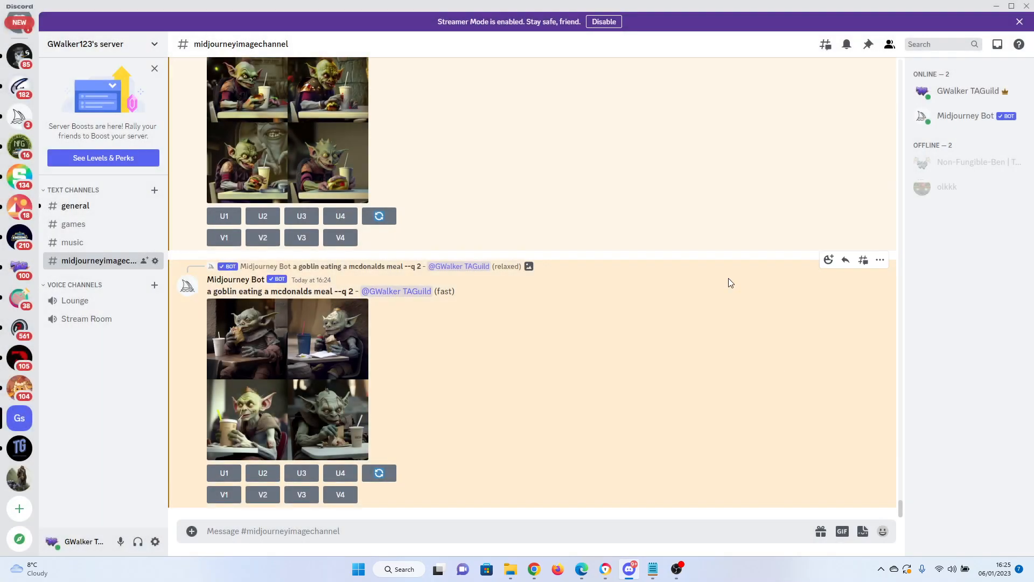
# Step: Find the watercolor style goblin grid and examine it enlarged
pyautogui.scroll(4, 548, 316)
pyautogui.scroll(5, 549, 316)
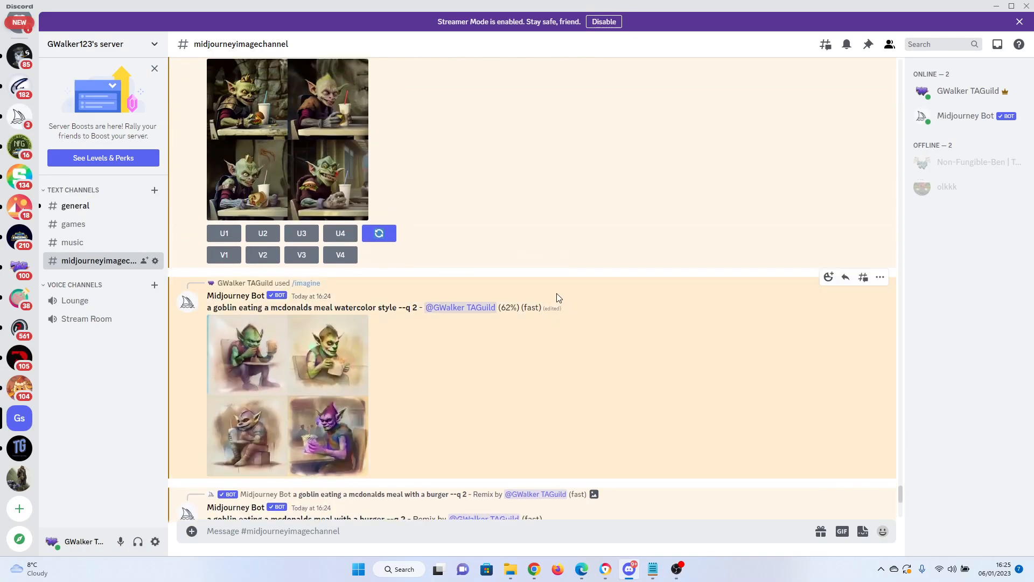
pyautogui.scroll(-10, 554, 295)
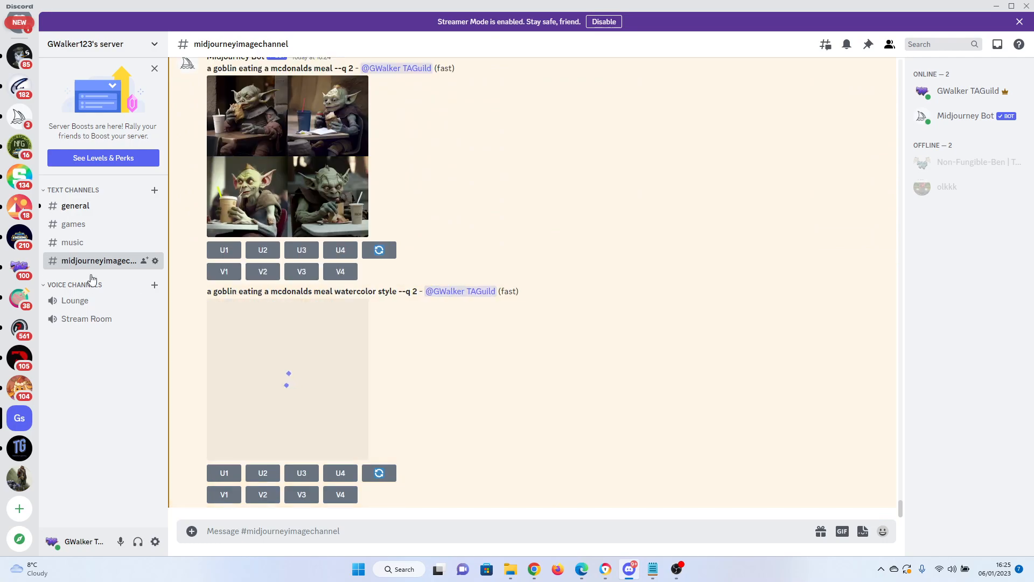
pyautogui.click(291, 366)
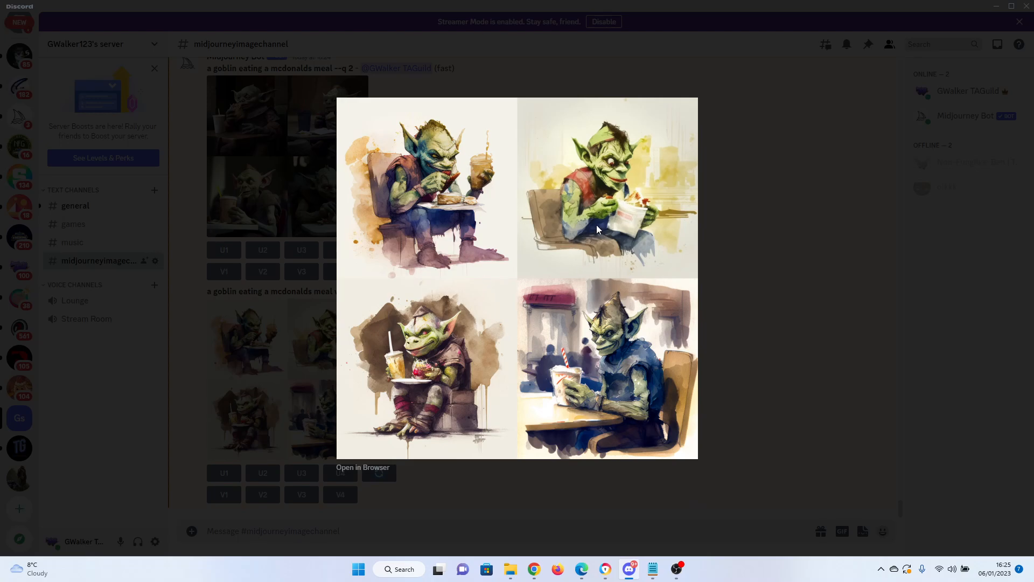
pyautogui.click(758, 332)
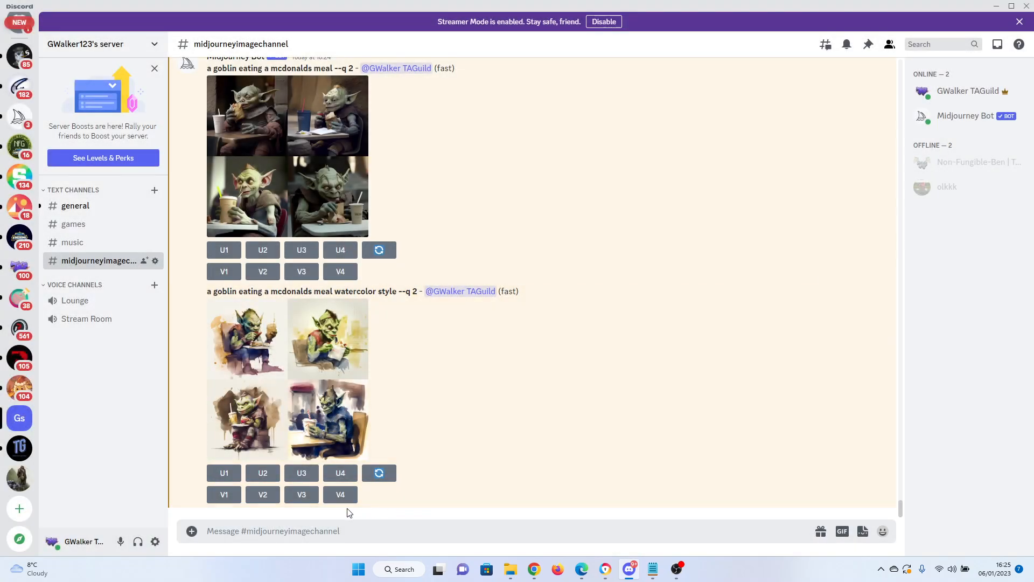
# Step: Copy the prompt "a goblin eating a mcdonalds meal watercolor style" from the watercolor grid into a new channel message
pyautogui.moveTo(397, 291); pyautogui.dragTo(207, 291)
pyautogui.rightClick(210, 291)
pyautogui.click(232, 305)
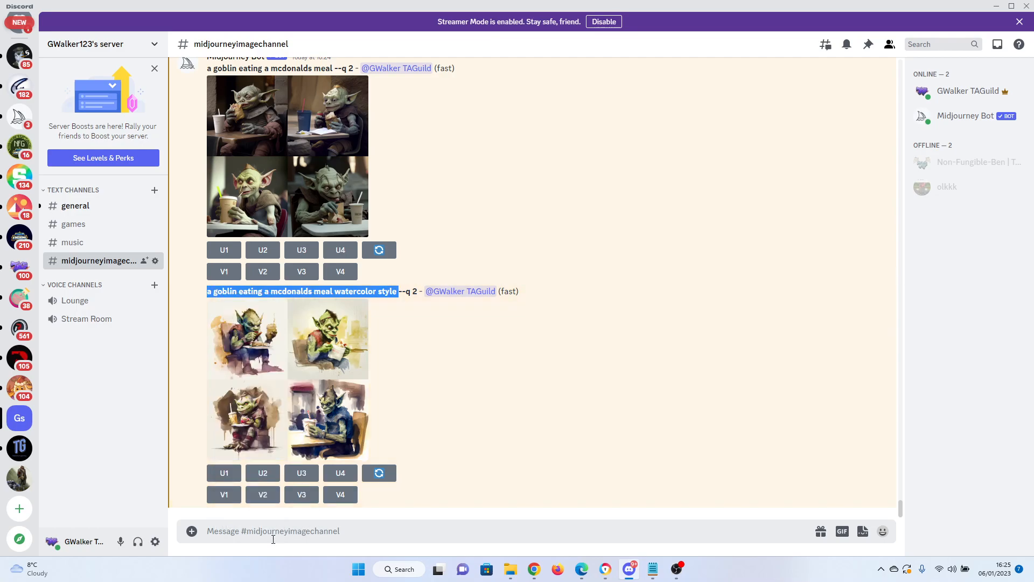
pyautogui.click(271, 533)
pyautogui.hotkey('ctrl', 'v')
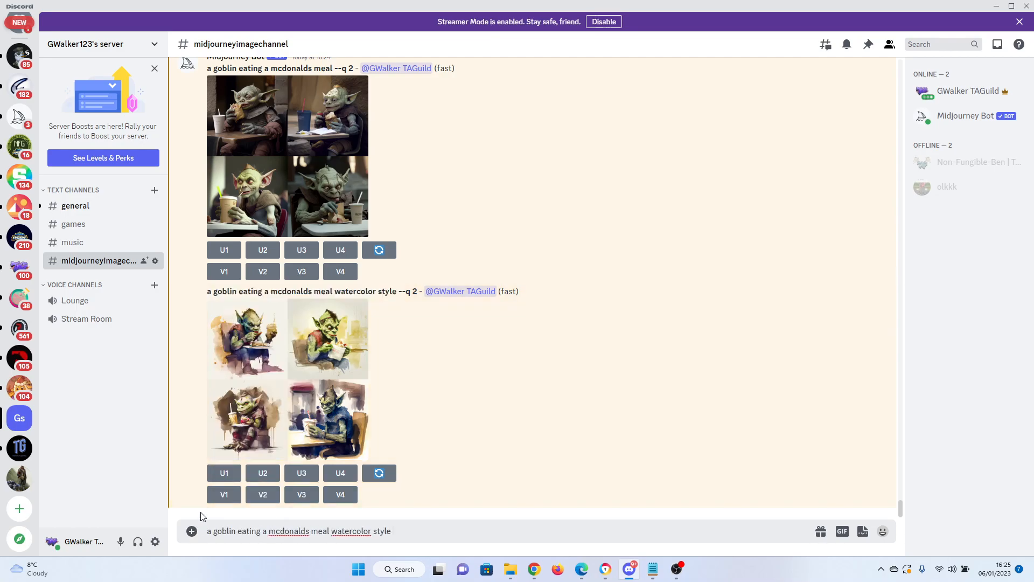
# Step: Replace "watercolor style" in the draft message with "black and white photograph" and send it to the channel
pyautogui.press('BackSpace')
pyautogui.press('BackSpace')
pyautogui.press('BackSpace')
pyautogui.press('BackSpace')
pyautogui.press('BackSpace')
pyautogui.press('BackSpace')
pyautogui.press('BackSpace')
pyautogui.press('BackSpace')
pyautogui.press('BackSpace')
pyautogui.press('BackSpace')
pyautogui.press('BackSpace')
pyautogui.press('BackSpace')
pyautogui.press('BackSpace')
pyautogui.press('BackSpace')
pyautogui.press('BackSpace')
pyautogui.press('BackSpace')
pyautogui.press('BackSpace')
pyautogui.write('black and white photograph')
pyautogui.press('Return')
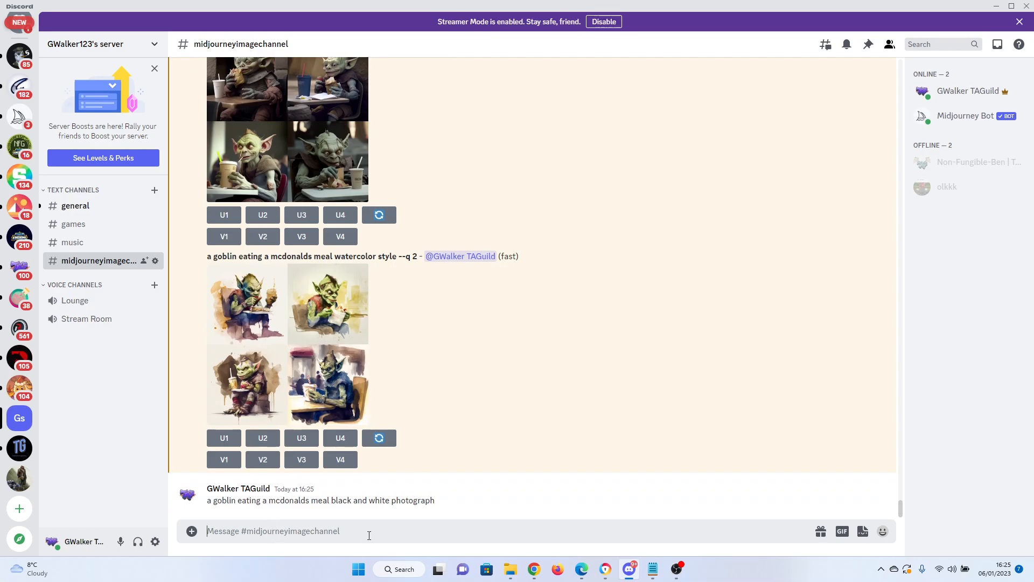
# Step: Copy the sent message's text and generate images from it using /imagine: "a goblin eating a mcdonalds meal black and white photograph"
pyautogui.moveTo(439, 504); pyautogui.dragTo(205, 502)
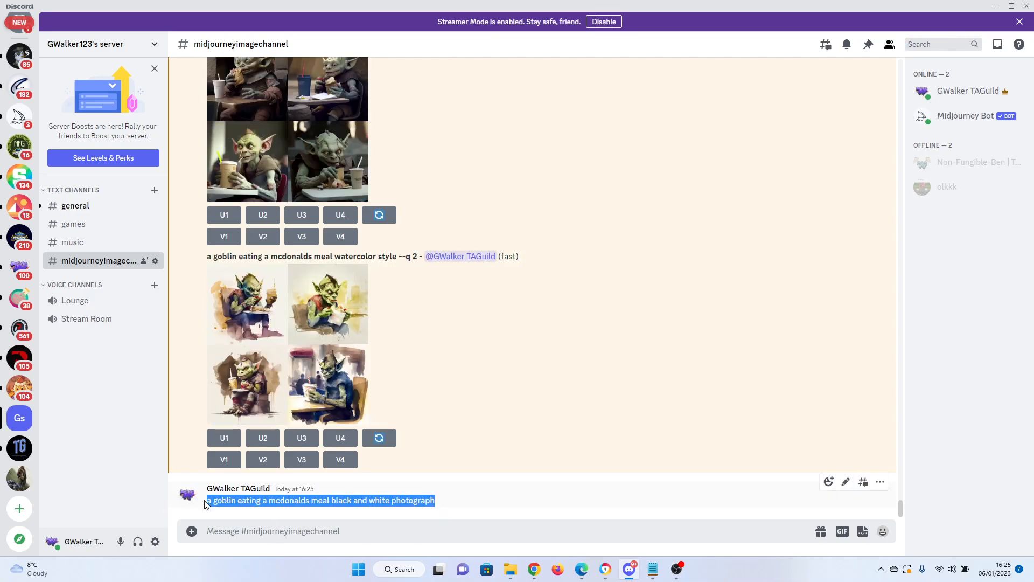
pyautogui.rightClick(207, 501)
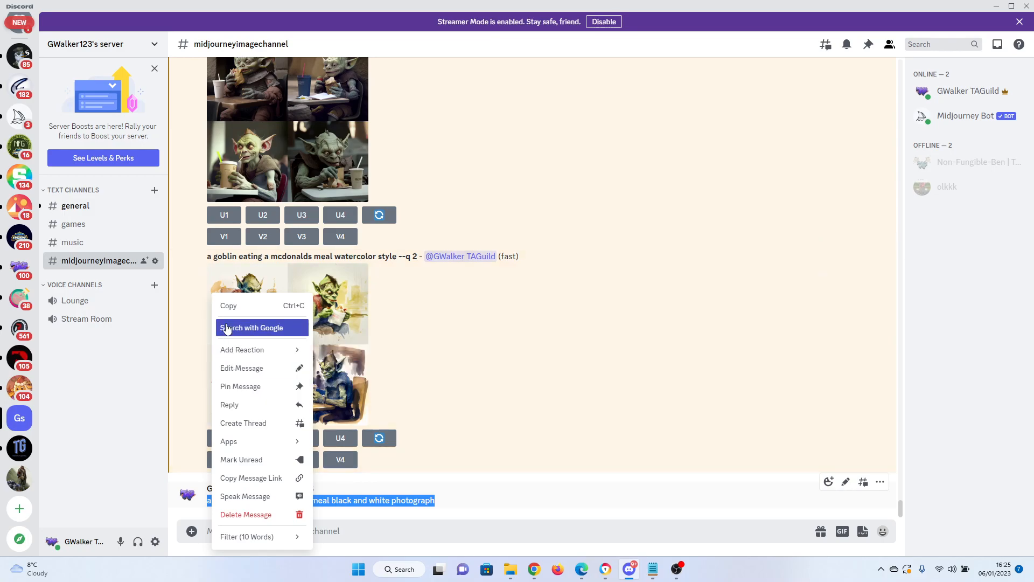
pyautogui.click(224, 305)
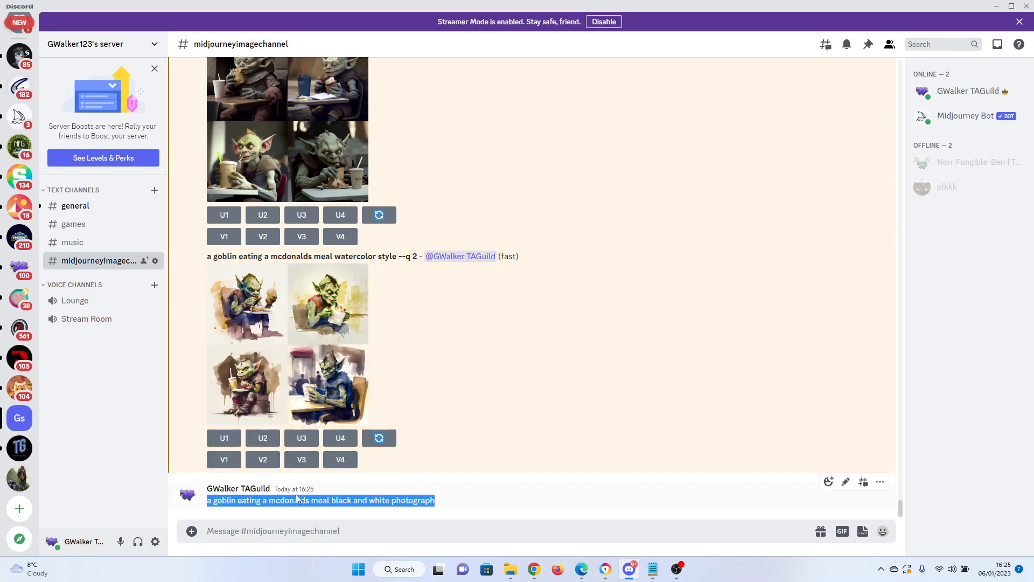
pyautogui.click(301, 531)
pyautogui.write('/imagine')
pyautogui.press('Tab')
pyautogui.hotkey('ctrl', 'v')
pyautogui.press('Return')
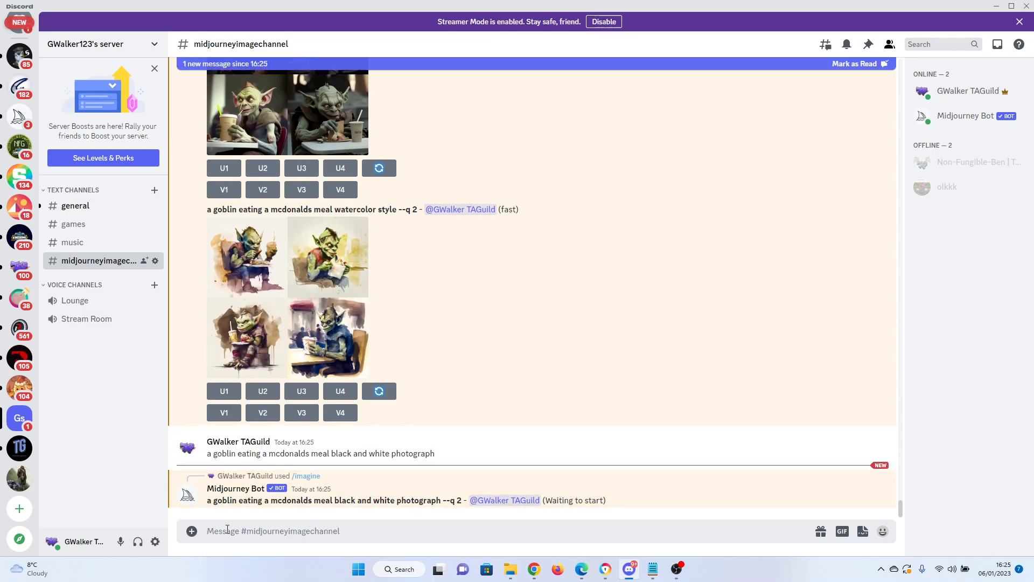
# Step: Generate images using /imagine with the pasted prompt's style wording replaced, giving "a goblin eating a mcdonalds meal van gogh"
pyautogui.write('/')
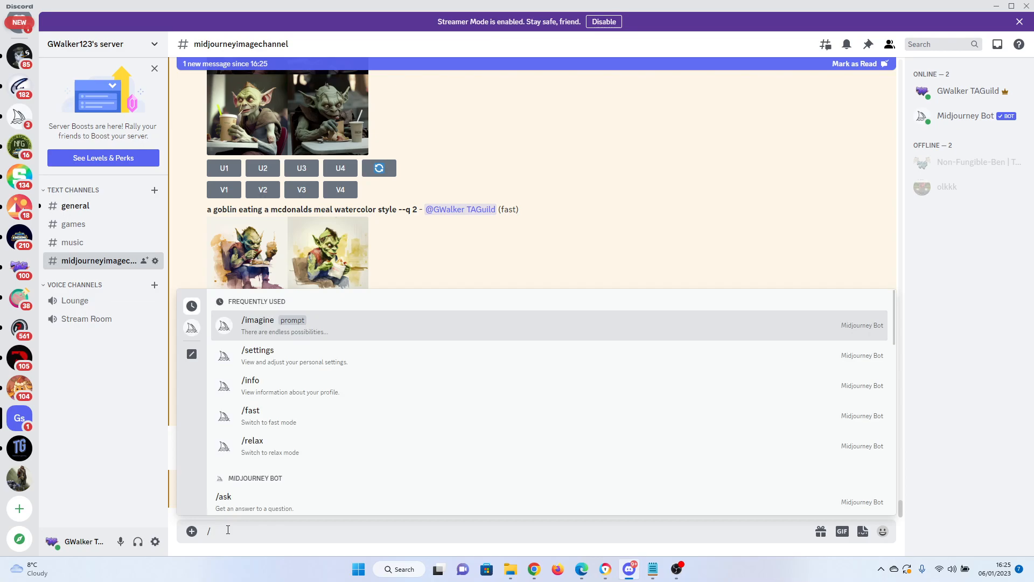
pyautogui.write('imagine')
pyautogui.press('Tab')
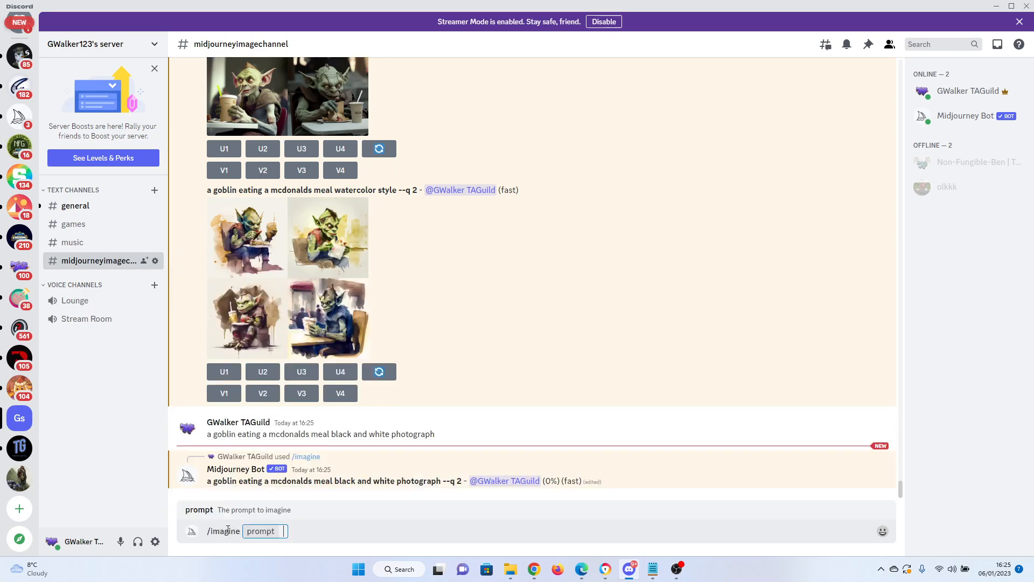
pyautogui.hotkey('ctrl', 'v')
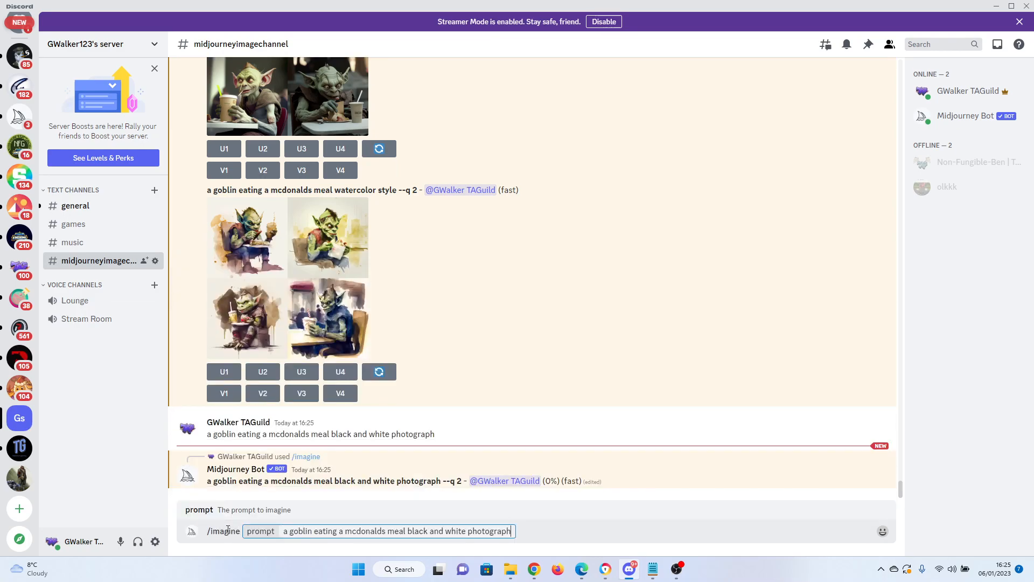
pyautogui.press('BackSpace')
pyautogui.press('BackSpace')
pyautogui.press('BackSpace')
pyautogui.press('BackSpace')
pyautogui.press('BackSpace')
pyautogui.press('BackSpace')
pyautogui.press('BackSpace')
pyautogui.press('BackSpace')
pyautogui.press('BackSpace')
pyautogui.press('BackSpace')
pyautogui.press('BackSpace')
pyautogui.press('BackSpace')
pyautogui.press('BackSpace')
pyautogui.press('BackSpace')
pyautogui.press('BackSpace')
pyautogui.press('BackSpace')
pyautogui.press('BackSpace')
pyautogui.press('BackSpace')
pyautogui.press('BackSpace')
pyautogui.press('BackSpace')
pyautogui.press('BackSpace')
pyautogui.press('BackSpace')
pyautogui.press('BackSpace')
pyautogui.press('BackSpace')
pyautogui.press('BackSpace')
pyautogui.press('BackSpace')
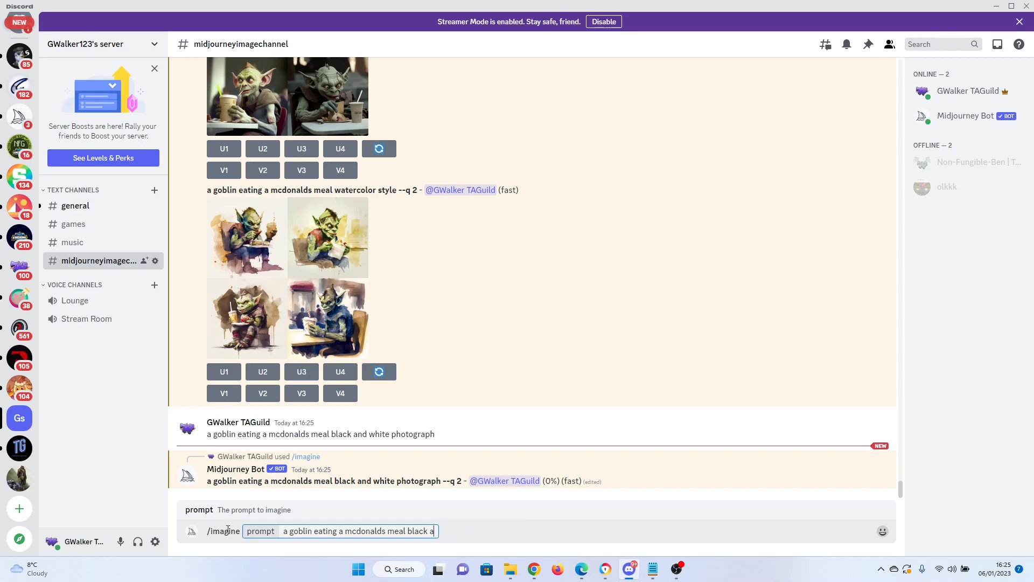
pyautogui.write('van gogh')
pyautogui.press('Return')
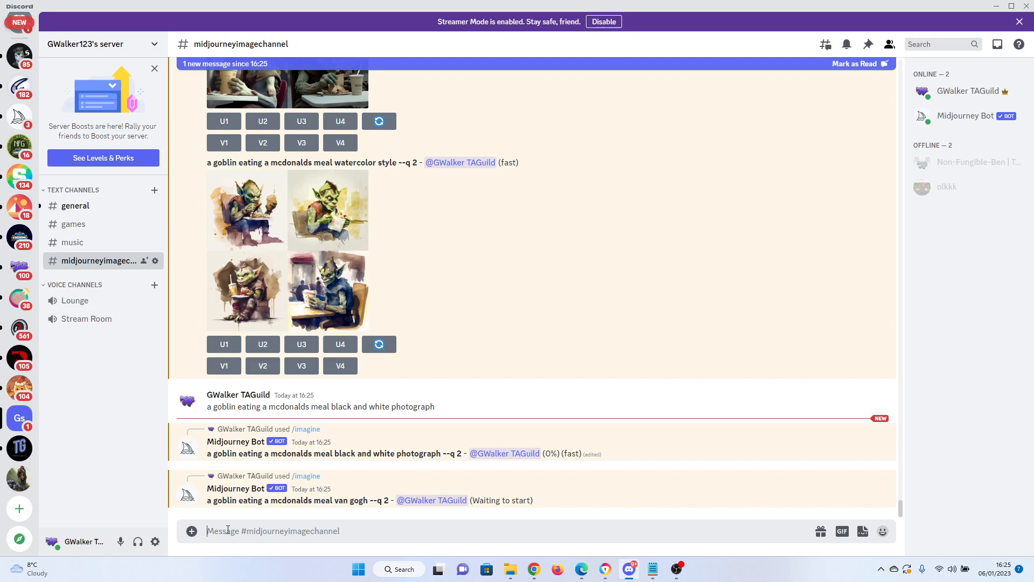
# Step: Generate images using /imagine with the copied black and white photograph prompt, adding "van gogh stlye" to its end
pyautogui.write('/imagin')
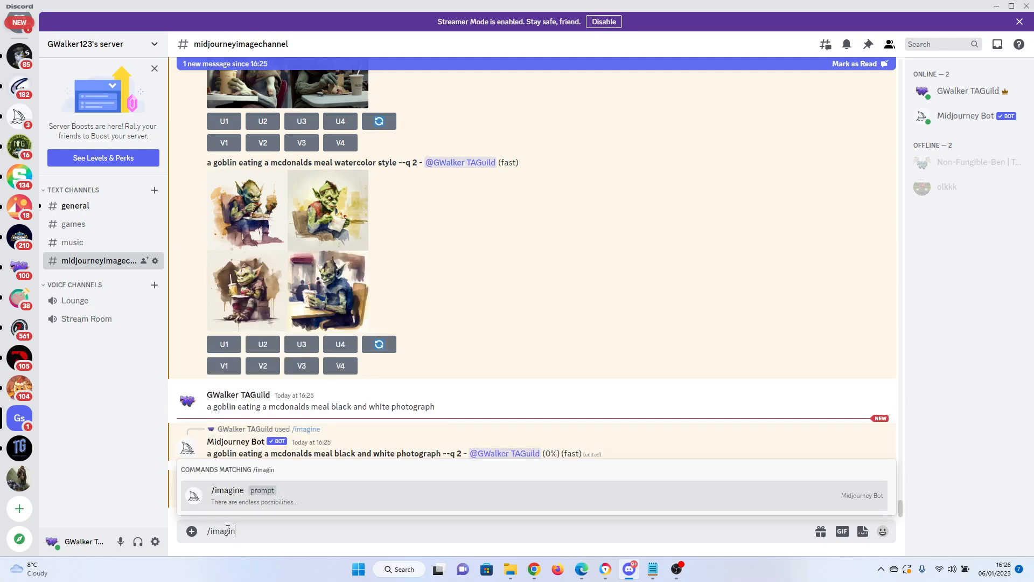
pyautogui.press('Tab')
pyautogui.hotkey('ctrl', 'v')
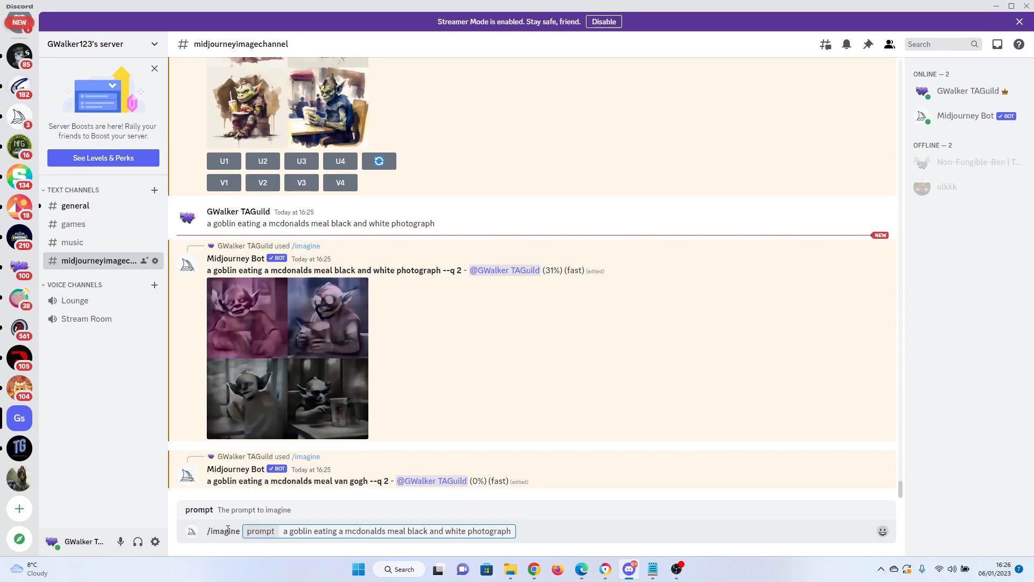
pyautogui.write('van gogh stlye')
pyautogui.press('Return')
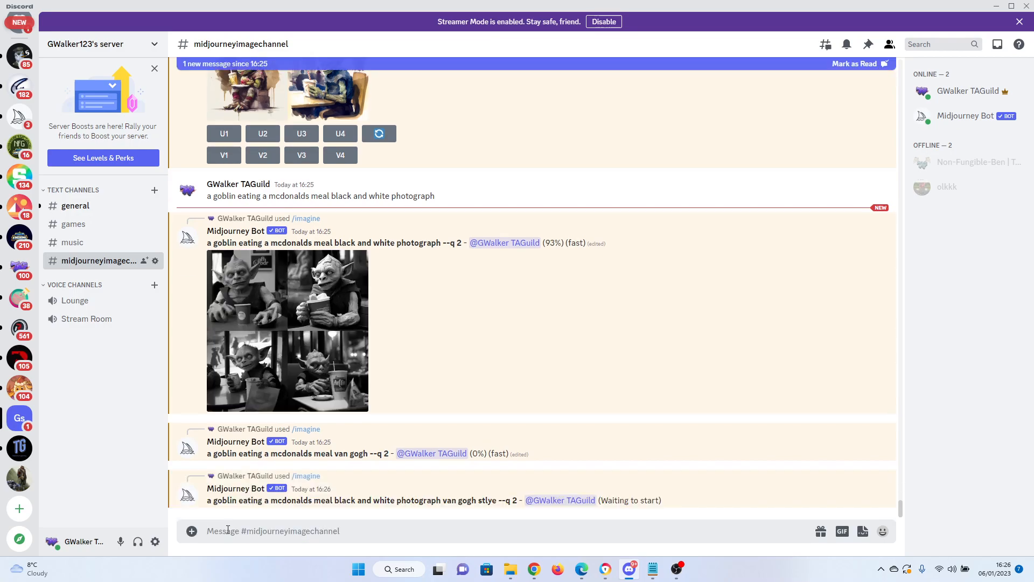
# Step: View the black and white photograph grid and the van gogh grid enlarged, closing each preview
pyautogui.click(283, 311)
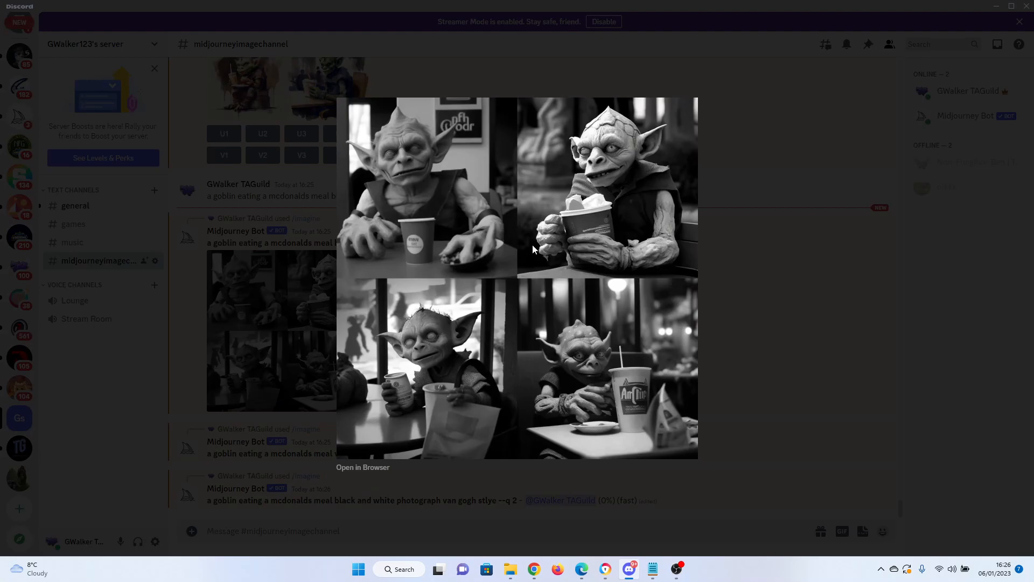
pyautogui.click(782, 263)
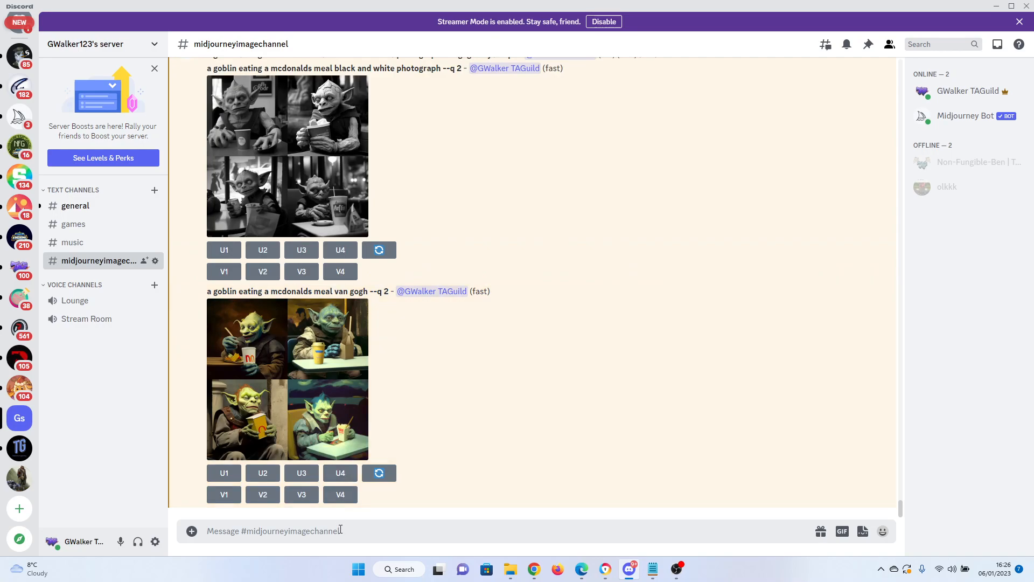
pyautogui.click(278, 371)
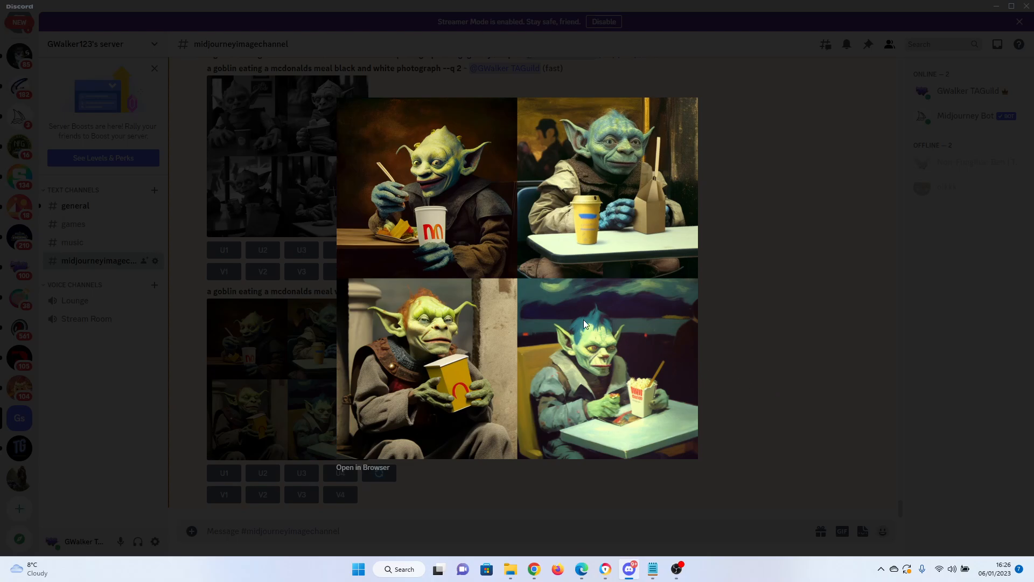
pyautogui.click(796, 364)
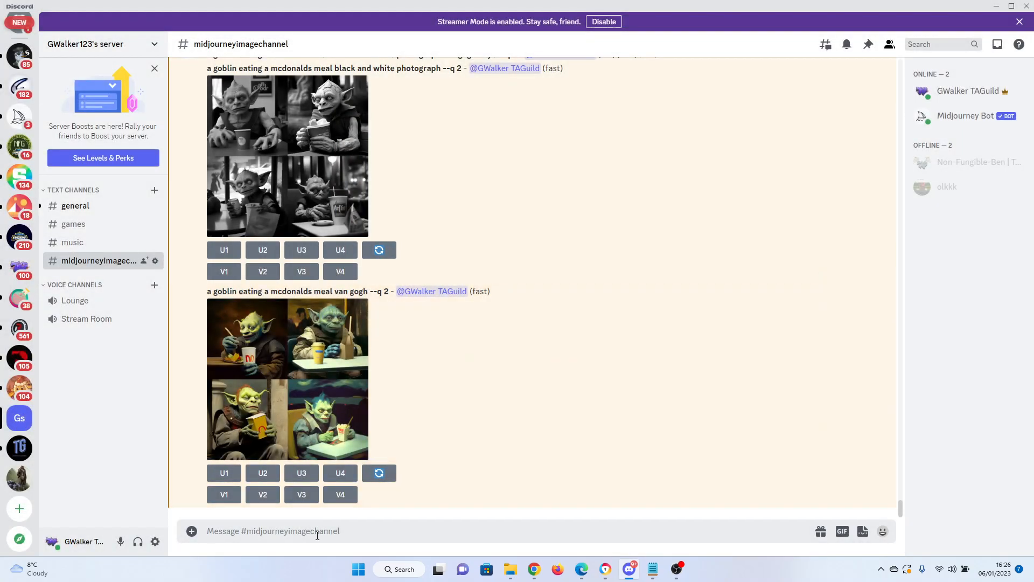
# Step: Generate images using /imagine with the pasted prompt's style wording replaced, giving "a goblin eating a mcdonalds meal unreal engine style"
pyautogui.write('/imagine prompt')
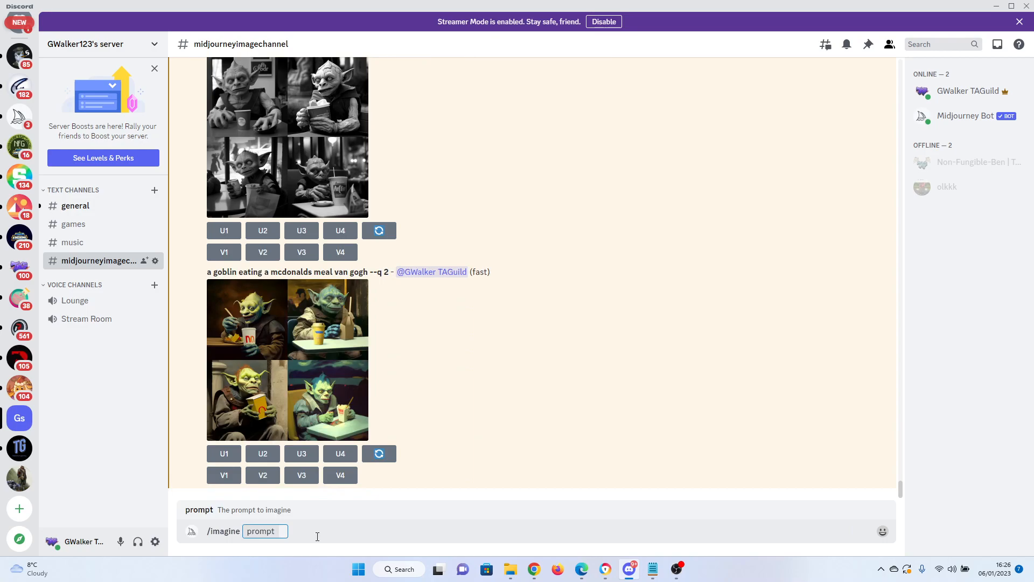
pyautogui.hotkey('ctrl', 'v')
pyautogui.press('BackSpace')
pyautogui.press('BackSpace')
pyautogui.press('BackSpace')
pyautogui.press('BackSpace')
pyautogui.press('BackSpace')
pyautogui.press('BackSpace')
pyautogui.press('BackSpace')
pyautogui.press('BackSpace')
pyautogui.press('BackSpace')
pyautogui.press('BackSpace')
pyautogui.press('BackSpace')
pyautogui.press('BackSpace')
pyautogui.press('BackSpace')
pyautogui.press('BackSpace')
pyautogui.press('BackSpace')
pyautogui.press('BackSpace')
pyautogui.press('BackSpace')
pyautogui.press('BackSpace')
pyautogui.press('BackSpace')
pyautogui.press('BackSpace')
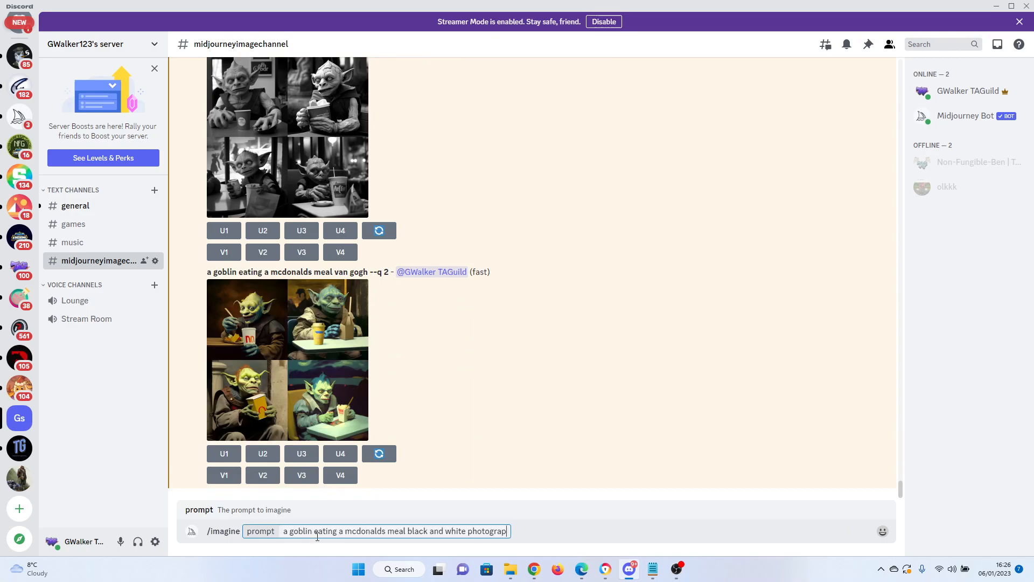
pyautogui.press('BackSpace')
pyautogui.write('un')
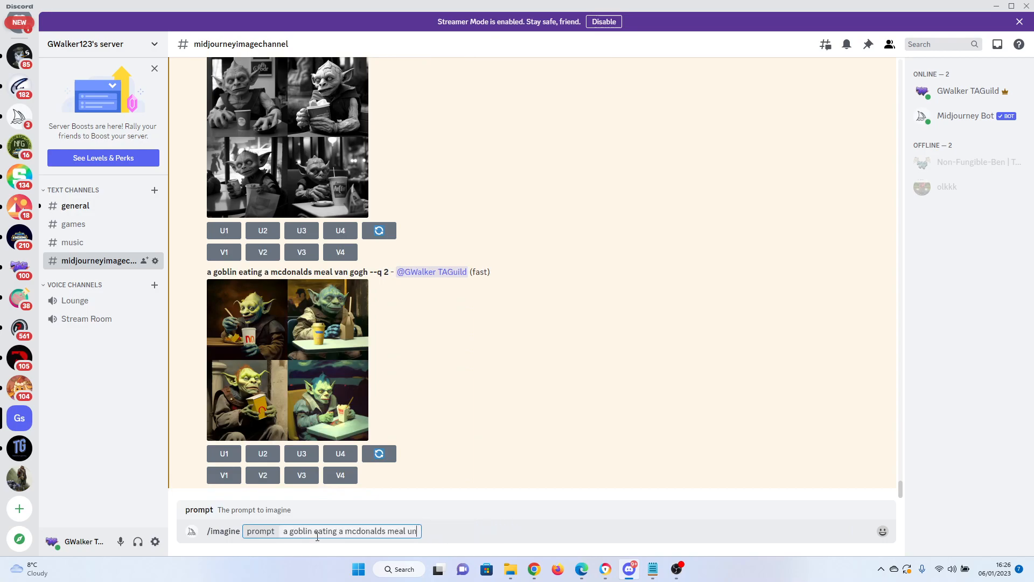
pyautogui.write('real engine style')
pyautogui.press('Return')
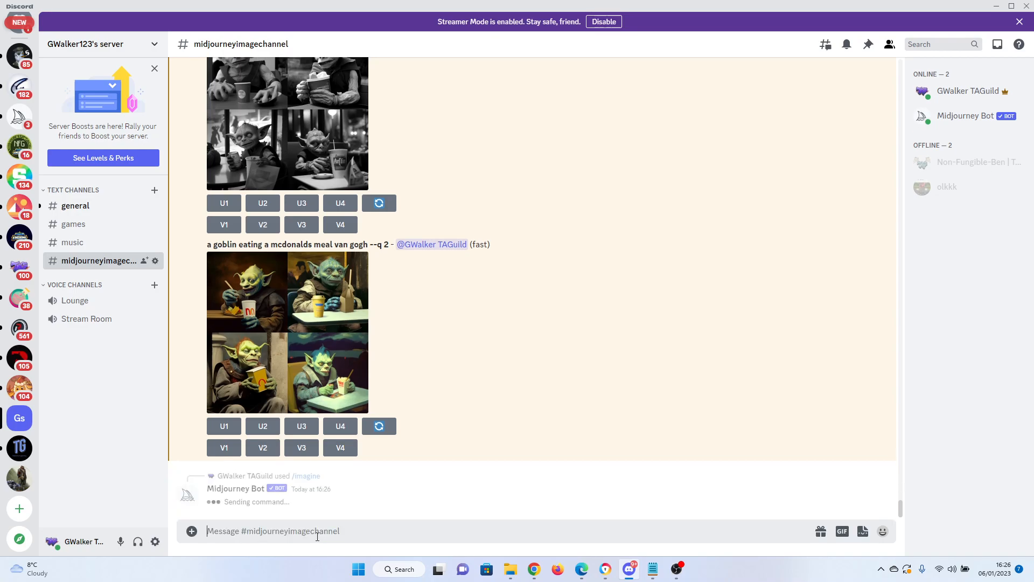
# Step: Generate images using /imagine with the prompt "a goblin eating a mcdonalds meal black and white photograph HD 4k"
pyautogui.write('/imagine')
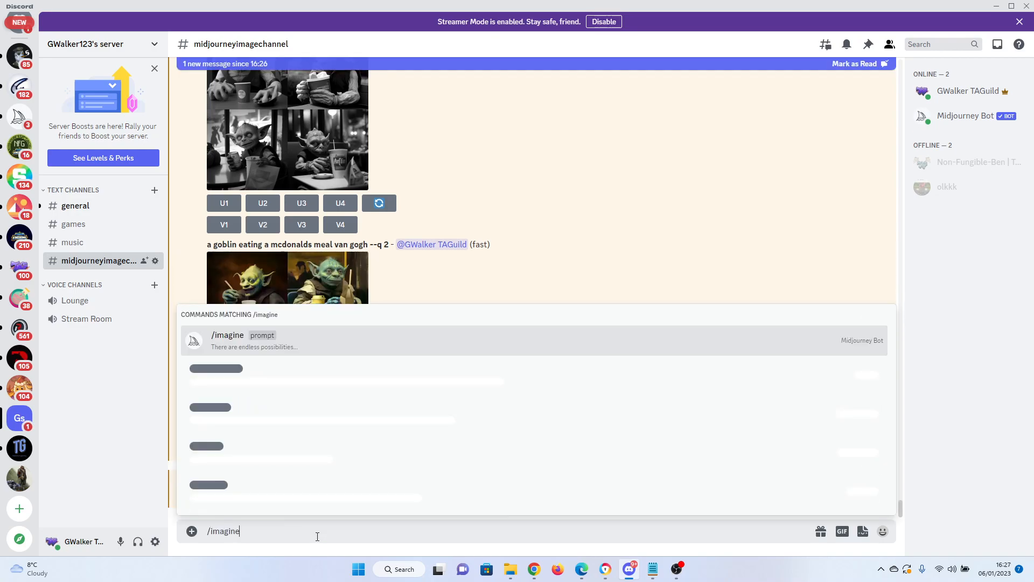
pyautogui.press('Tab')
pyautogui.write('a goblin eating a mcdonalds meal black and white photograph')
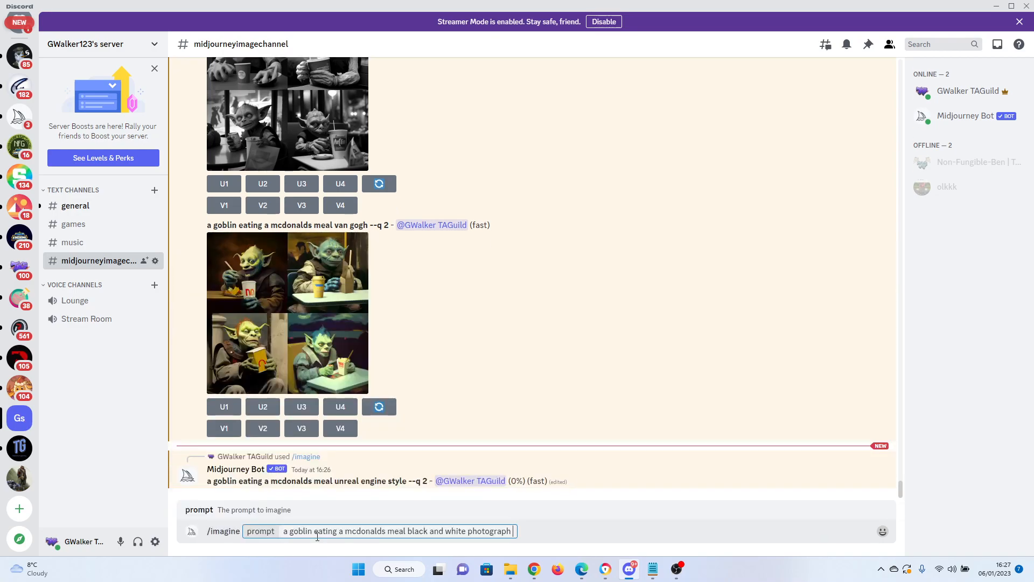
pyautogui.write('HD 4k')
pyautogui.press('Return')
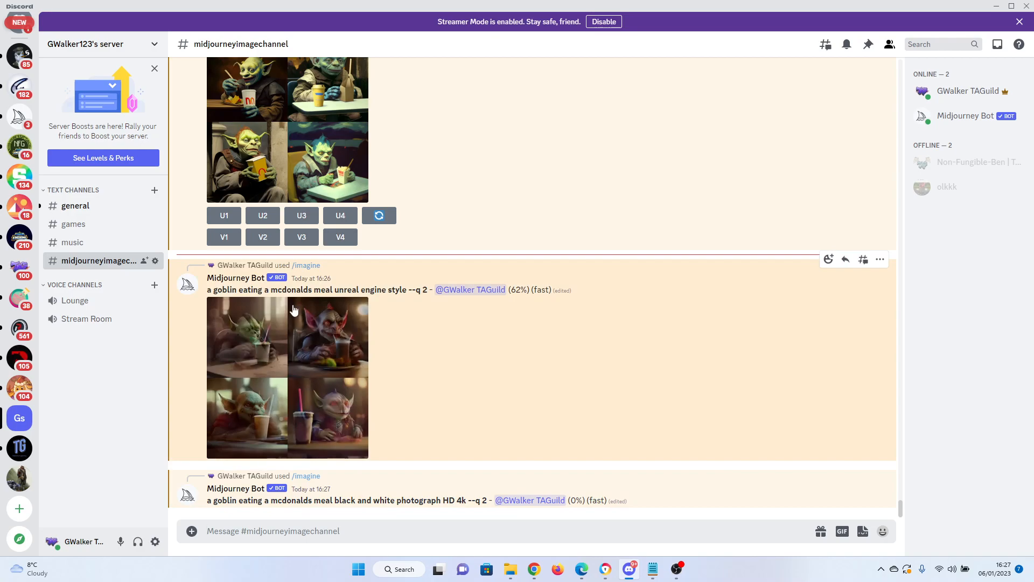
# Step: View the unreal engine style grid and the black and white HD 4k grid enlarged, closing each preview
pyautogui.click(286, 382)
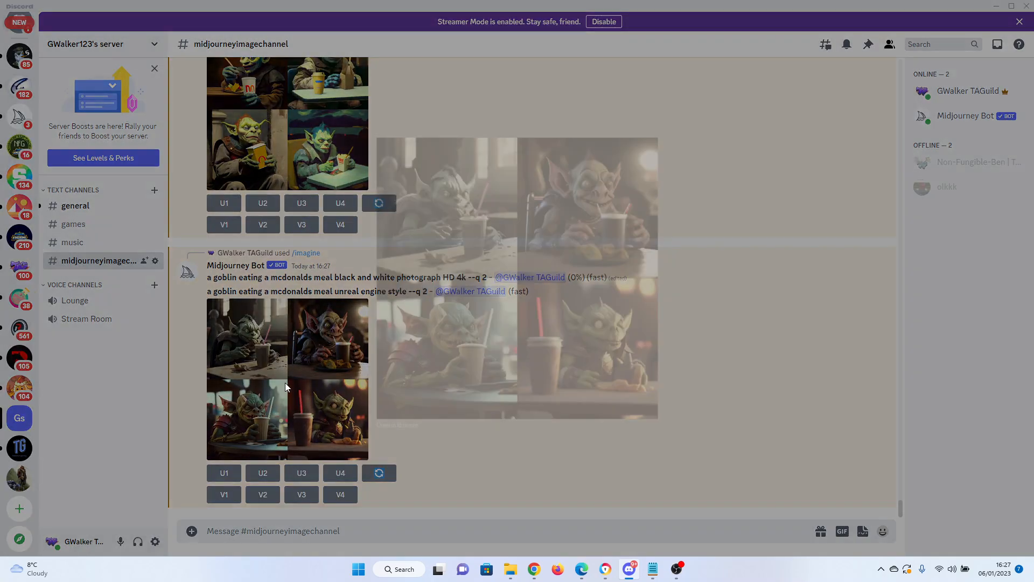
pyautogui.click(747, 394)
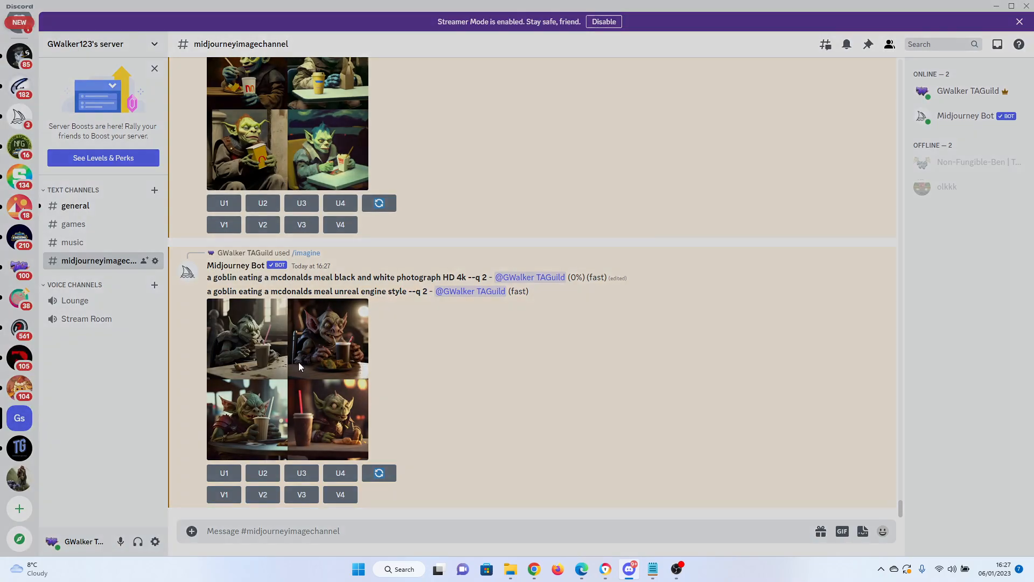
pyautogui.click(303, 370)
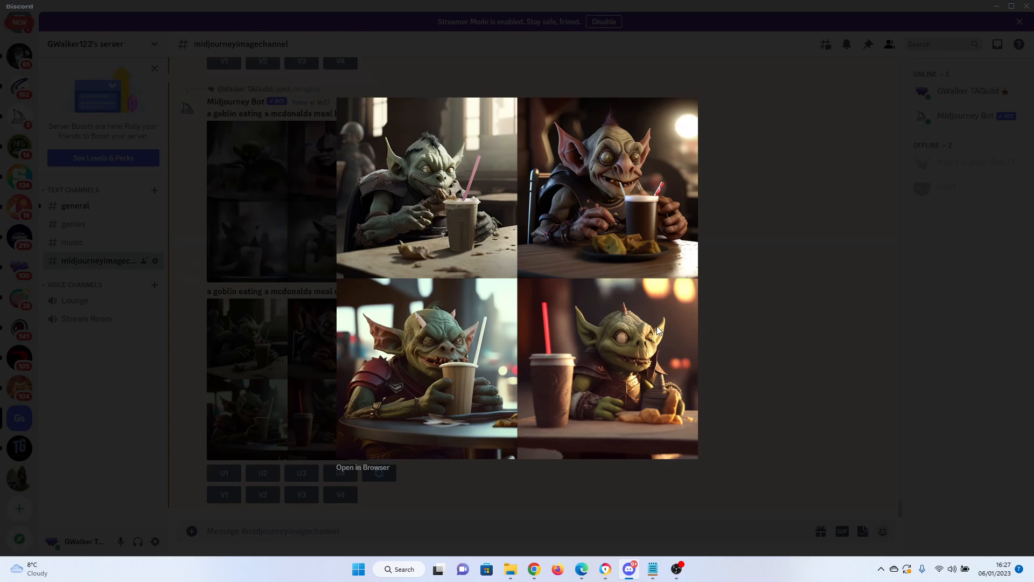
pyautogui.click(800, 379)
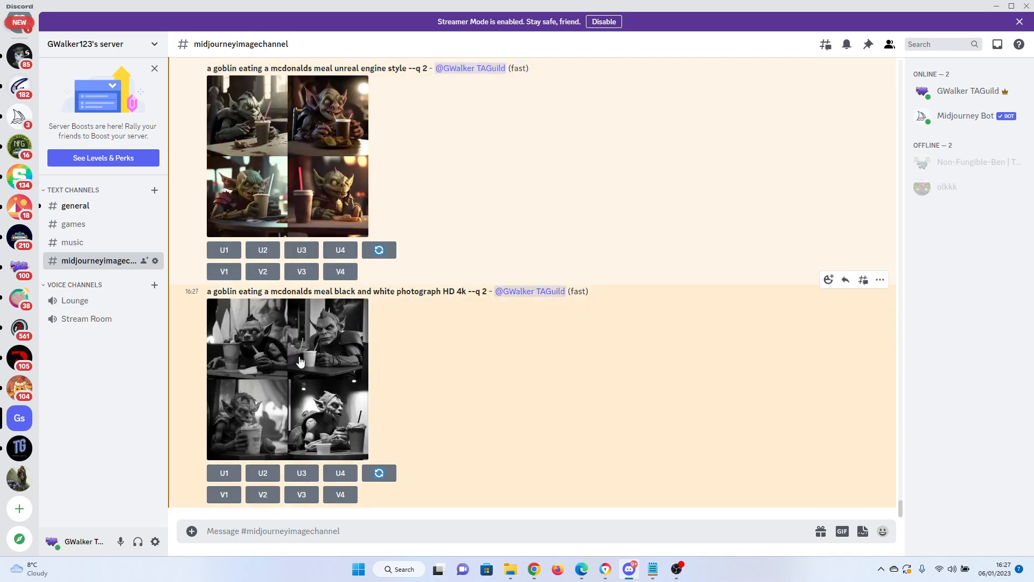
pyautogui.click(298, 361)
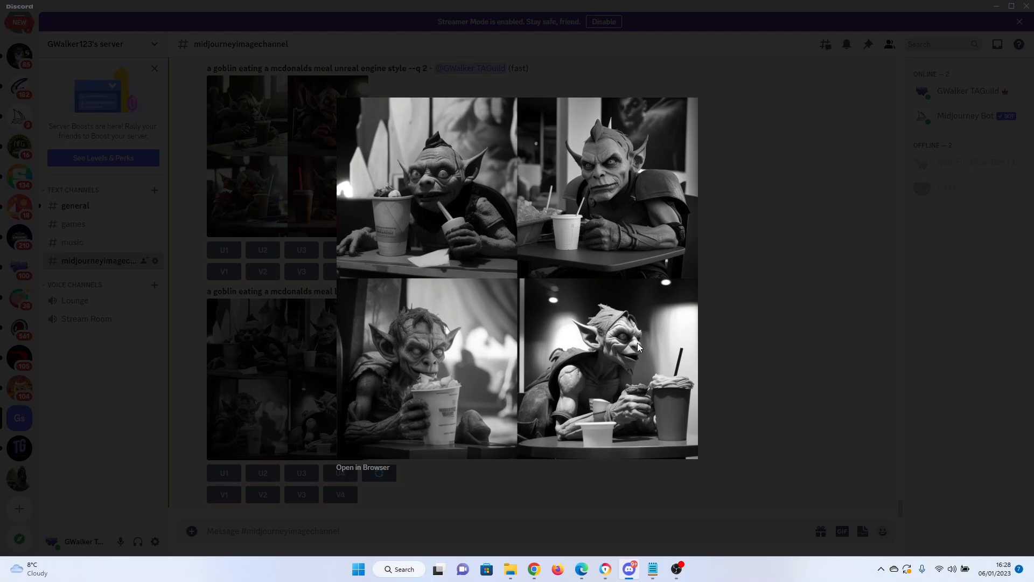
pyautogui.click(790, 344)
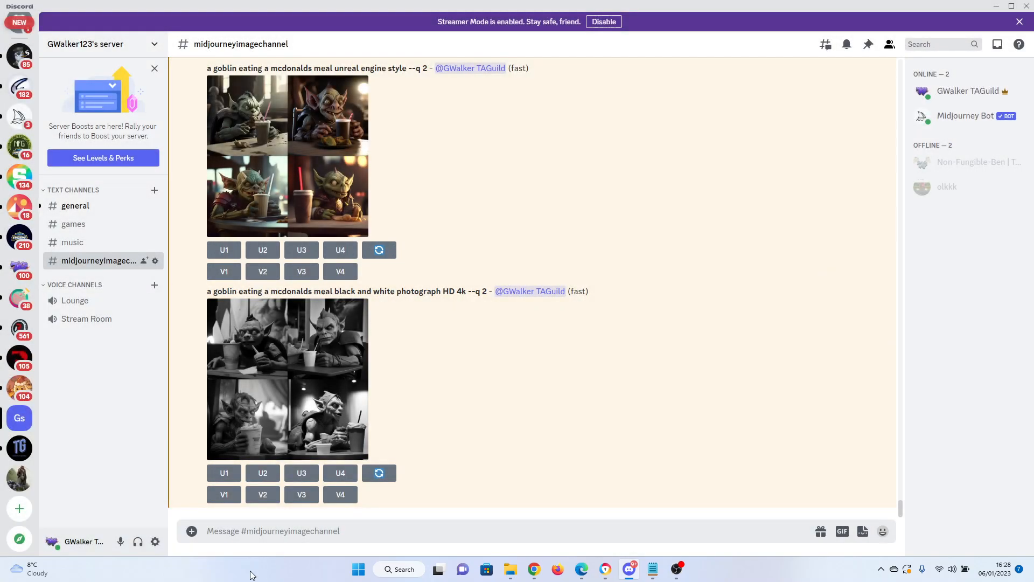
# Step: Generate images using /imagine with the prompt "lots of people holding up their hands"
pyautogui.moveTo(582, 577)
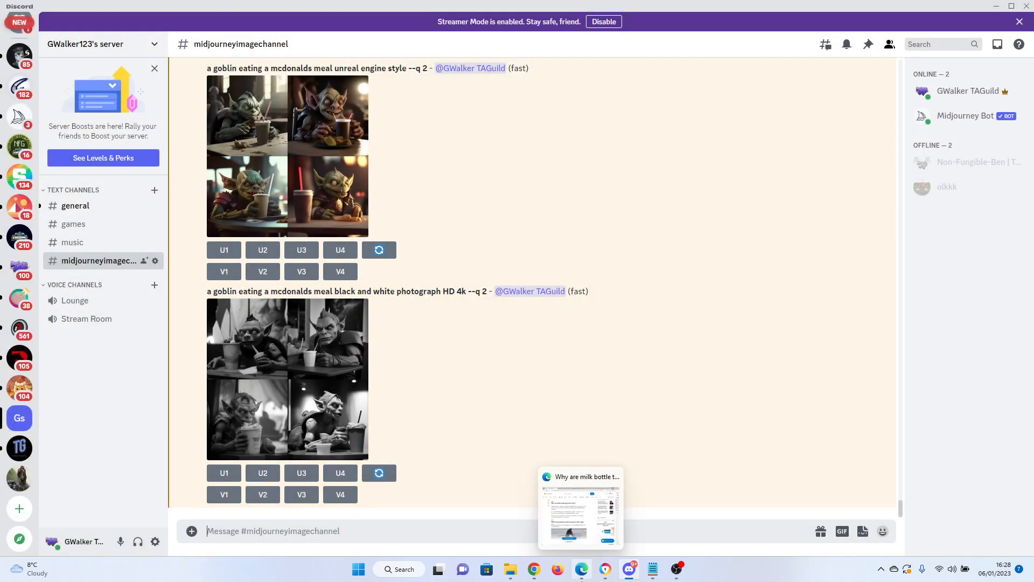
pyautogui.write('/')
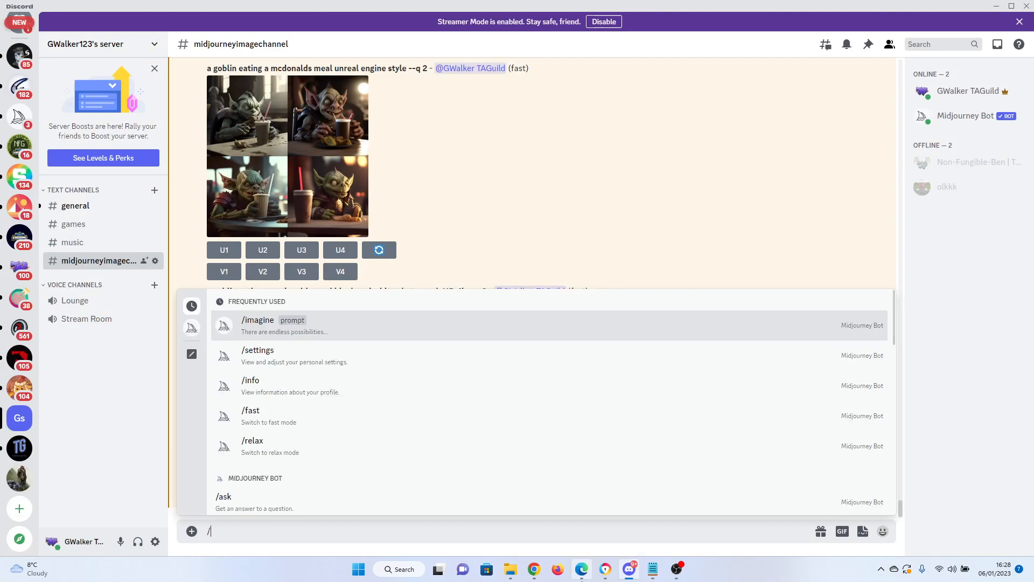
pyautogui.write('imagine')
pyautogui.press('Return')
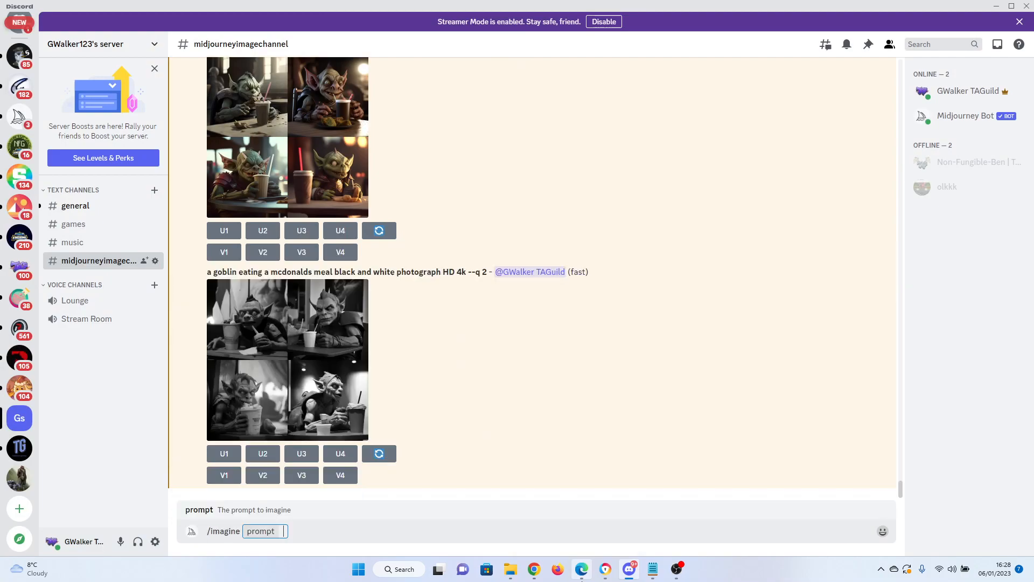
pyautogui.write('lots of people ho')
pyautogui.write('ldin')
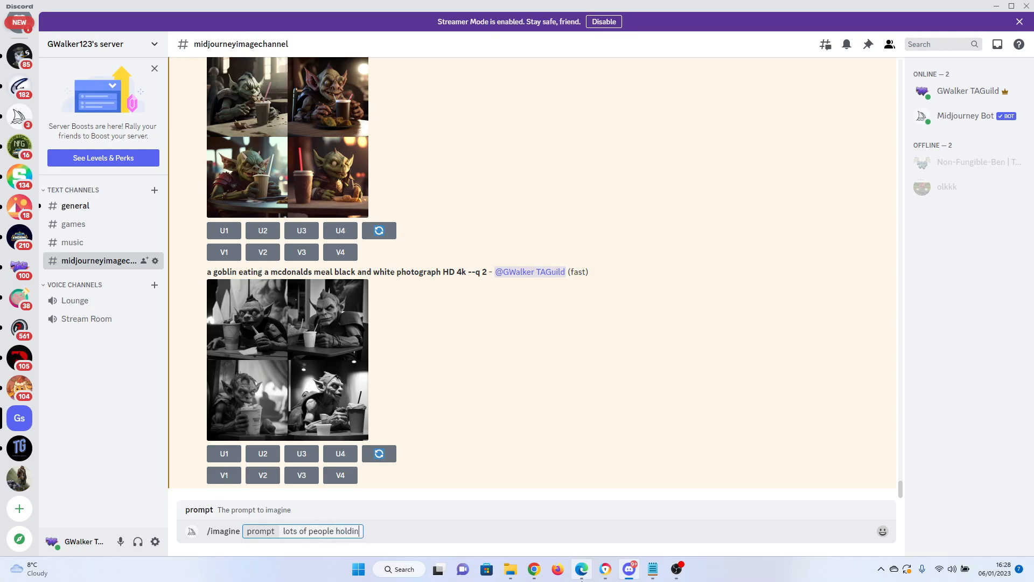
pyautogui.write('g up their hands')
pyautogui.press('Return')
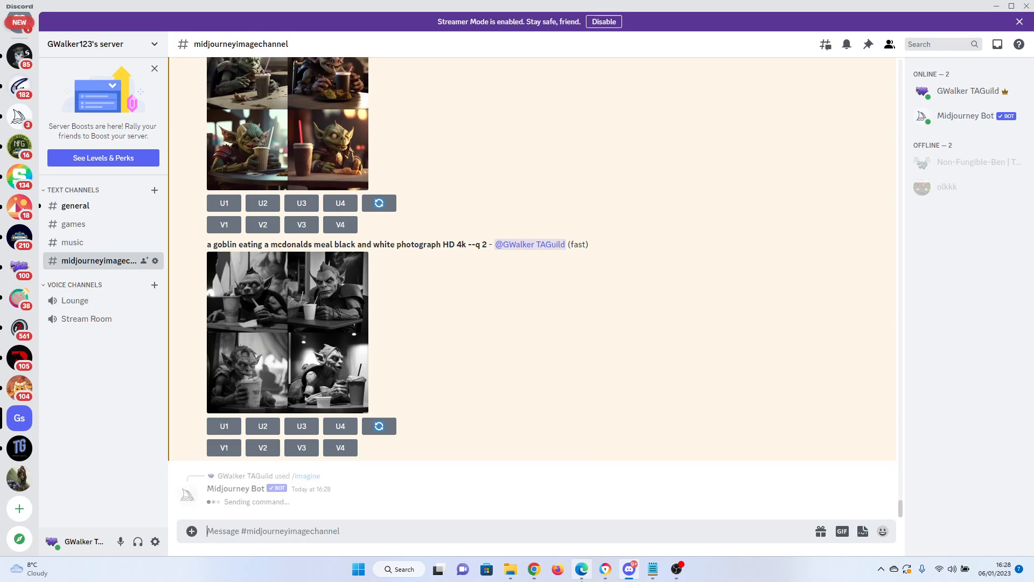
# Step: Generate images using /imagine with the prompt "a small child holding their grandfathers hand close up"
pyautogui.write('/imagine')
pyautogui.press('Tab')
pyautogui.write('a small c')
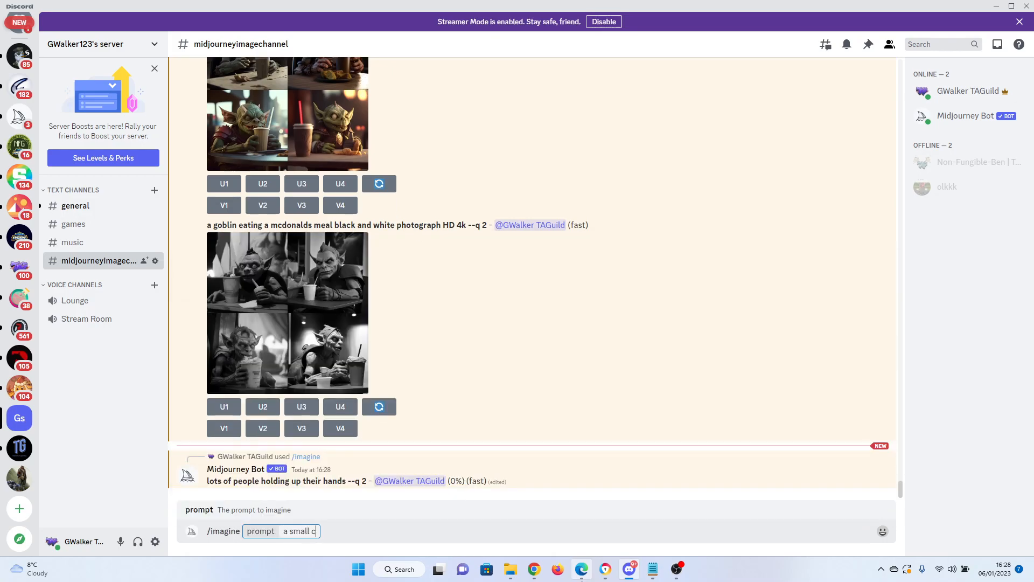
pyautogui.write('hild holding their gran')
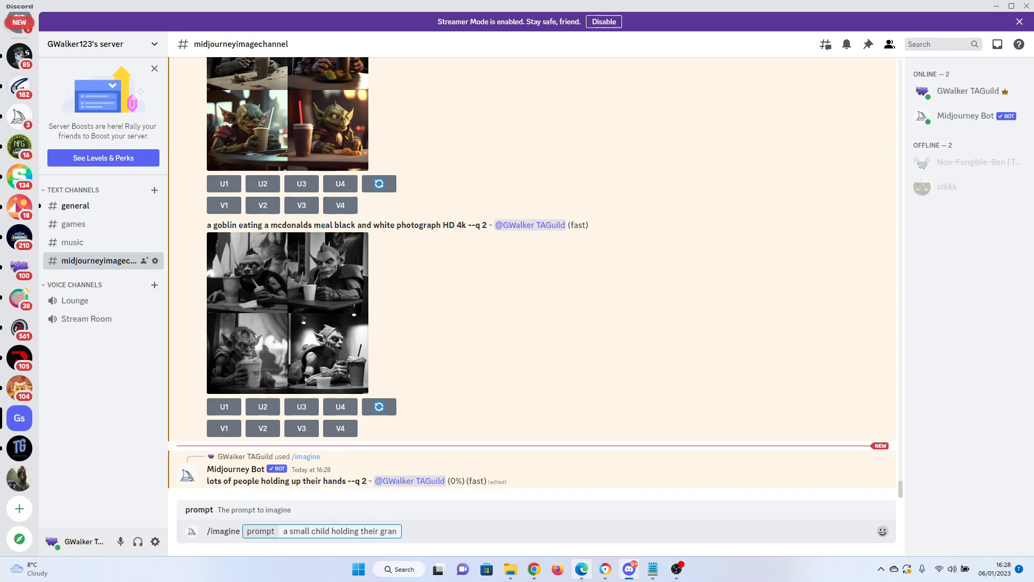
pyautogui.write('dfathers hand close up')
pyautogui.press('Return')
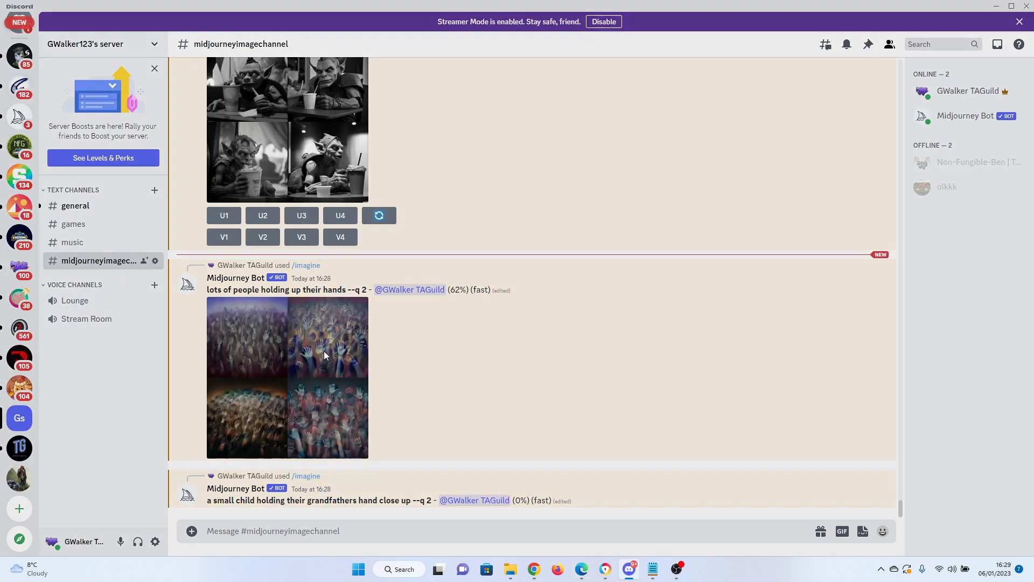
# Step: Examine the hands in the enlarged crowd grid and in the child and grandfather grid, closing each preview
pyautogui.click(325, 351)
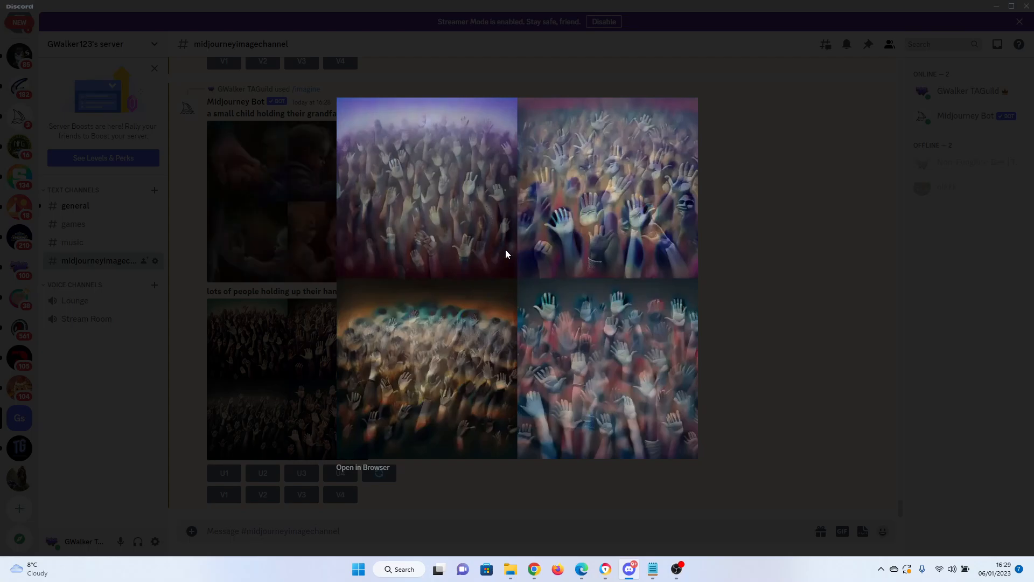
pyautogui.click(737, 349)
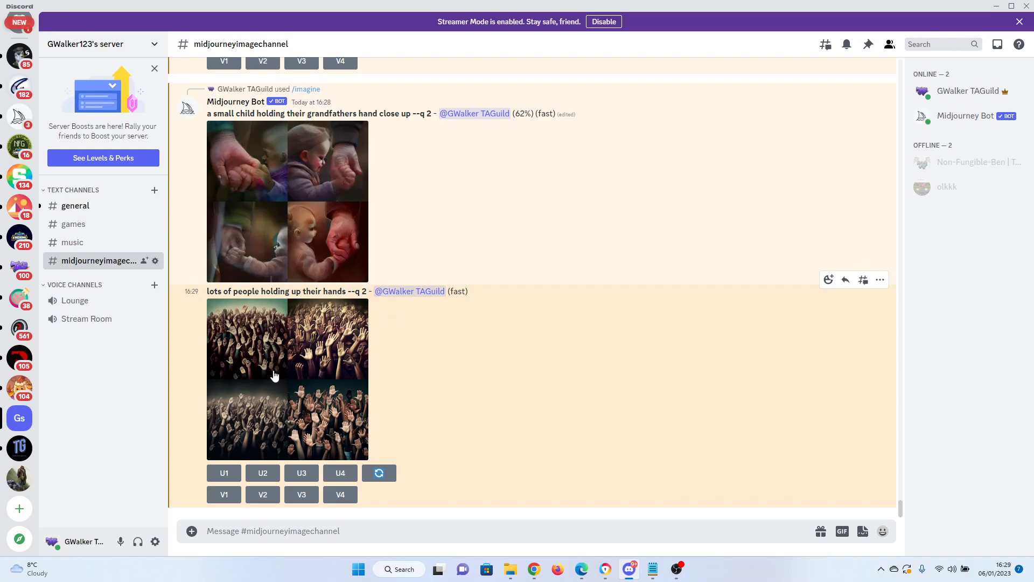
pyautogui.click(287, 358)
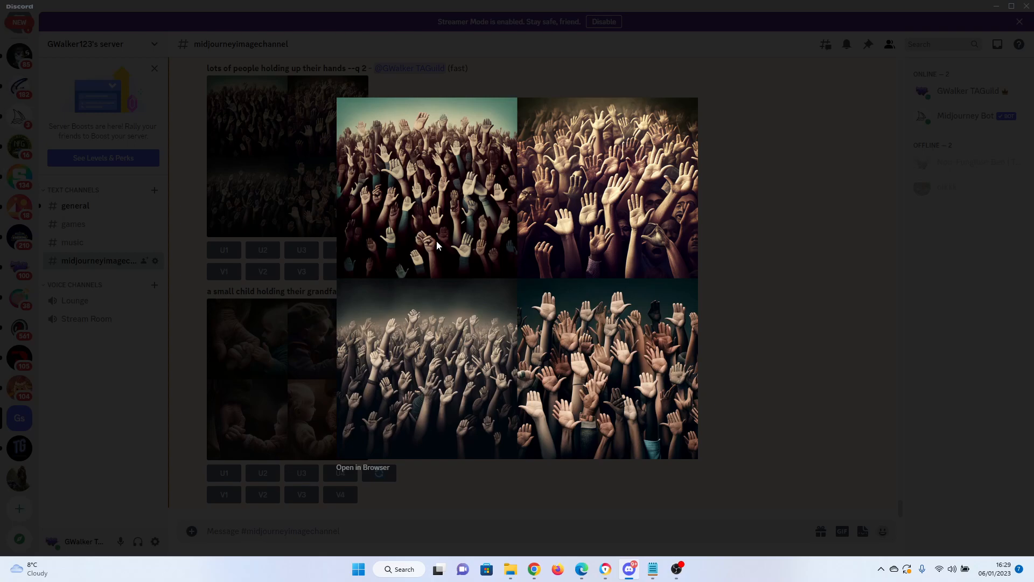
pyautogui.click(799, 349)
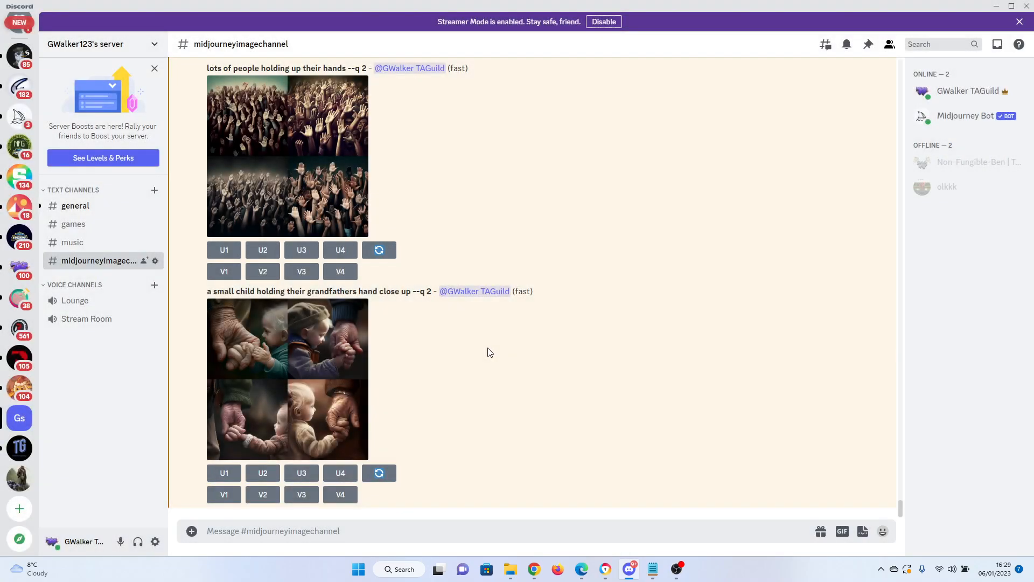
pyautogui.click(307, 369)
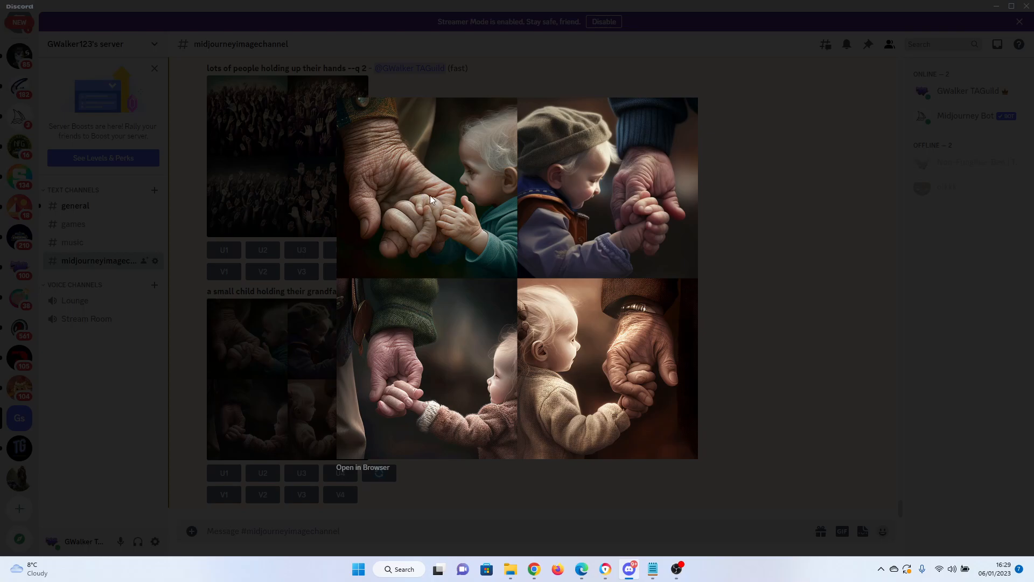
pyautogui.click(791, 290)
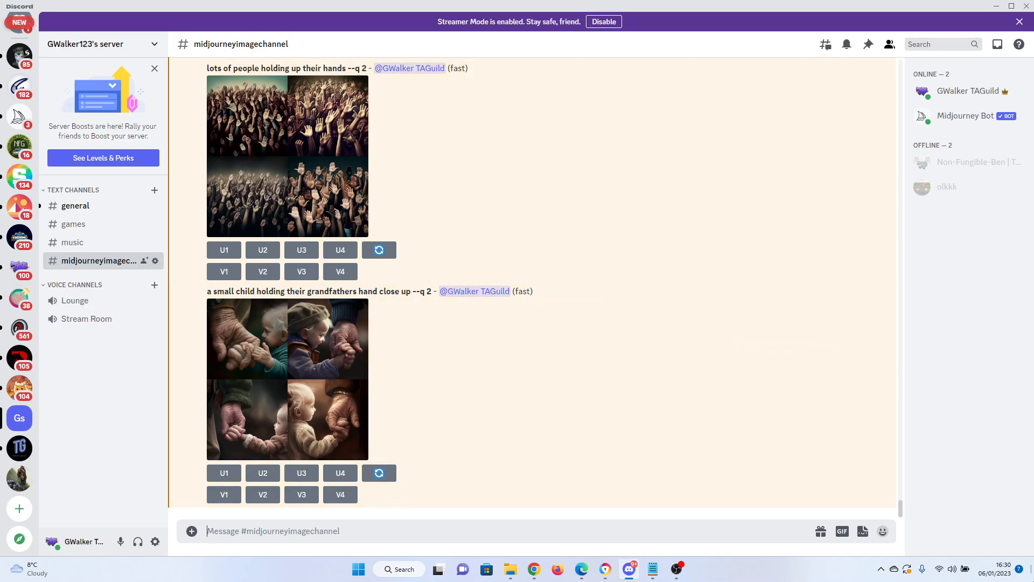
# Step: Generate landscape images using /imagine with the prompt "a young couple in love --ar 3:2"
pyautogui.write('/imagine')
pyautogui.press('Tab')
pyautogui.write('a young couple in love')
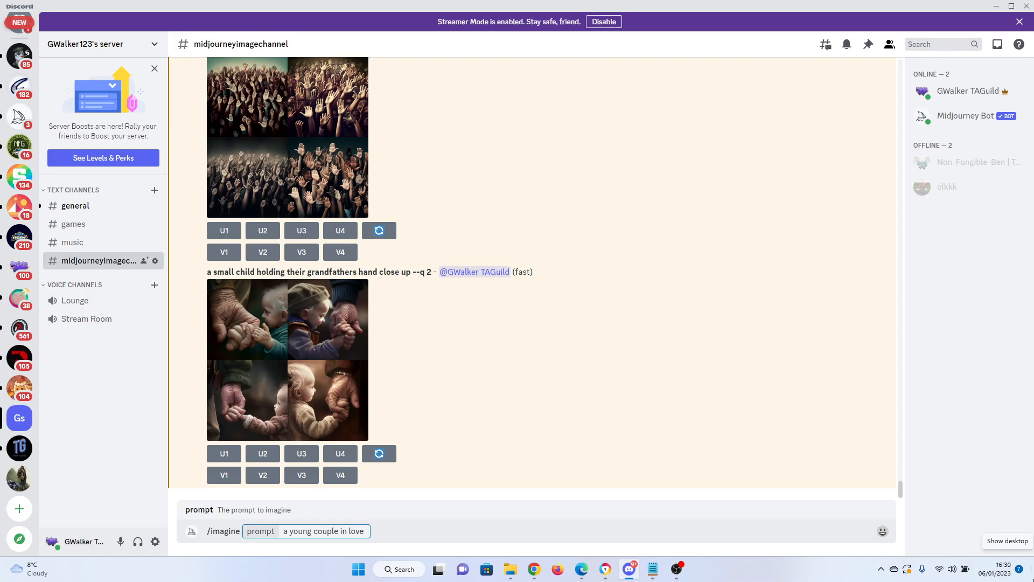
pyautogui.write(' --ar 3:2')
pyautogui.press('Return')
# Step: Generate portrait images using /imagine with the prompt "a young couple in love --ar 2:3"
pyautogui.write('/')
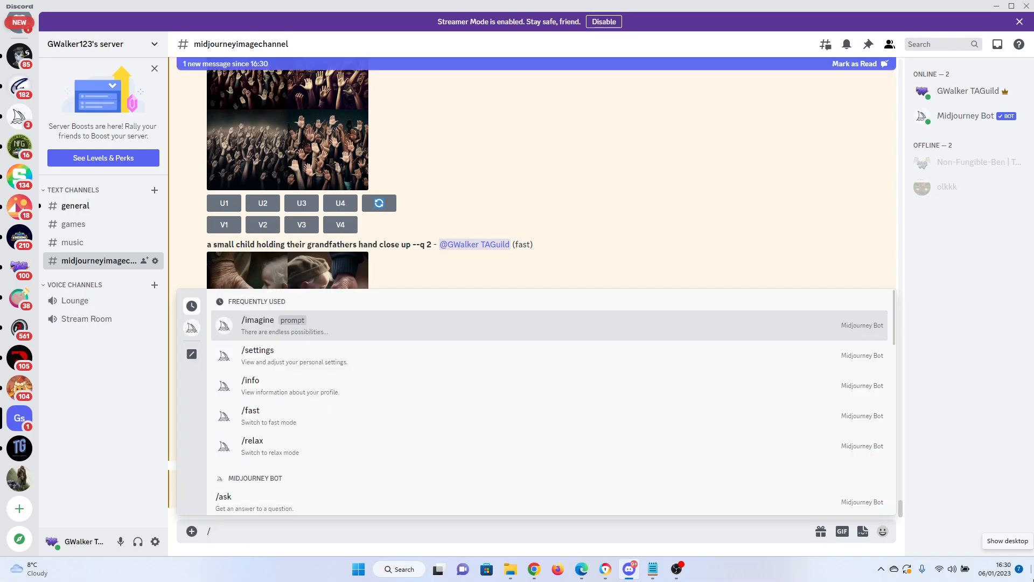
pyautogui.write('im')
pyautogui.press('Tab')
pyautogui.write('a young couple in love --')
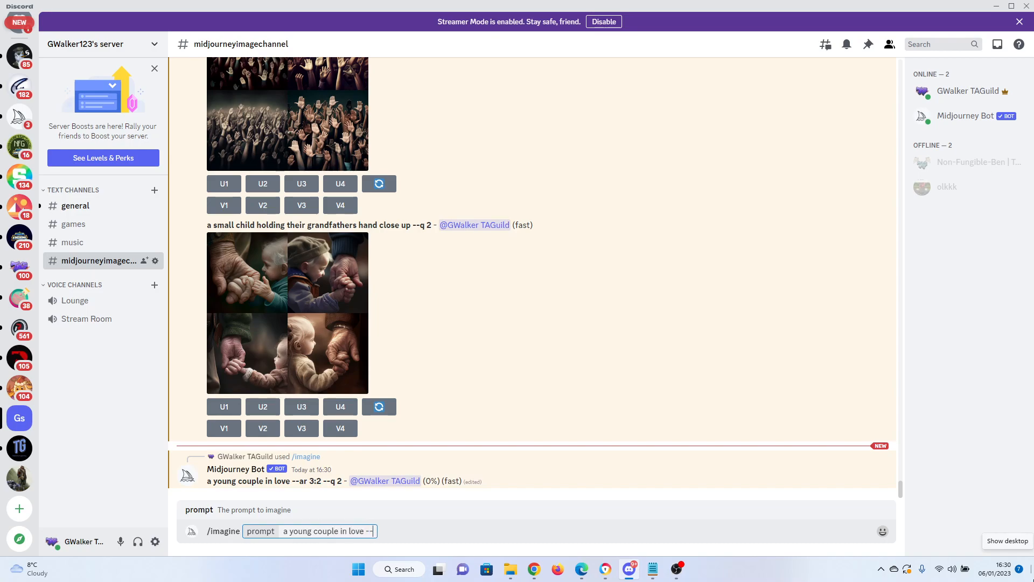
pyautogui.write('ar 2:3')
pyautogui.press('Return')
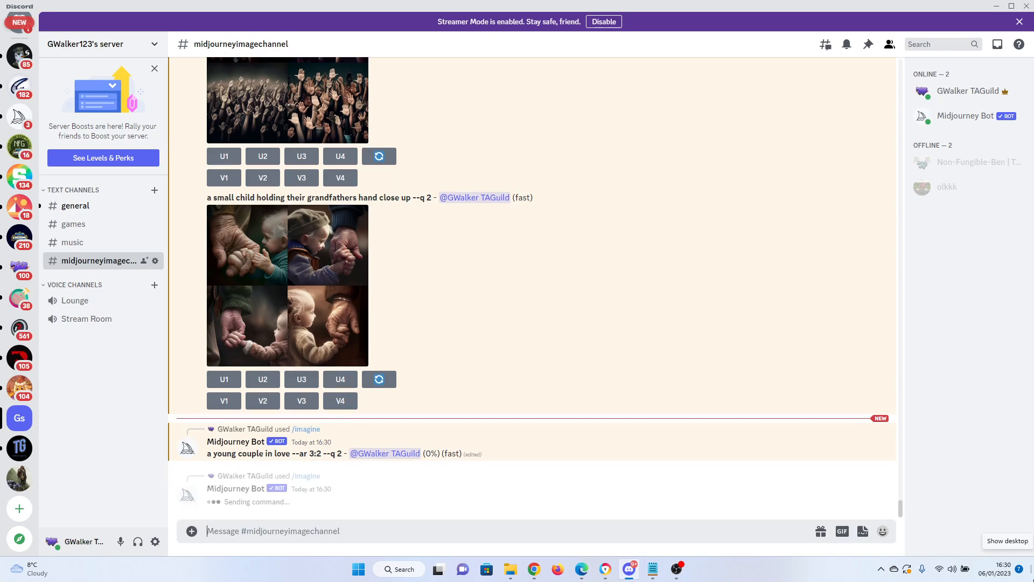
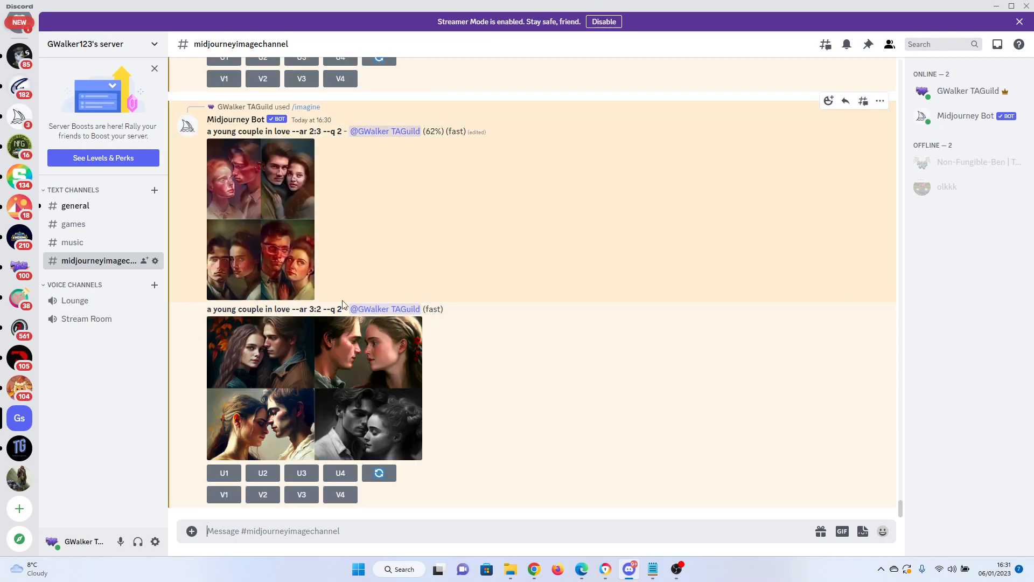
# Step: View the 3:2 and the 2:3 young couple grids enlarged, closing each preview
pyautogui.click(320, 358)
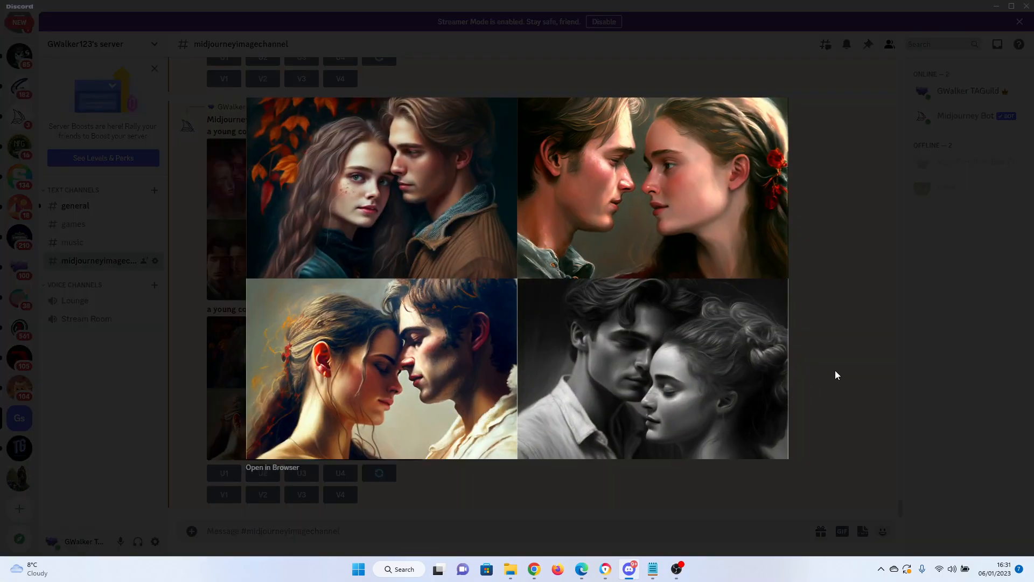
pyautogui.click(842, 357)
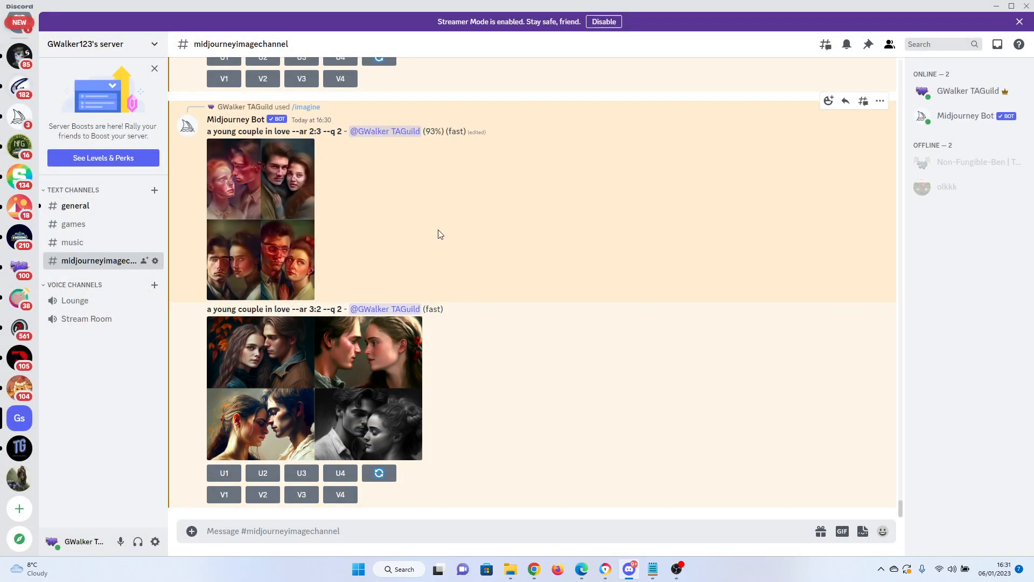
pyautogui.click(310, 376)
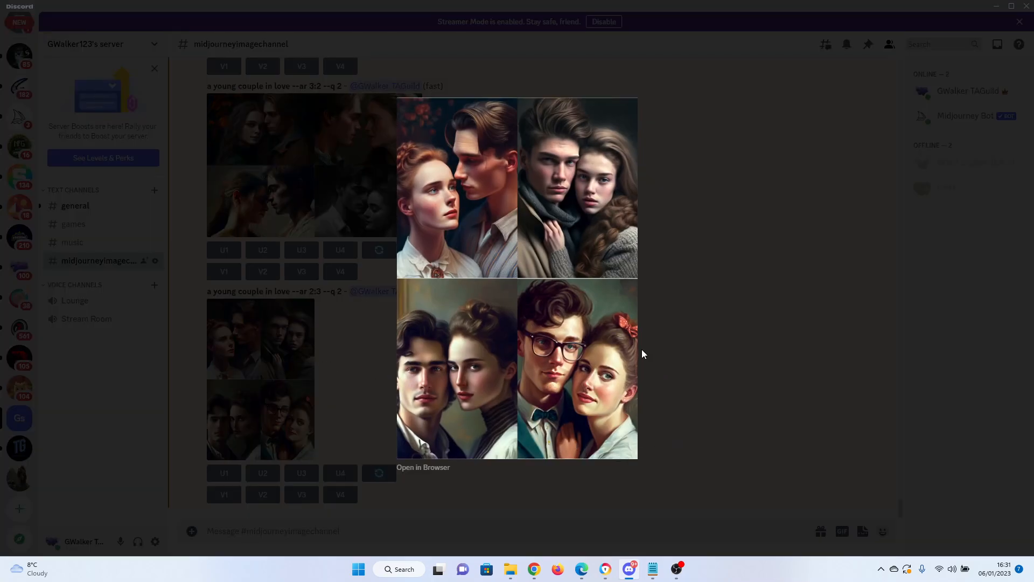
pyautogui.click(715, 393)
# Step: Remix variation 4 of the 2:3 young couple grid, changing the prompt's aspect ratio to --ar 3:2
pyautogui.click(340, 494)
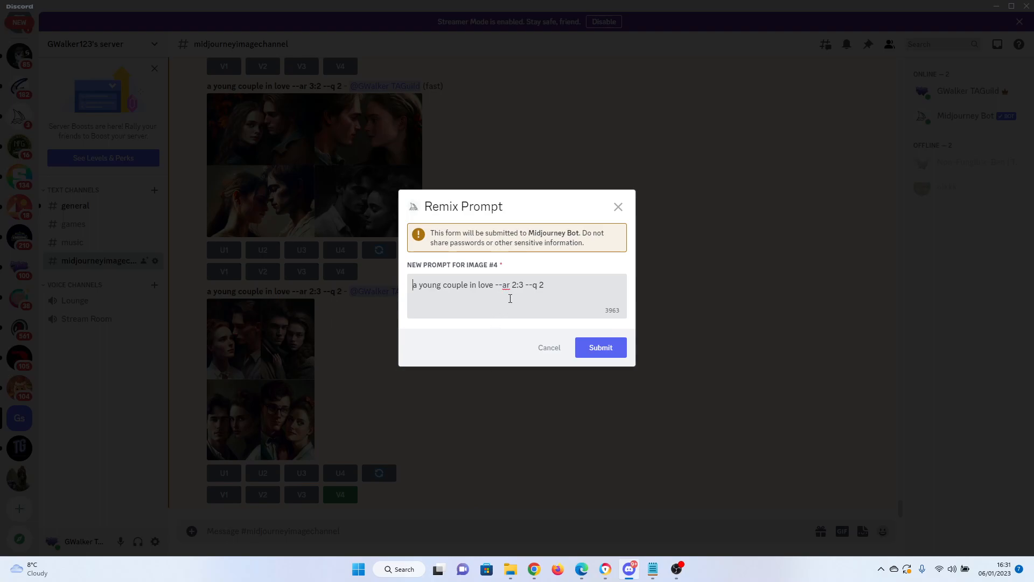
pyautogui.moveTo(512, 281); pyautogui.dragTo(525, 280)
pyautogui.write('3:2')
pyautogui.click(598, 348)
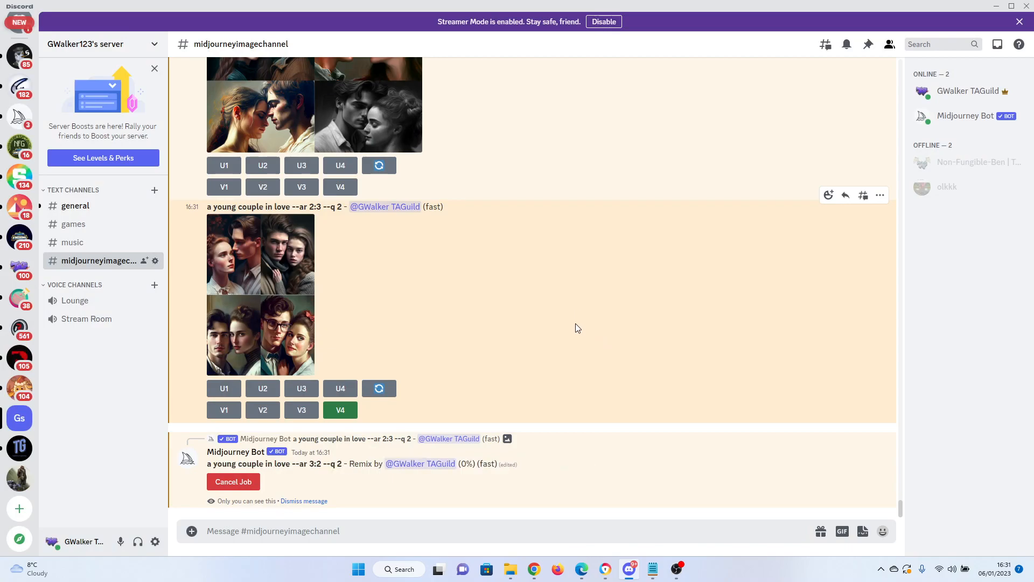
# Step: Switch to the web browser and search Google Images for "brad pitt" in a new tab
pyautogui.moveTo(577, 573)
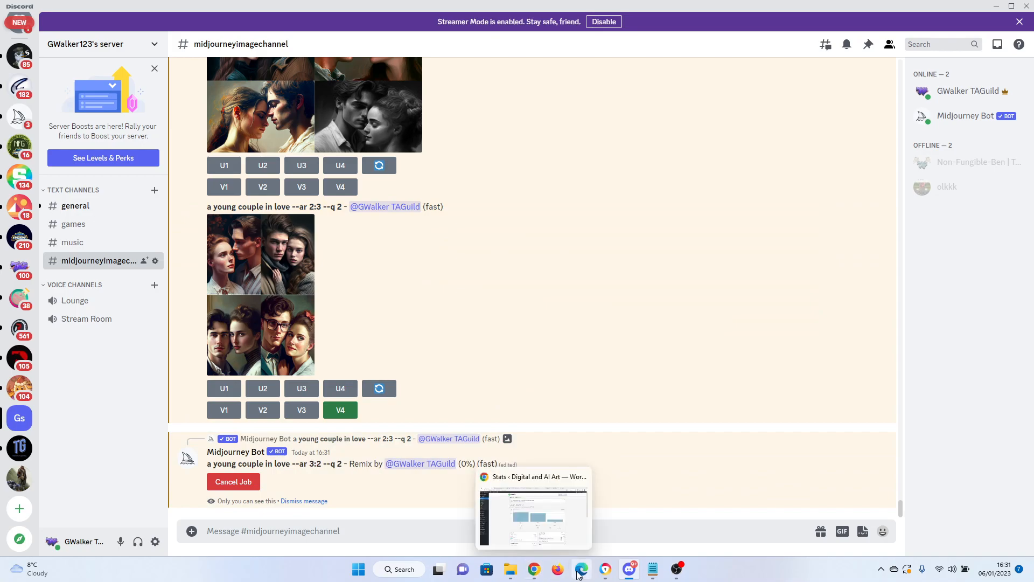
pyautogui.click(606, 570)
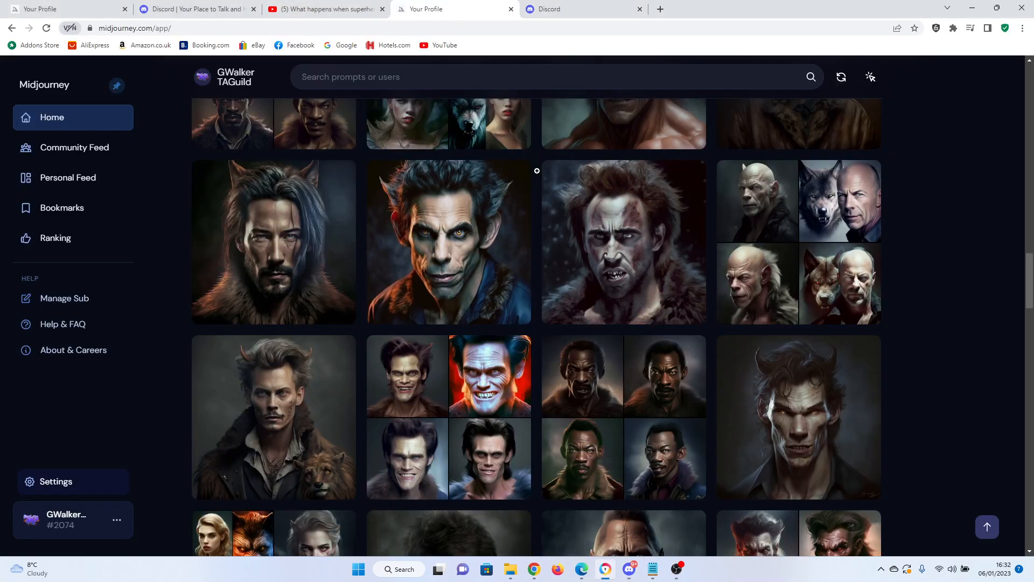
pyautogui.click(661, 10)
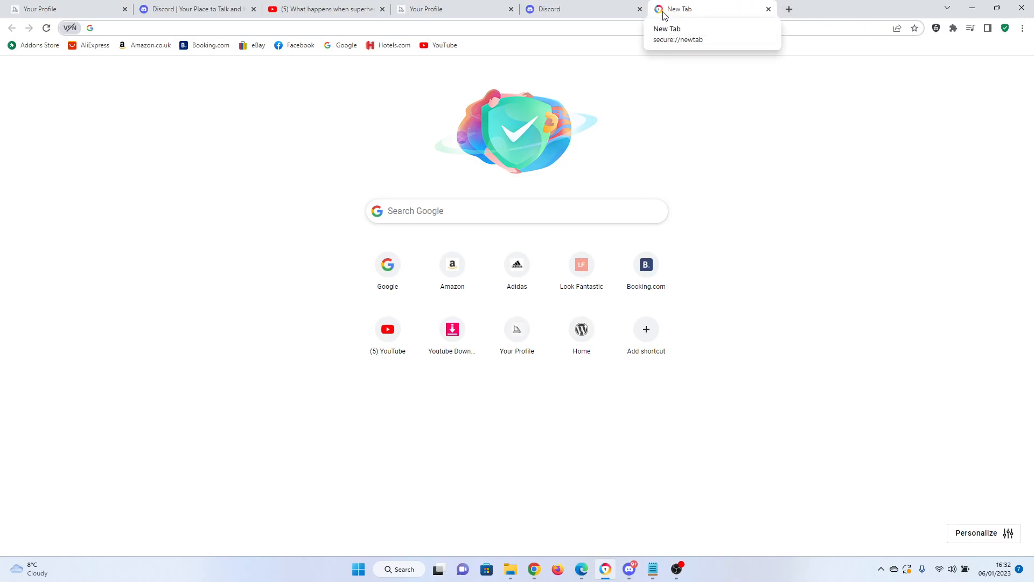
pyautogui.write('brad p')
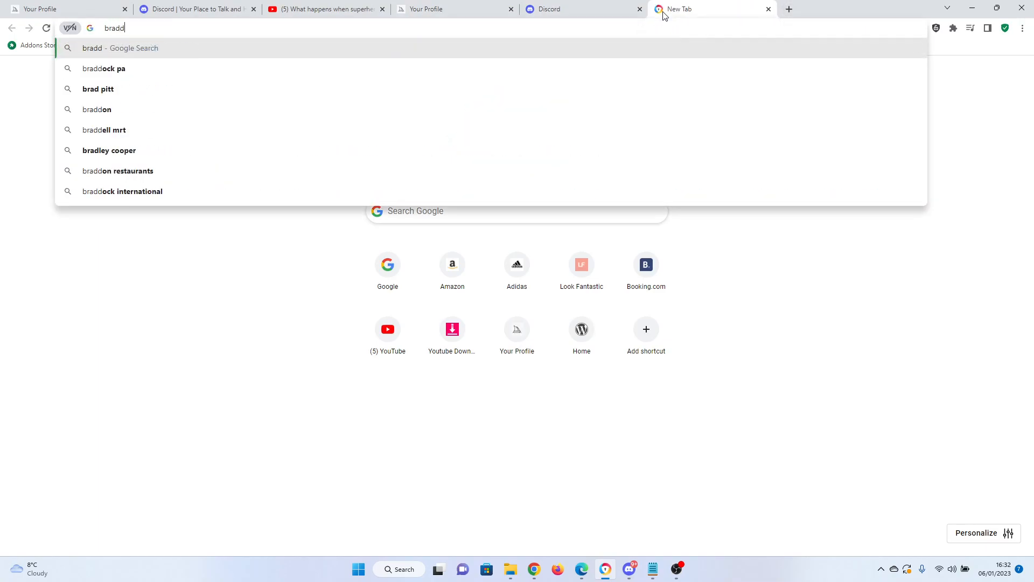
pyautogui.write('itt')
pyautogui.press('Return')
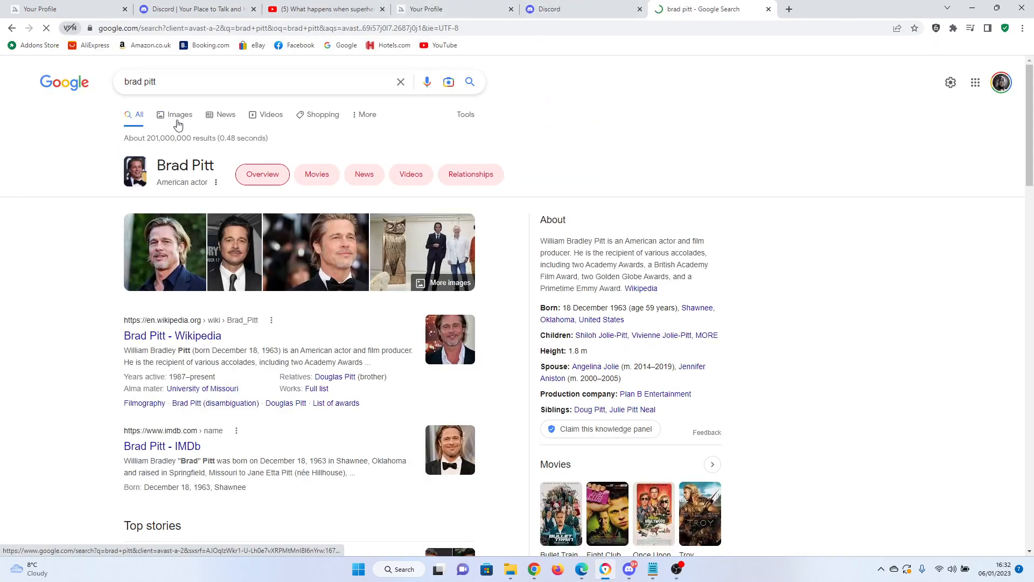
pyautogui.click(178, 115)
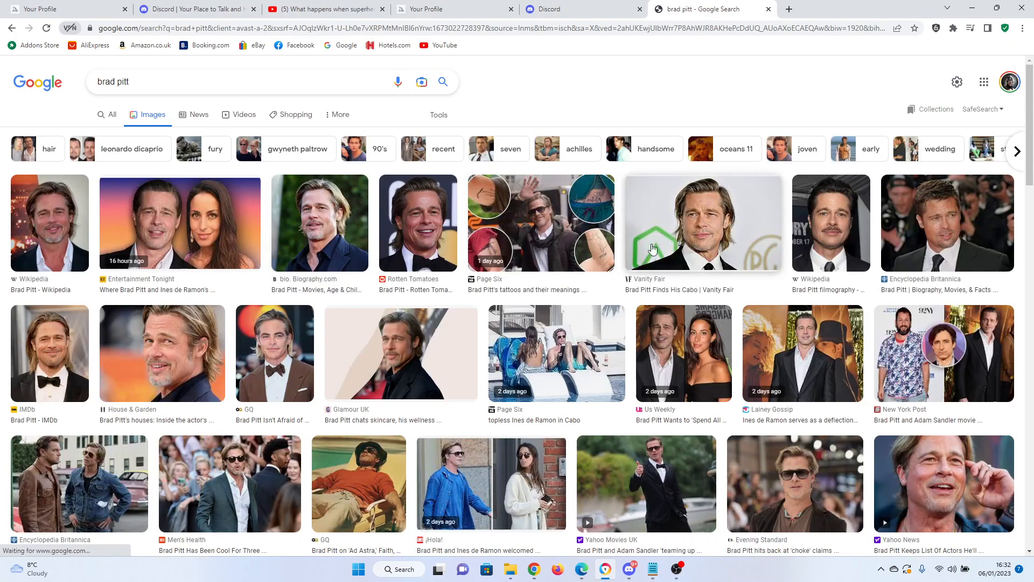
pyautogui.click(693, 202)
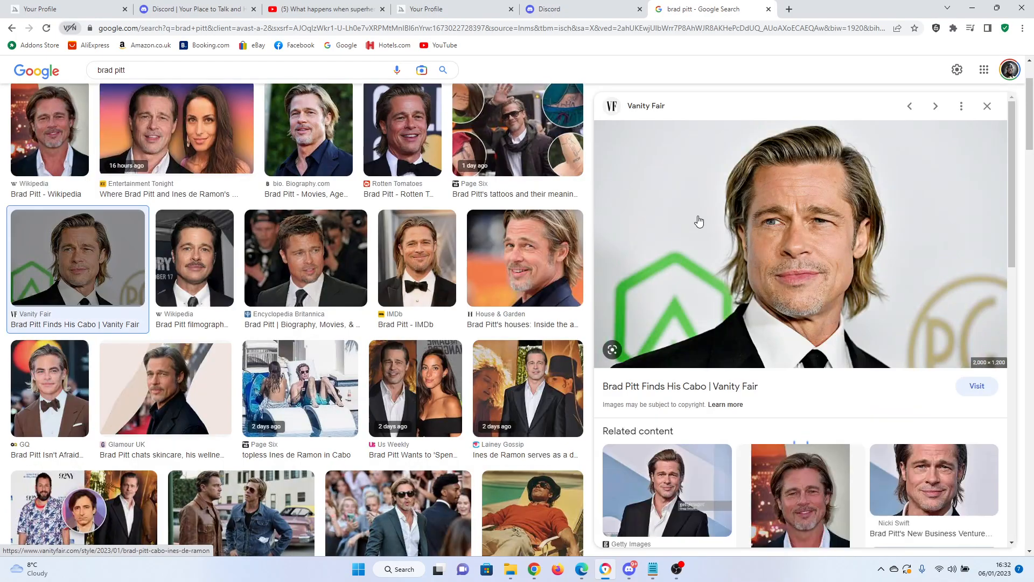
pyautogui.rightClick(776, 206)
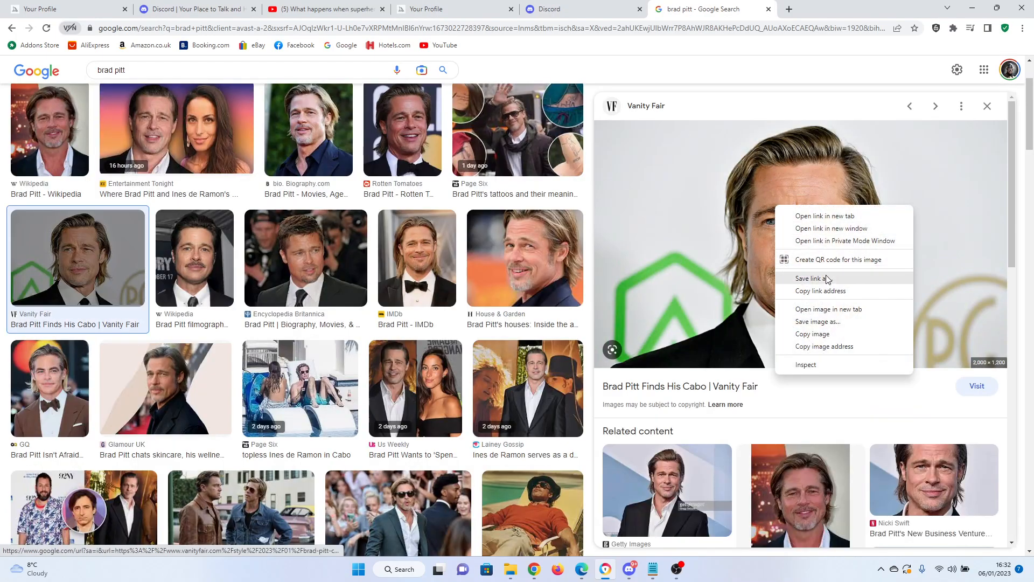
pyautogui.click(833, 330)
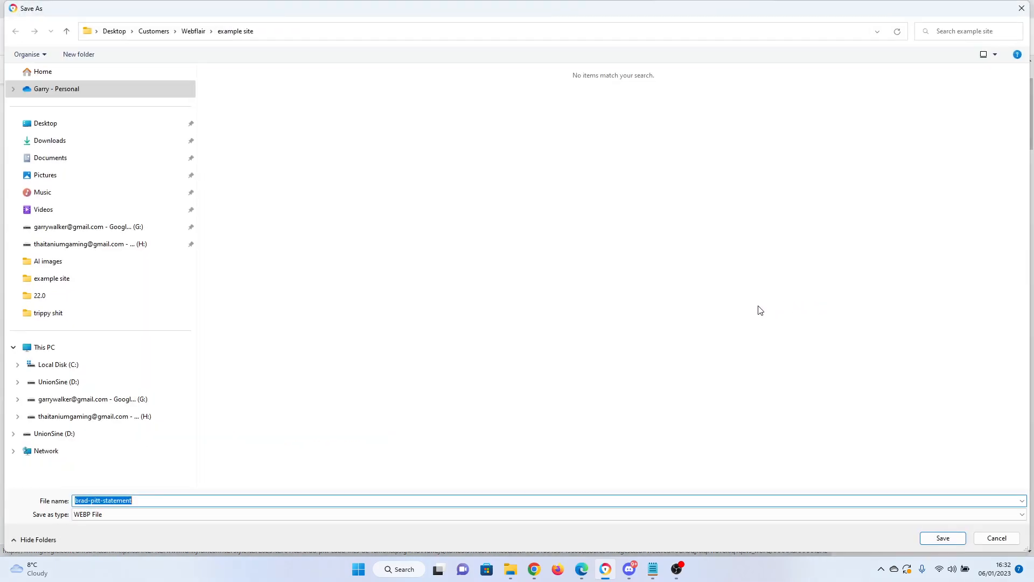
pyautogui.click(978, 541)
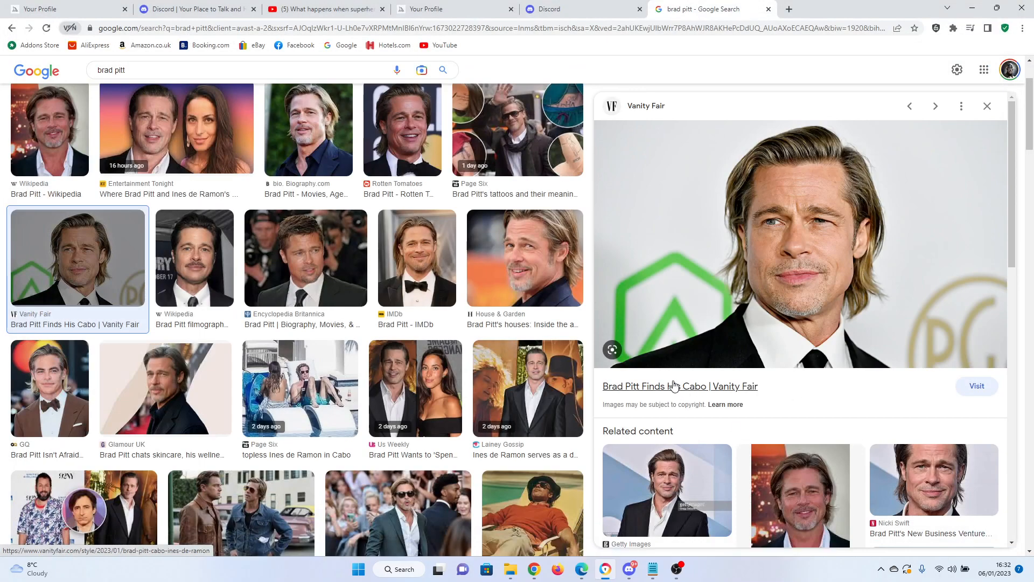
pyautogui.scroll(-3, 762, 387)
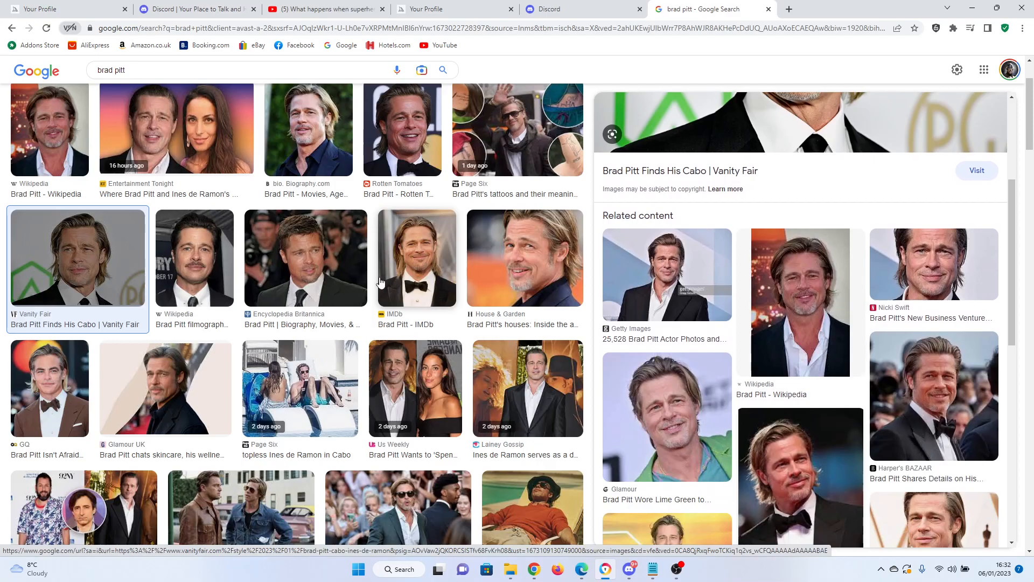
pyautogui.click(334, 259)
pyautogui.rightClick(765, 222)
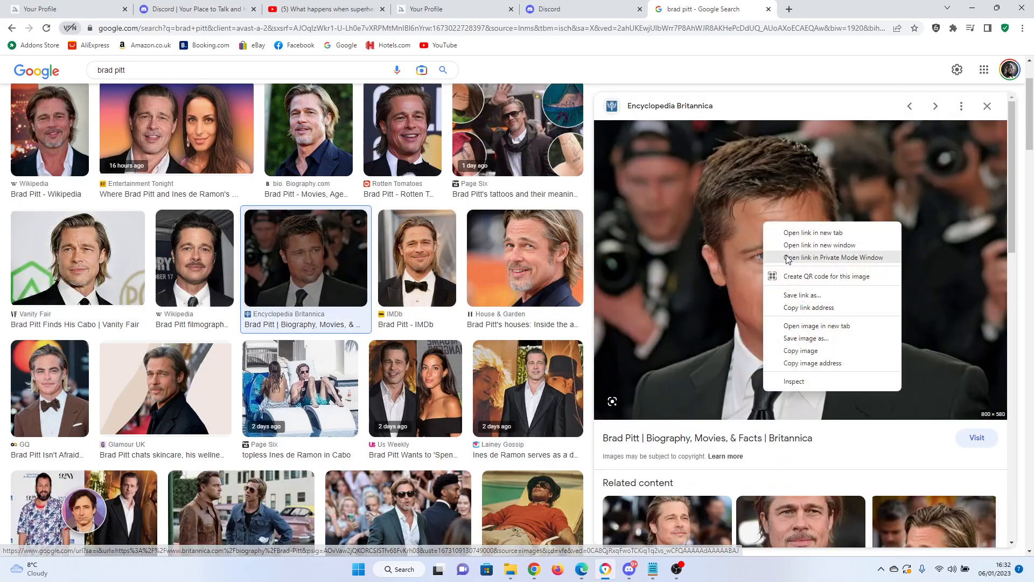
pyautogui.click(803, 338)
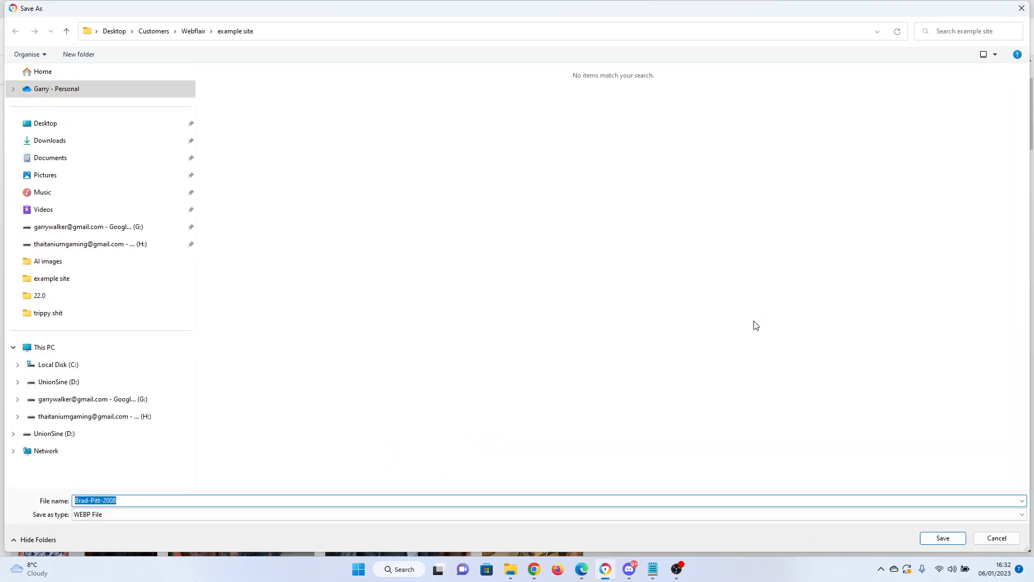
pyautogui.click(981, 532)
pyautogui.scroll(-10, 974, 522)
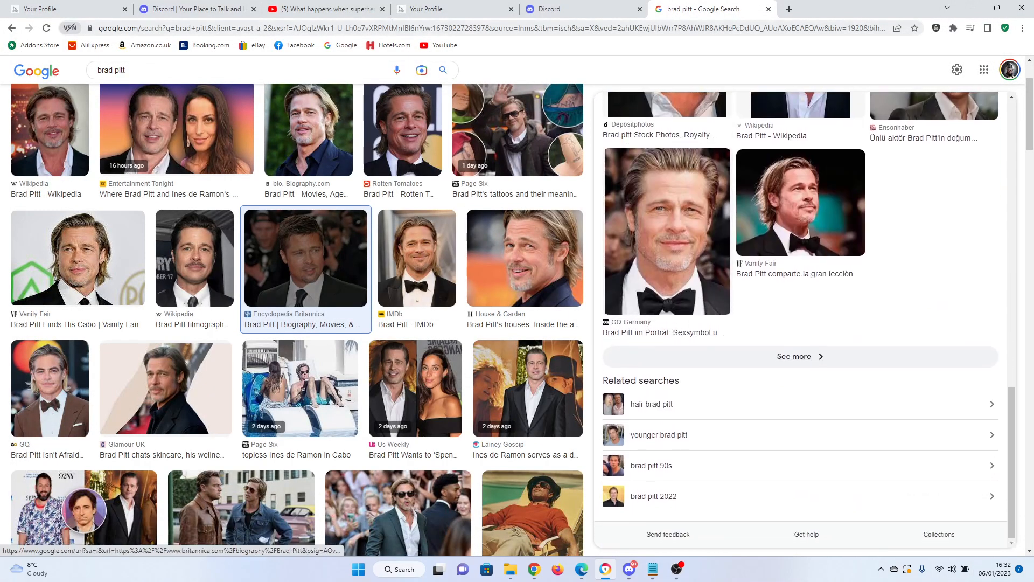
# Step: Refine the image search to "brad pitt jpg"
pyautogui.click(272, 73)
pyautogui.write('jpg')
pyautogui.press('Return')
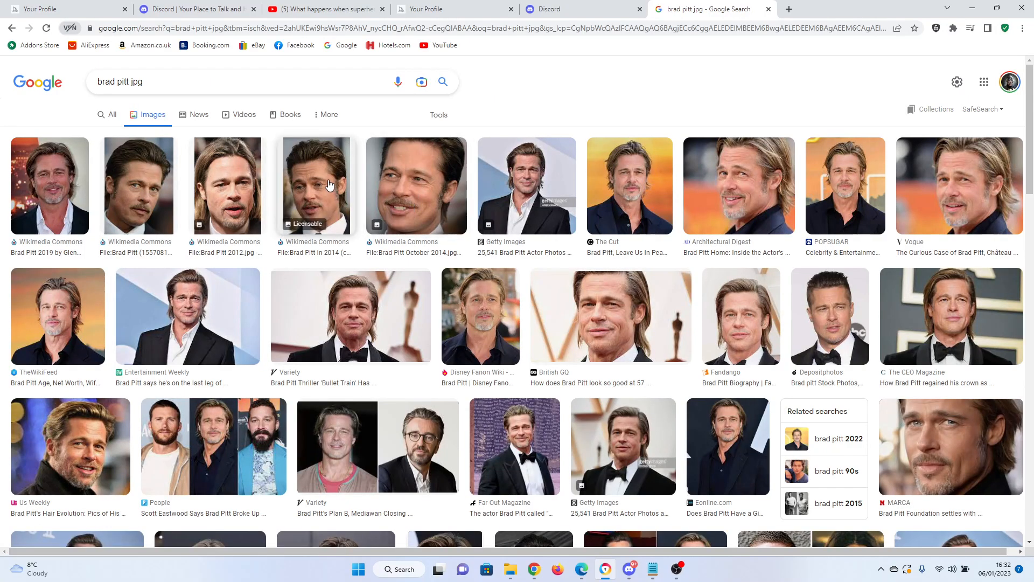
# Step: Save the Wikimedia Commons 2014 photo to the Downloads folder as the JPEG Brad_Pitt_in_2014_(cropped)
pyautogui.click(327, 183)
pyautogui.rightClick(811, 247)
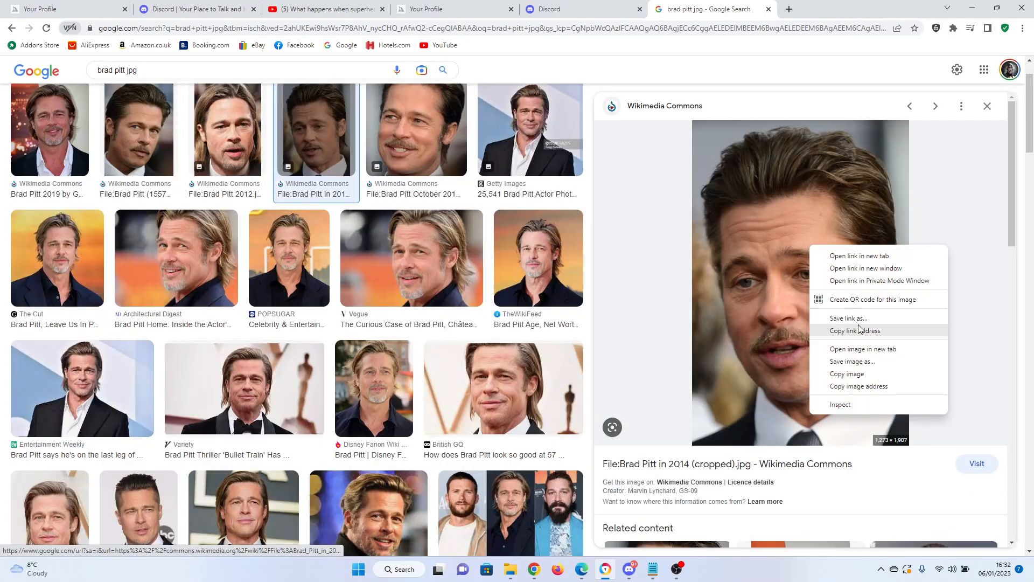
pyautogui.click(849, 359)
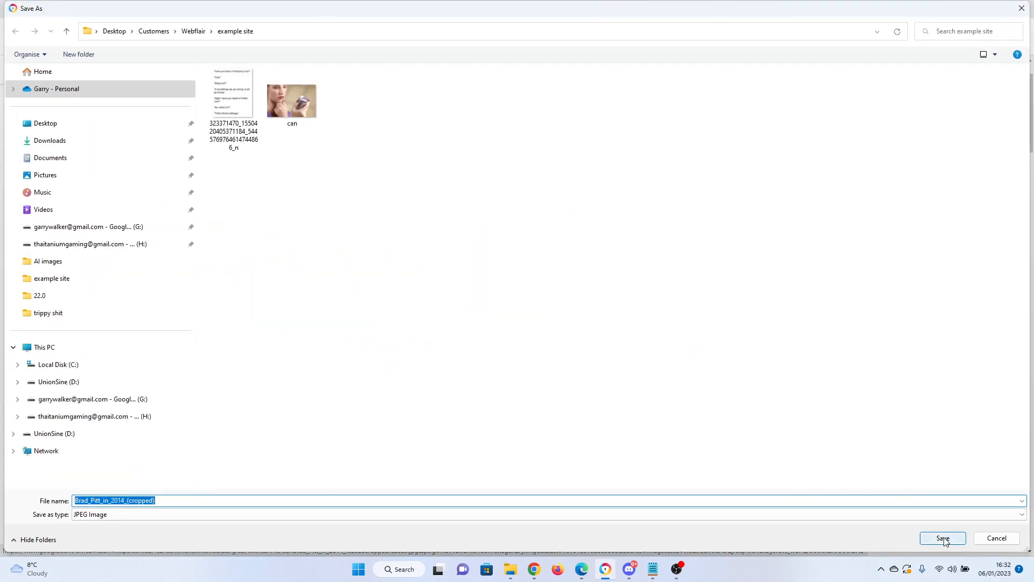
pyautogui.click(67, 148)
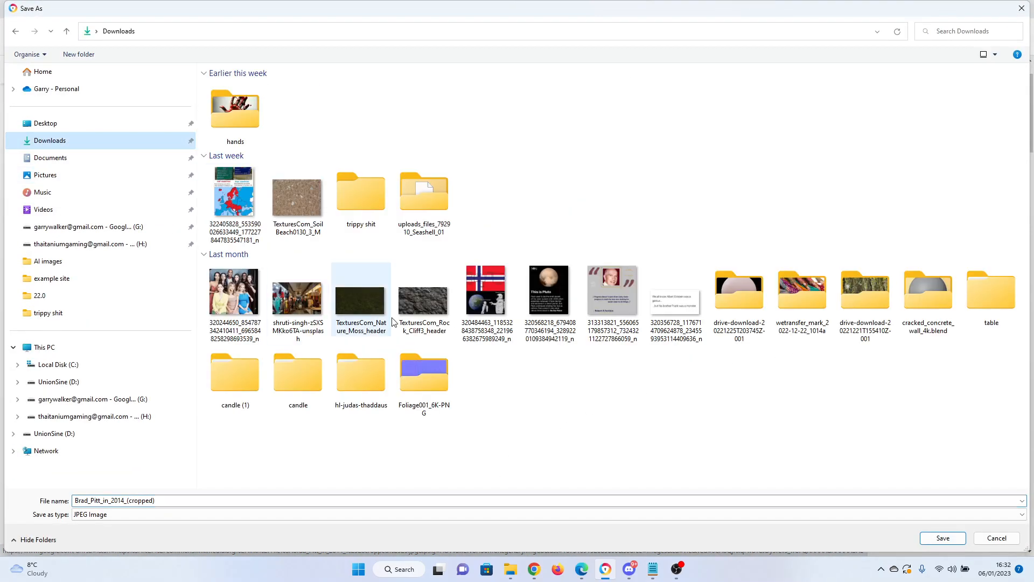
pyautogui.click(943, 537)
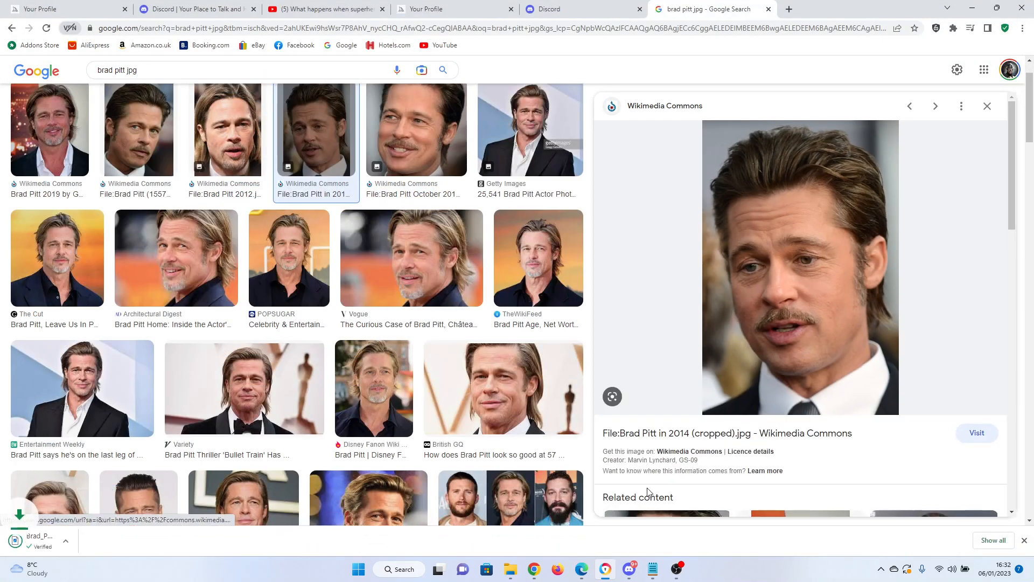
# Step: Switch back to Discord and view the remixed 3:2 young couple grid enlarged, closing the preview
pyautogui.click(629, 569)
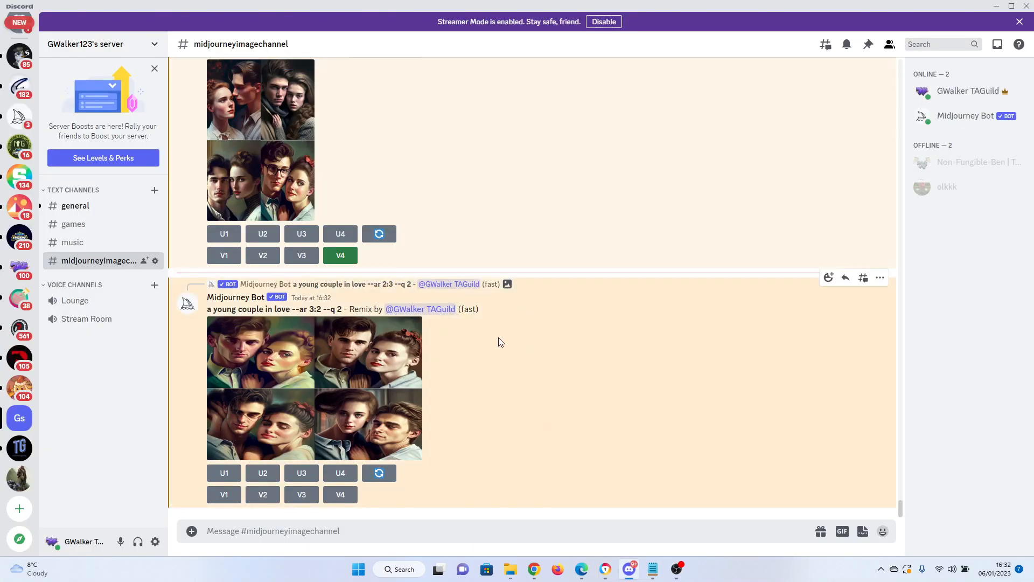
pyautogui.click(305, 370)
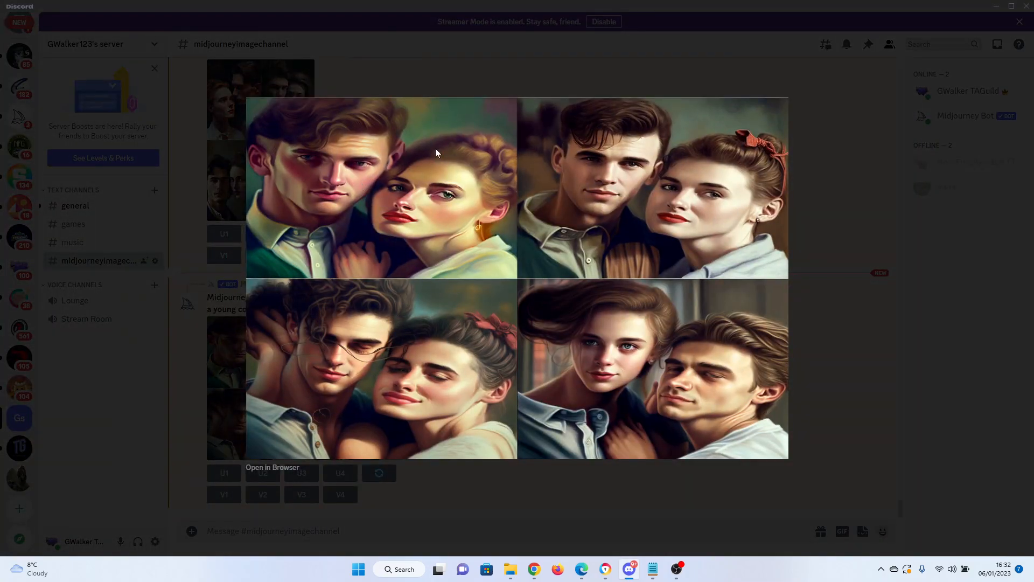
pyautogui.click(838, 321)
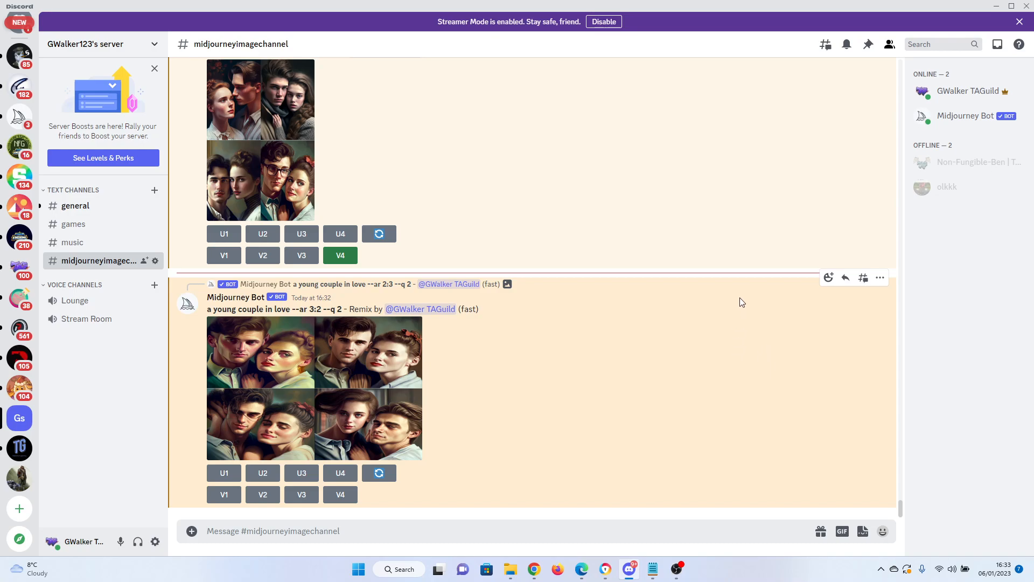
# Step: Upload Brad_Pitt_in_2014_(cropped).jpg from Downloads and post it in the midjourneyimagechannel channel
pyautogui.click(192, 532)
pyautogui.click(203, 450)
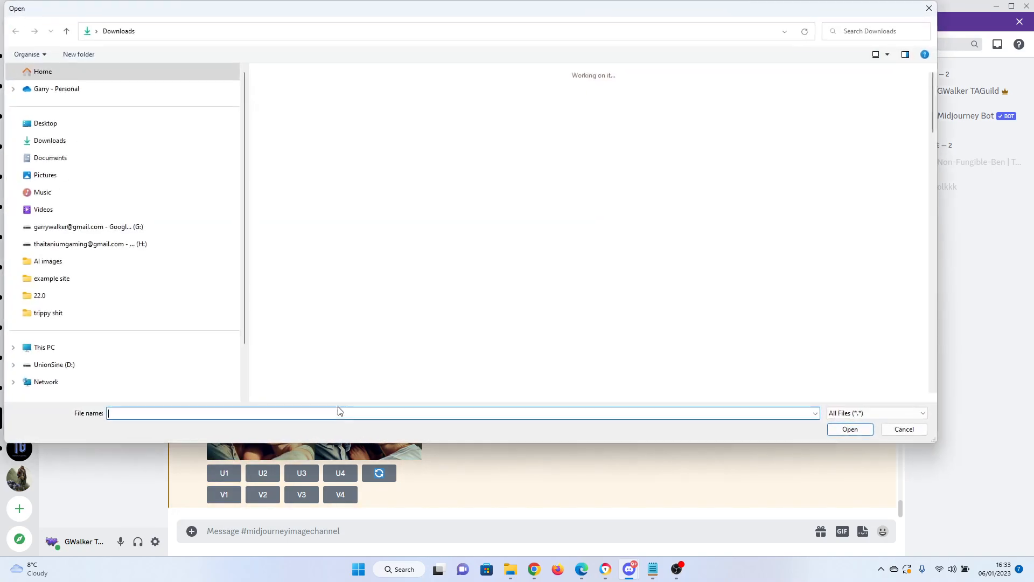
pyautogui.doubleClick(286, 99)
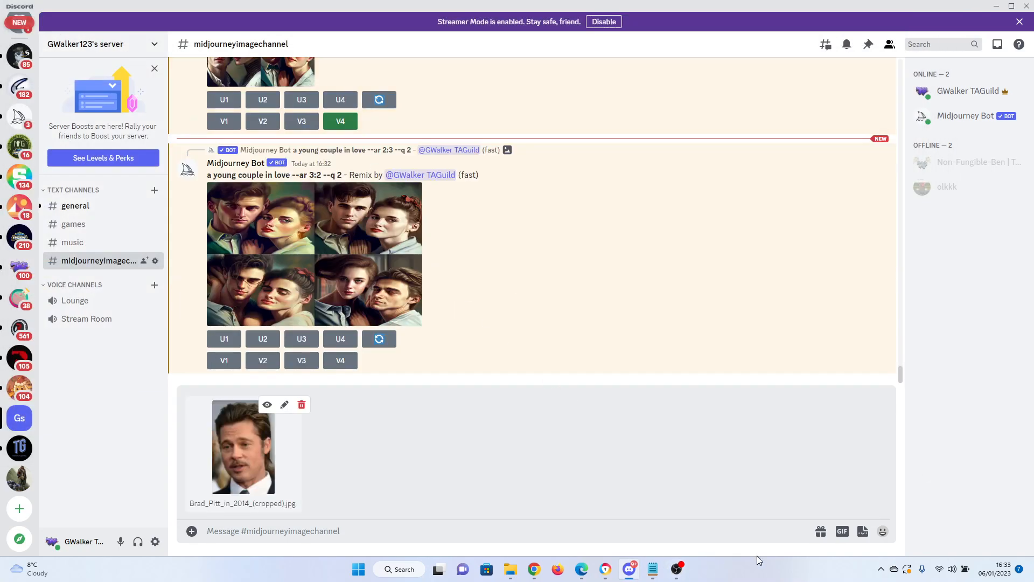
pyautogui.press('Return')
pyautogui.moveTo(510, 551)
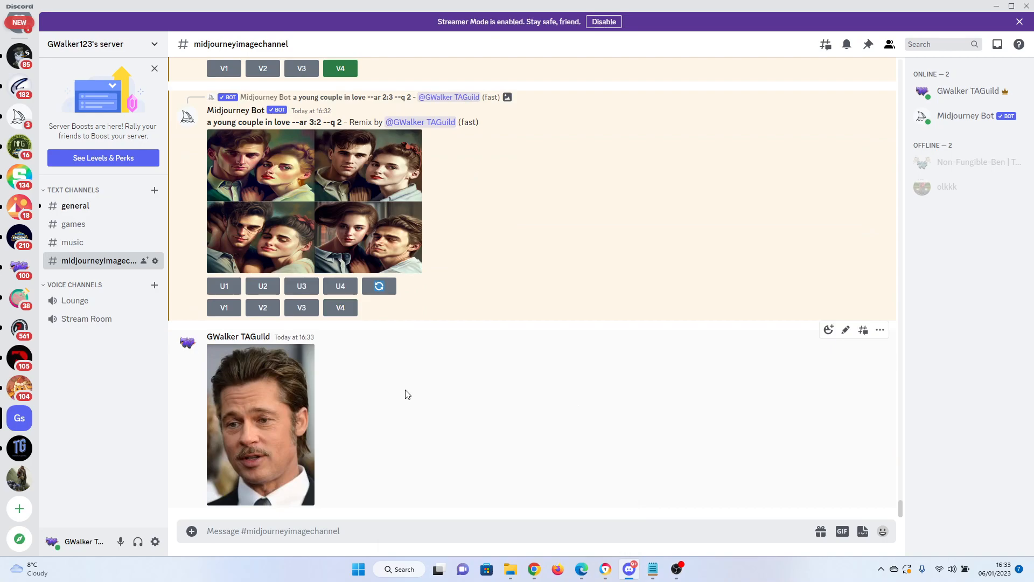
# Step: Copy the link of the enlarged Brad Pitt photo posted in midjourneyimagechannel and close the preview
pyautogui.click(267, 395)
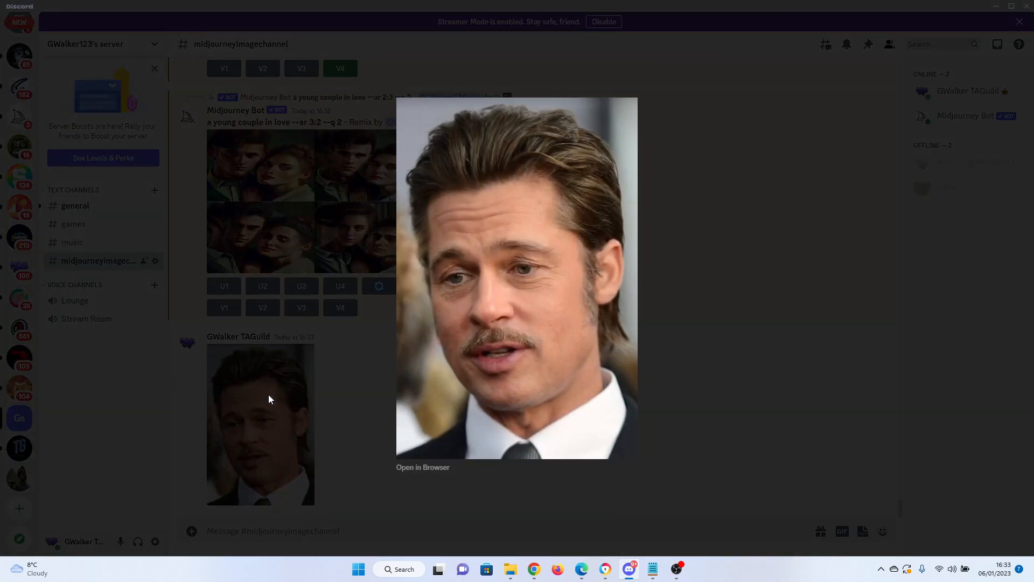
pyautogui.click(709, 367)
pyautogui.rightClick(249, 418)
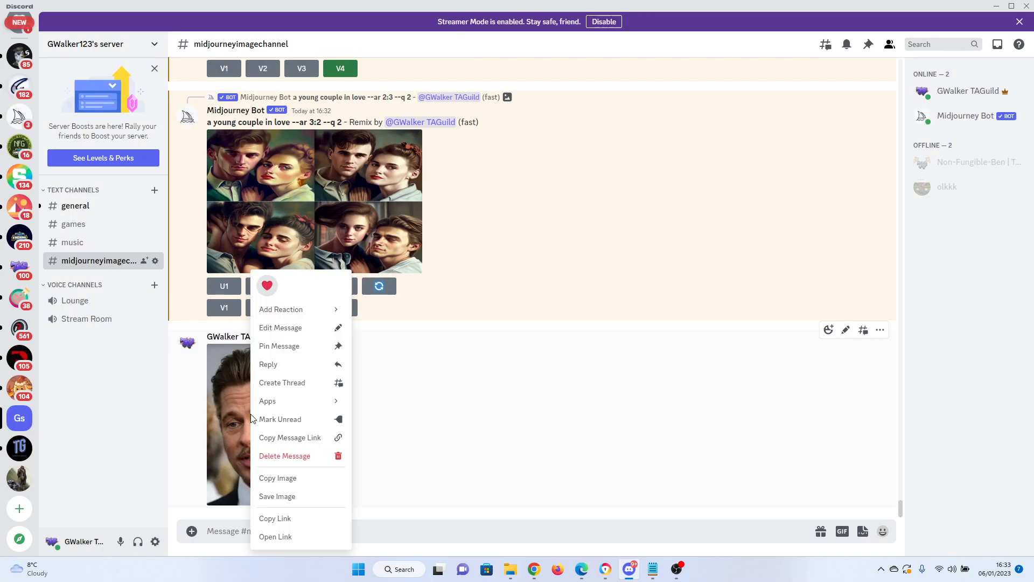
pyautogui.click(242, 413)
pyautogui.rightClick(465, 291)
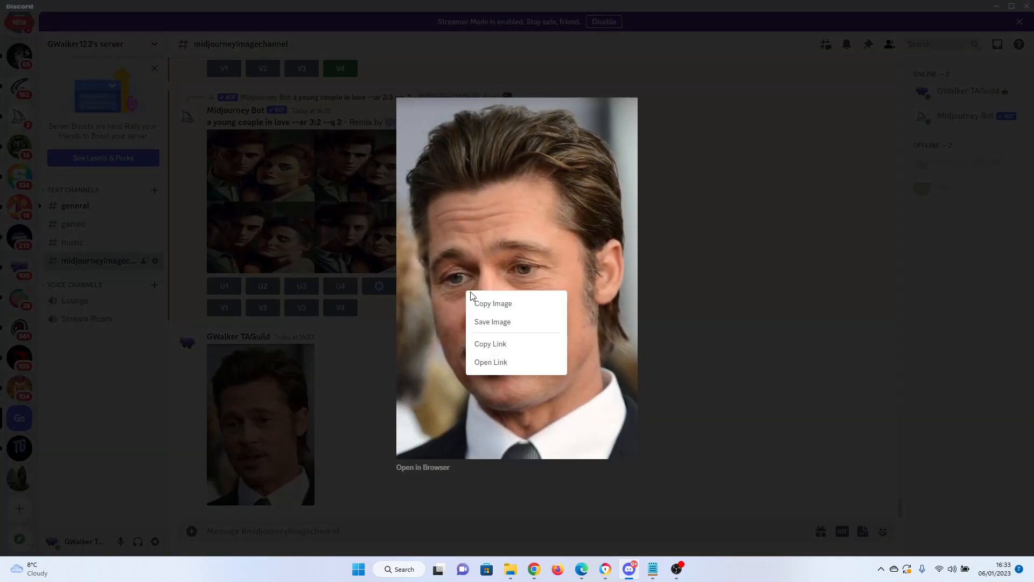
pyautogui.click(492, 344)
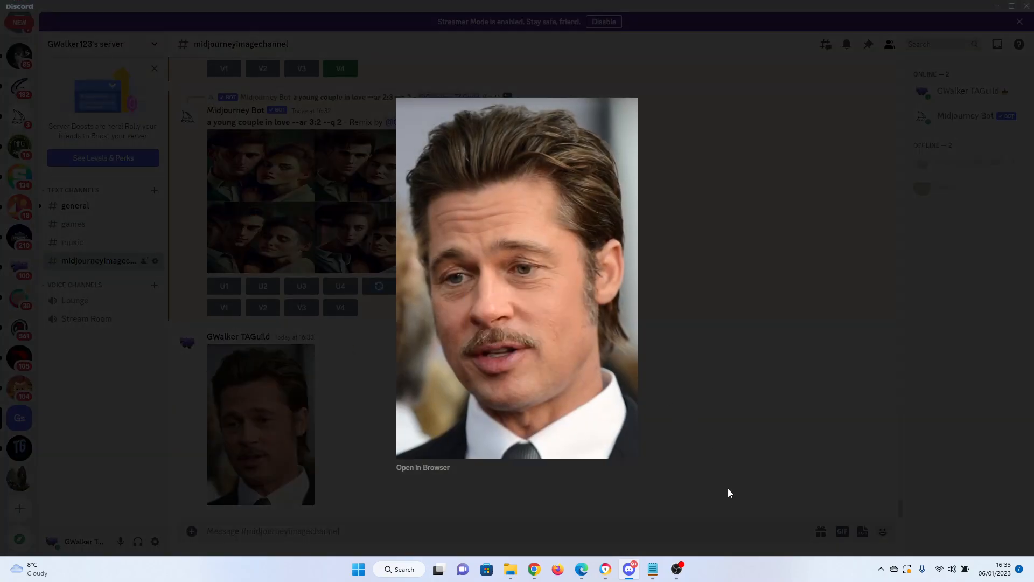
pyautogui.click(728, 491)
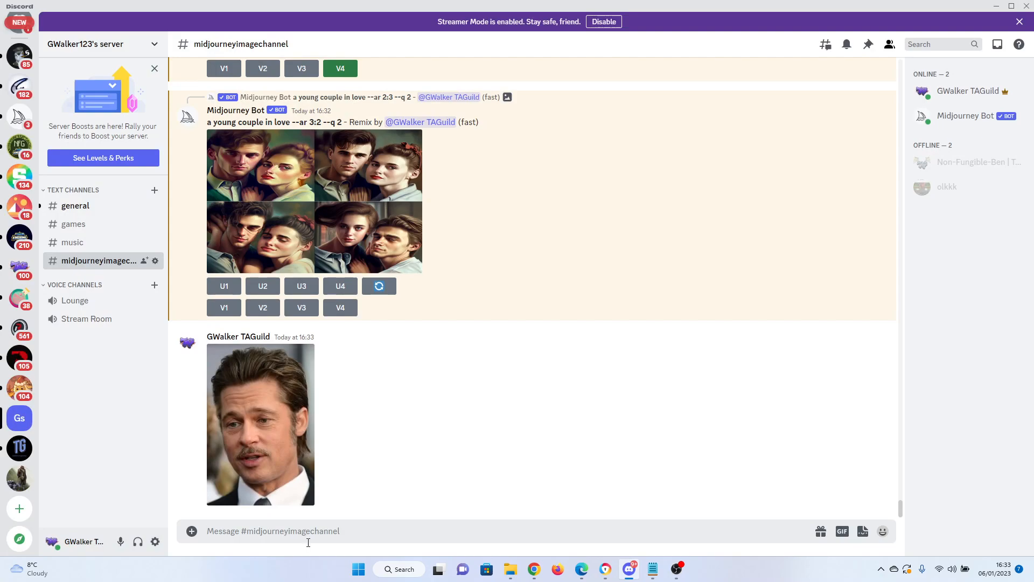
# Step: Submit an /imagine prompt with the copied photo link followed by "wearing a hat", and view the generated grid enlarged
pyautogui.write('/imagine')
pyautogui.press('Tab')
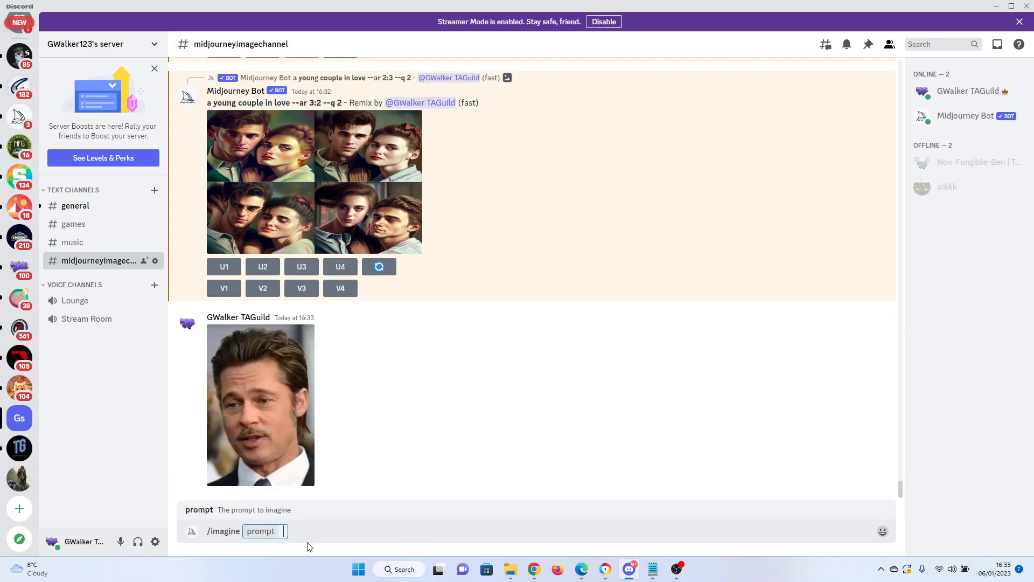
pyautogui.hotkey('ctrl', 'v')
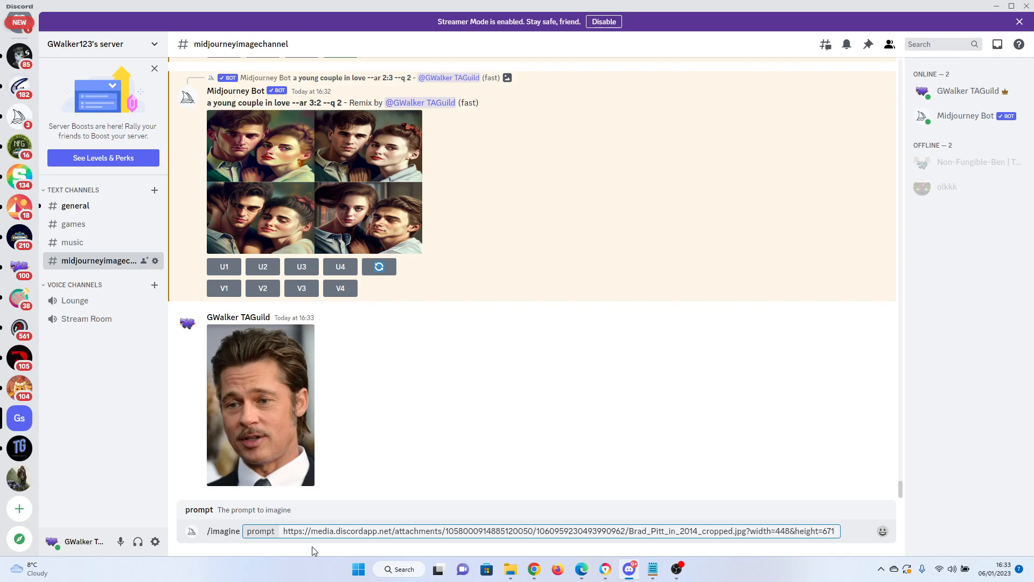
pyautogui.write('wearing a hat')
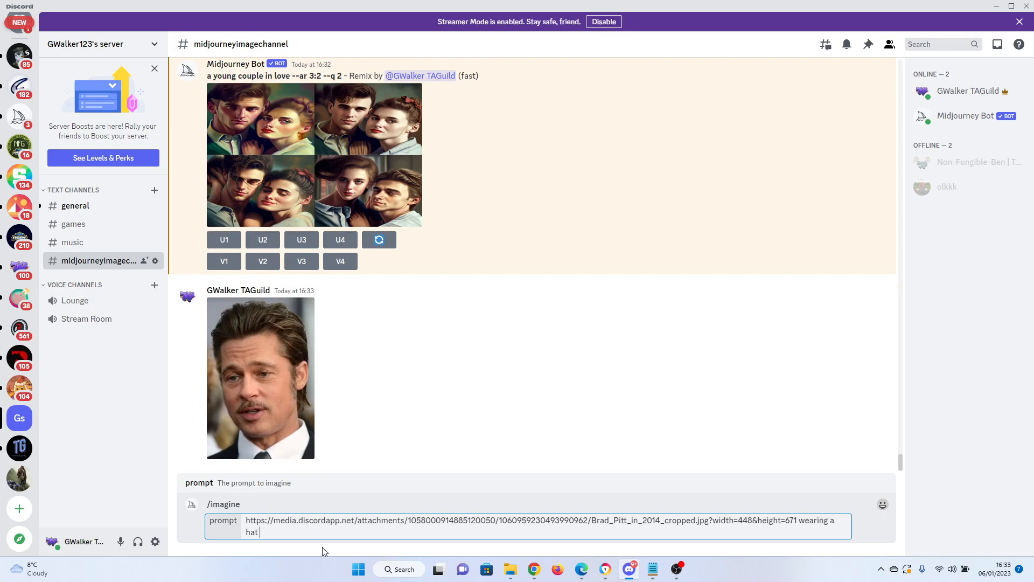
pyautogui.press('Return')
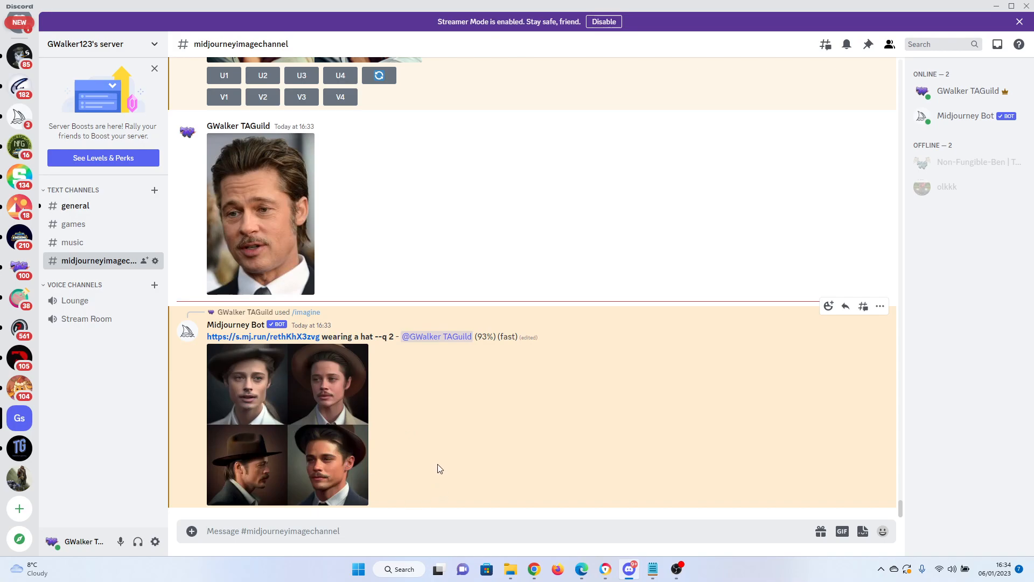
pyautogui.click(305, 377)
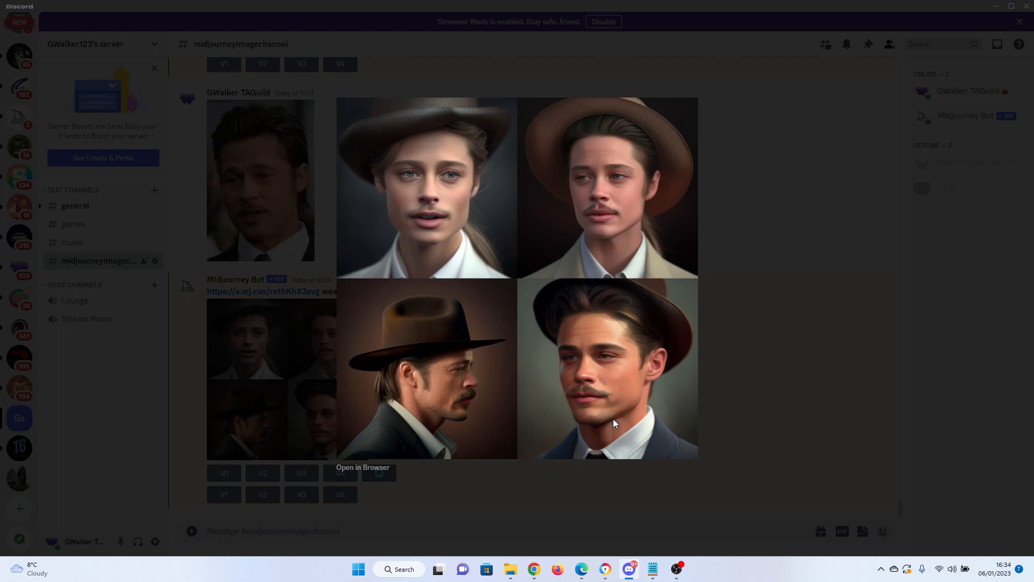
pyautogui.click(779, 368)
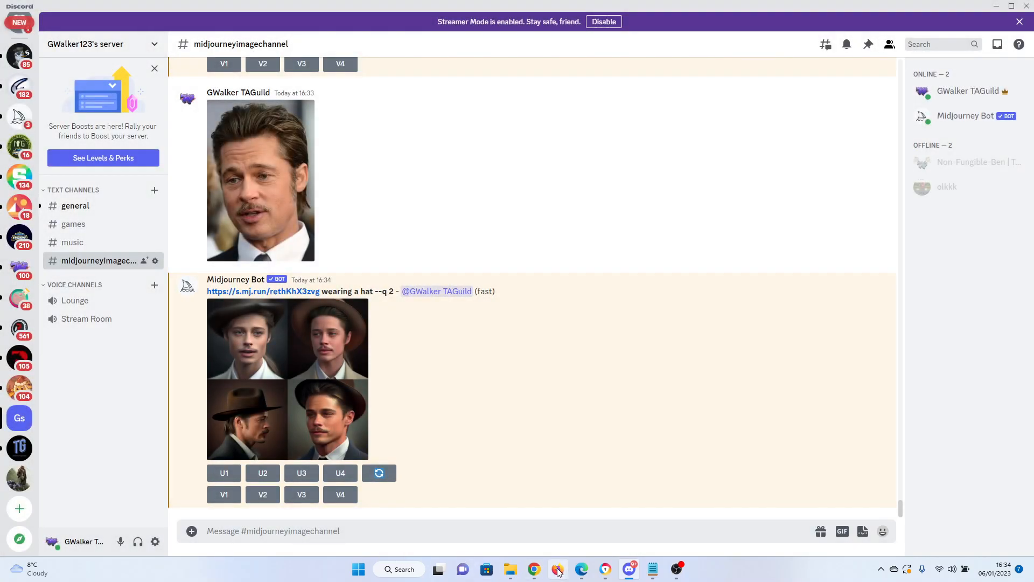
# Step: Switch to the browser and change the Google image search to "cat jpg"
pyautogui.moveTo(539, 570)
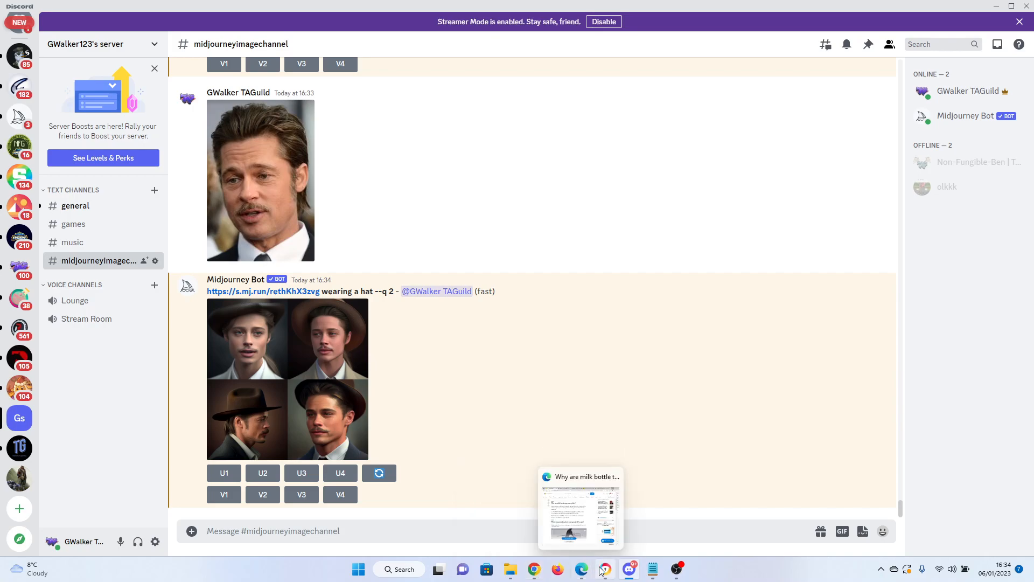
pyautogui.click(561, 517)
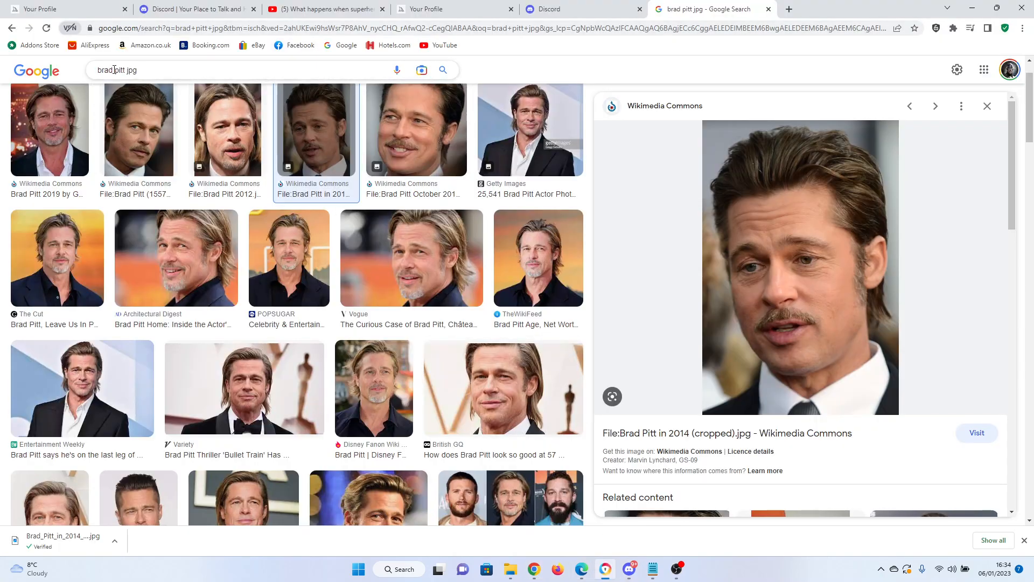
pyautogui.moveTo(125, 70); pyautogui.dragTo(77, 76)
pyautogui.write('cat')
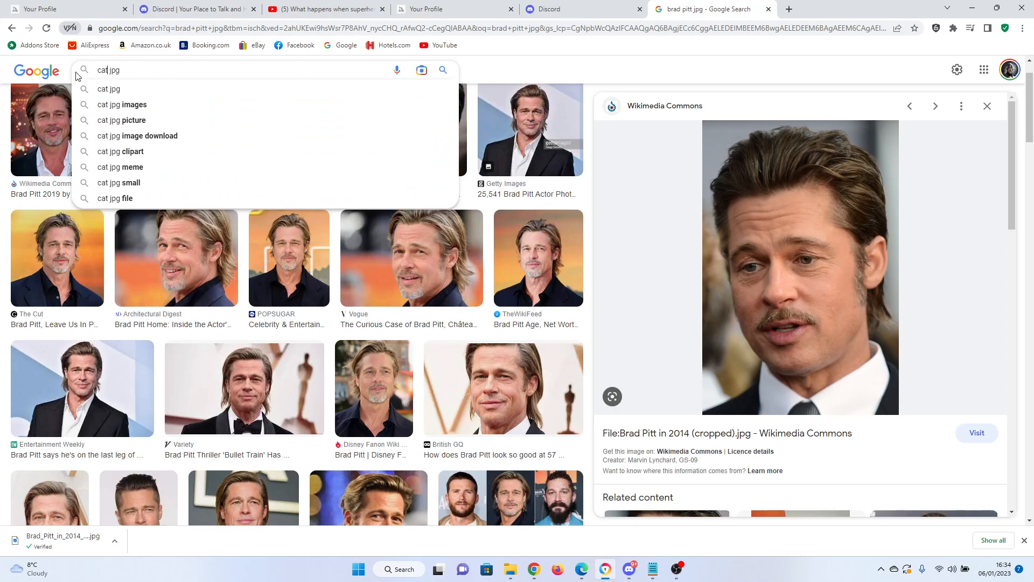
pyautogui.press('Return')
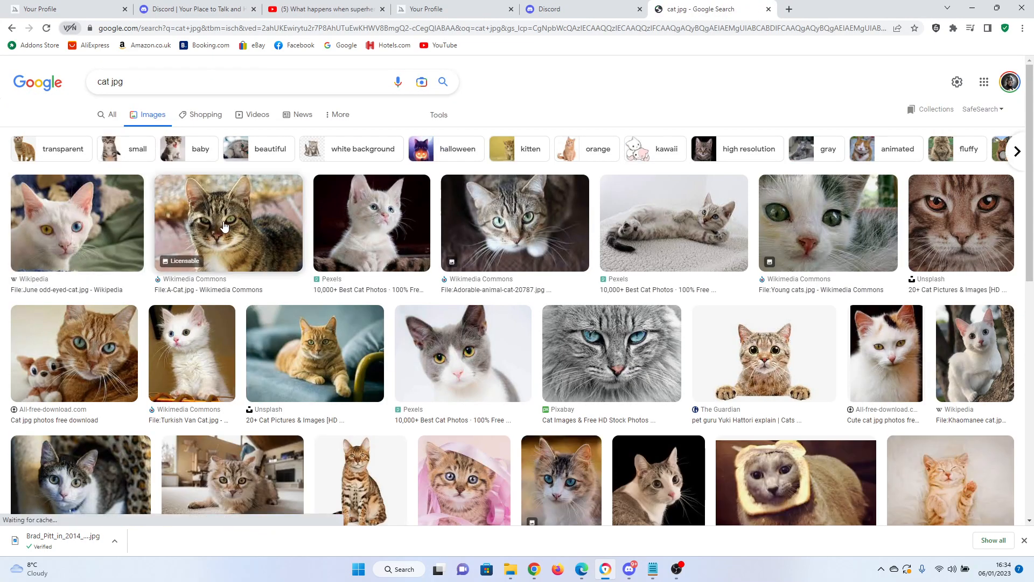
# Step: Save the Wikimedia Commons A-Cat.jpg picture of the tabby cat to the Downloads folder
pyautogui.click(224, 226)
pyautogui.rightClick(803, 238)
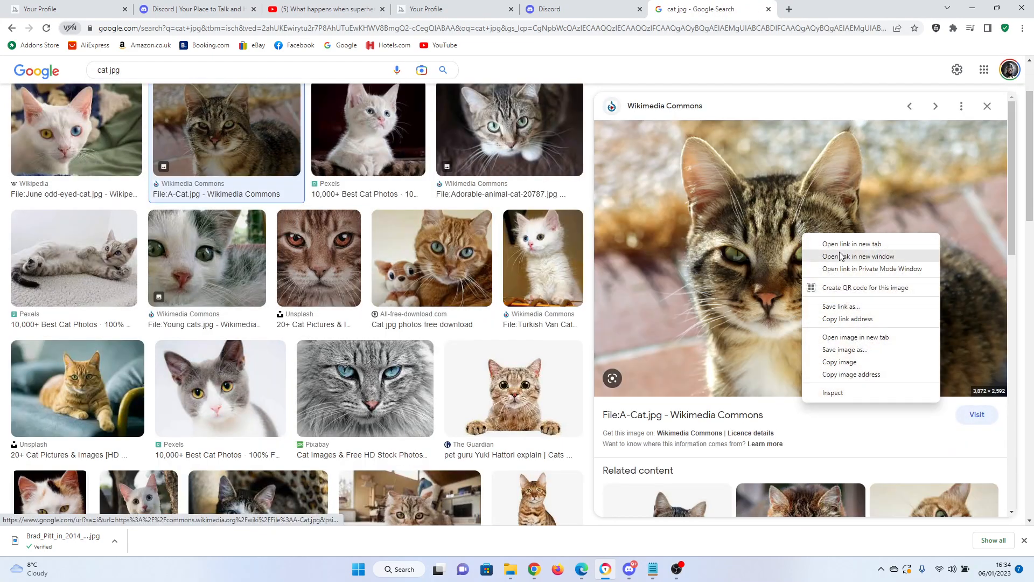
pyautogui.click(856, 350)
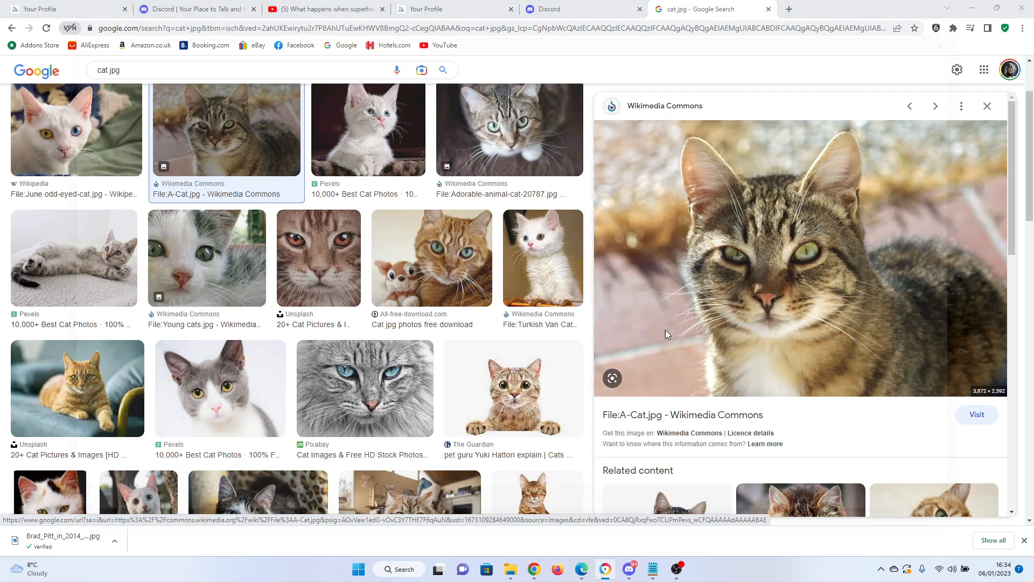
pyautogui.click(951, 539)
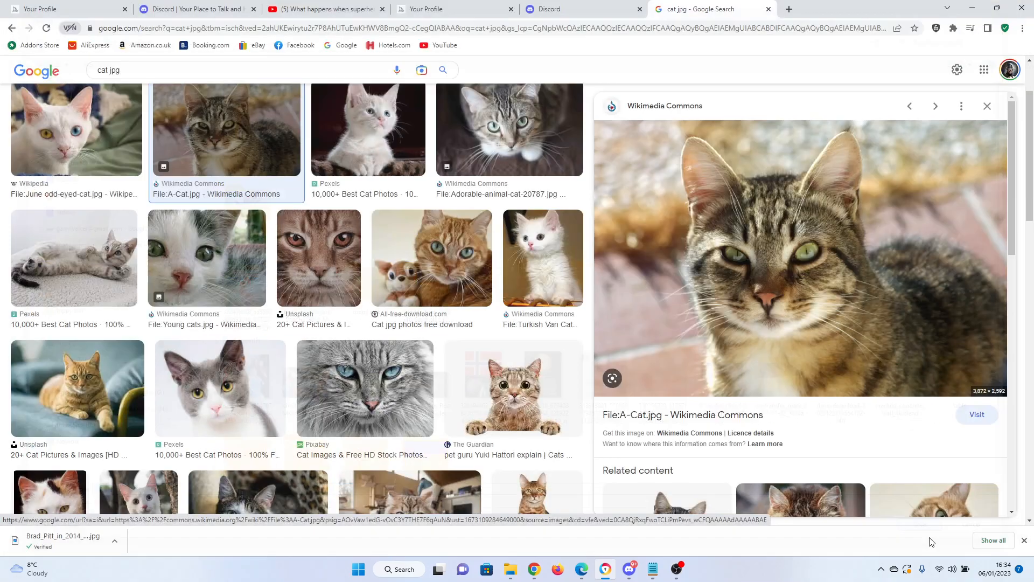
# Step: Switch back to Discord, upload A-Cat from Downloads and post it in the midjourneyimagechannel channel
pyautogui.click(630, 571)
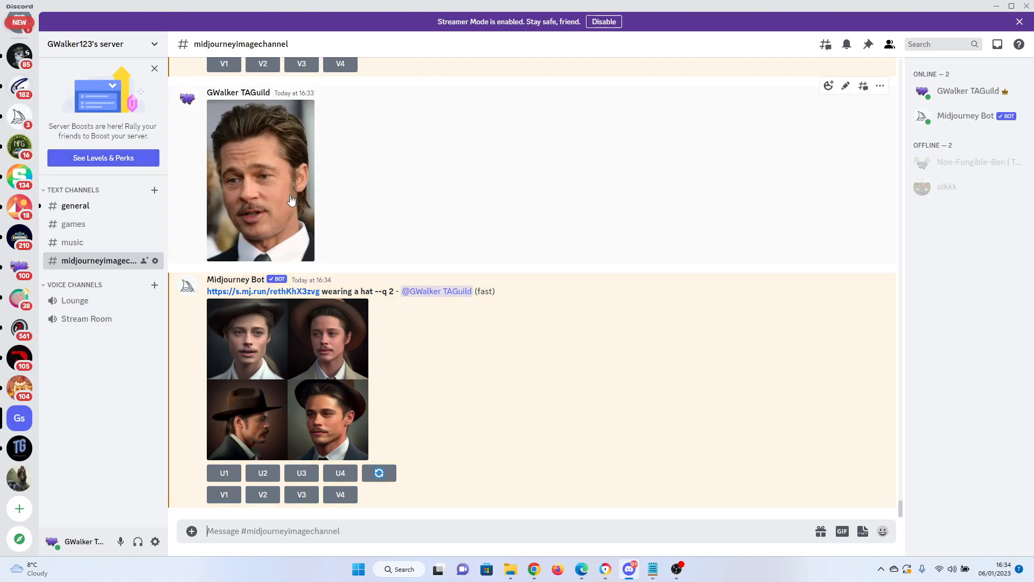
pyautogui.click(192, 532)
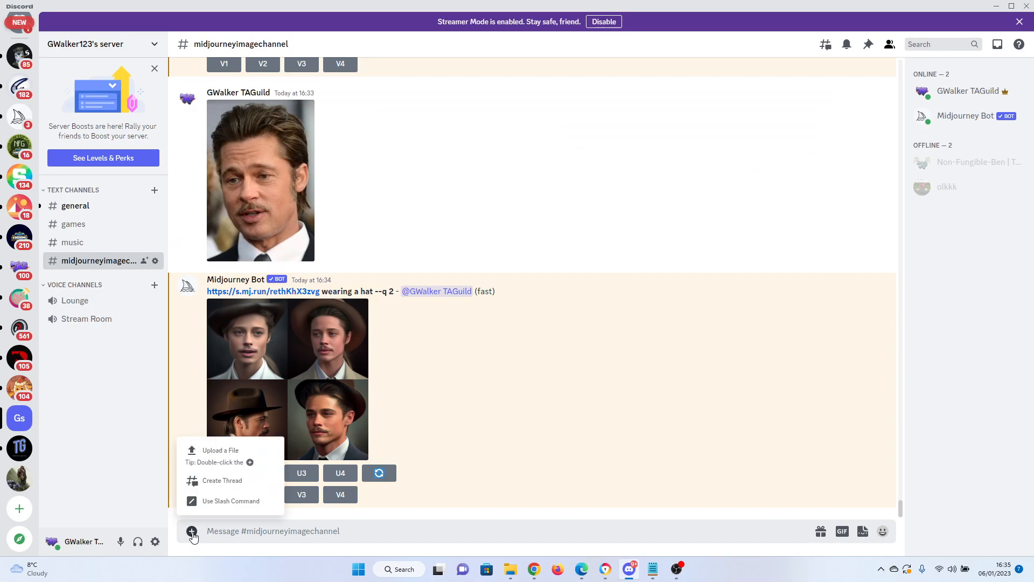
pyautogui.click(218, 450)
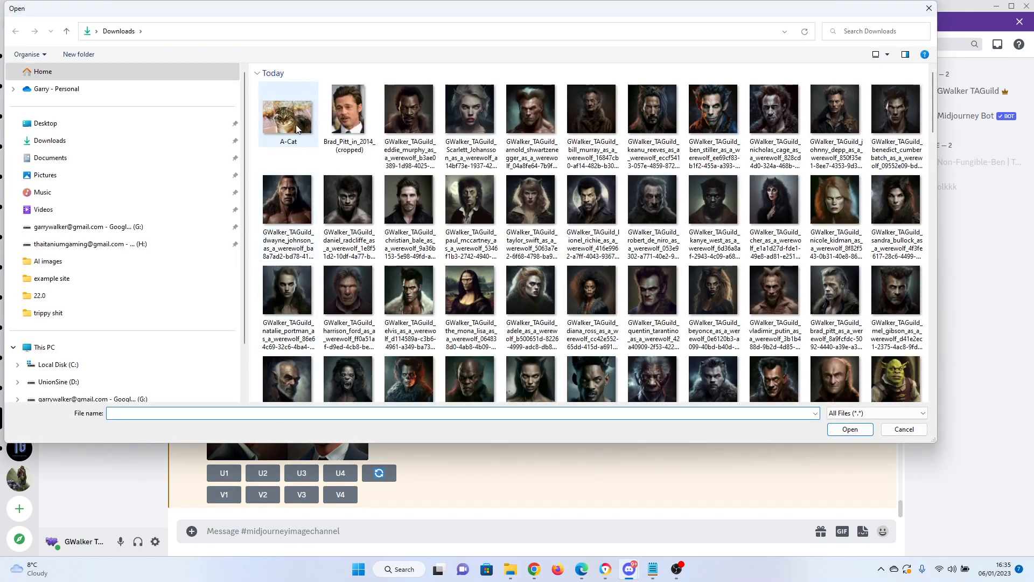
pyautogui.doubleClick(298, 131)
pyautogui.press('Return')
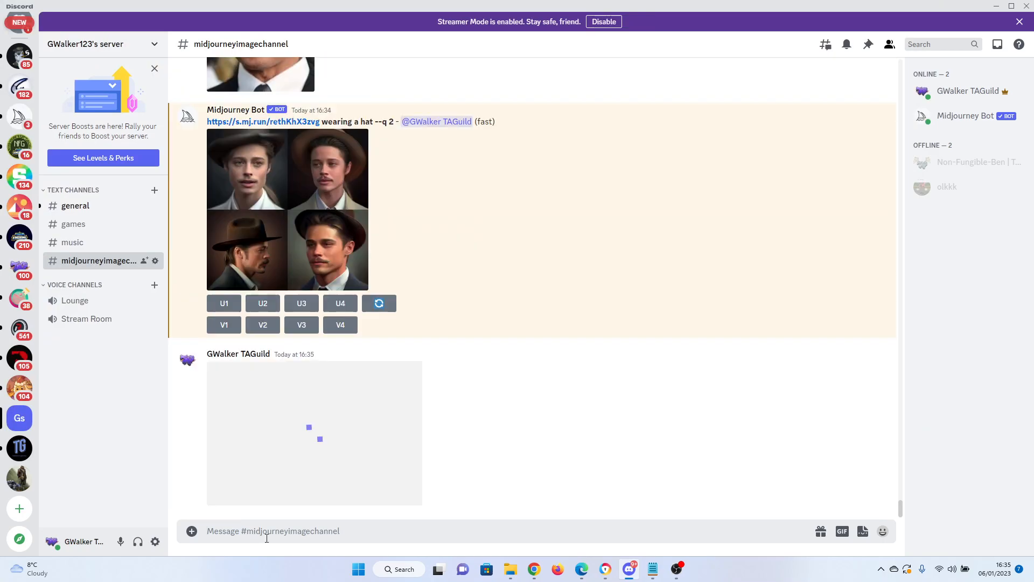
# Step: Start an /imagine prompt with the previously copied Brad Pitt photo link
pyautogui.write('/imagine')
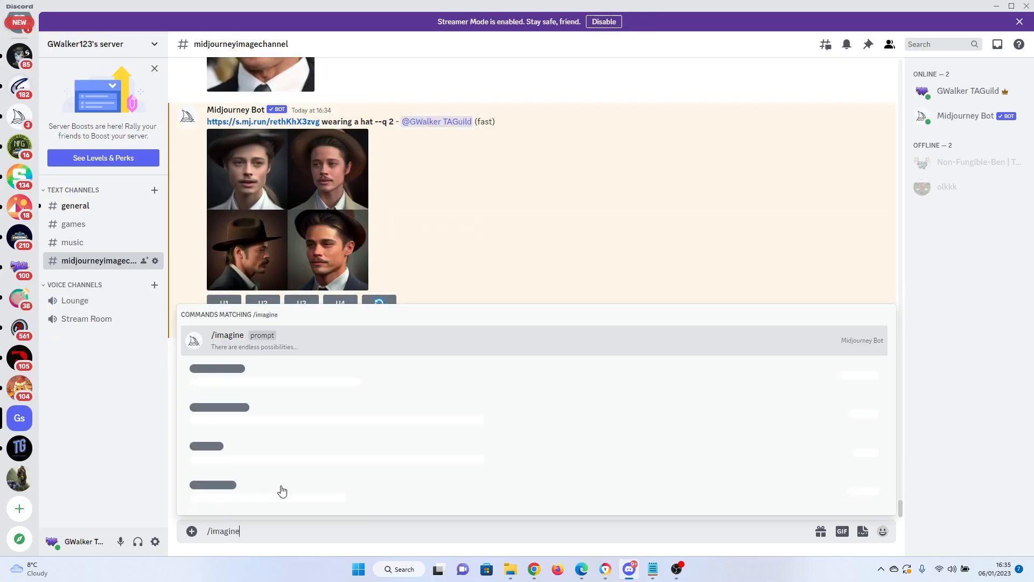
pyautogui.press('Return')
pyautogui.hotkey('ctrl', 'v')
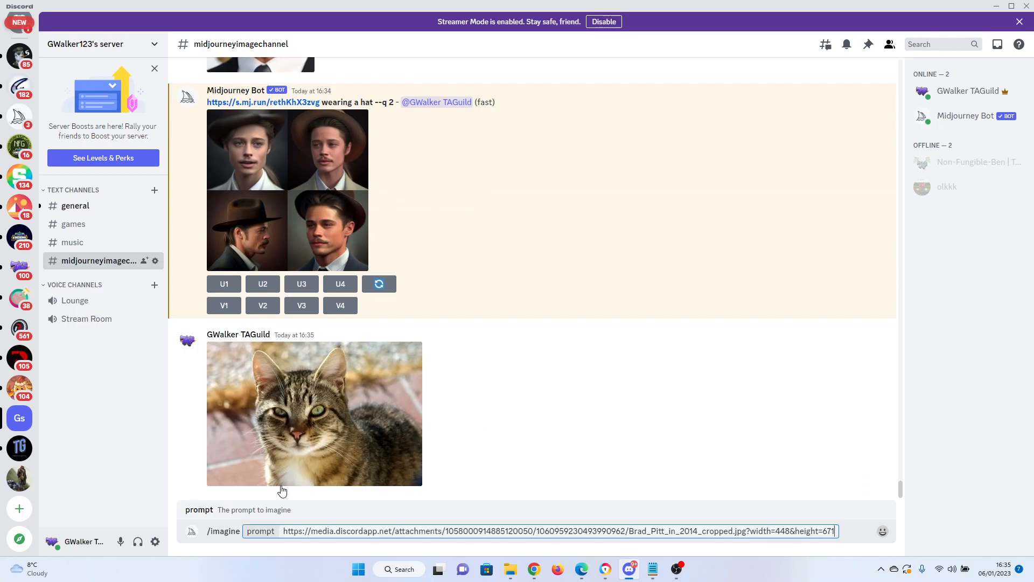
# Step: Copy the posted cat photo's link, append it after the Brad Pitt link in the prompt and submit it
pyautogui.click(314, 425)
pyautogui.rightClick(548, 281)
pyautogui.click(572, 329)
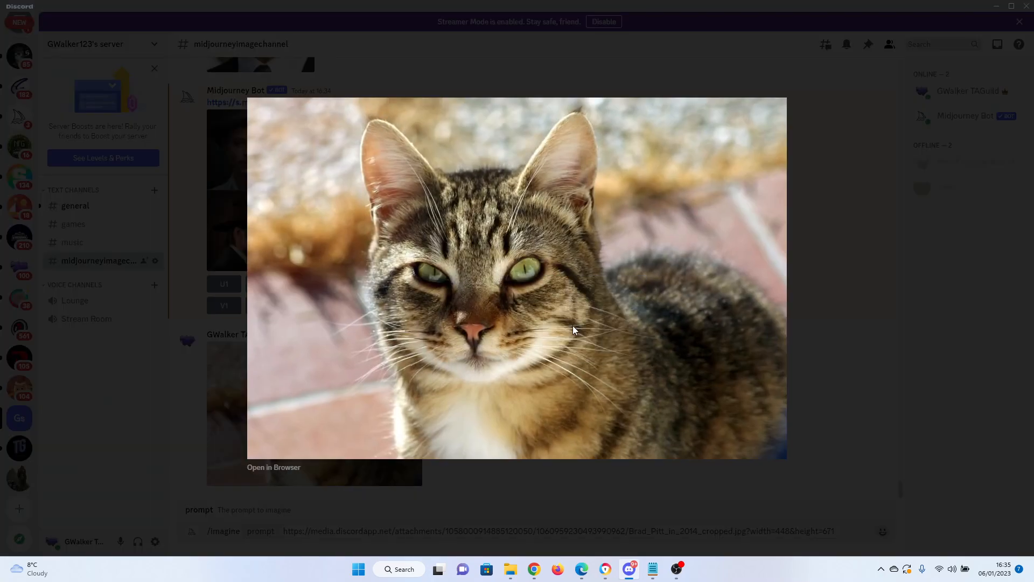
pyautogui.click(843, 345)
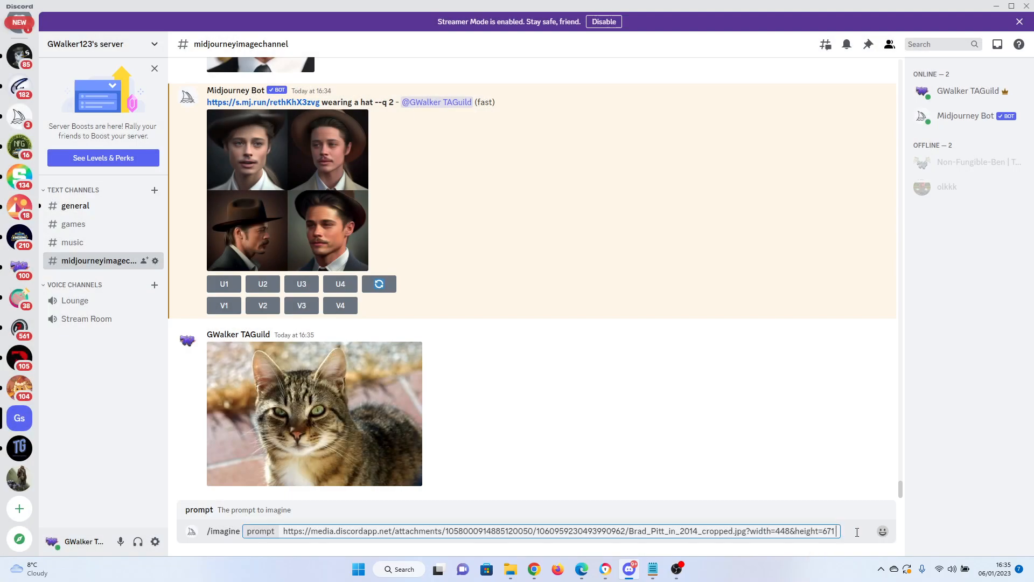
pyautogui.hotkey('ctrl', 'v')
pyautogui.press('Return')
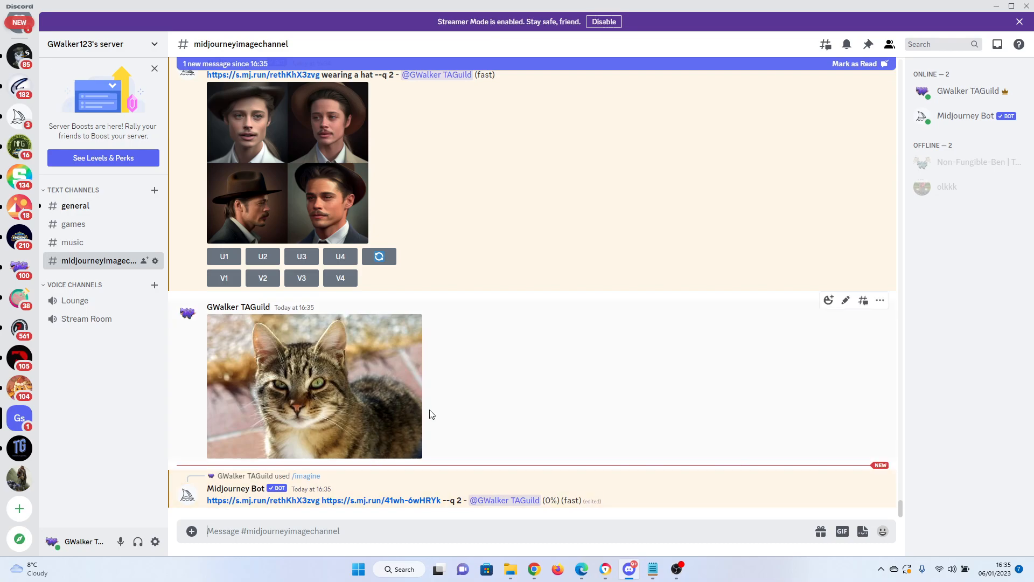
# Step: Draft an /imagine prompt with weighted terms reading "cats::3 and dogs::1"
pyautogui.click(393, 531)
pyautogui.write('/')
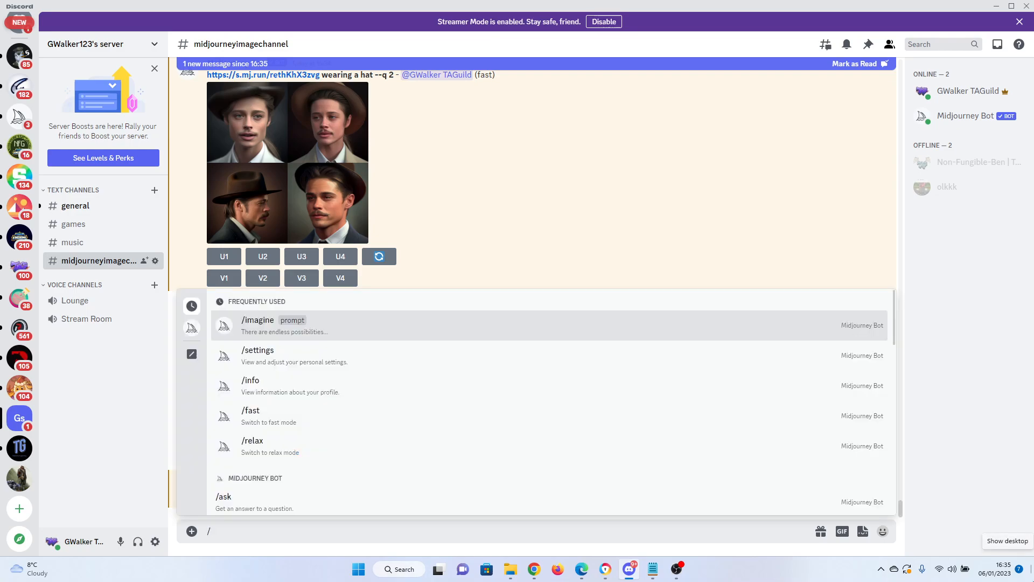
pyautogui.write('imagine')
pyautogui.press('Tab')
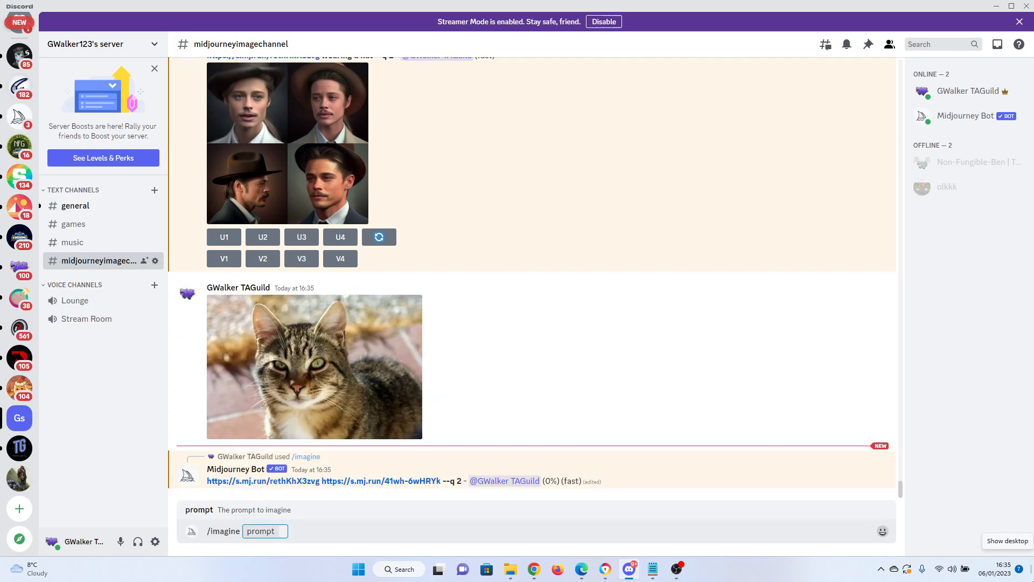
pyautogui.write('cats and dogs')
pyautogui.click(299, 531)
pyautogui.write('::3')
pyautogui.press('Right')
pyautogui.write('::1')
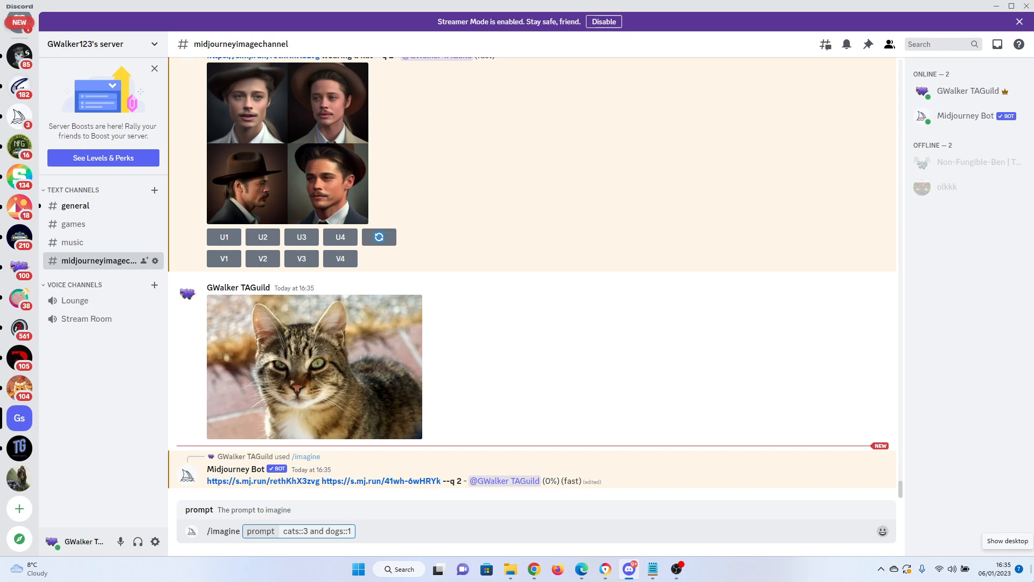
# Step: Set the weight of dogs in the prompt to 1.5 and submit it
pyautogui.press('BackSpace')
pyautogui.write('.')
pyautogui.press('BackSpace')
pyautogui.write('1.5')
pyautogui.press('Return')
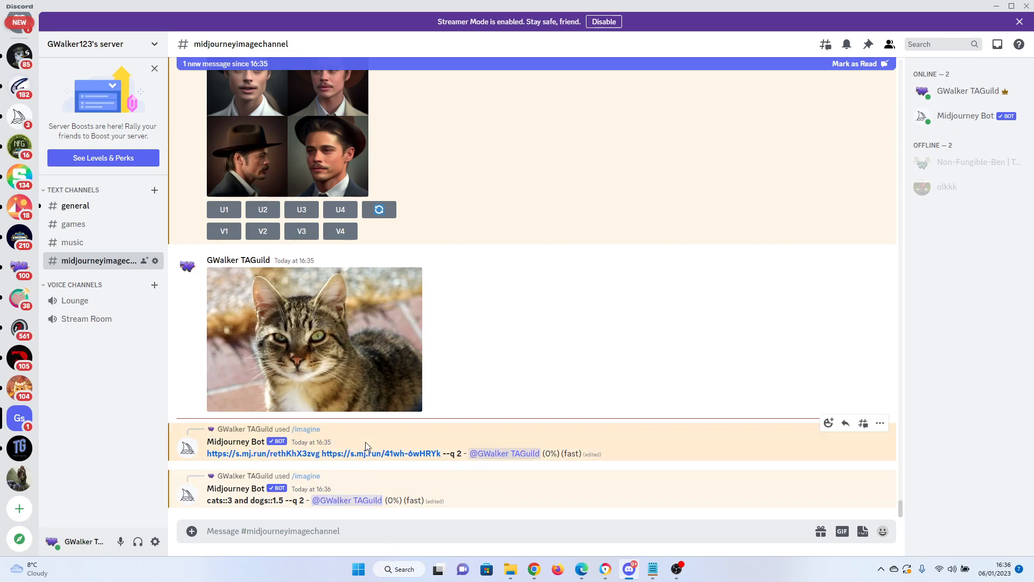
# Step: Copy the link of the enlarged cat photo again and close the preview
pyautogui.click(331, 329)
pyautogui.rightClick(487, 304)
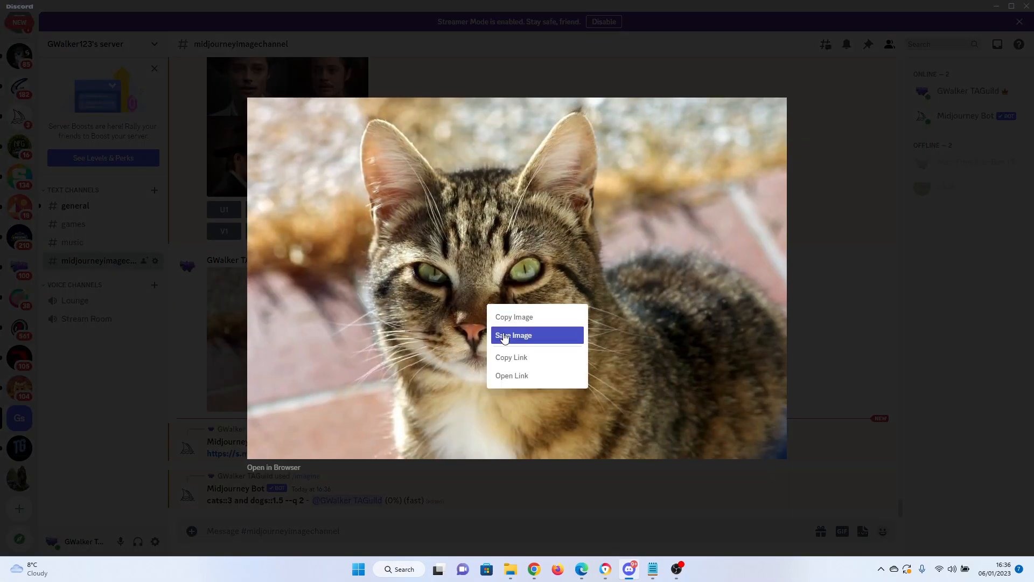
pyautogui.click(524, 358)
pyautogui.click(710, 506)
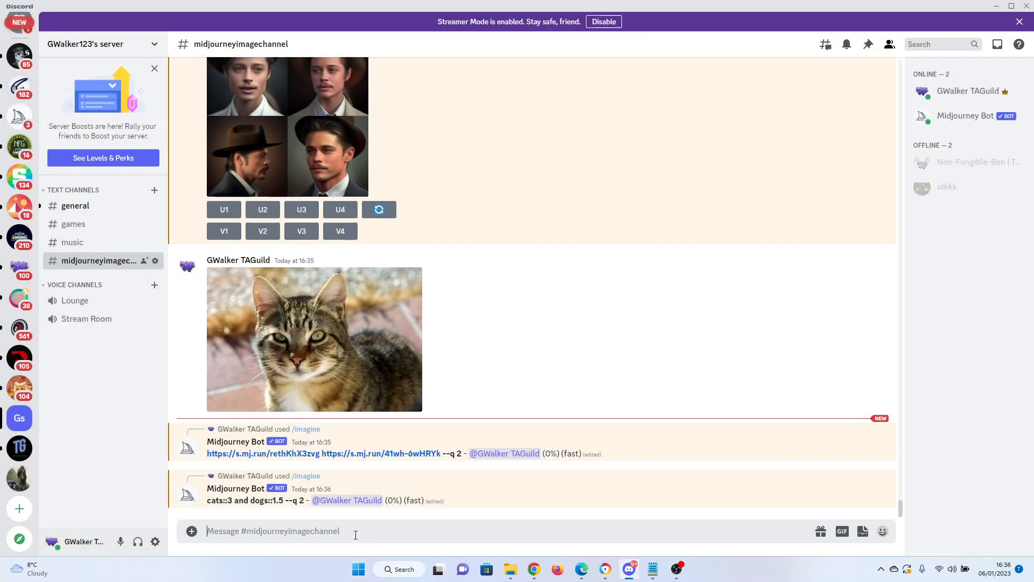
pyautogui.write('.imagine')
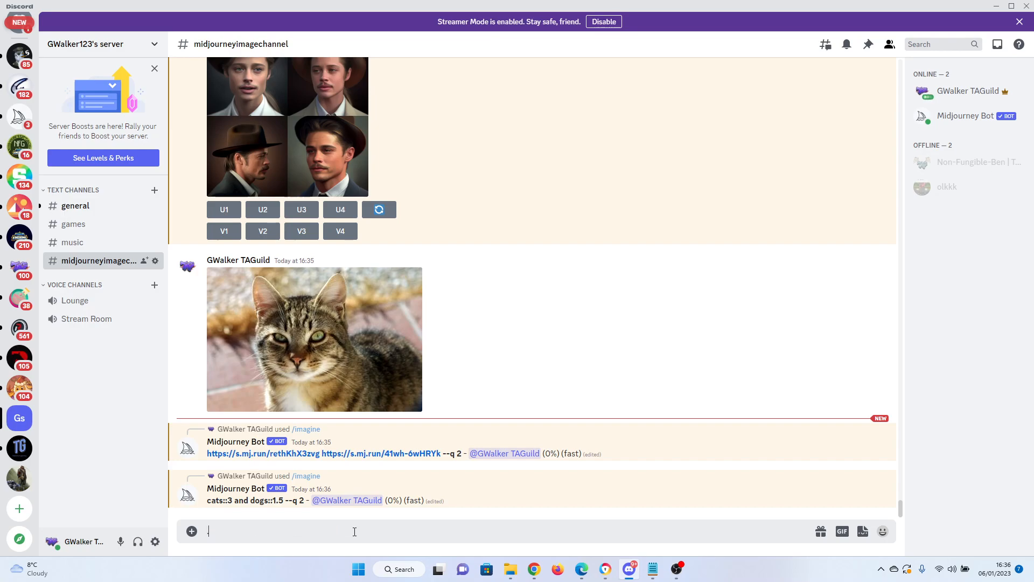
pyautogui.press('BackSpace')
pyautogui.press('BackSpace')
pyautogui.press('BackSpace')
pyautogui.press('BackSpace')
pyautogui.press('BackSpace')
pyautogui.press('BackSpace')
pyautogui.press('BackSpace')
pyautogui.press('BackSpace')
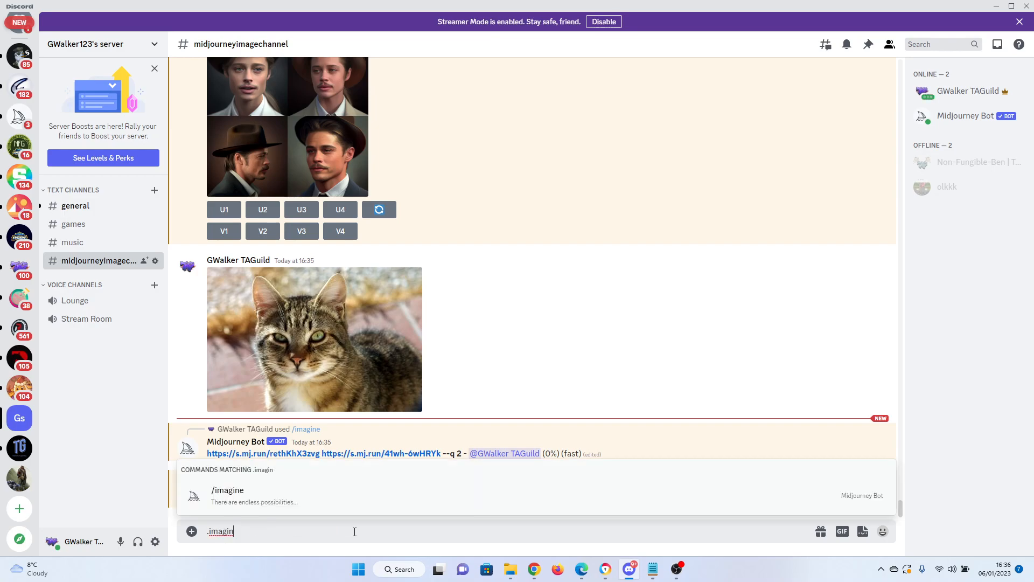
# Step: Draft an /imagine prompt reading "at a party" followed by the copied cat photo link and the image weight "--iw 4"
pyautogui.write('/imagine')
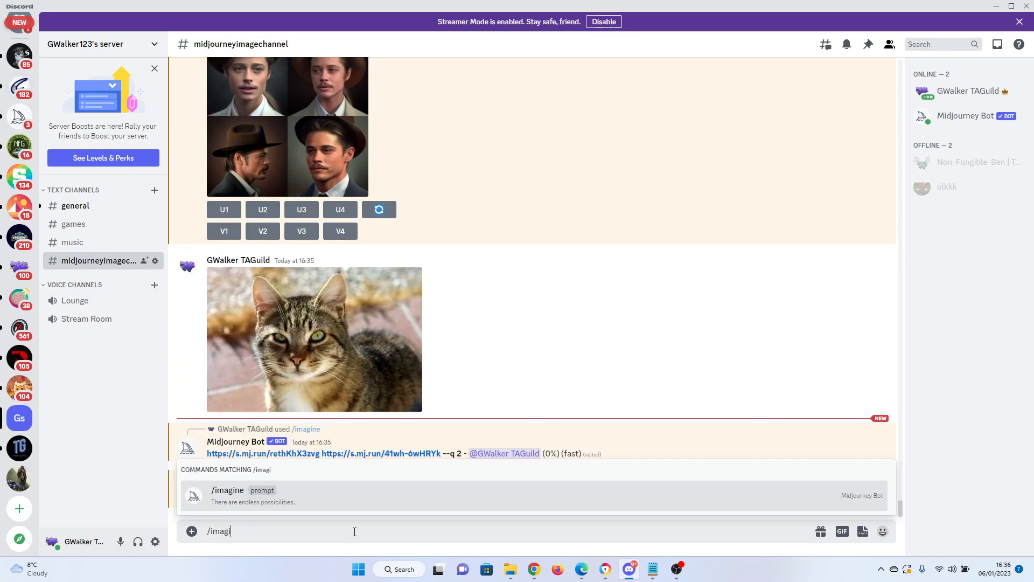
pyautogui.press('Tab')
pyautogui.write('at a party')
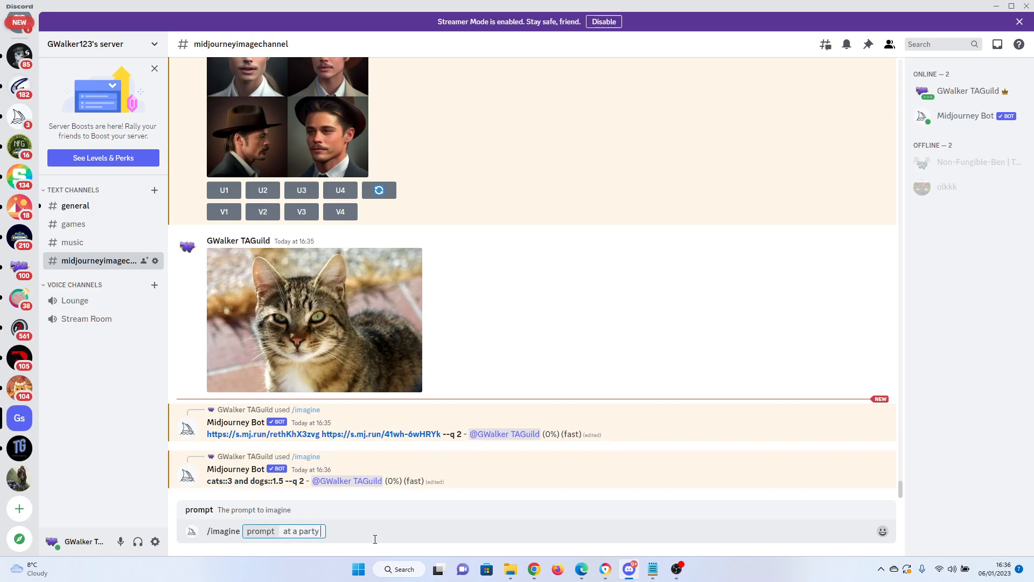
pyautogui.hotkey('ctrl', 'v')
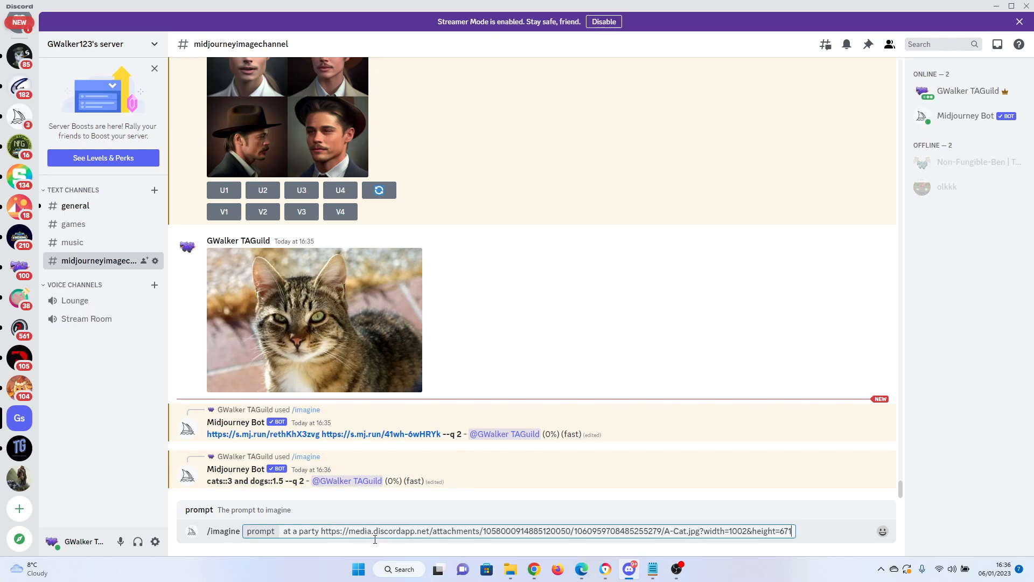
pyautogui.write('--iw')
pyautogui.press('BackSpace')
pyautogui.write('4')
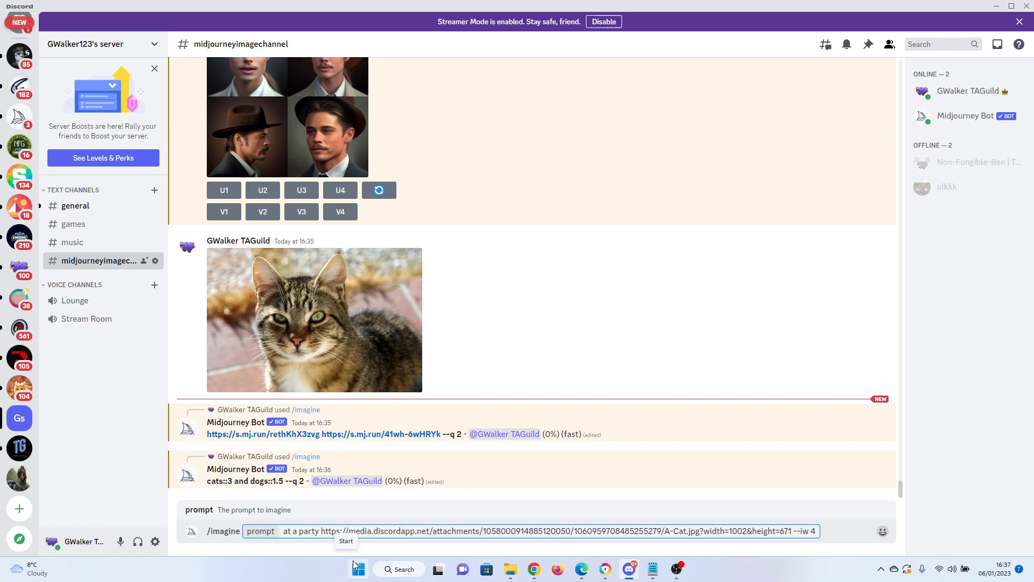
# Step: Try to give "at a party" a weight of ::1, copy the whole prompt text and submit the prompt
pyautogui.write('::')
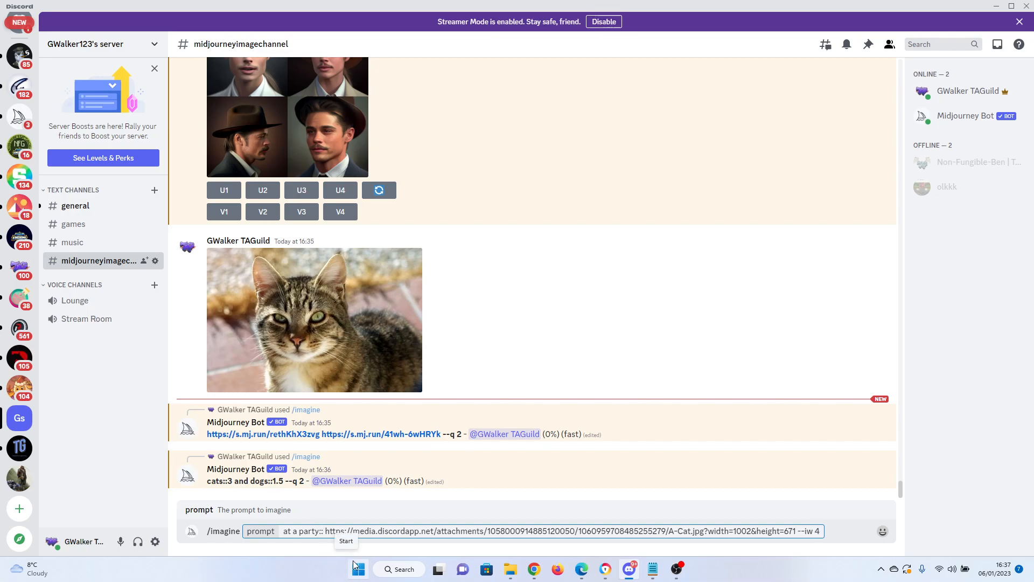
pyautogui.write('1')
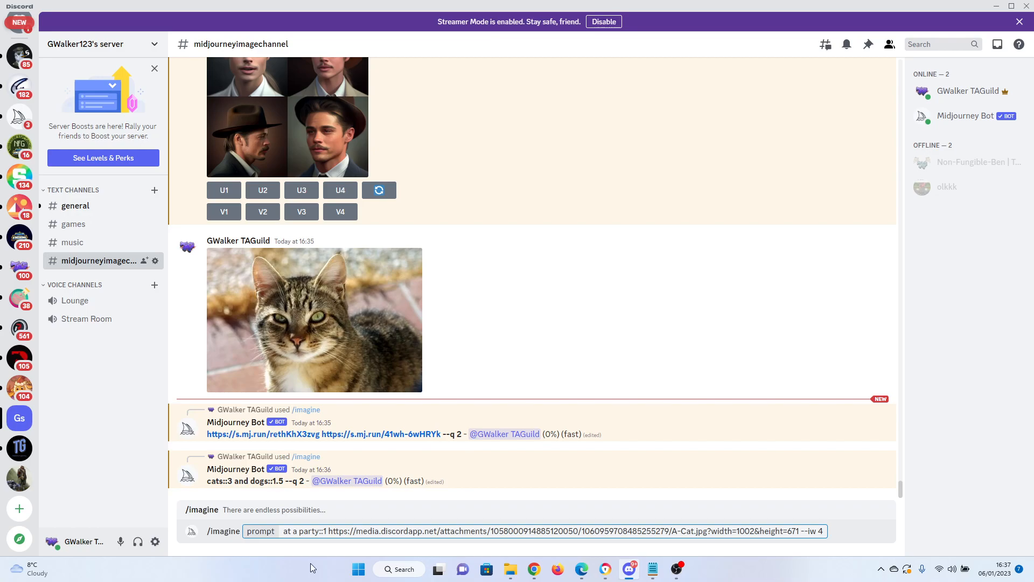
pyautogui.hotkey('ctrl', 'a')
pyautogui.rightClick(316, 530)
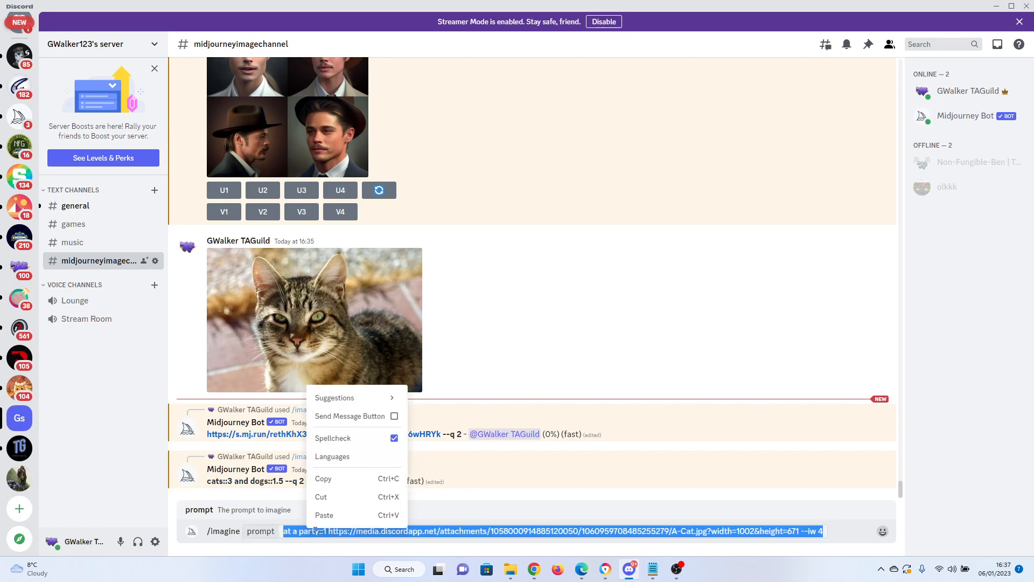
pyautogui.click(334, 479)
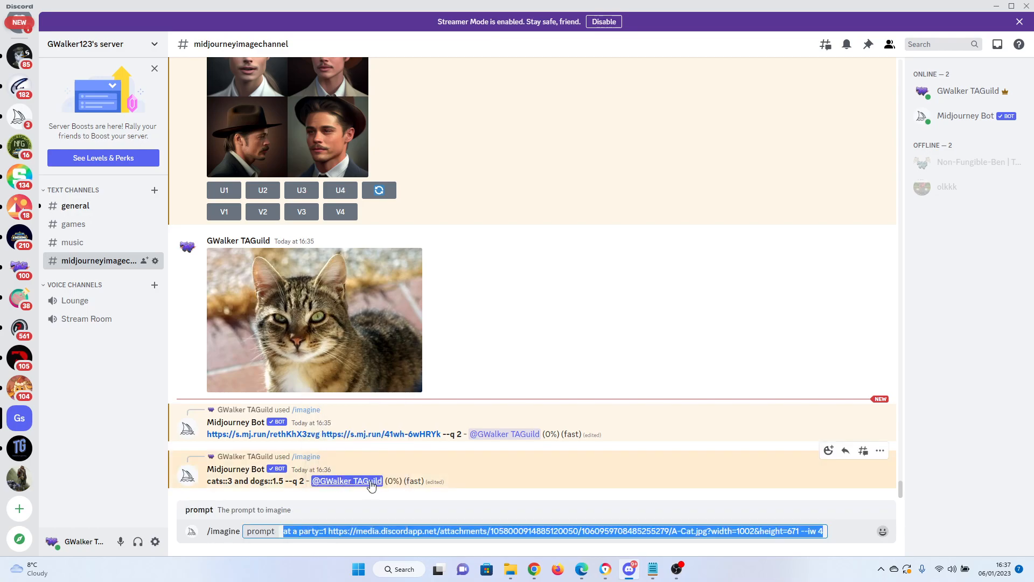
pyautogui.press('Return')
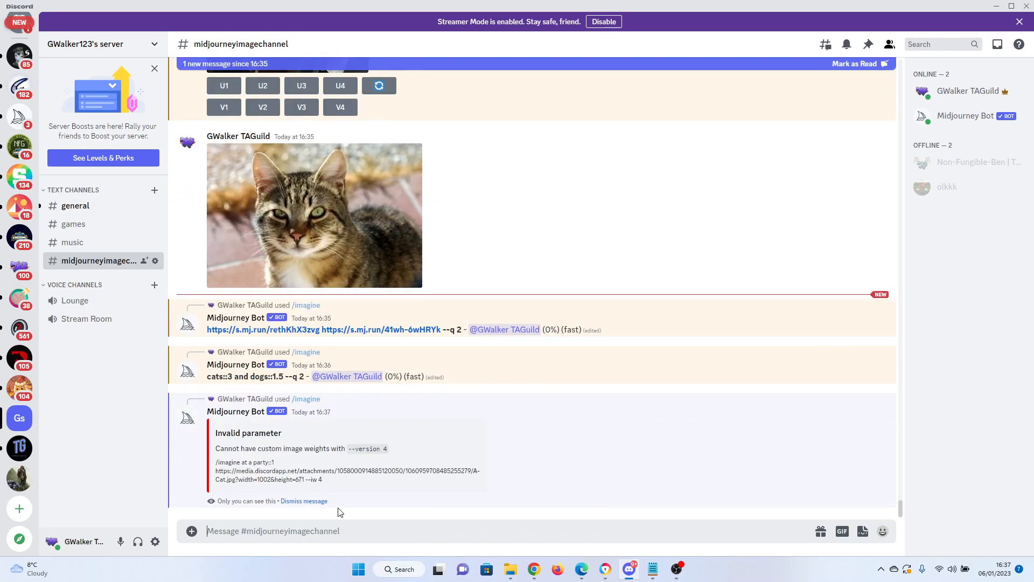
# Step: Read the bot's reply to the image-weight prompt and glance back over the earlier results
pyautogui.moveTo(284, 449); pyautogui.dragTo(392, 444)
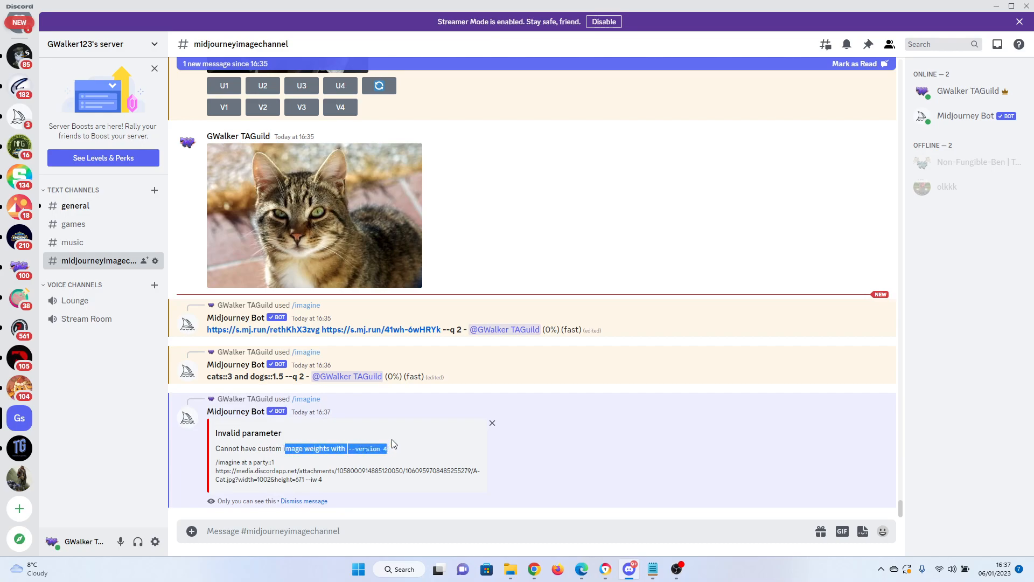
pyautogui.click(395, 447)
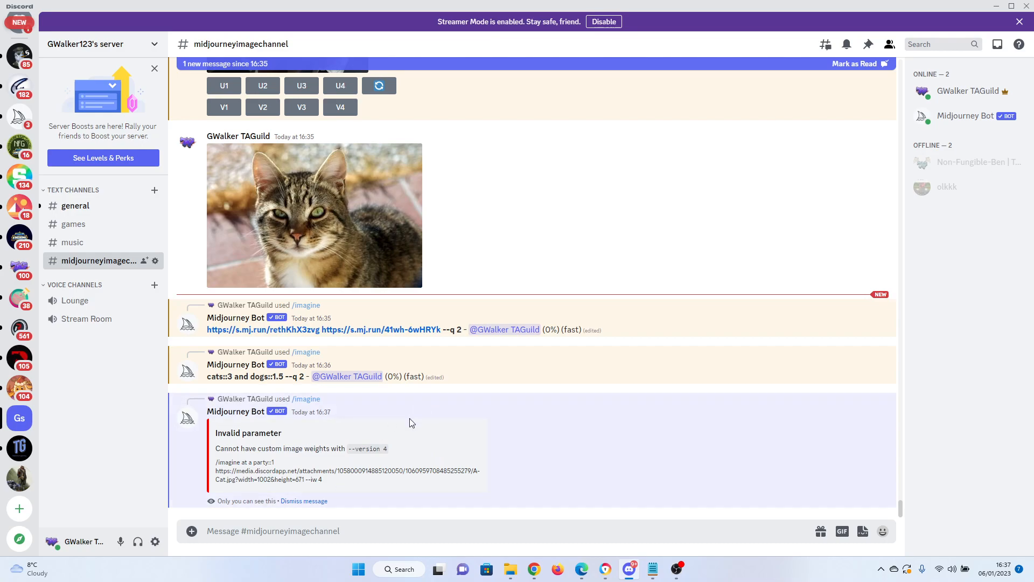
pyautogui.scroll(6, 407, 397)
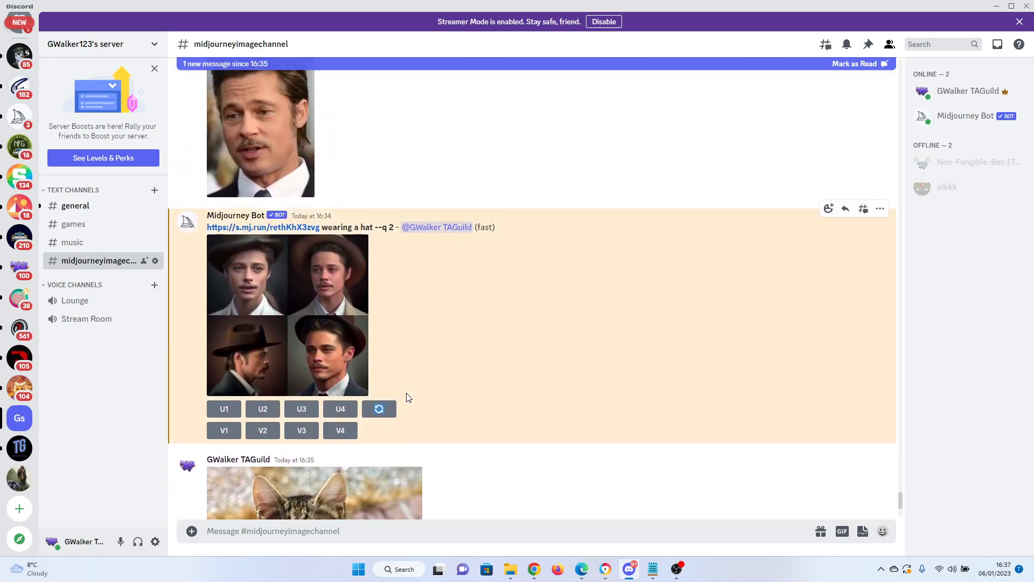
pyautogui.scroll(-6, 407, 394)
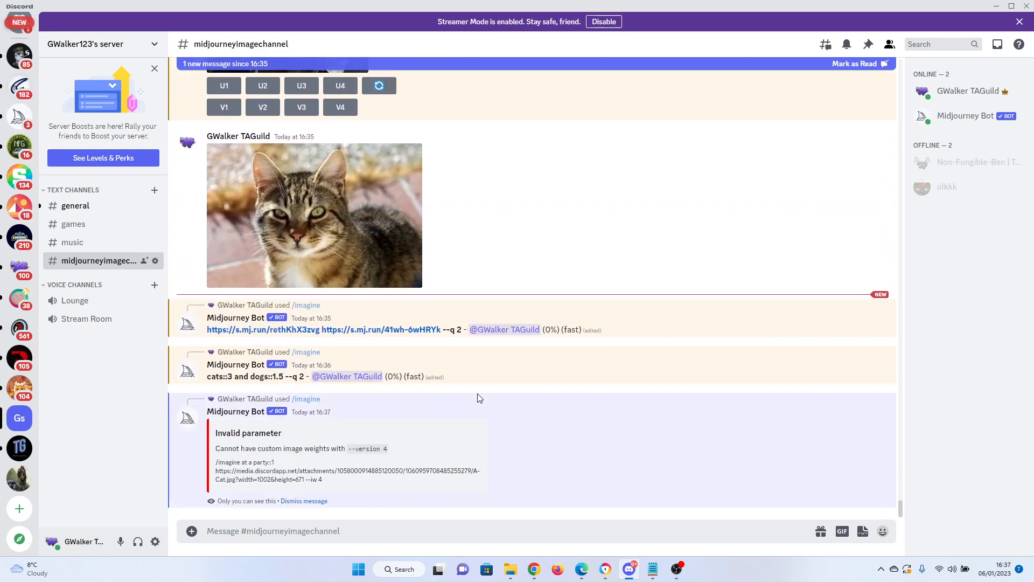
# Step: Copy the "cats::3 and dogs::1.5" text from the bot's message and paste it into a new /imagine prompt
pyautogui.moveTo(284, 376); pyautogui.dragTo(207, 377)
pyautogui.rightClick(218, 377)
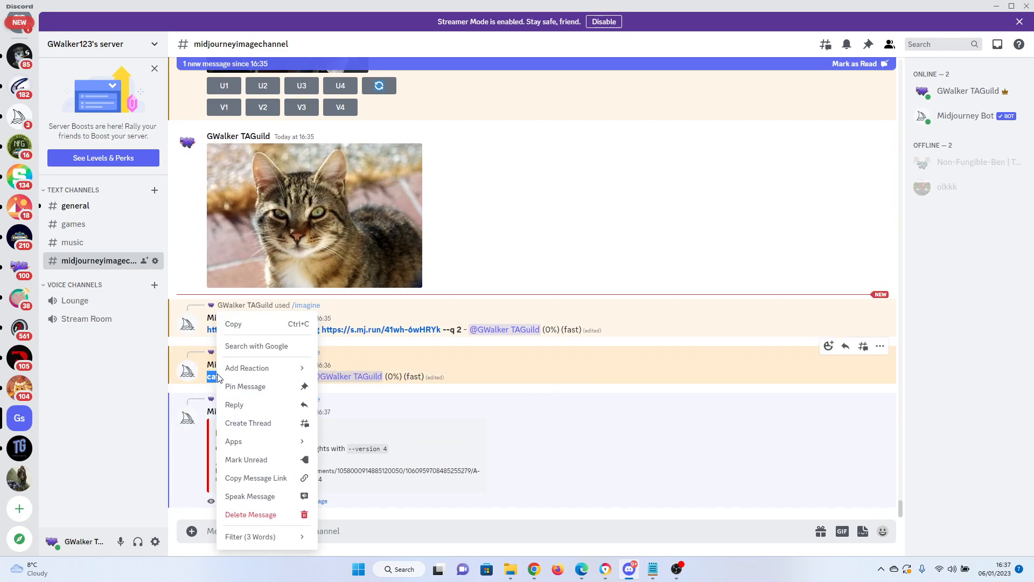
pyautogui.click(233, 324)
pyautogui.click(294, 534)
pyautogui.write('/imagi')
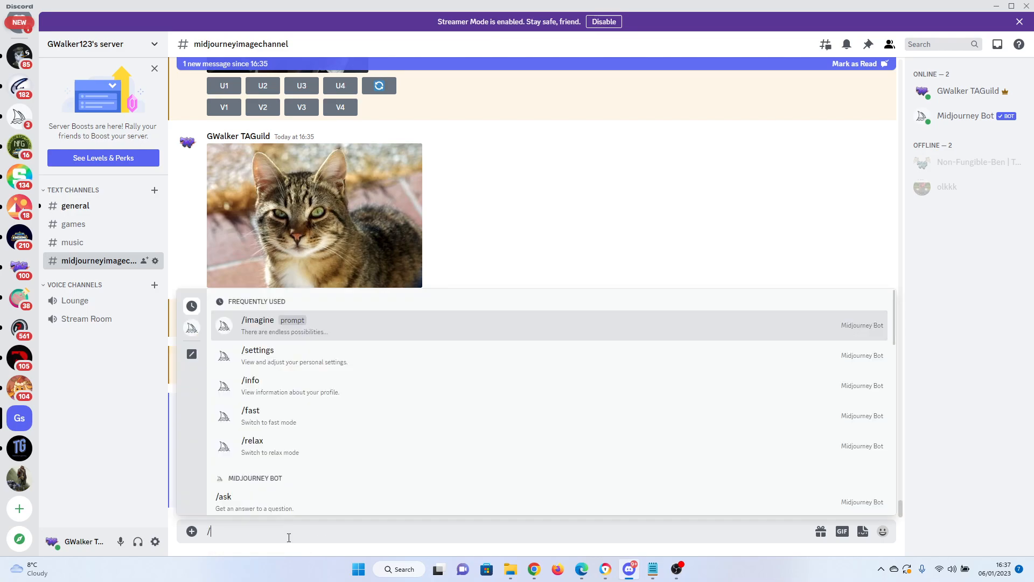
pyautogui.press('Tab')
pyautogui.hotkey('ctrl', 'v')
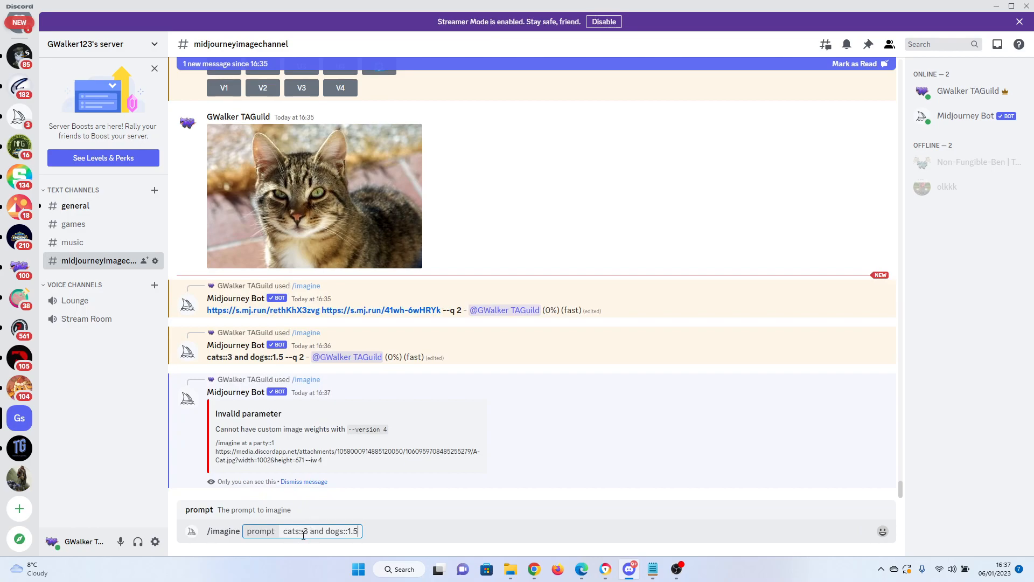
# Step: Swap the weights so the prompt reads "cats::1.5 and dogs::3" and submit it
pyautogui.click(310, 531)
pyautogui.press('BackSpace')
pyautogui.press('BackSpace')
pyautogui.write('1.5')
pyautogui.moveTo(353, 531); pyautogui.dragTo(366, 530)
pyautogui.write('3')
pyautogui.press('Return')
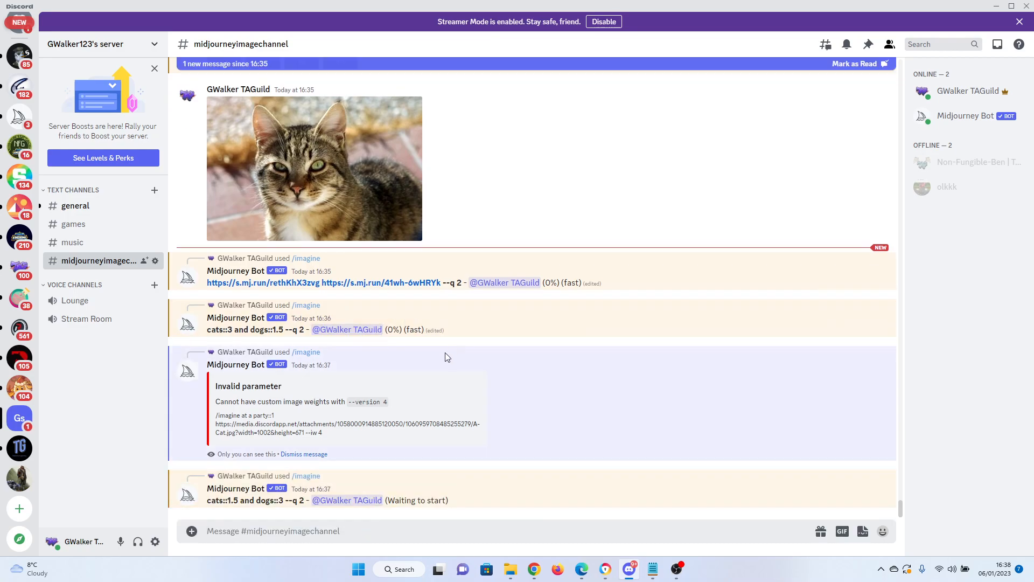
# Step: Review the channel while the images generate, enlarge the "cats::1.5 and dogs::3" grid and close the preview
pyautogui.scroll(15, 406, 384)
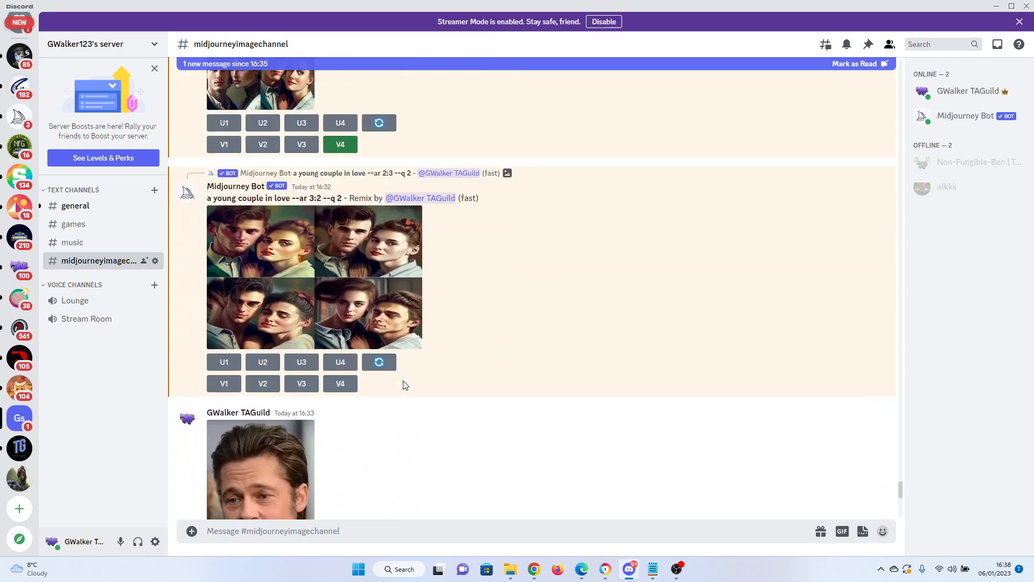
pyautogui.scroll(-15, 406, 383)
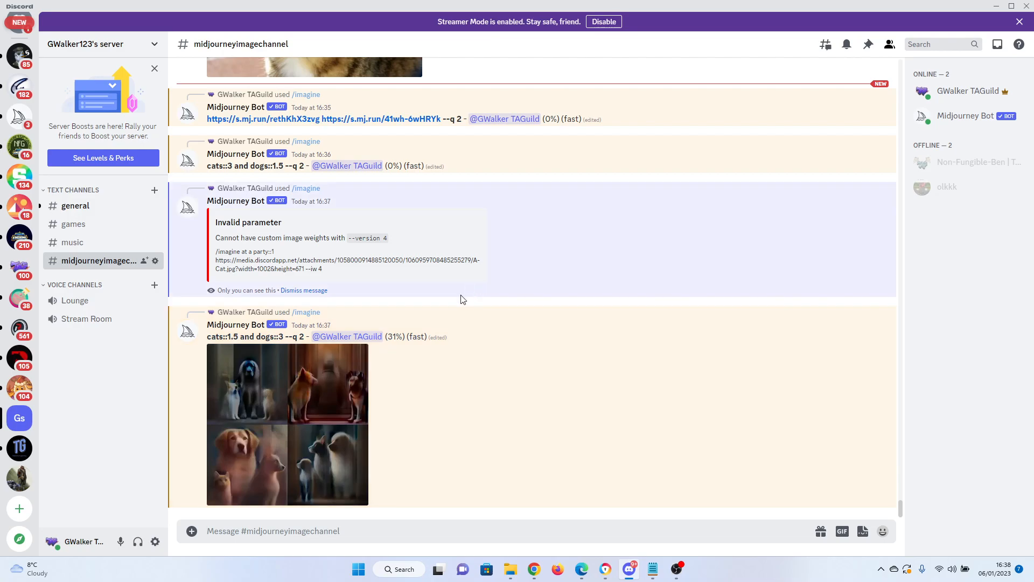
pyautogui.scroll(2, 372, 182)
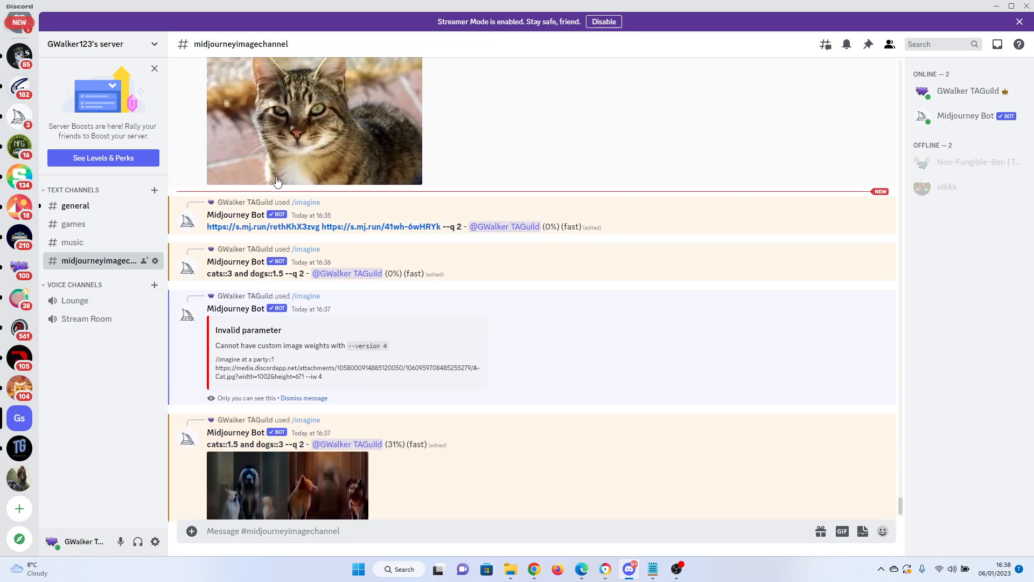
pyautogui.scroll(-2, 366, 292)
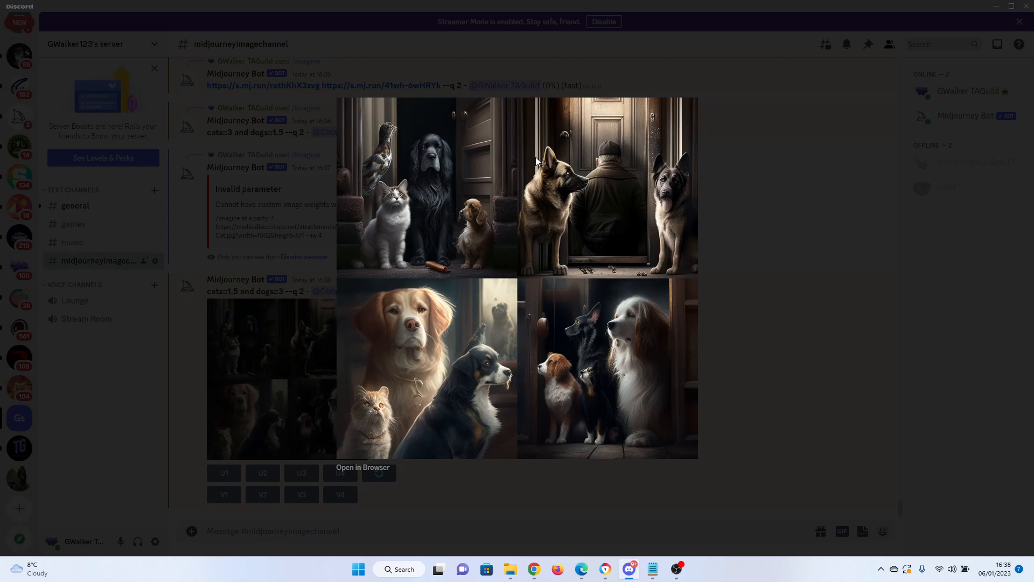
pyautogui.click(748, 258)
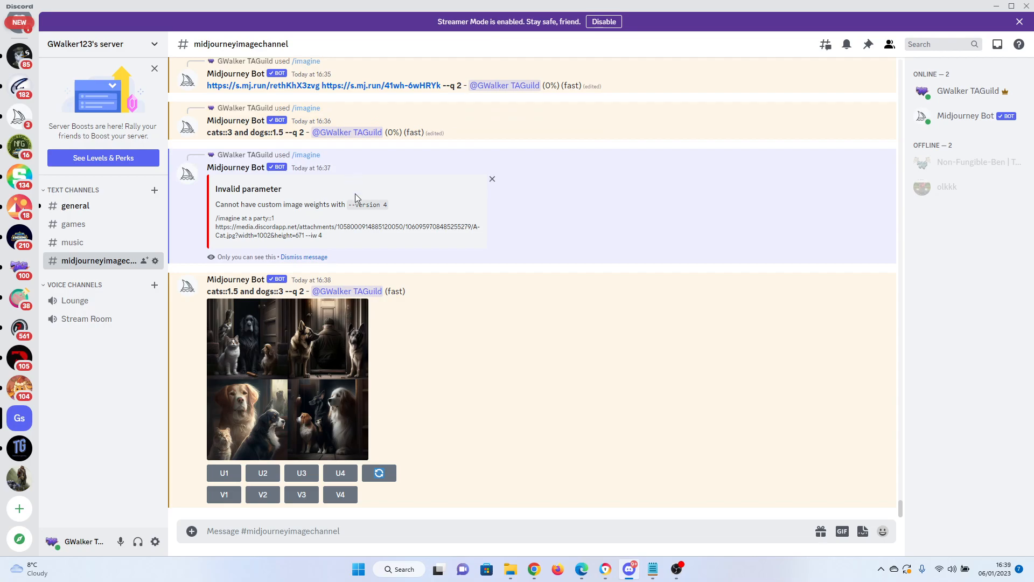
pyautogui.click(653, 569)
pyautogui.hotkey('alt', 'Tab')
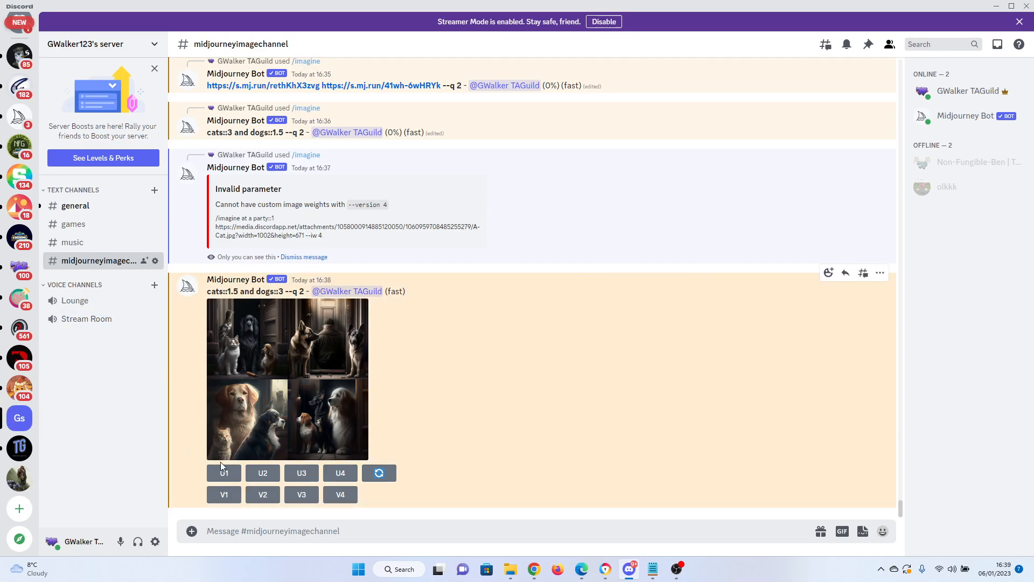
pyautogui.moveTo(534, 569)
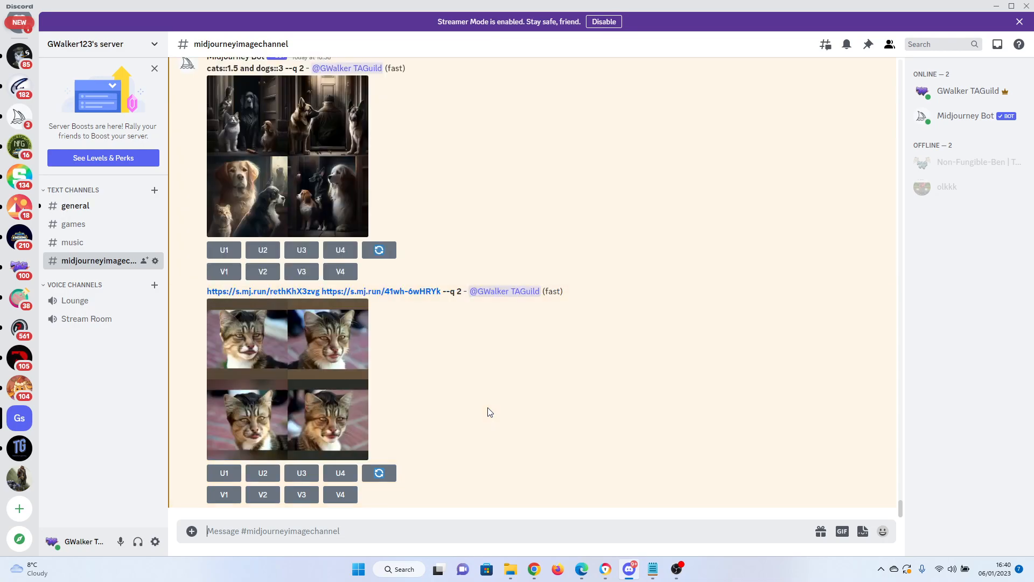
# Step: Compare the source photos with the blended Brad Pitt and cat grid, viewing the blended grid enlarged twice
pyautogui.scroll(15, 555, 305)
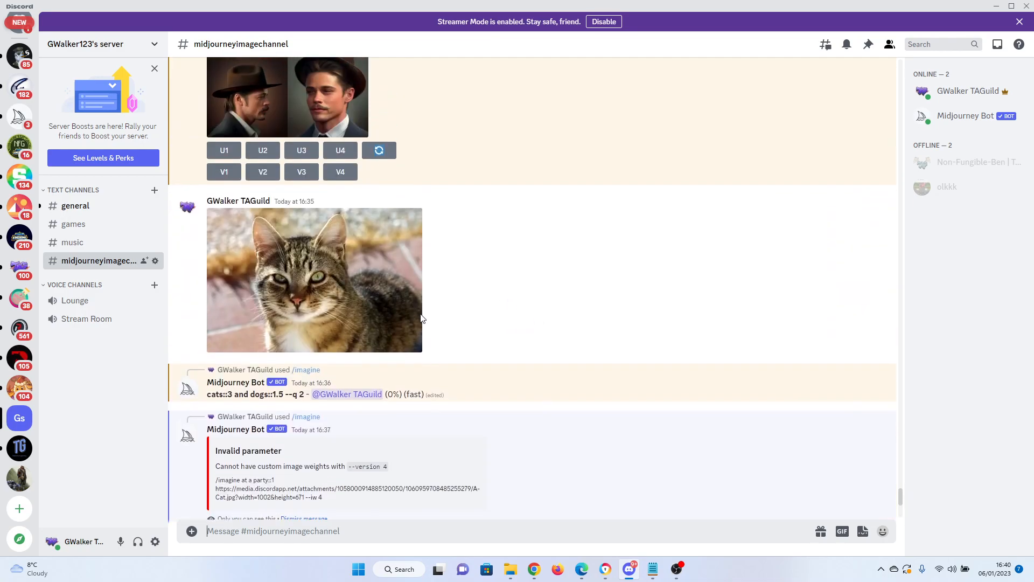
pyautogui.scroll(3, 397, 312)
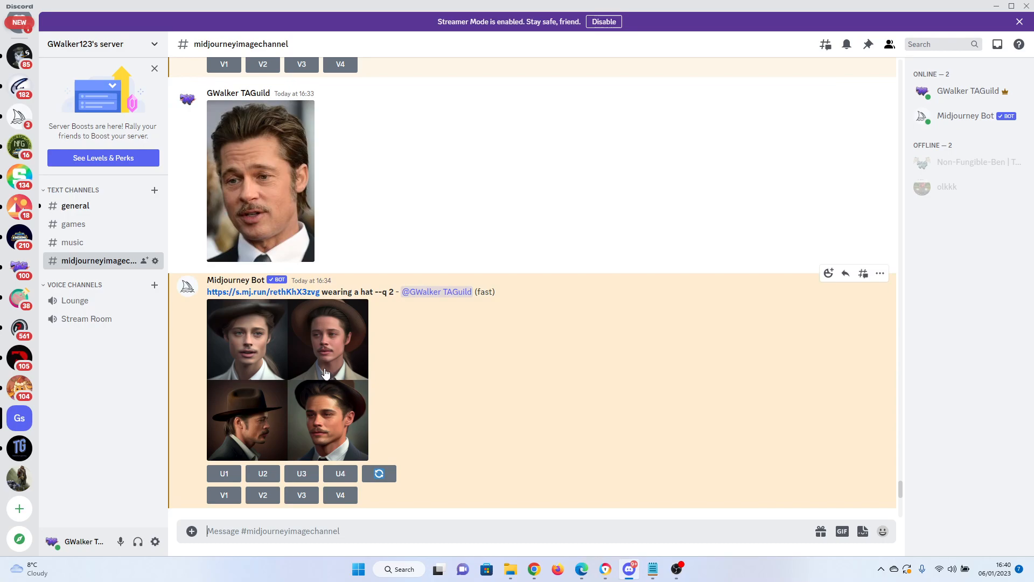
pyautogui.scroll(-7, 320, 331)
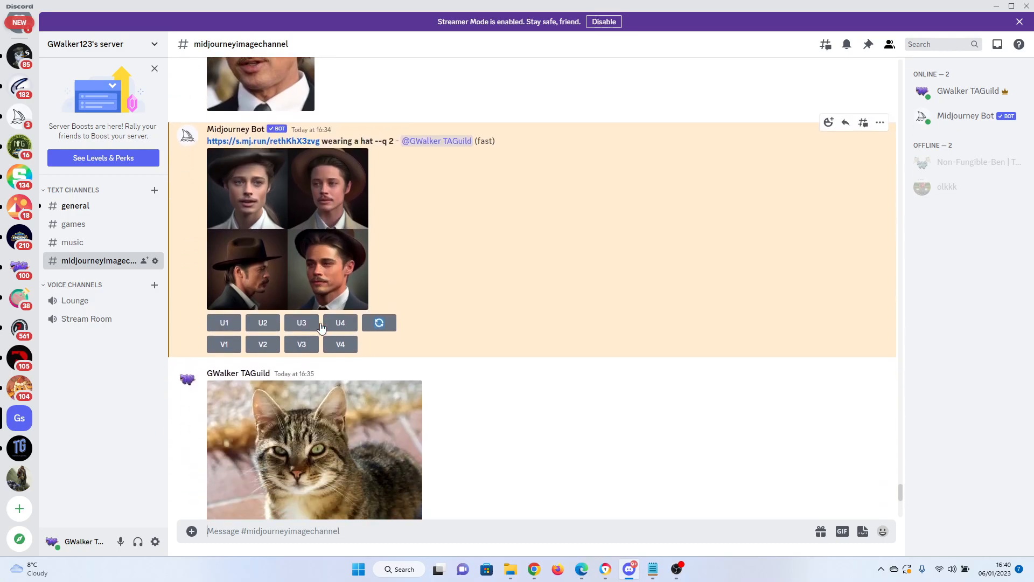
pyautogui.scroll(-8, 322, 327)
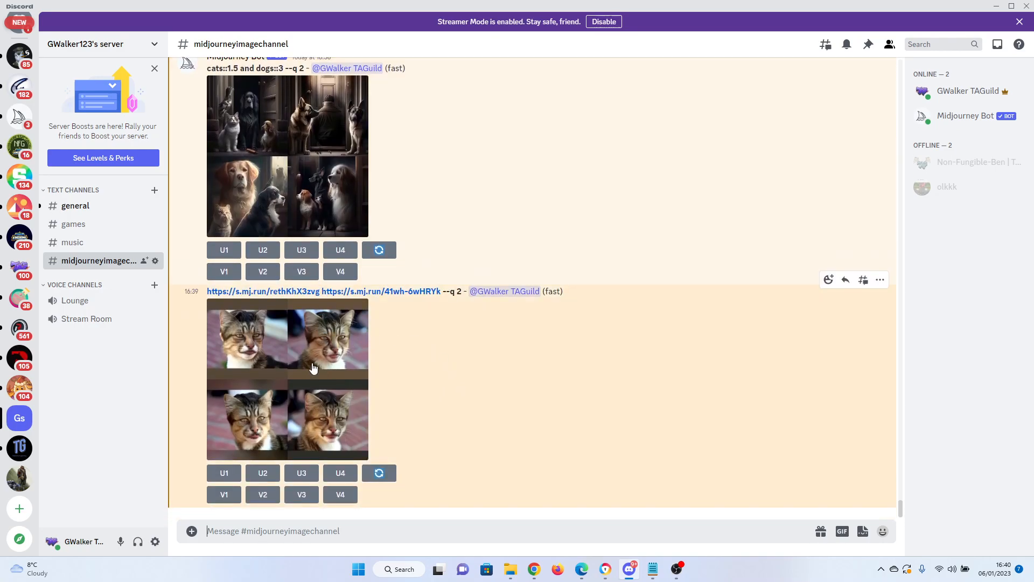
pyautogui.click(288, 375)
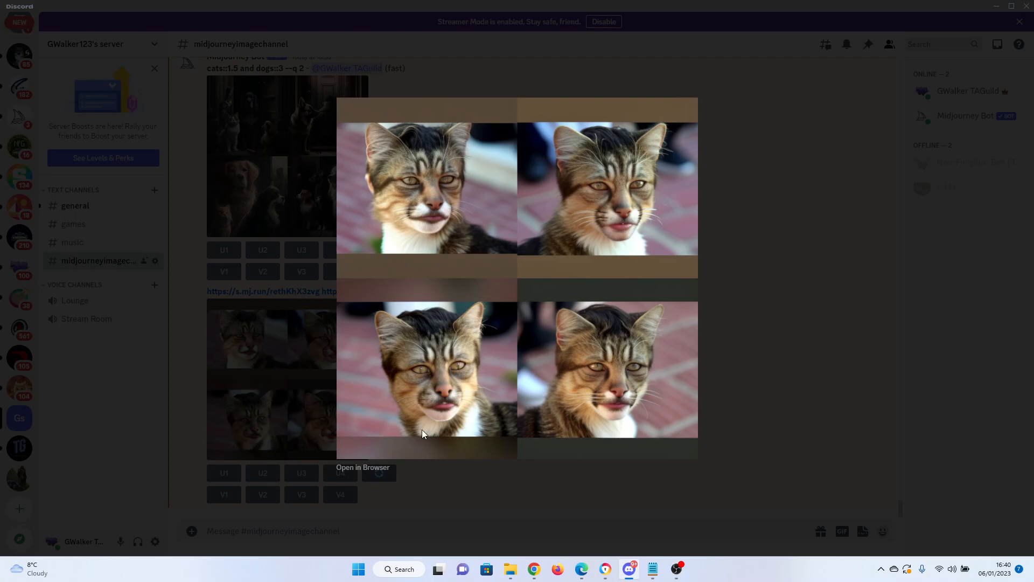
pyautogui.click(760, 411)
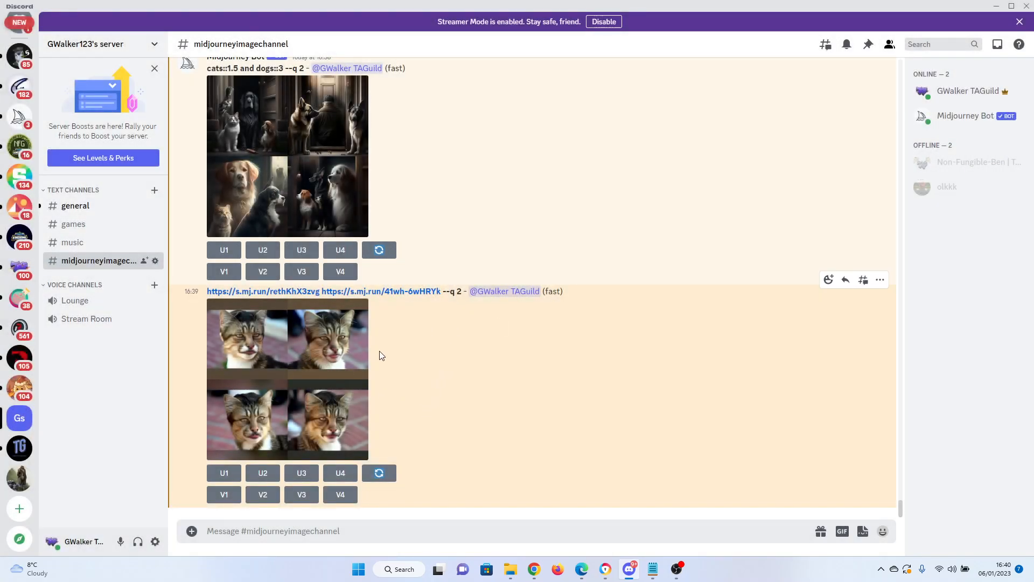
pyautogui.click(312, 362)
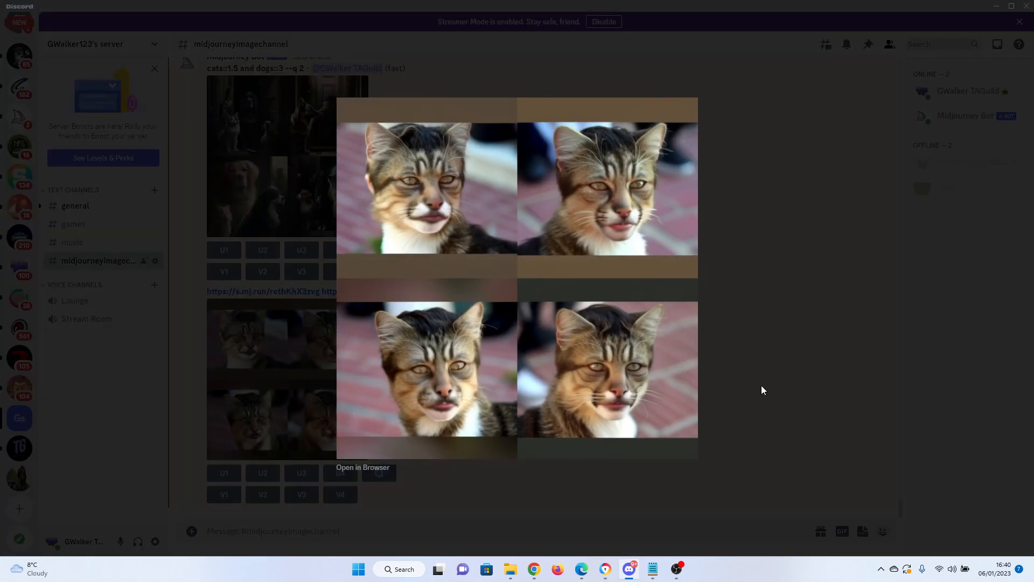
pyautogui.click(762, 386)
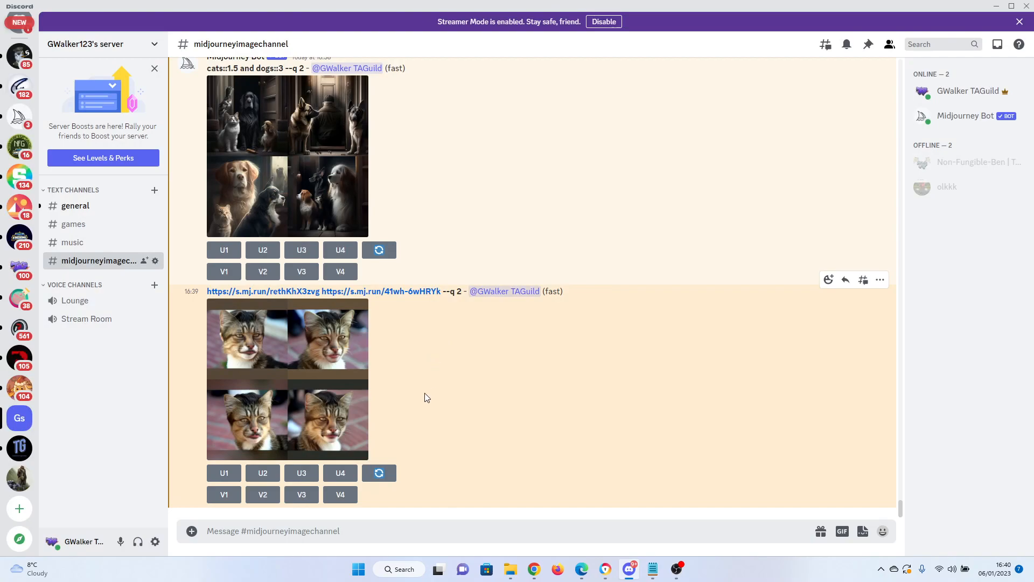
# Step: Find the finished "cats::3 and dogs::1.5" result and enlarge its image grid
pyautogui.scroll(5, 471, 434)
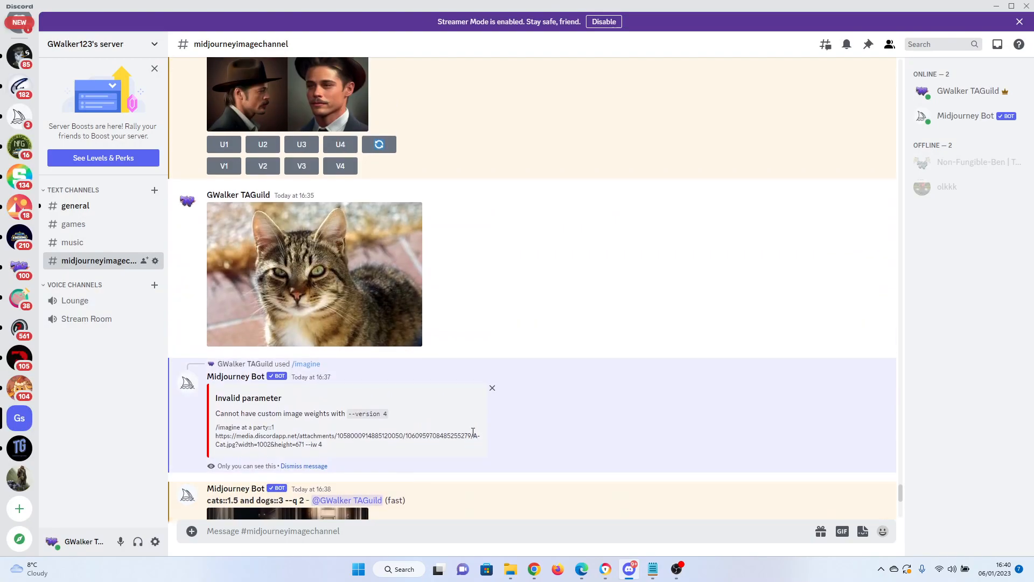
pyautogui.scroll(-10, 472, 433)
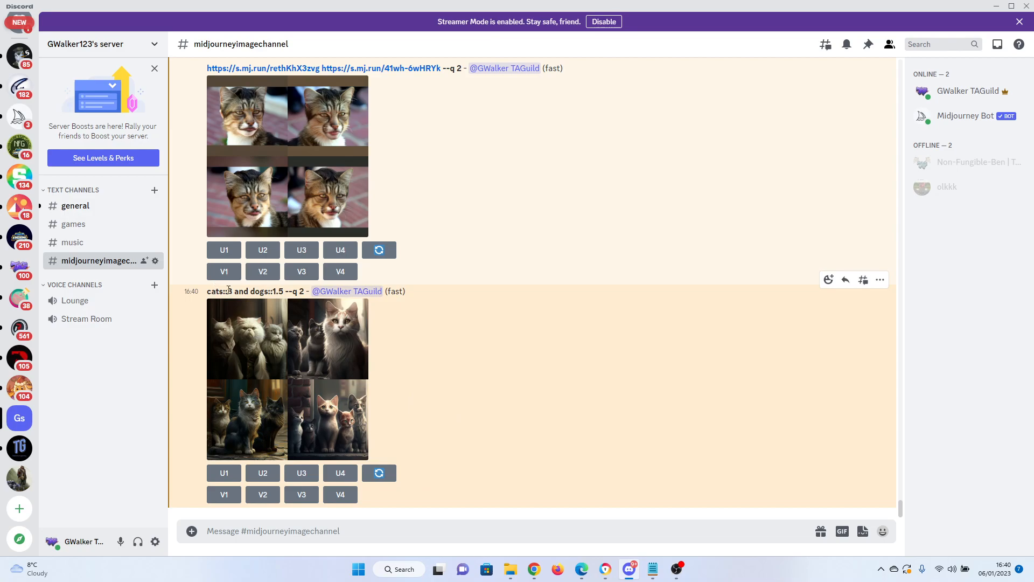
pyautogui.click(295, 364)
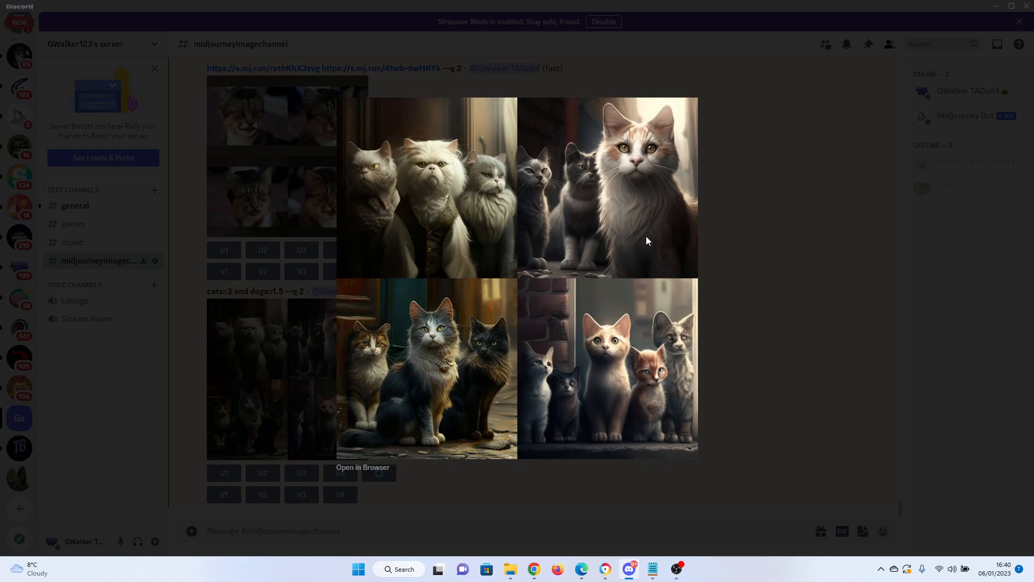
# Step: Close the enlarged preview and rerun the "cats::3 and dogs::1.5" prompt for a fresh set of images
pyautogui.click(751, 285)
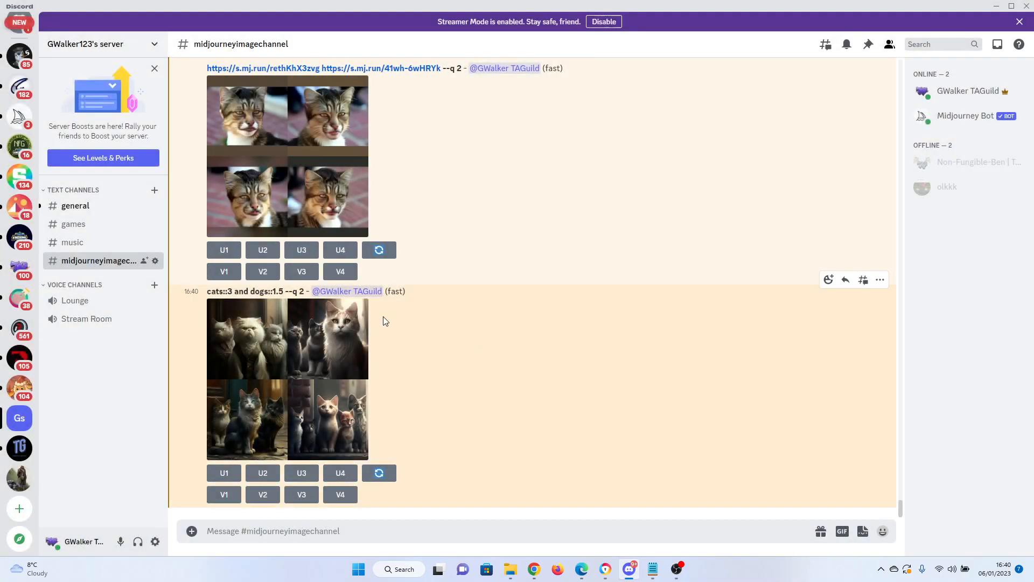
pyautogui.click(380, 474)
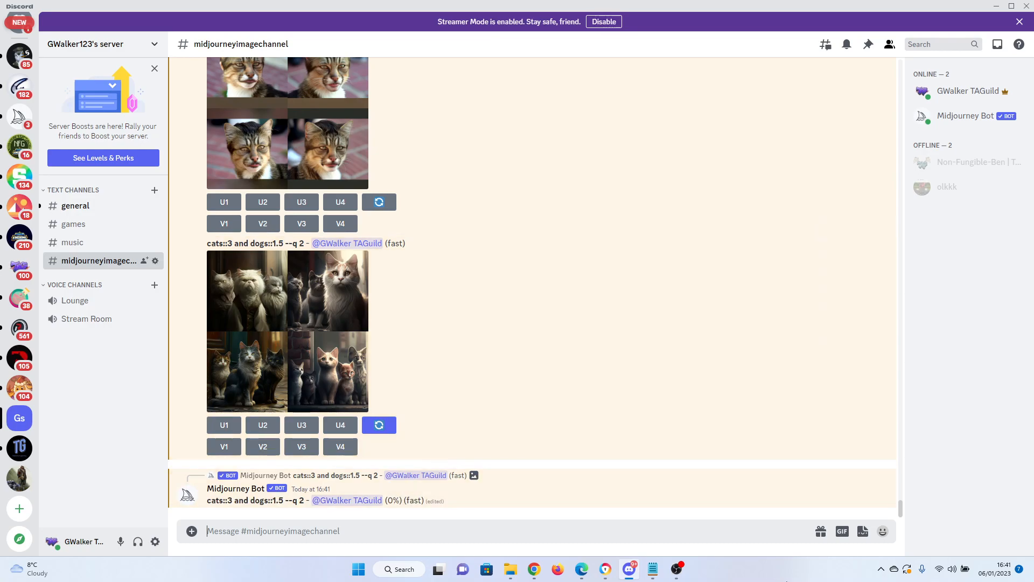
# Step: Submit the imagine prompt "brad pitt looking into the rain on a dark night comic book style"
pyautogui.write('/ima')
pyautogui.press('Tab')
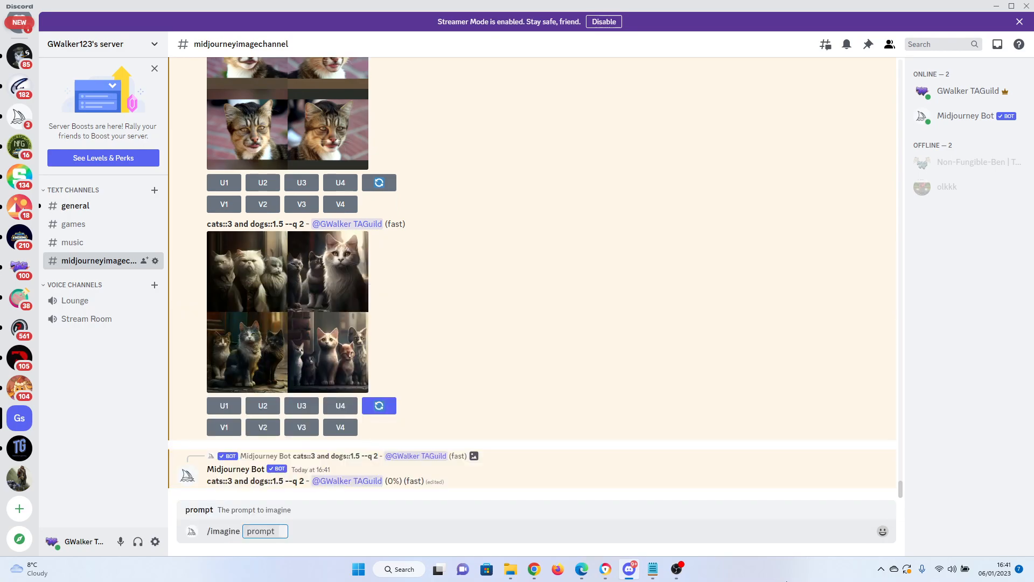
pyautogui.write('brad pitt looking into the rain on ')
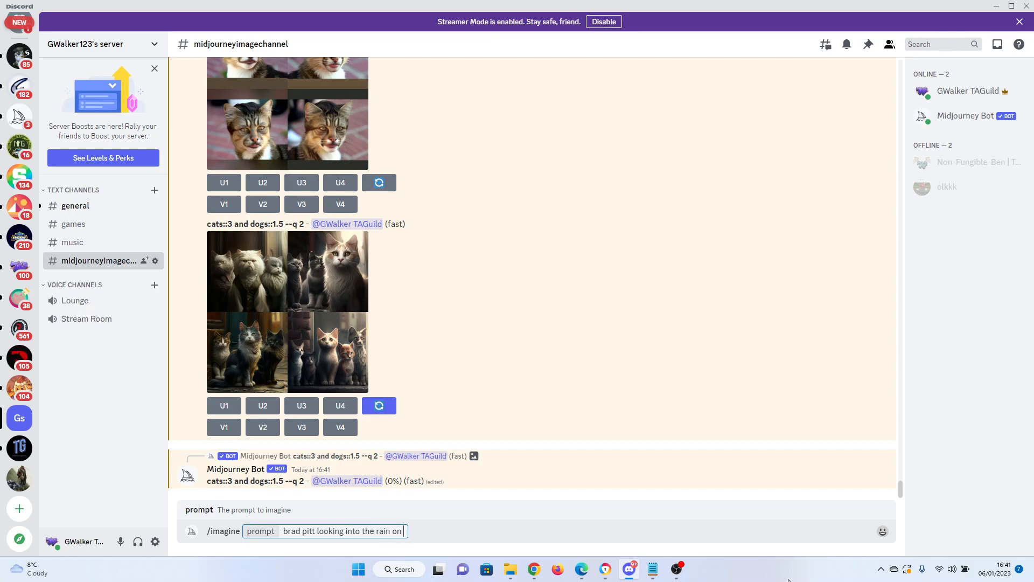
pyautogui.write('a dark night comic bo')
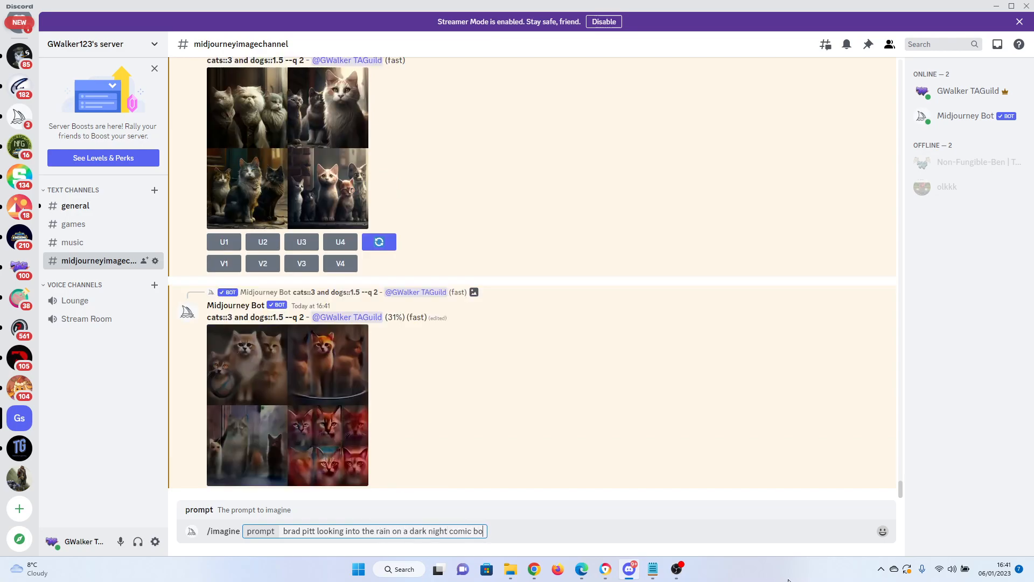
pyautogui.write('ok style')
pyautogui.press('Return')
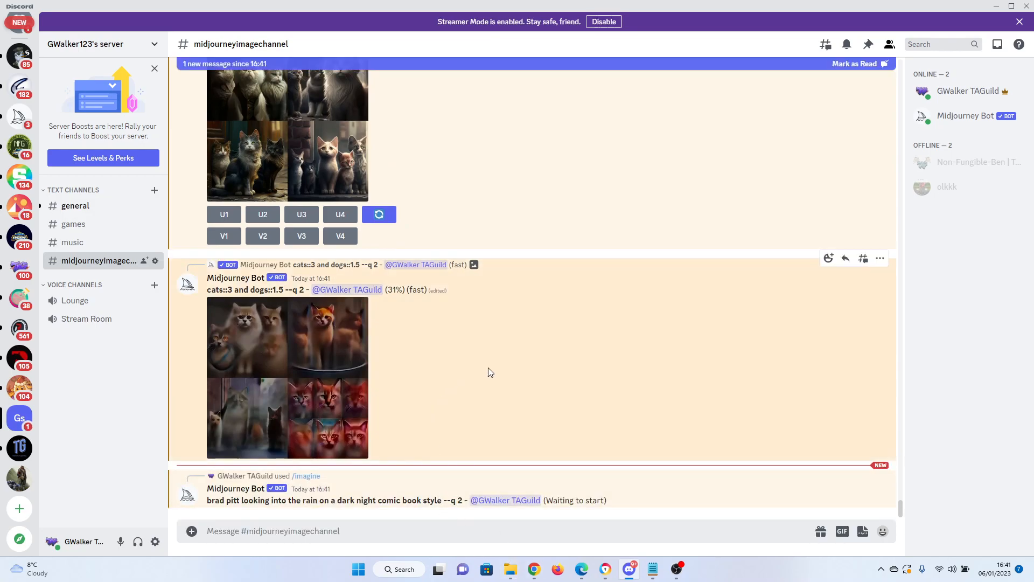
# Step: Examine the rerun "cats::3 and dogs::1.5" grid enlarged, both while it is generating and once it is finished
pyautogui.click(273, 356)
pyautogui.click(730, 403)
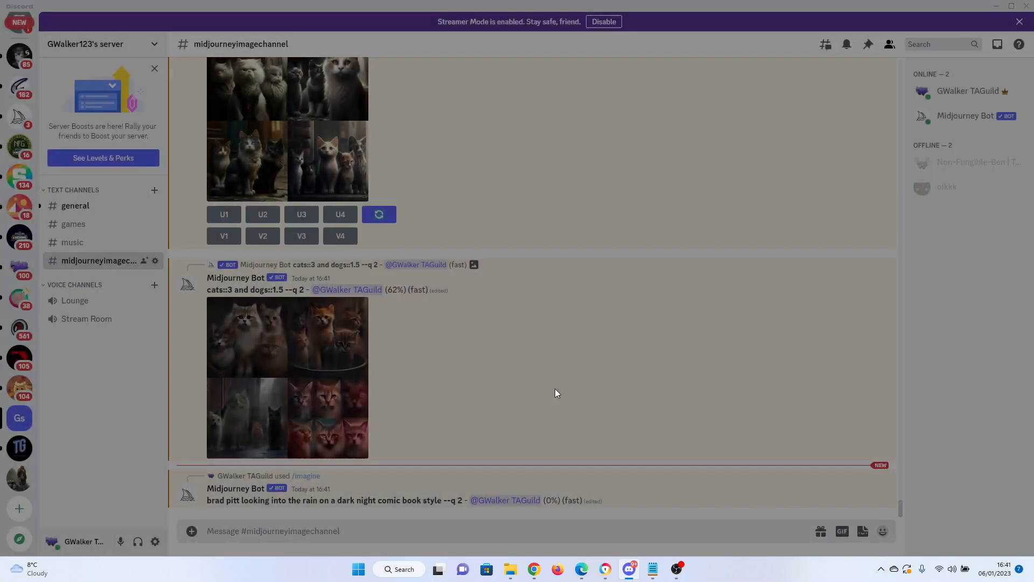
pyautogui.click(276, 386)
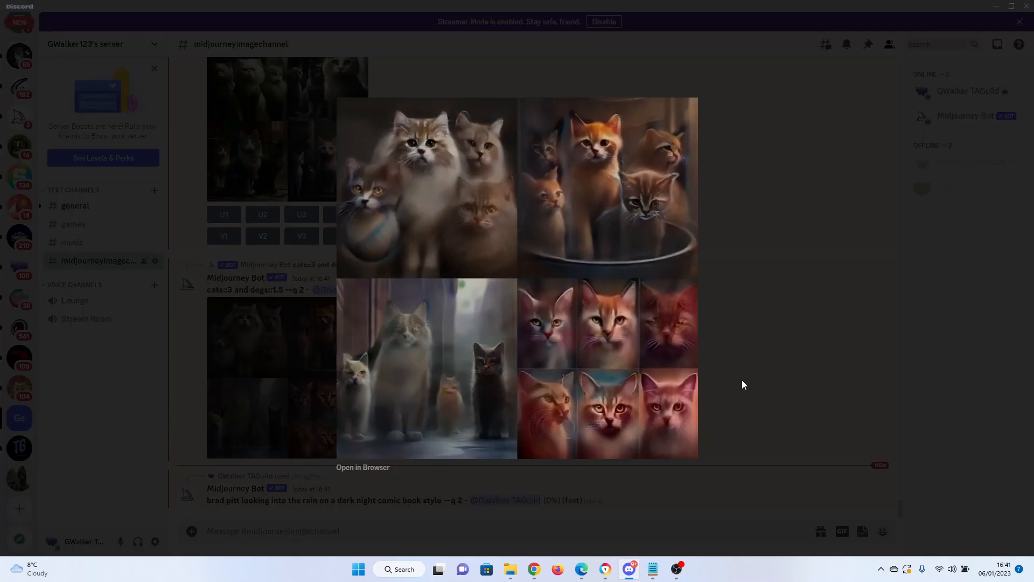
pyautogui.click(739, 385)
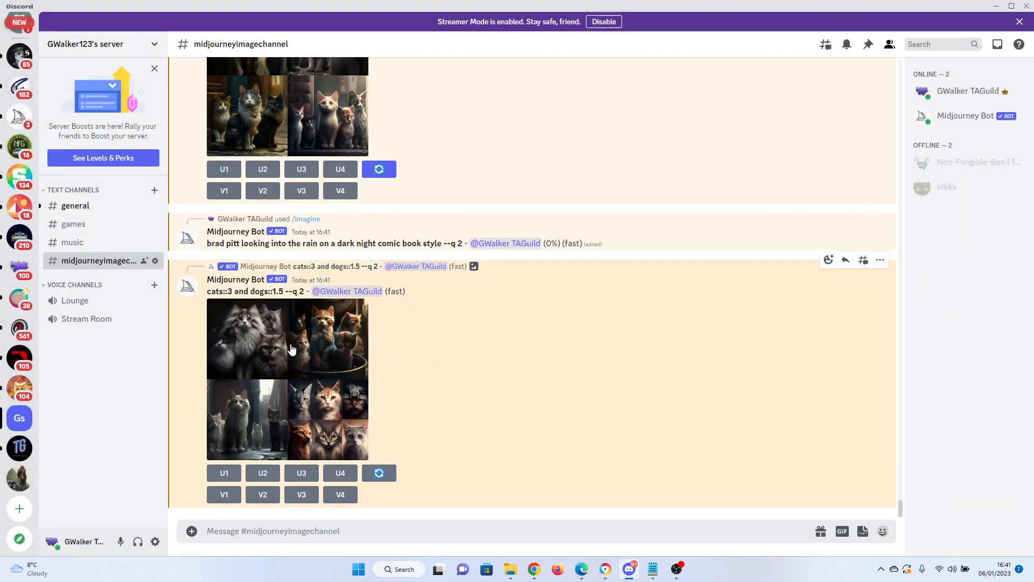
pyautogui.click(290, 352)
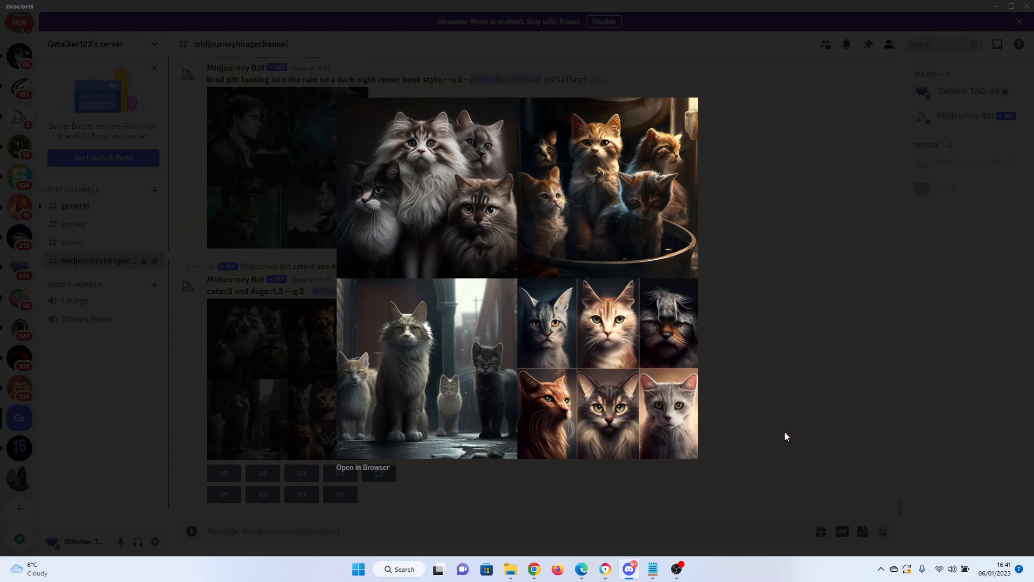
pyautogui.scroll(3, 459, 420)
pyautogui.scroll(-3, 458, 418)
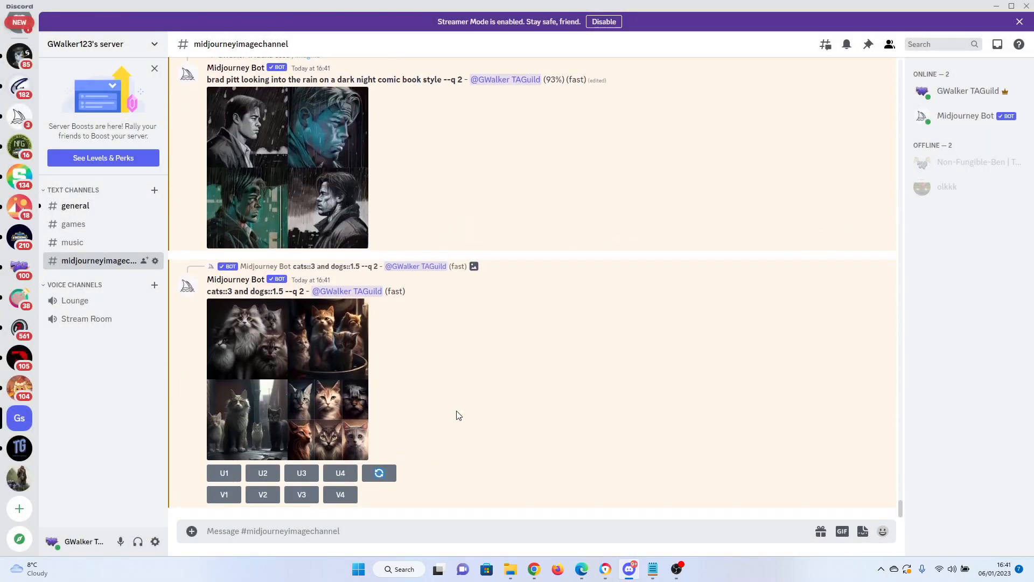
# Step: View the Brad Pitt rain grid enlarged and remix its first image as "brad pitt opening a car door or a lady on a dark night comic book style --q 2"
pyautogui.click(290, 158)
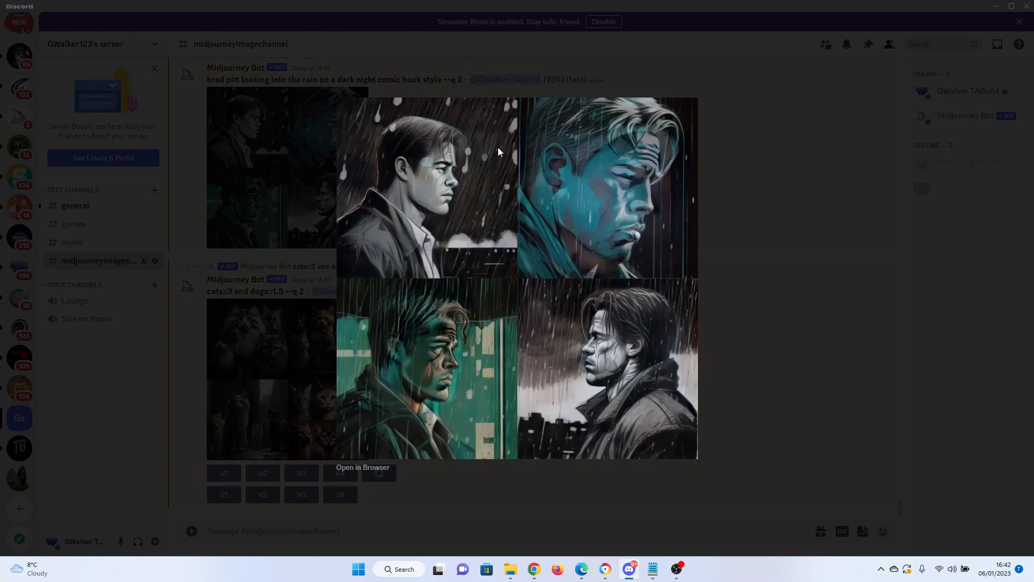
pyautogui.click(726, 373)
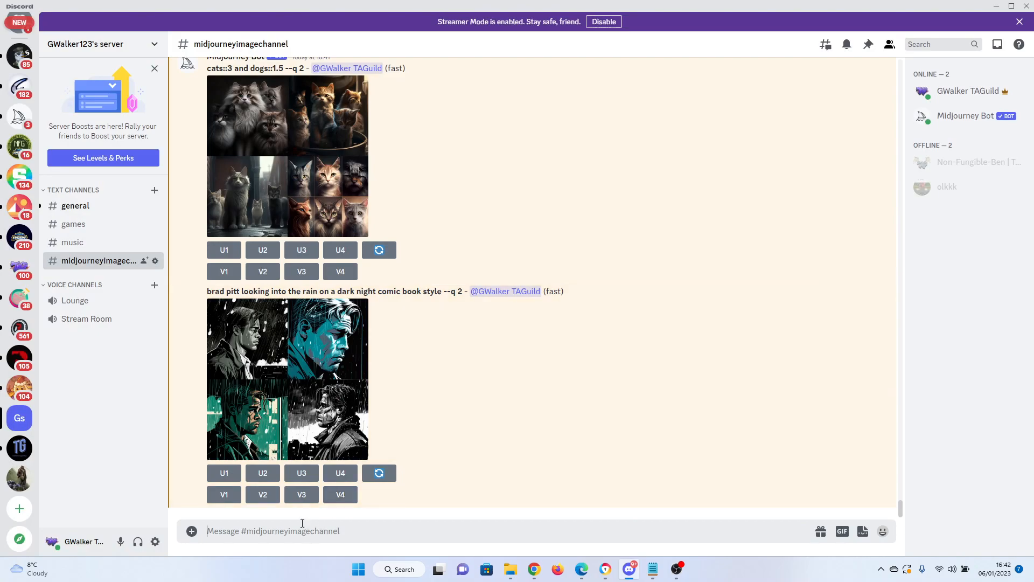
pyautogui.click(225, 495)
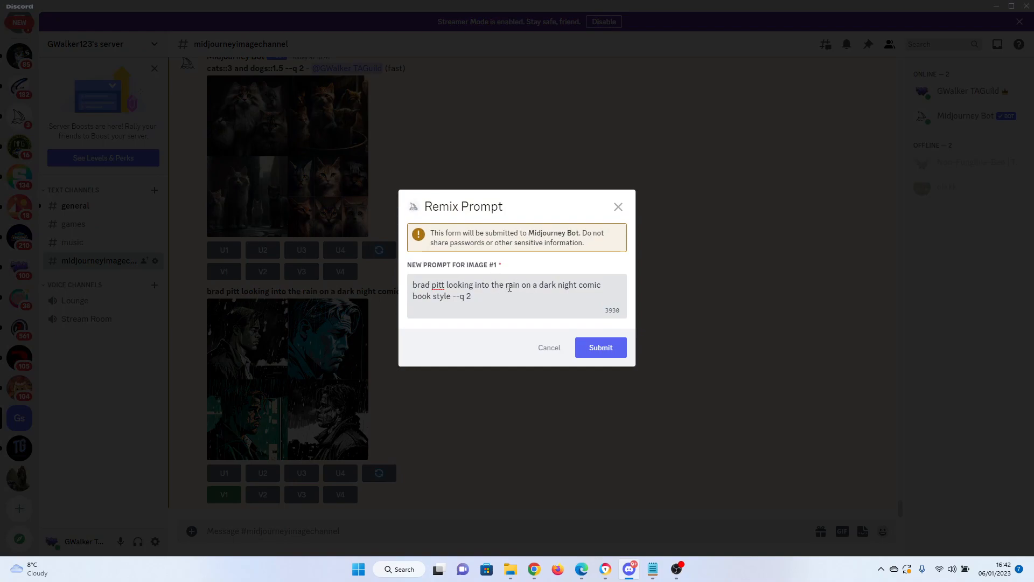
pyautogui.moveTo(521, 285); pyautogui.dragTo(449, 284)
pyautogui.write('opening a car door or a lady')
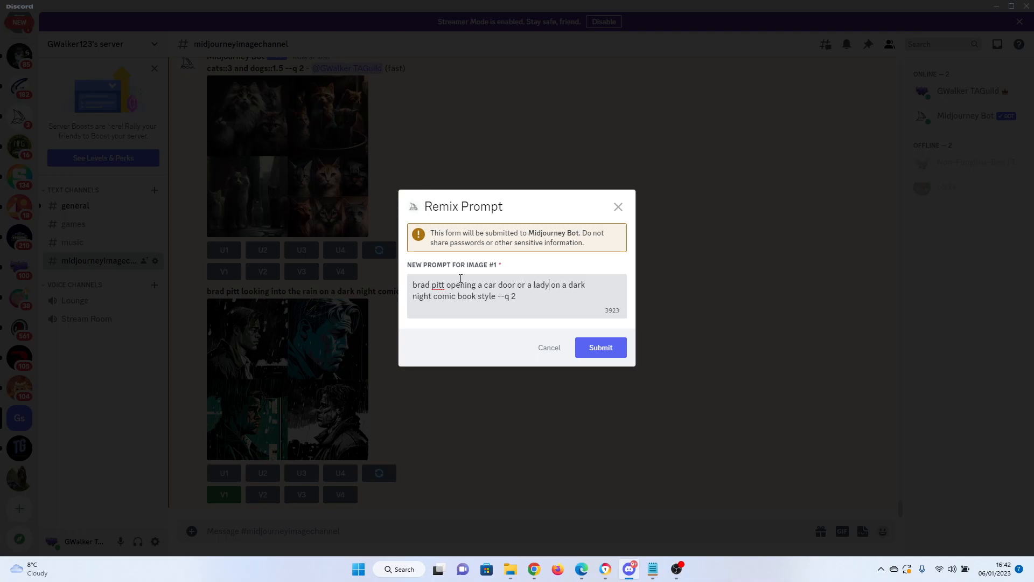
pyautogui.click(590, 345)
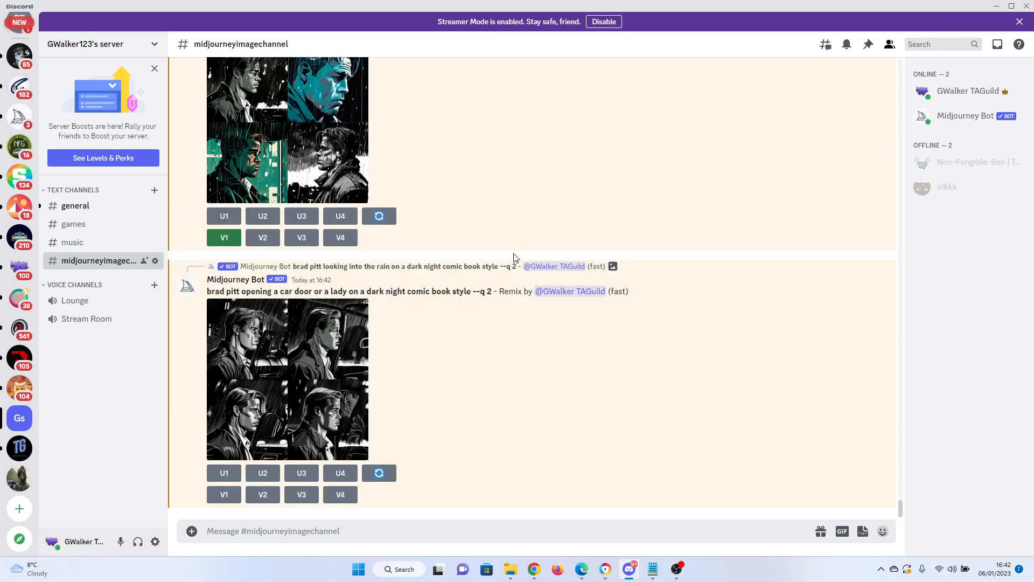
# Step: View the remixed car-door grid enlarged and compare it with the original rain grid
pyautogui.click(324, 363)
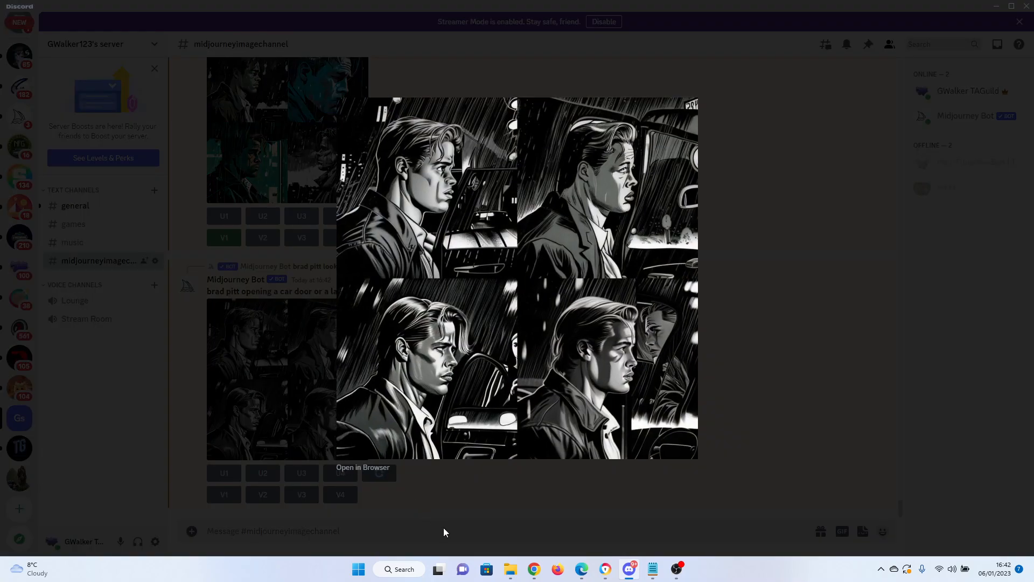
pyautogui.click(742, 386)
pyautogui.scroll(2, 404, 386)
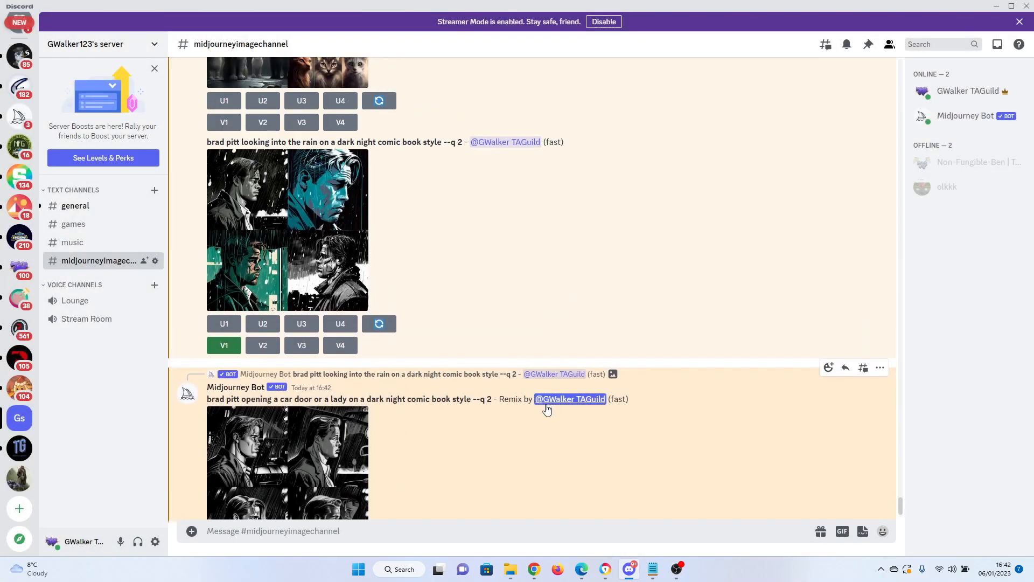
# Step: Copy the remix's prompt text without "--q 2" and submit it as a new imagine prompt
pyautogui.moveTo(474, 398); pyautogui.dragTo(217, 400)
pyautogui.rightClick(216, 400)
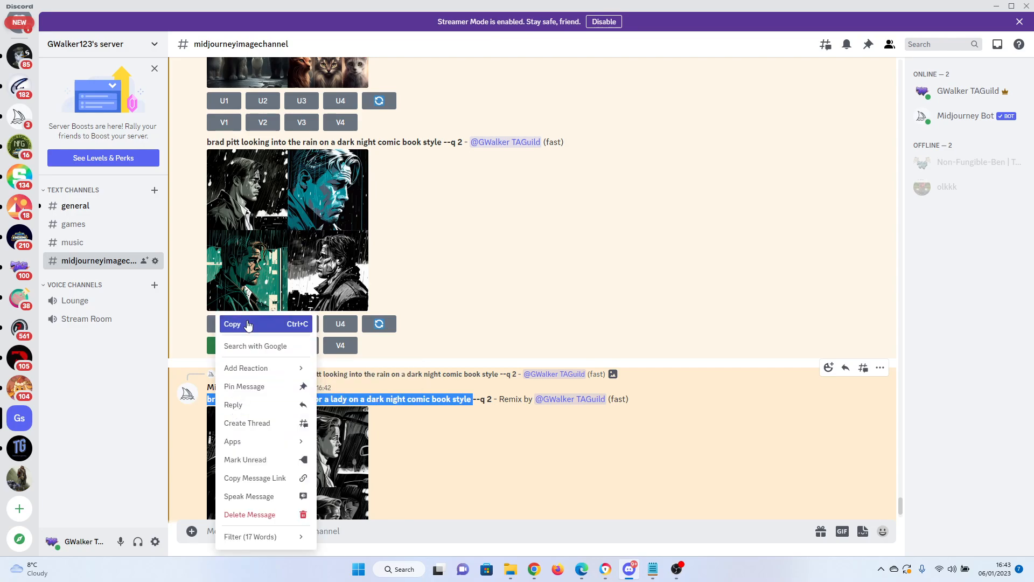
pyautogui.click(231, 324)
pyautogui.click(353, 528)
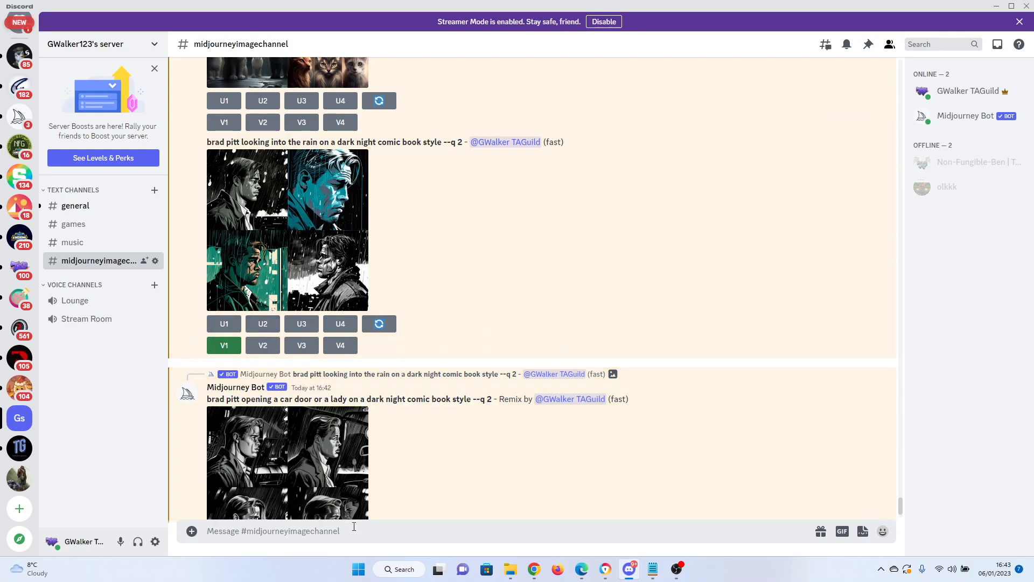
pyautogui.write('/imagine')
pyautogui.press('Tab')
pyautogui.hotkey('ctrl', 'v')
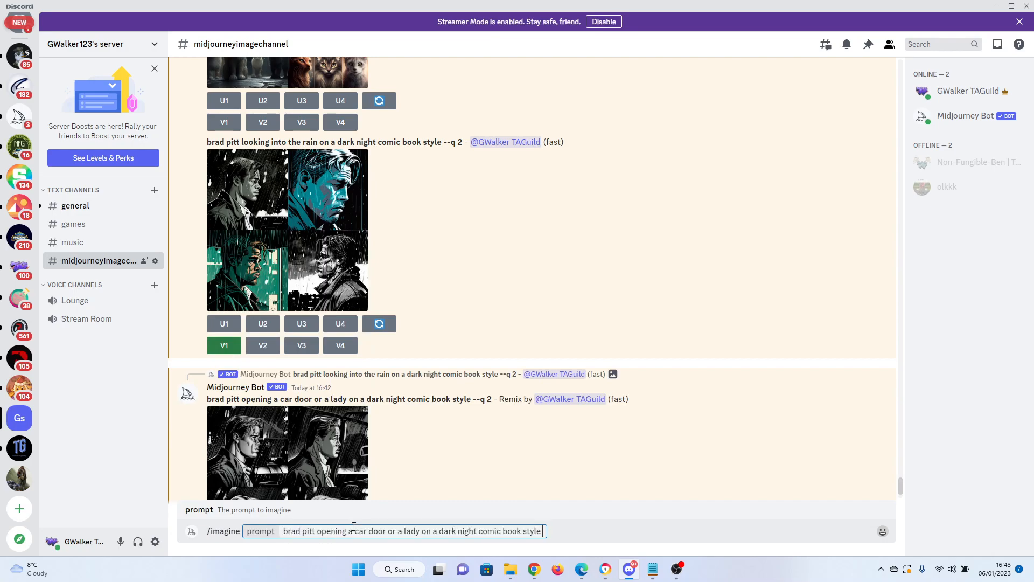
pyautogui.press('Return')
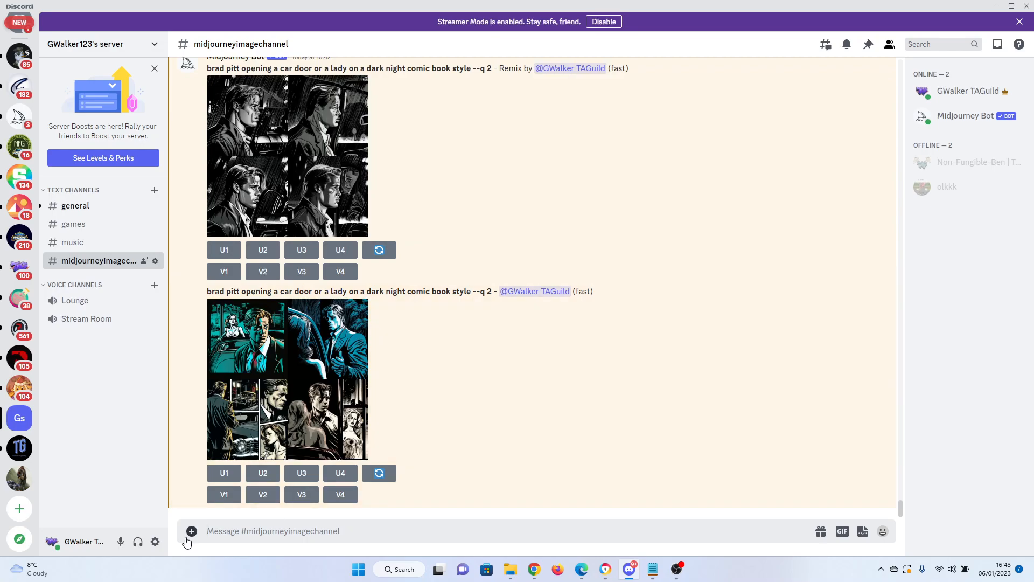
# Step: Enlarge the image grid generated from the new car-door prompt and close the preview
pyautogui.click(270, 388)
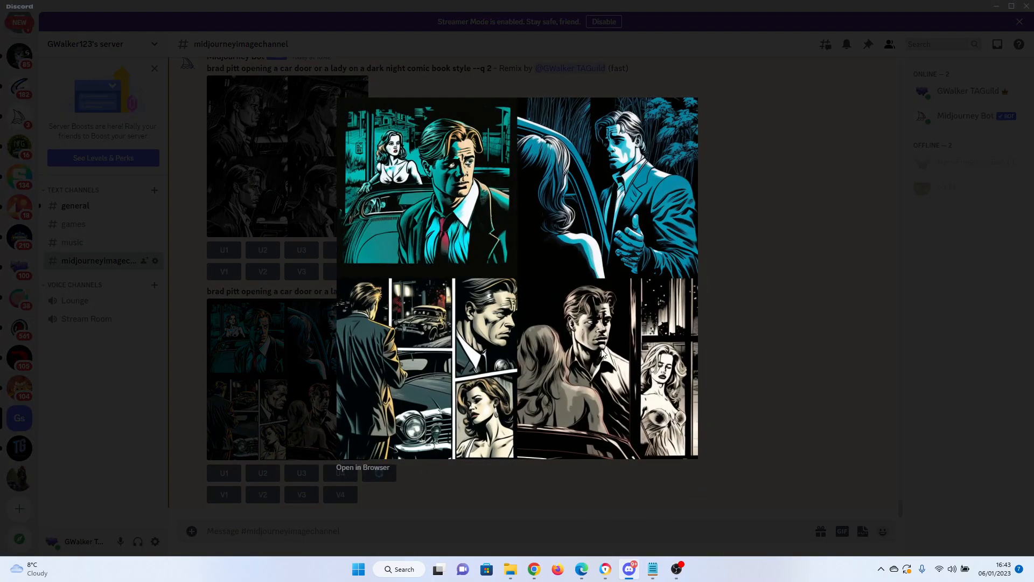
pyautogui.click(751, 360)
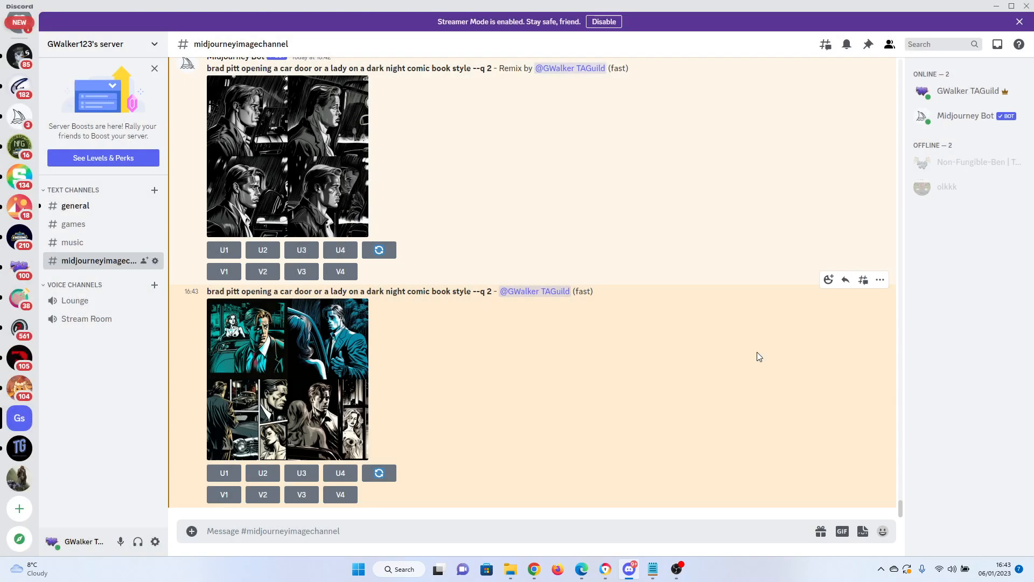